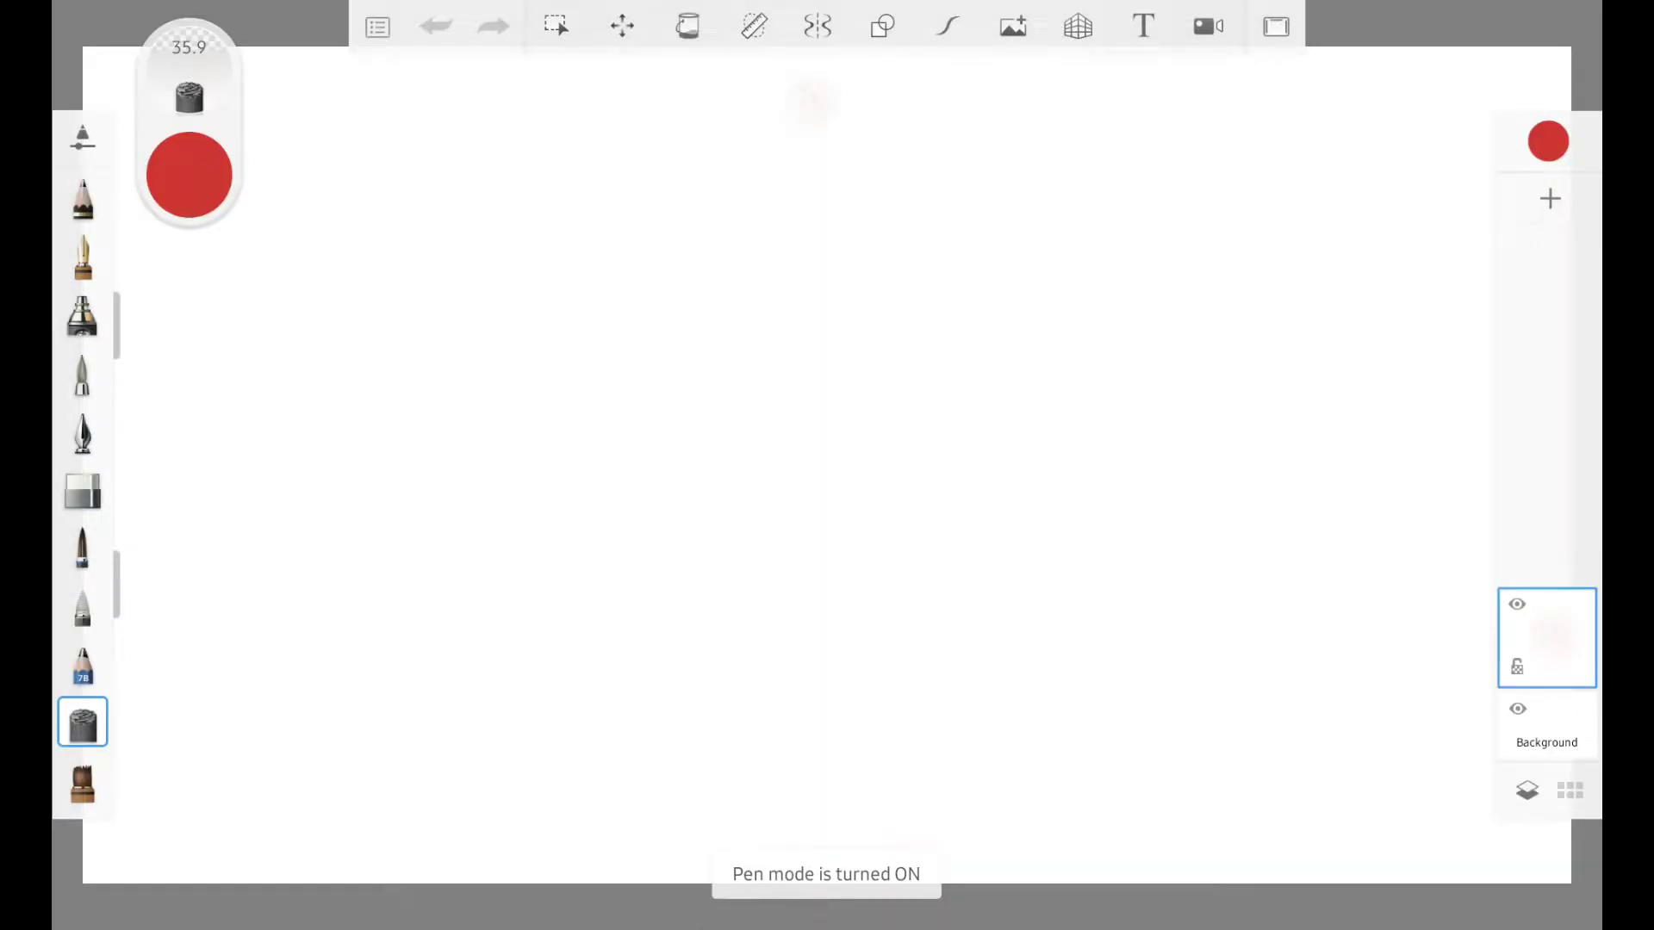
Expand the radial Lagoon quick-access menu from the circle at the bottom centre of the blank canvas.
scroll(845, 460, "down", 3)
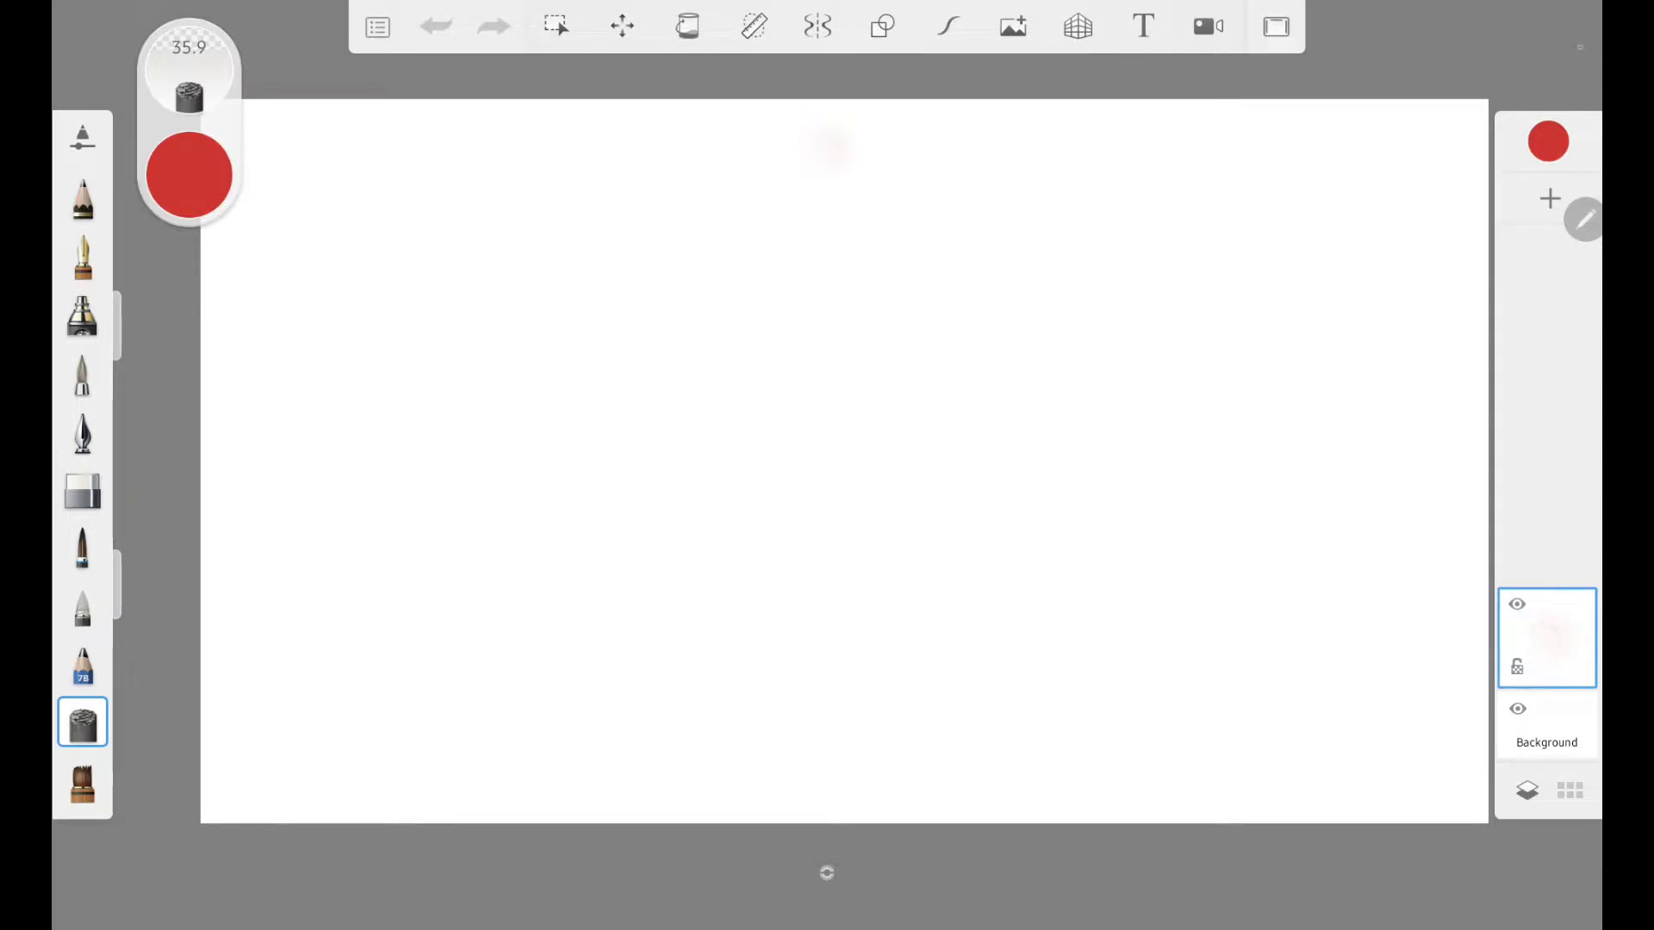
scroll(827, 465, "up", 2)
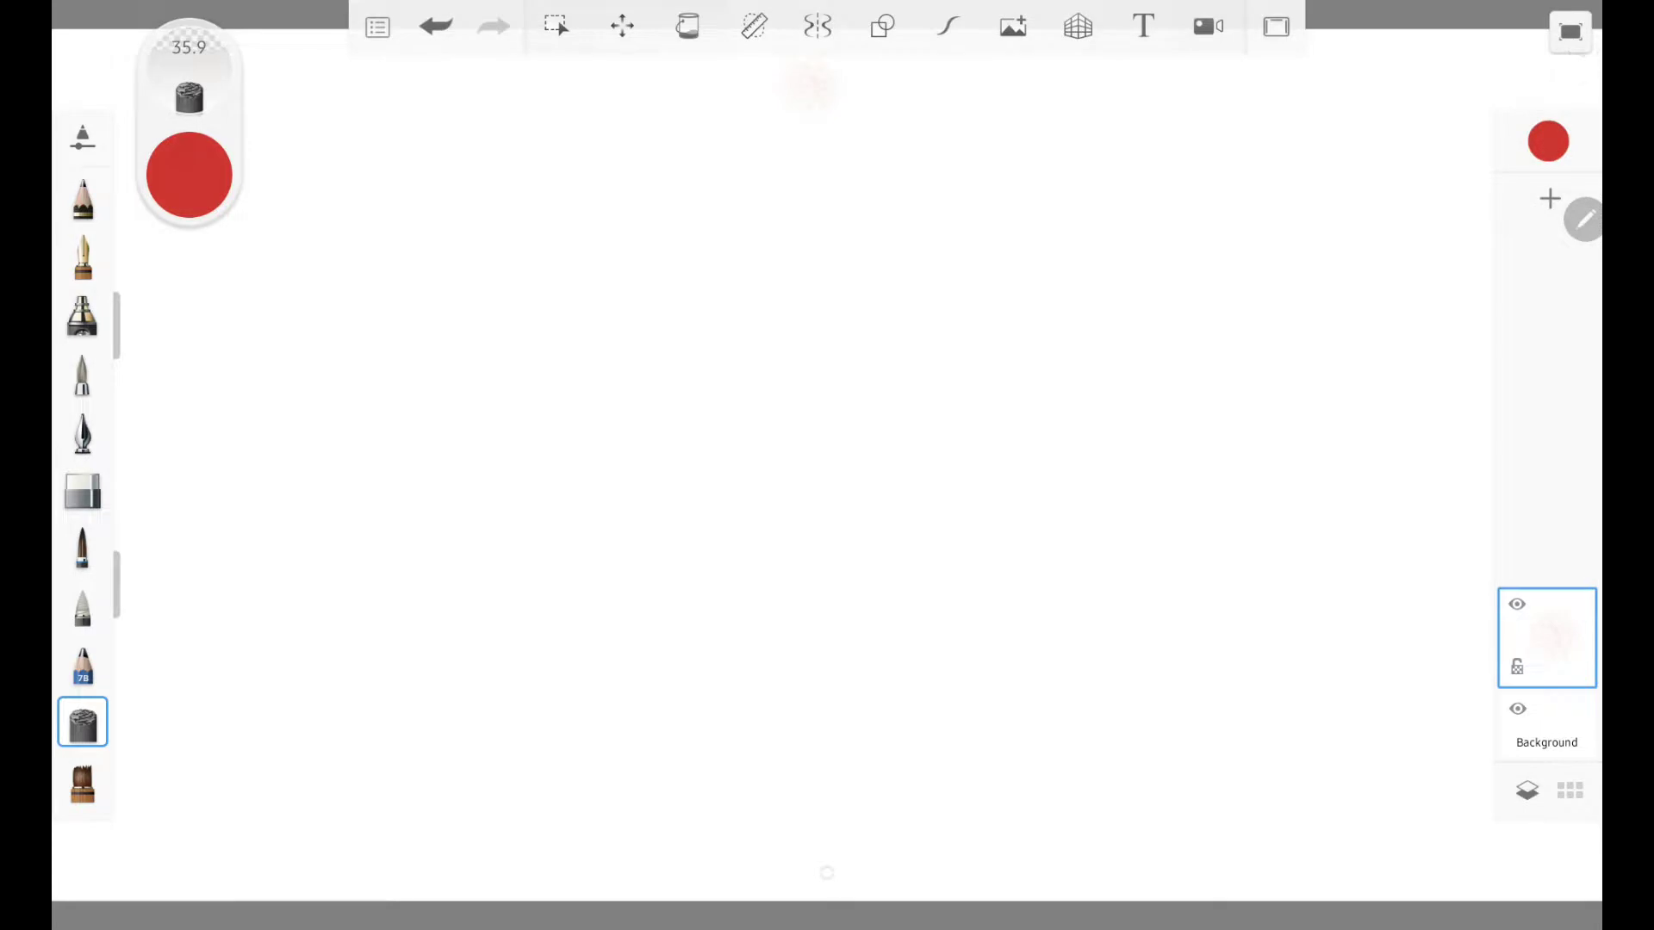
scroll(827, 466, "down", 3)
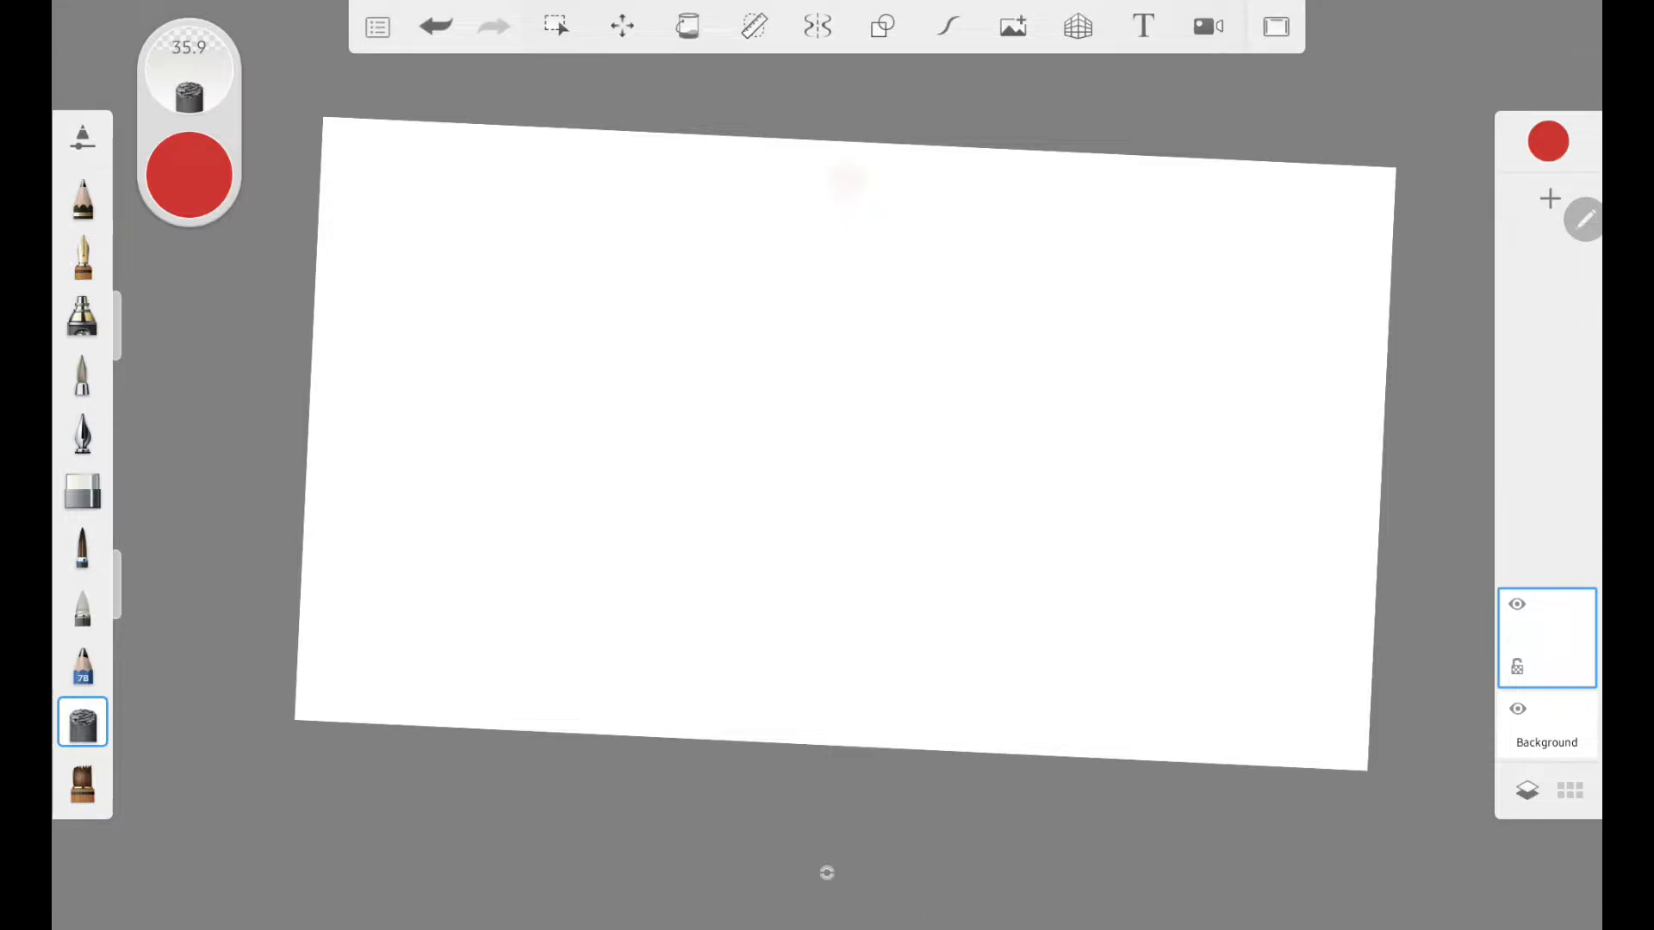
scroll(827, 465, "up", 3)
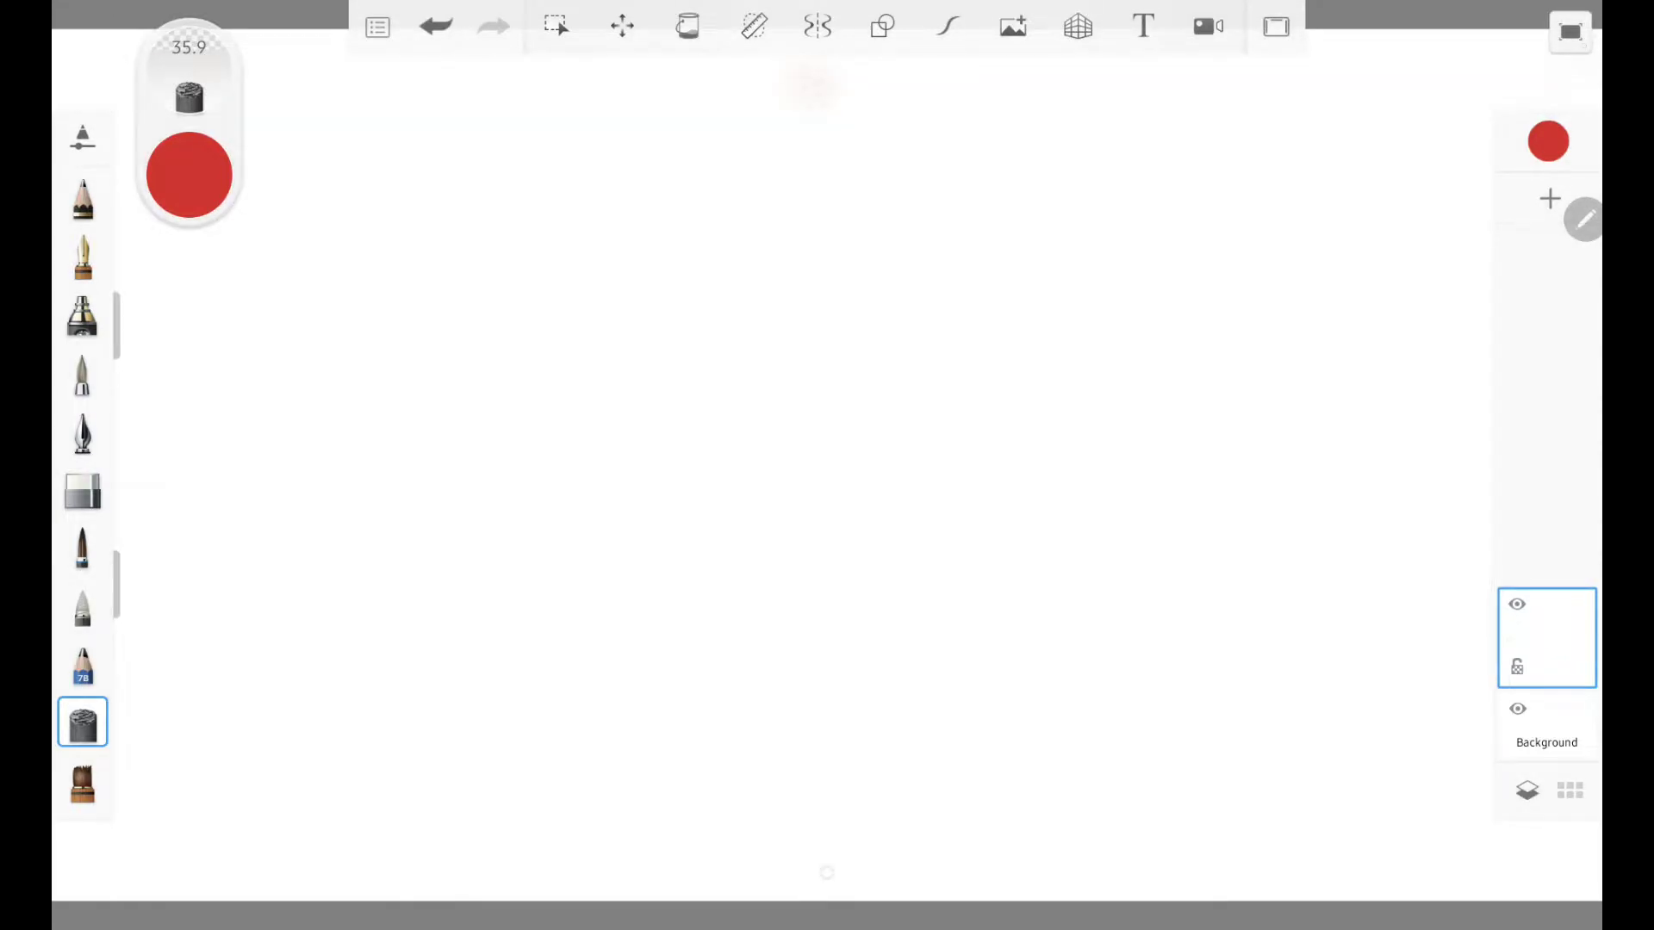
scroll(827, 465, "down", 3)
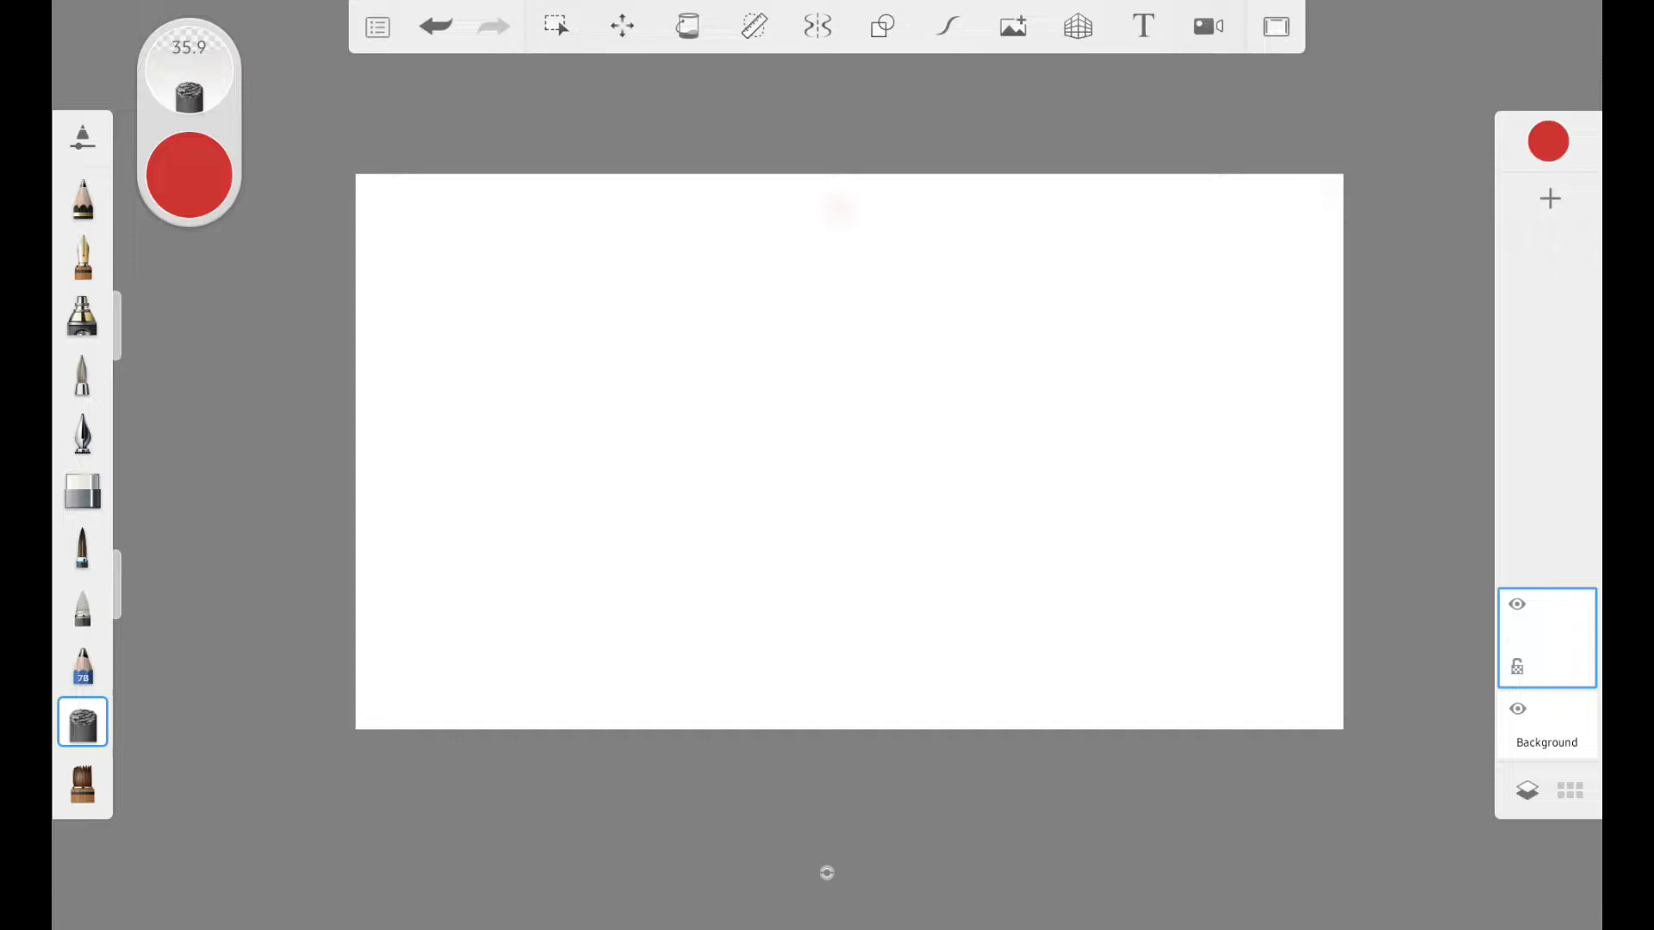
scroll(849, 452, "up", 2)
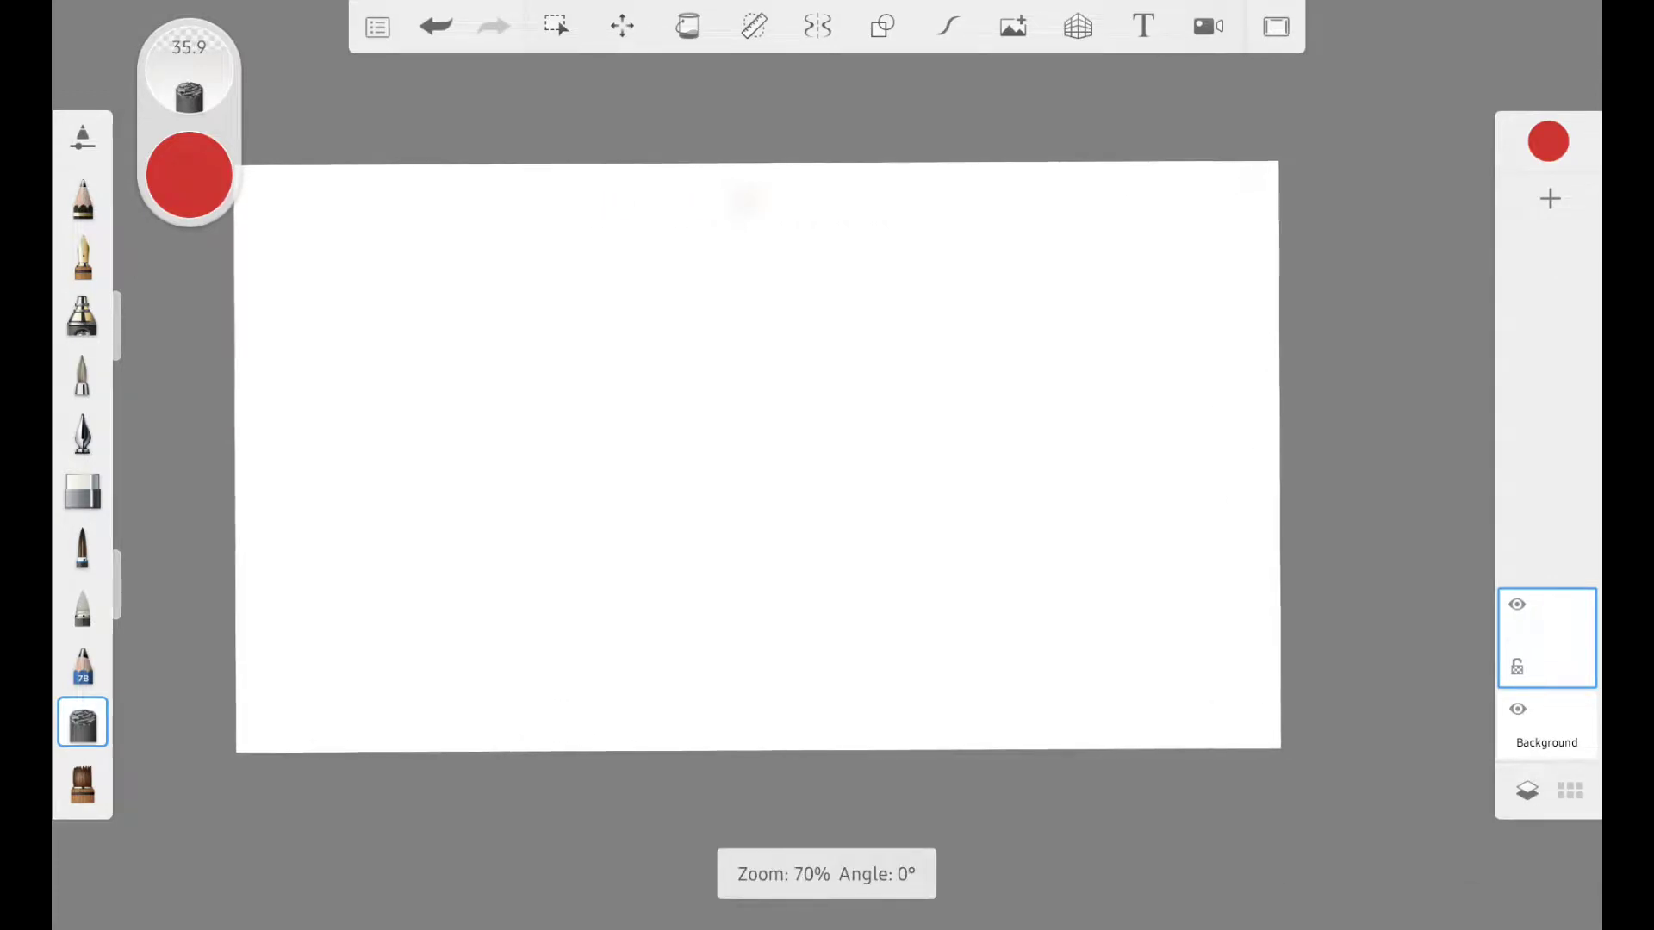
scroll(763, 454, "down", 1)
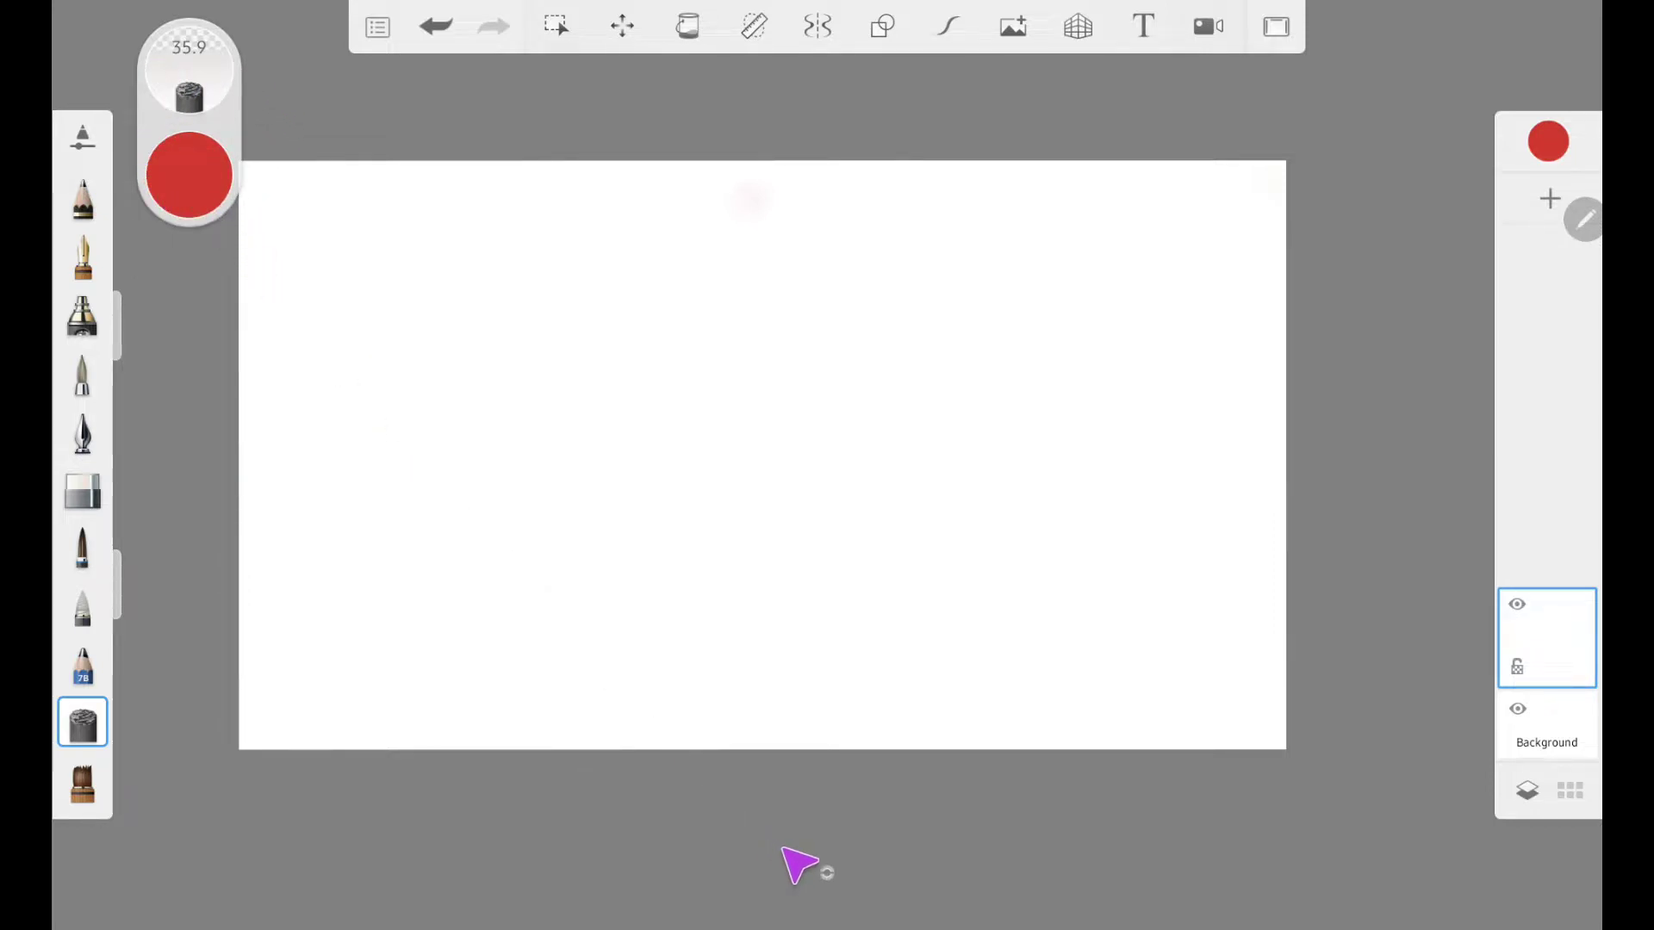
left_click(827, 872)
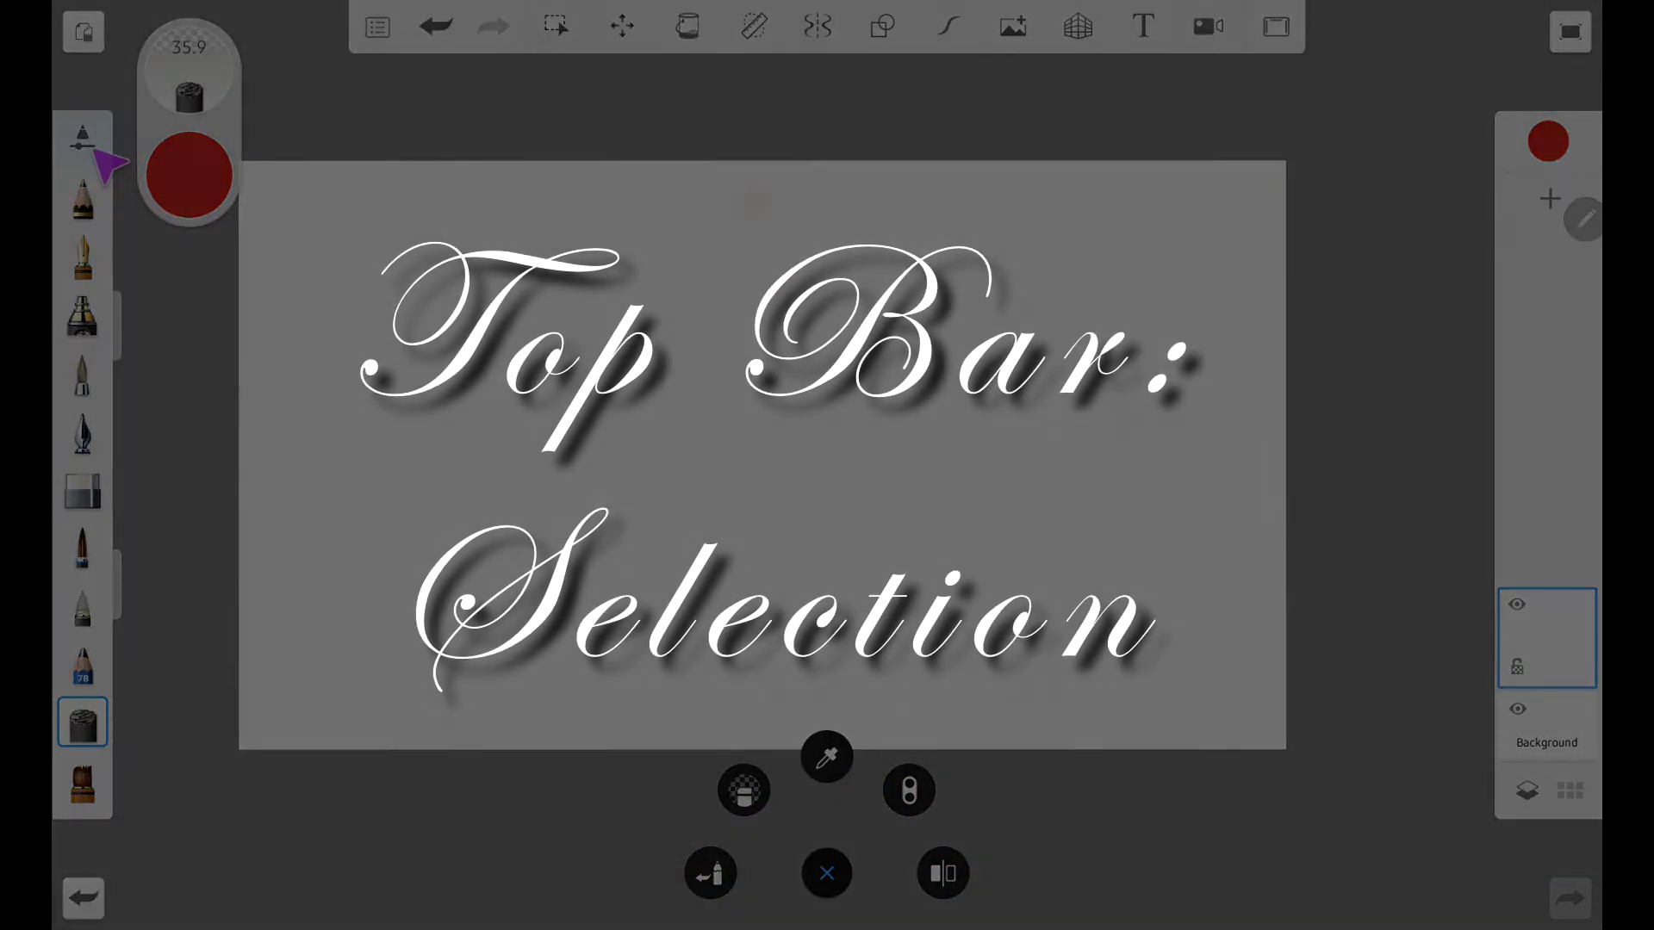
Look through the brush library and switch to the finer 18.5 pen brush.
left_click(93, 148)
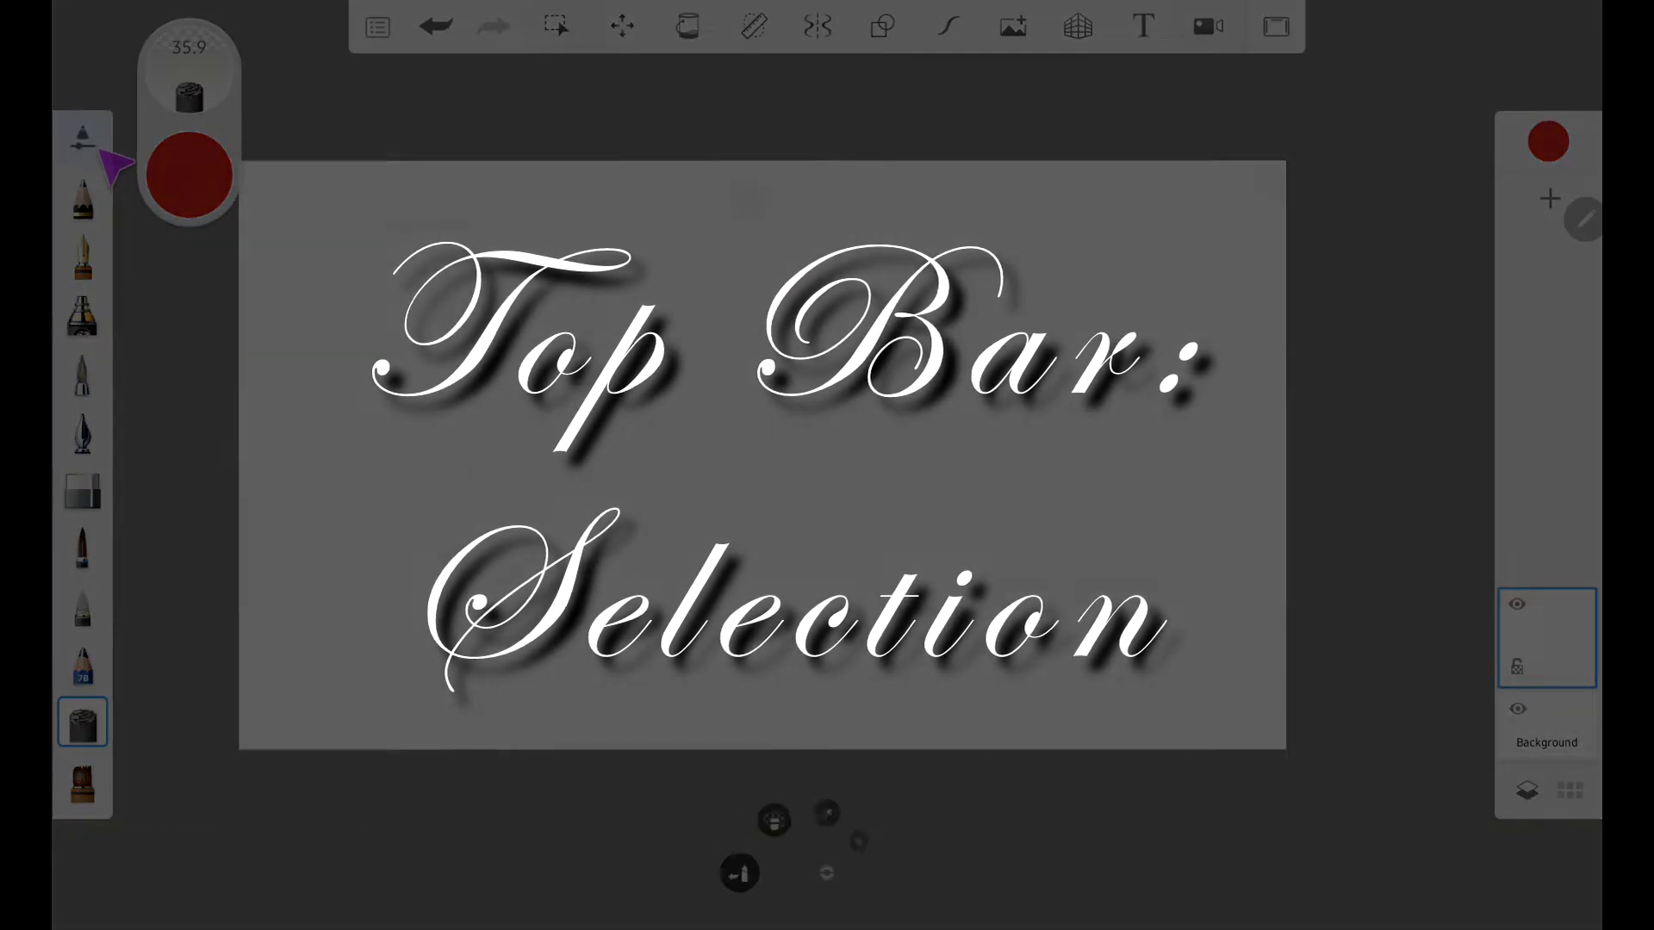
left_click(95, 148)
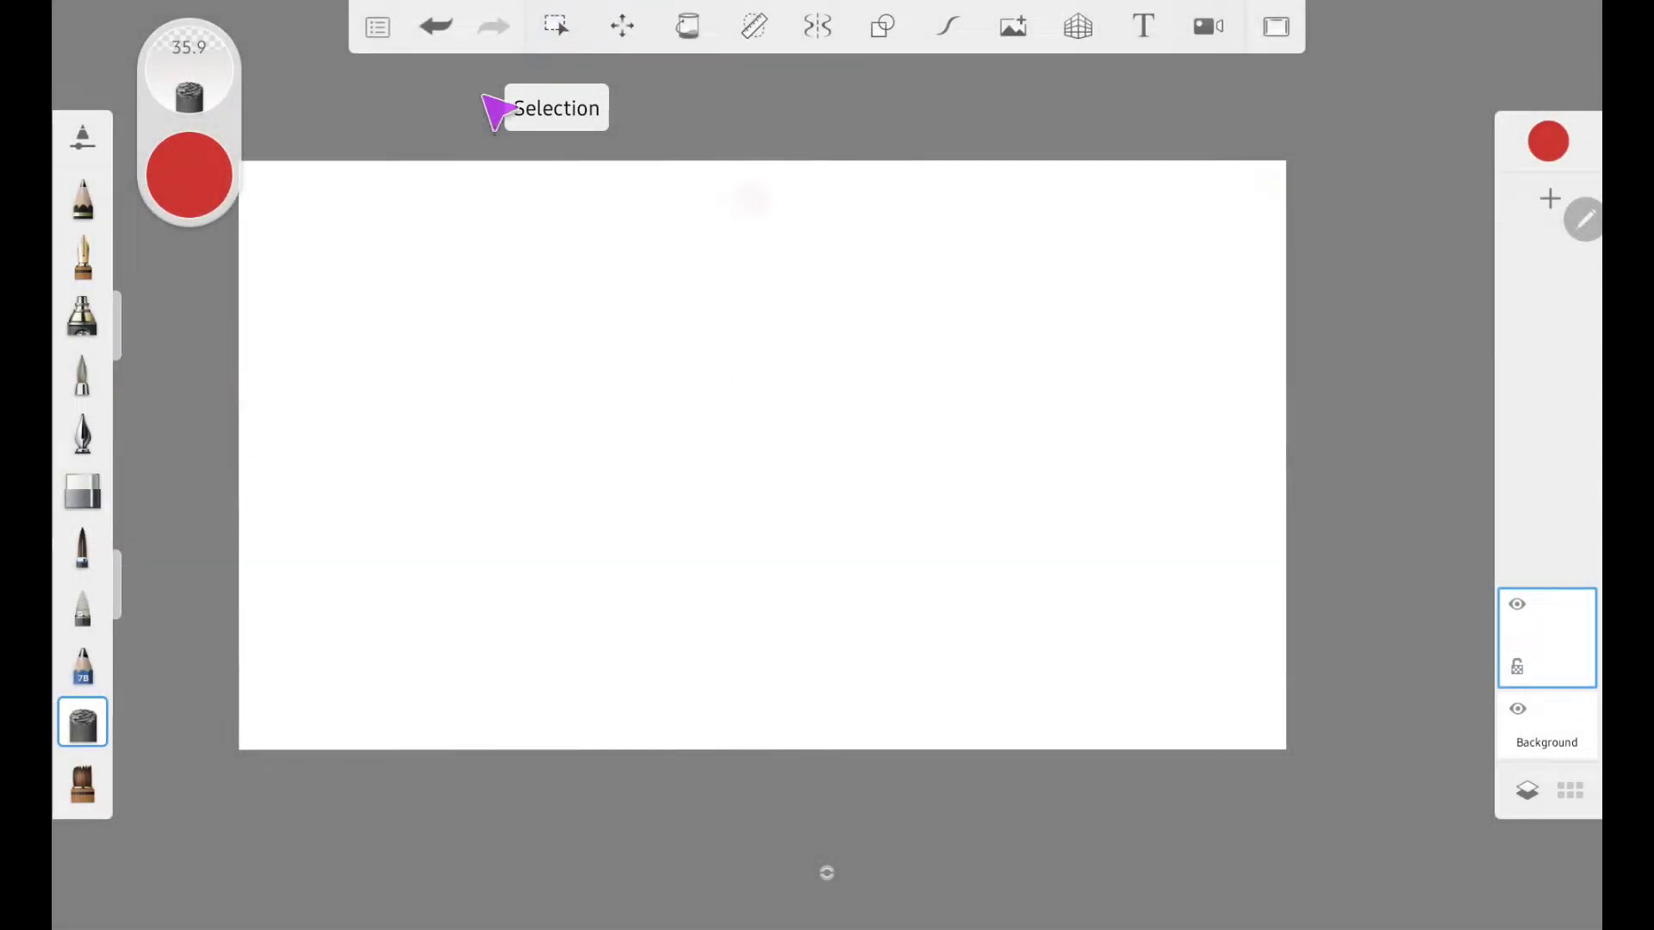
left_click(91, 384)
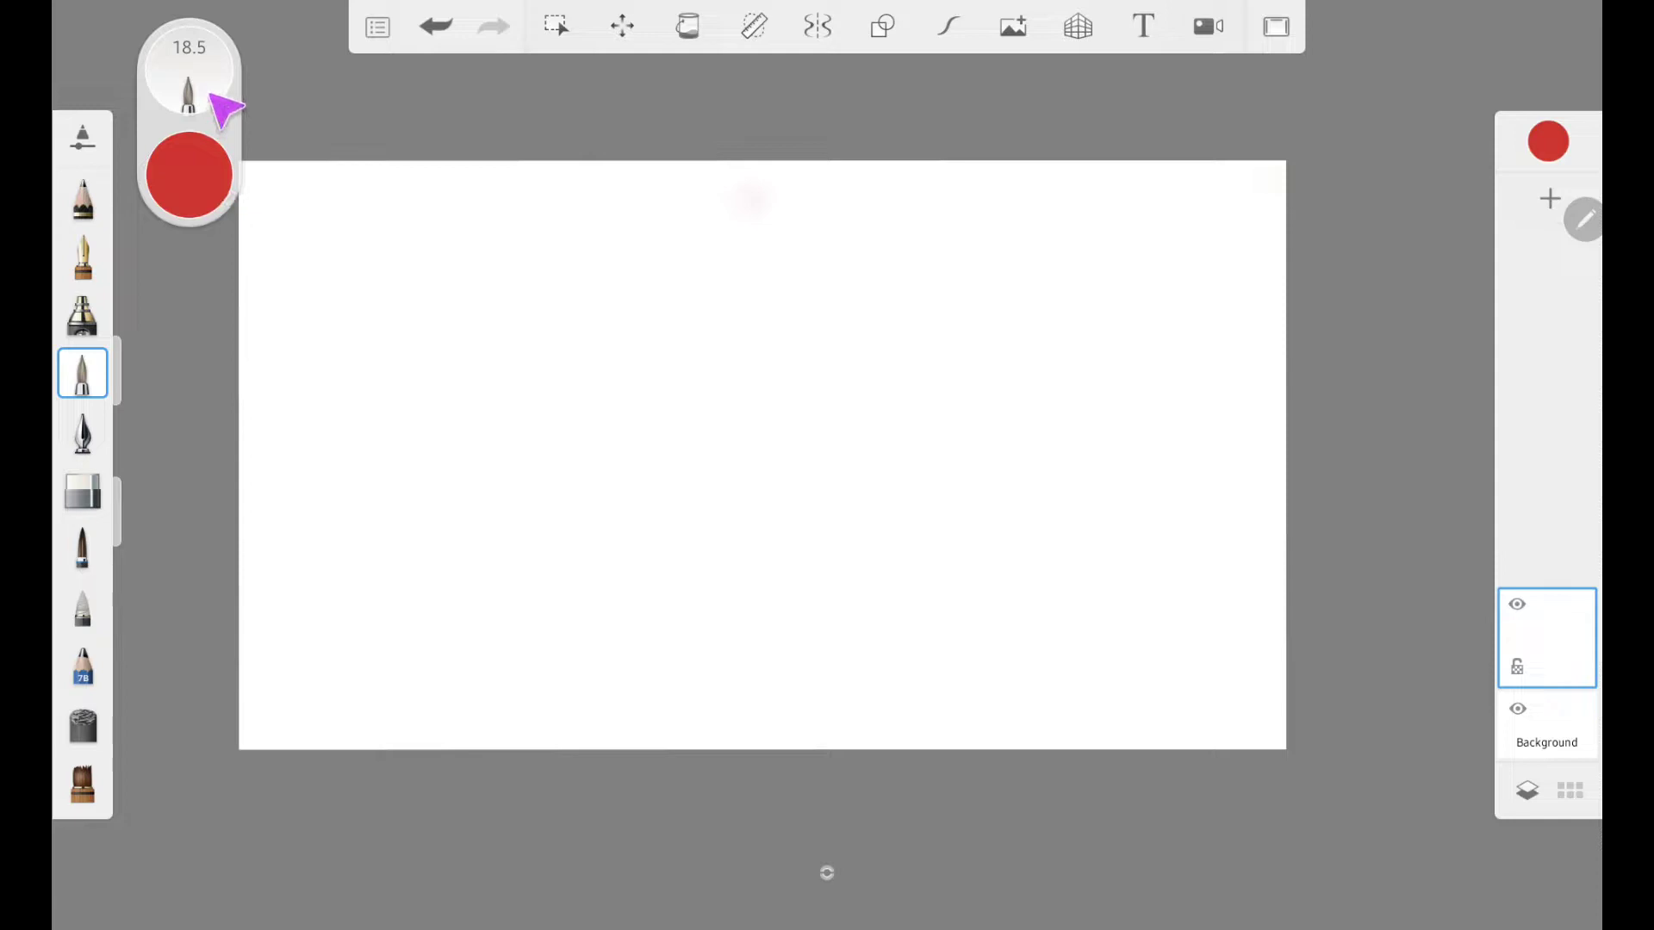
Draw a red scribbled patch at upper left, a square right of centre and a triangle below.
mouse_move(543, 229)
left_mouse_down()
mouse_move(473, 325)
mouse_move(571, 237)
mouse_move(478, 366)
left_mouse_up()
left_click_drag(608, 243, 513, 353)
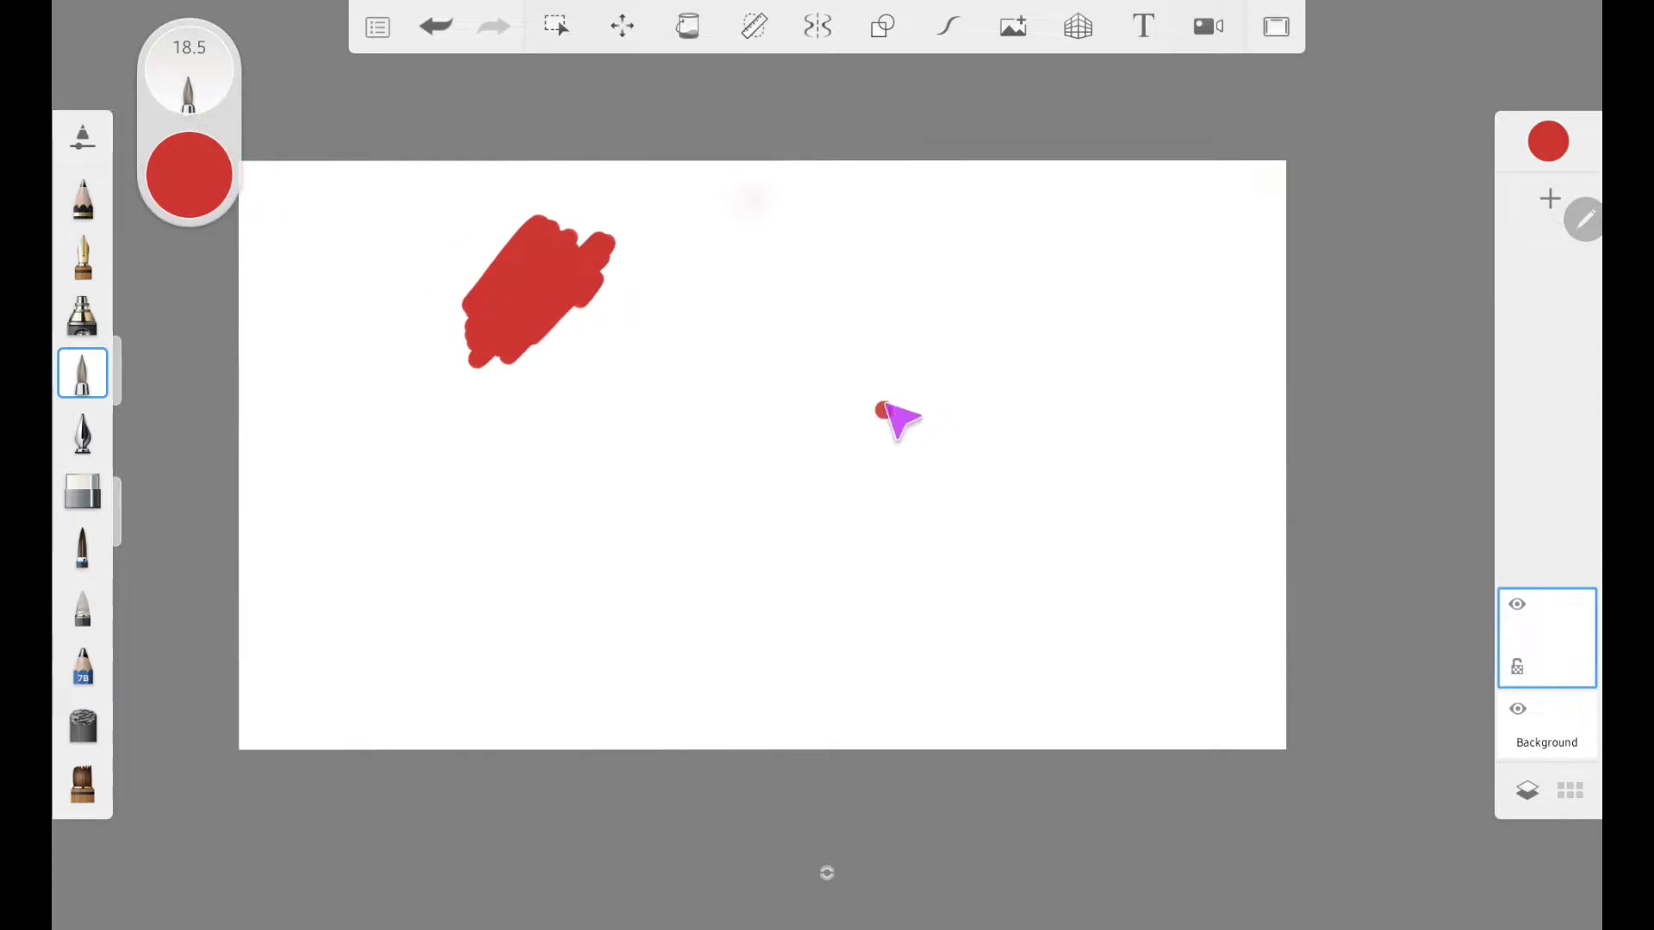
mouse_move(820, 317)
left_mouse_down()
mouse_move(806, 485)
mouse_move(978, 349)
mouse_move(809, 309)
left_mouse_up()
mouse_move(541, 394)
left_mouse_down()
mouse_move(494, 457)
mouse_move(588, 439)
left_mouse_up()
left_click(556, 27)
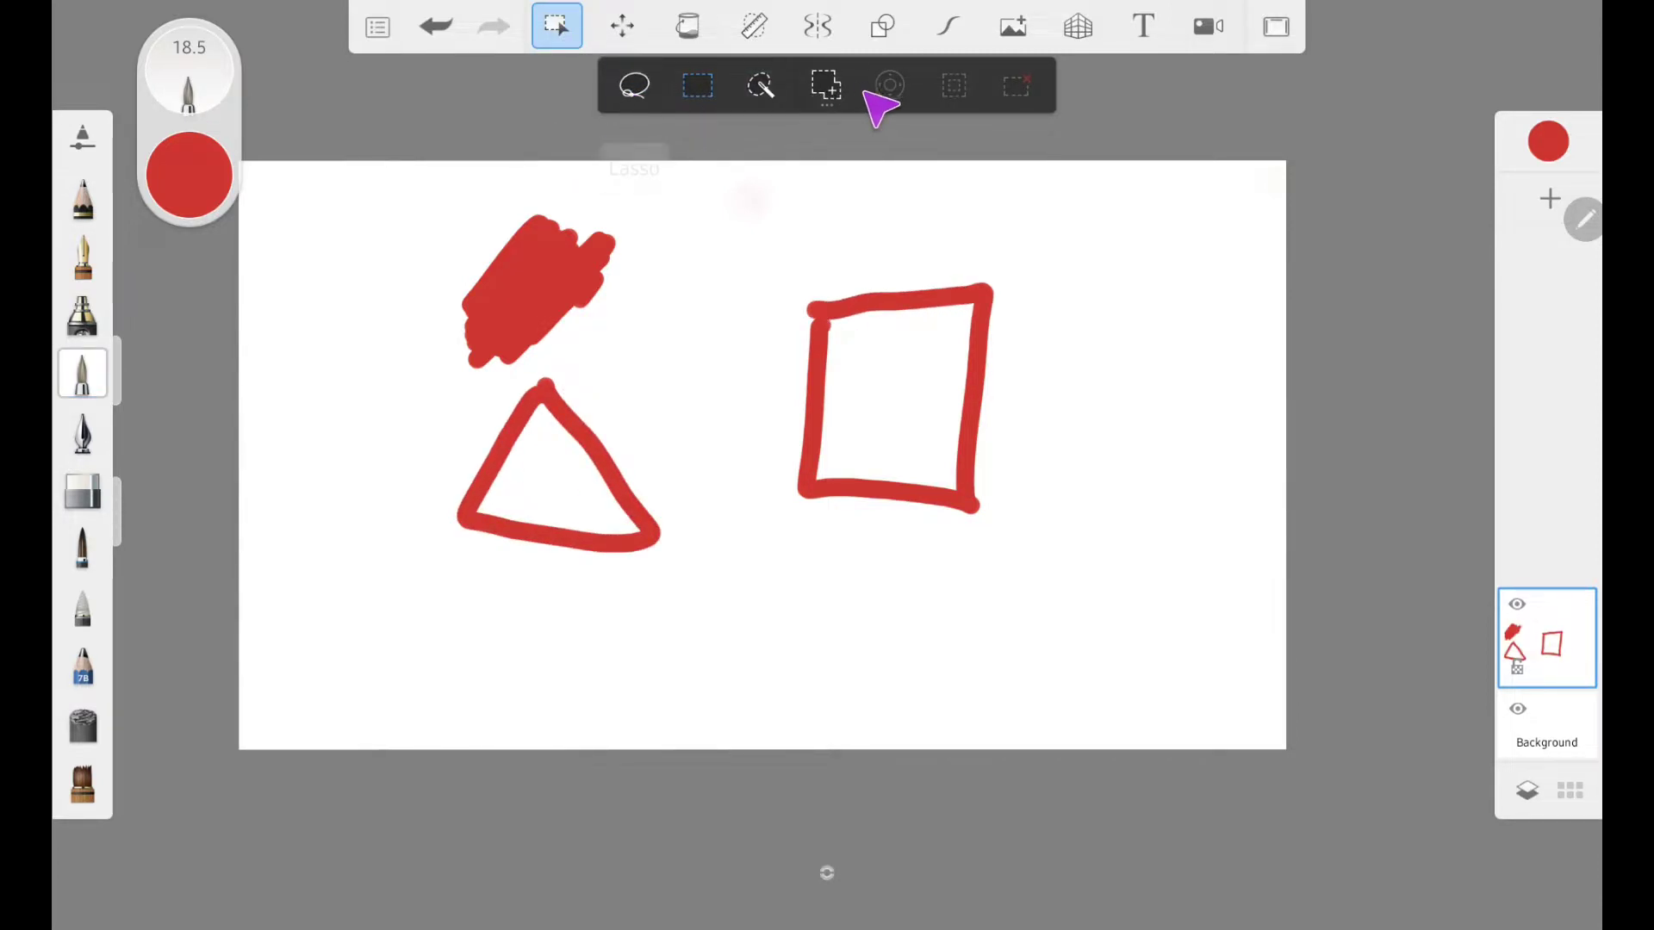
left_click(638, 87)
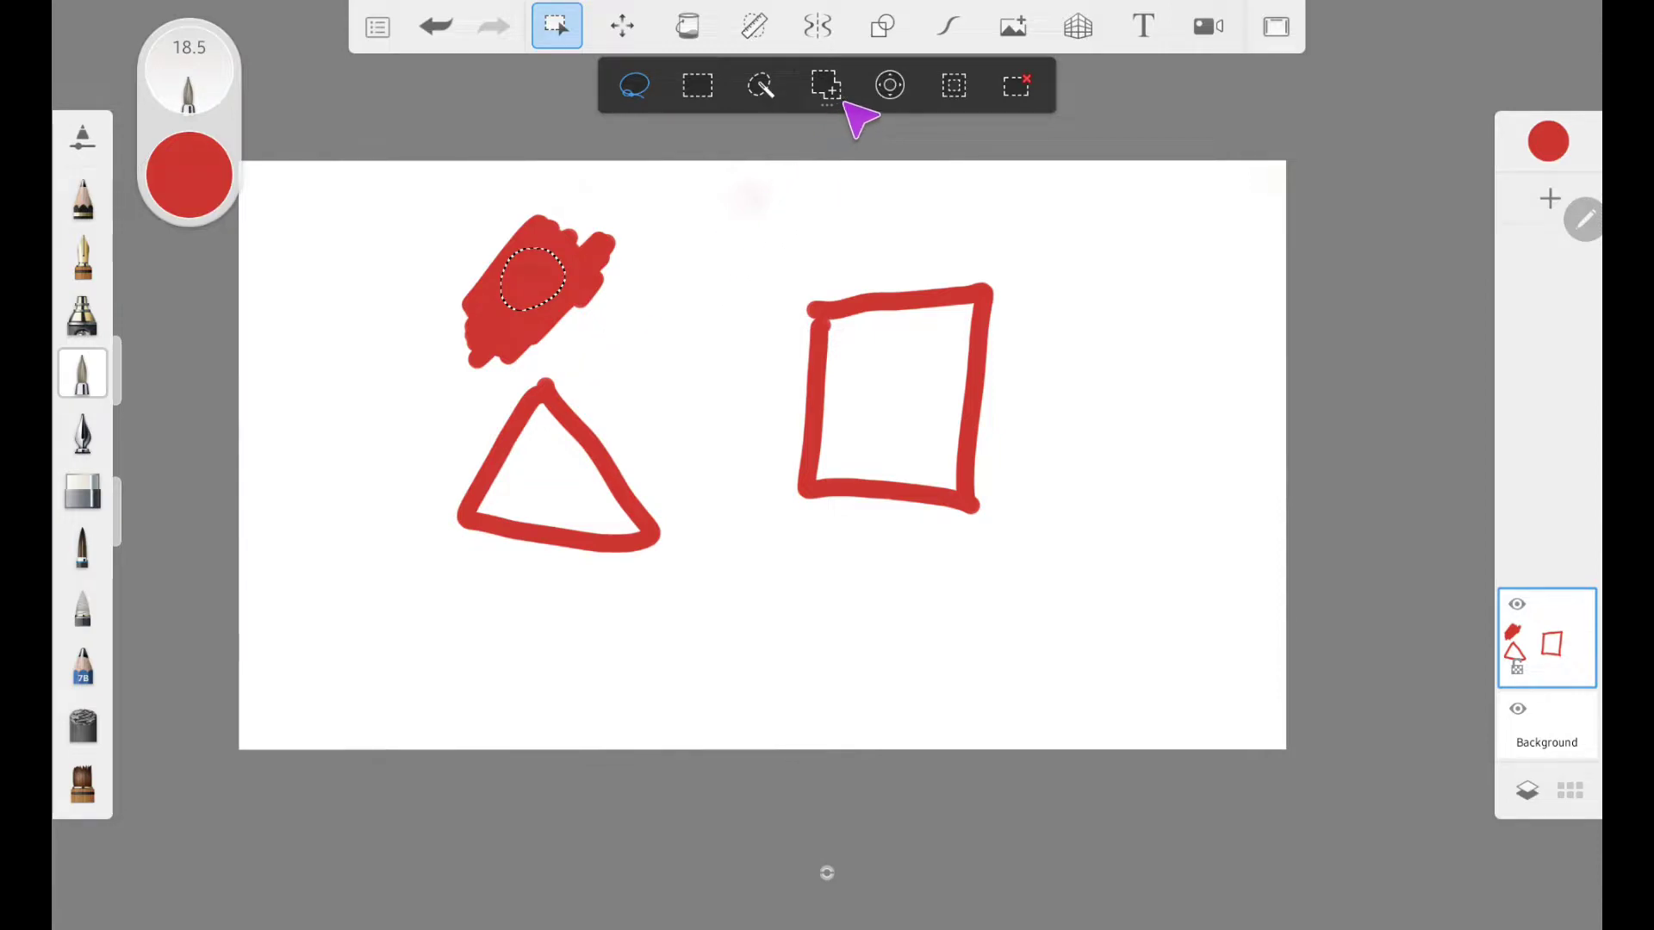
left_click(892, 88)
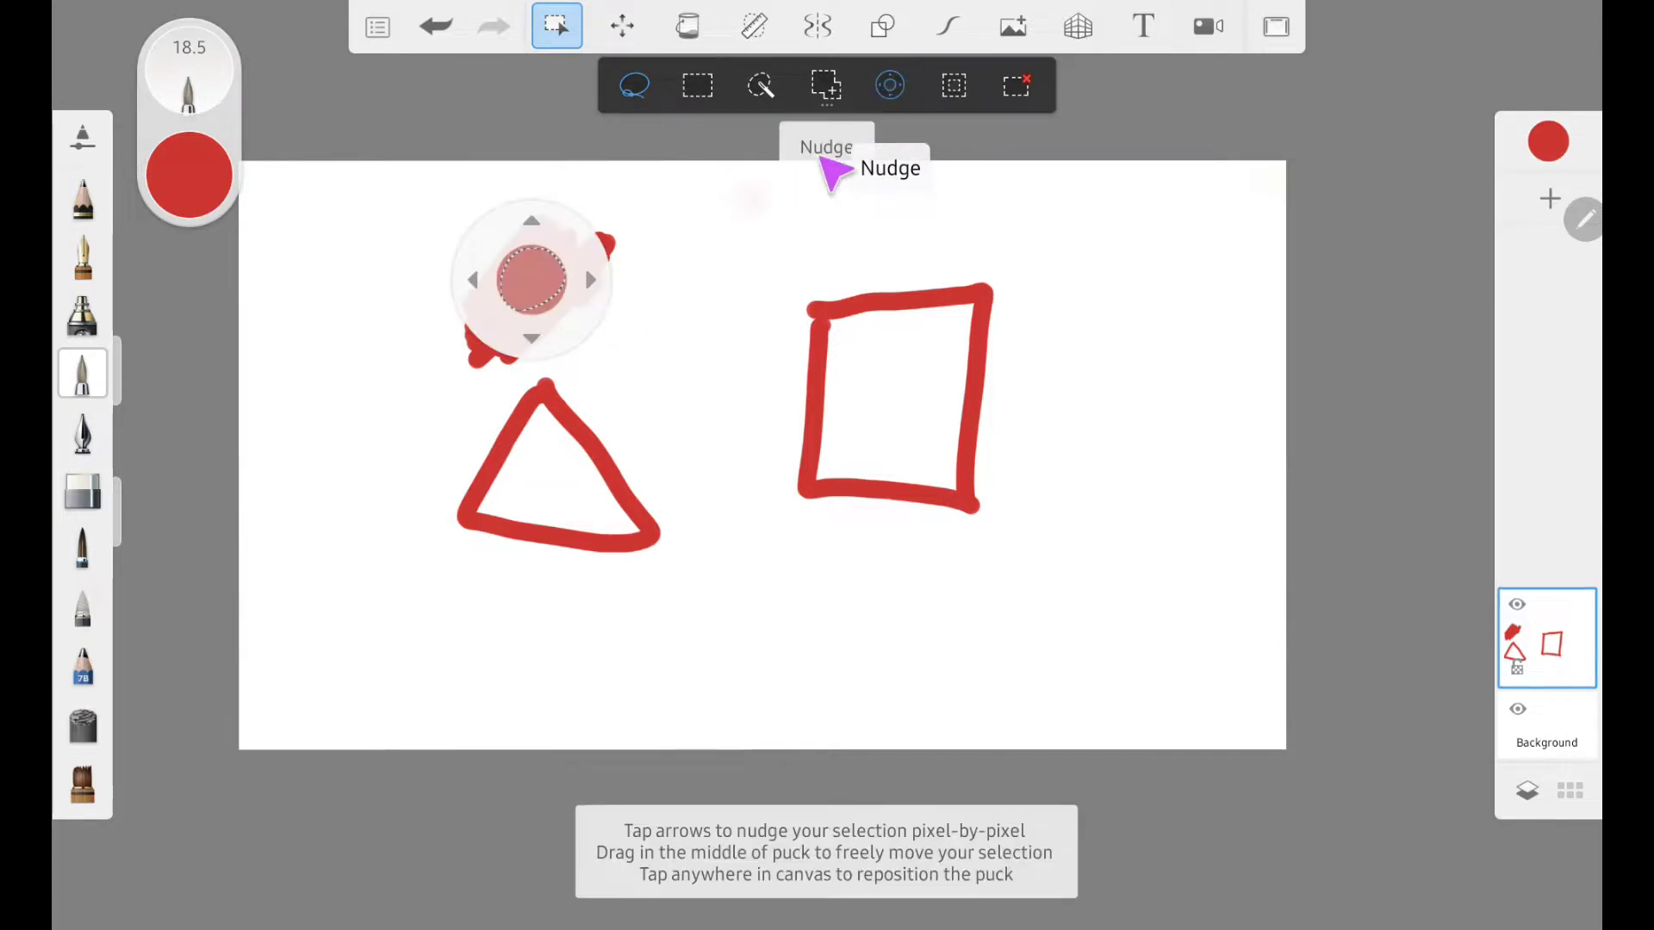
left_click(534, 447)
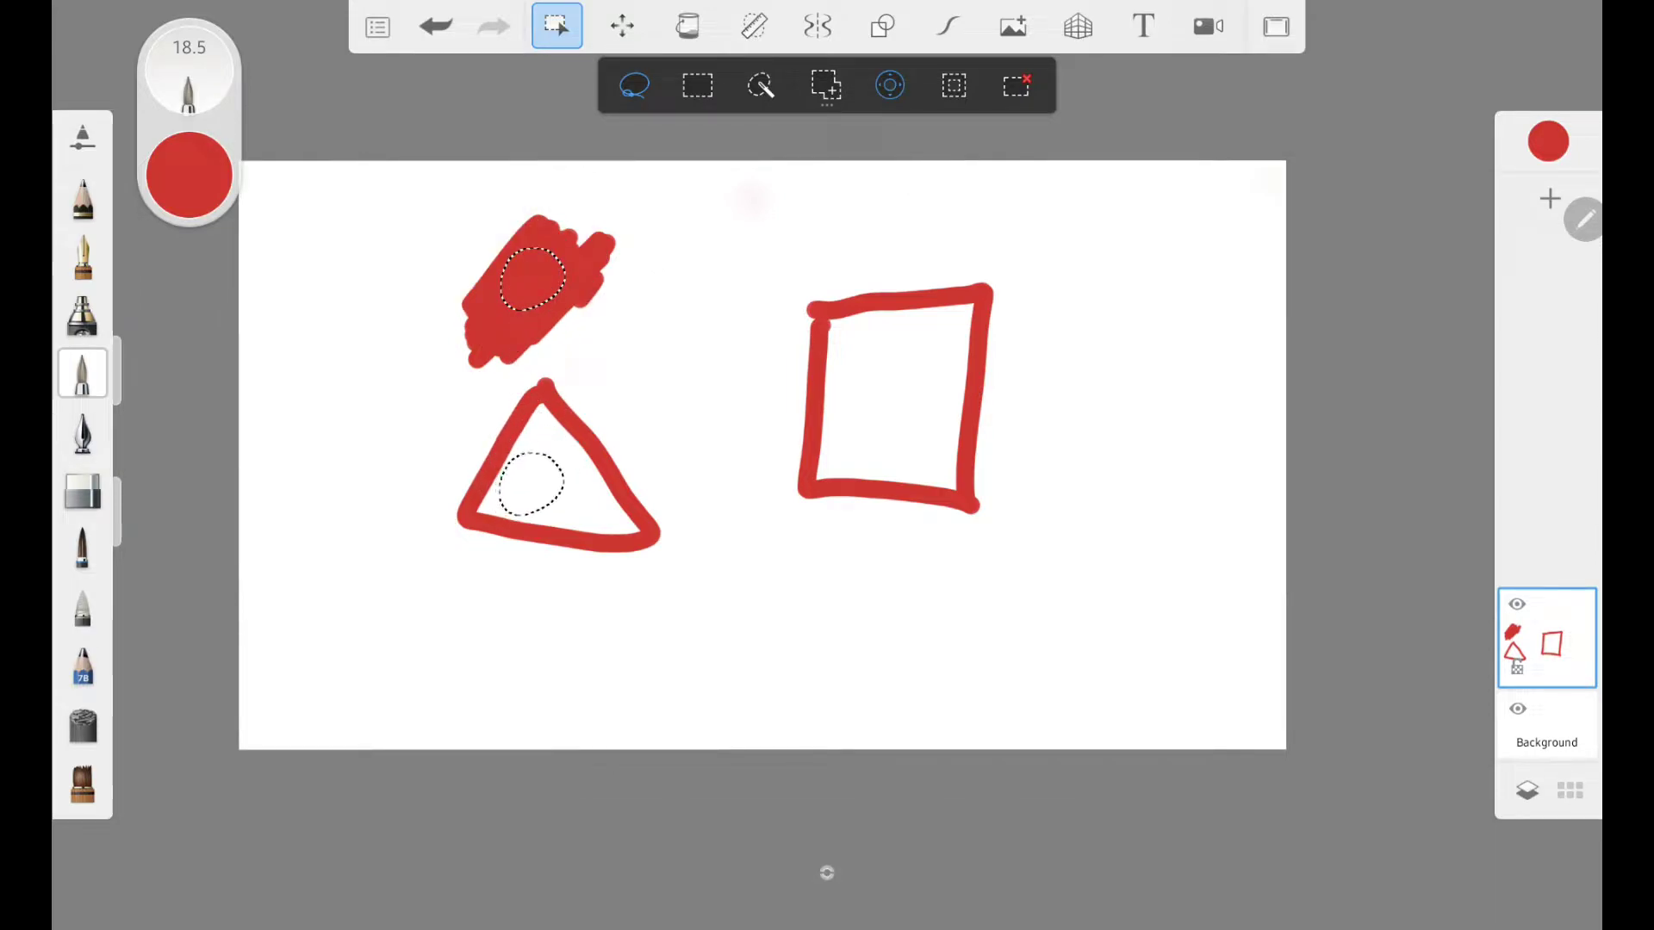
left_click_drag(540, 535, 561, 528)
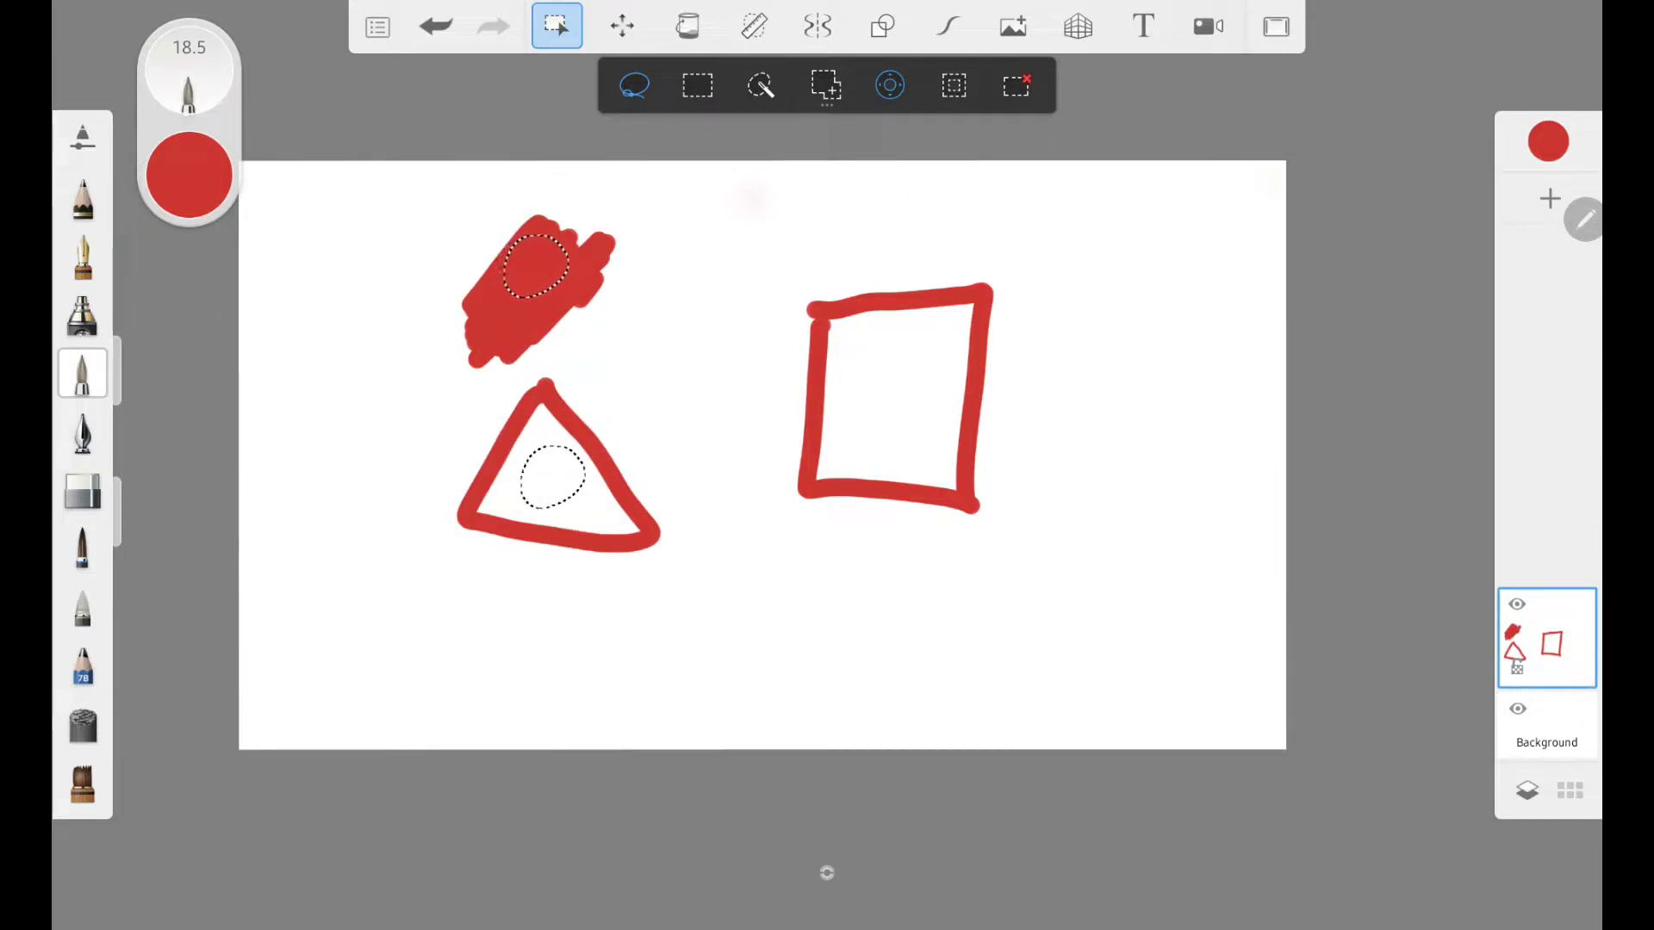
left_click(535, 268)
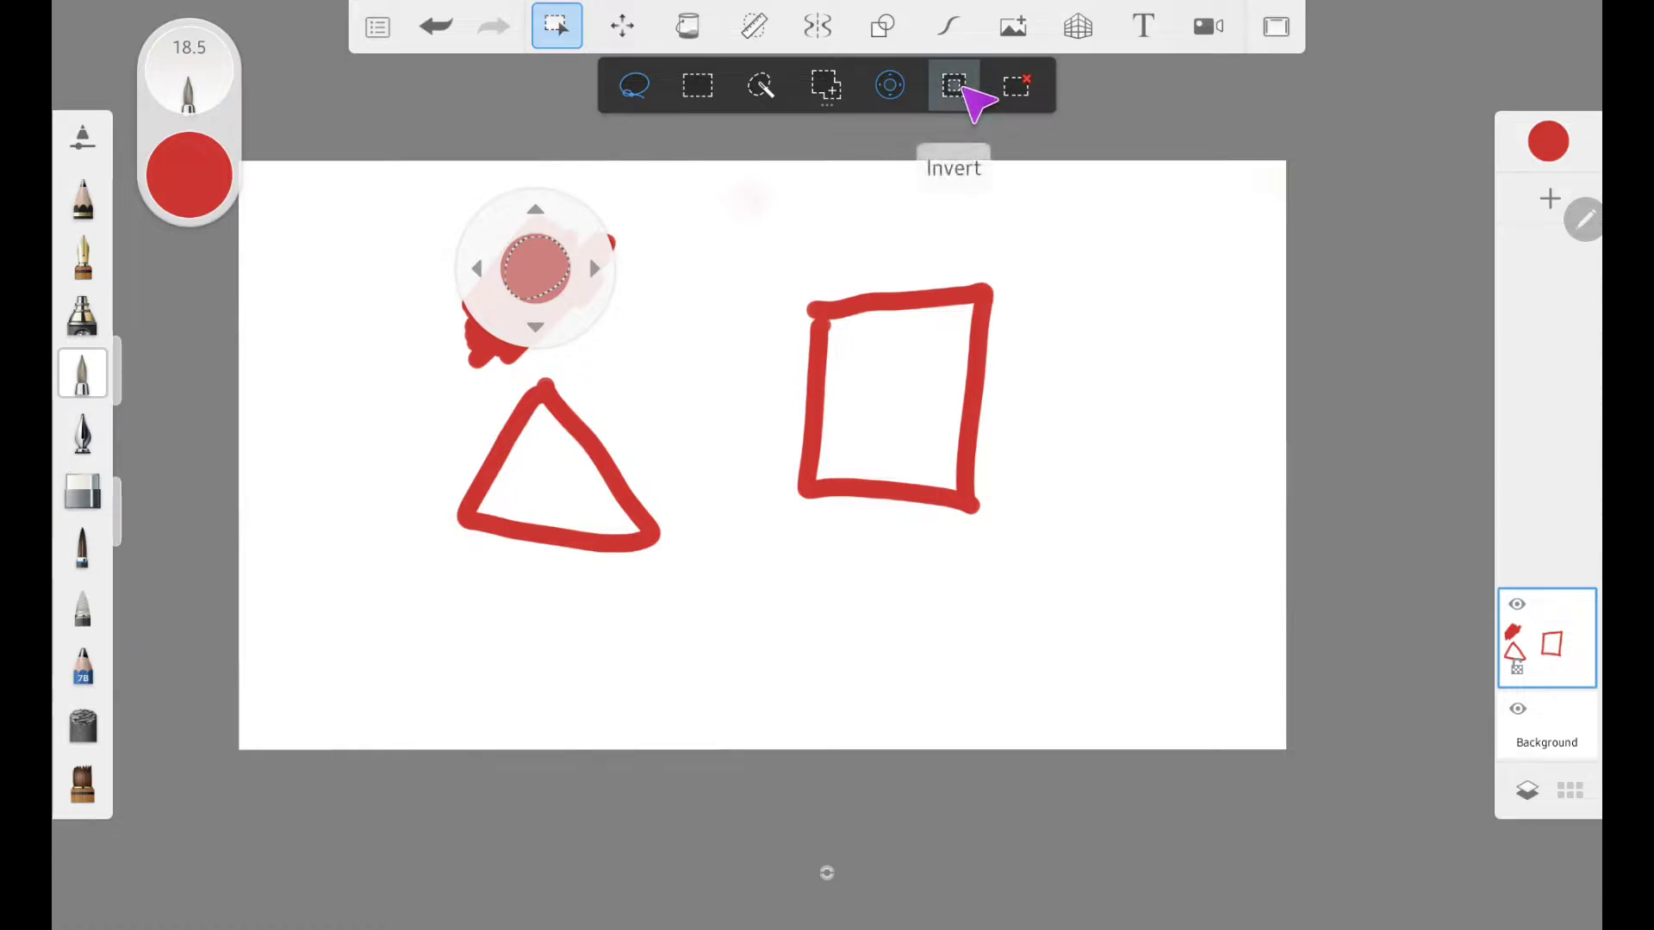
left_click(965, 88)
left_click_drag(760, 324, 732, 379)
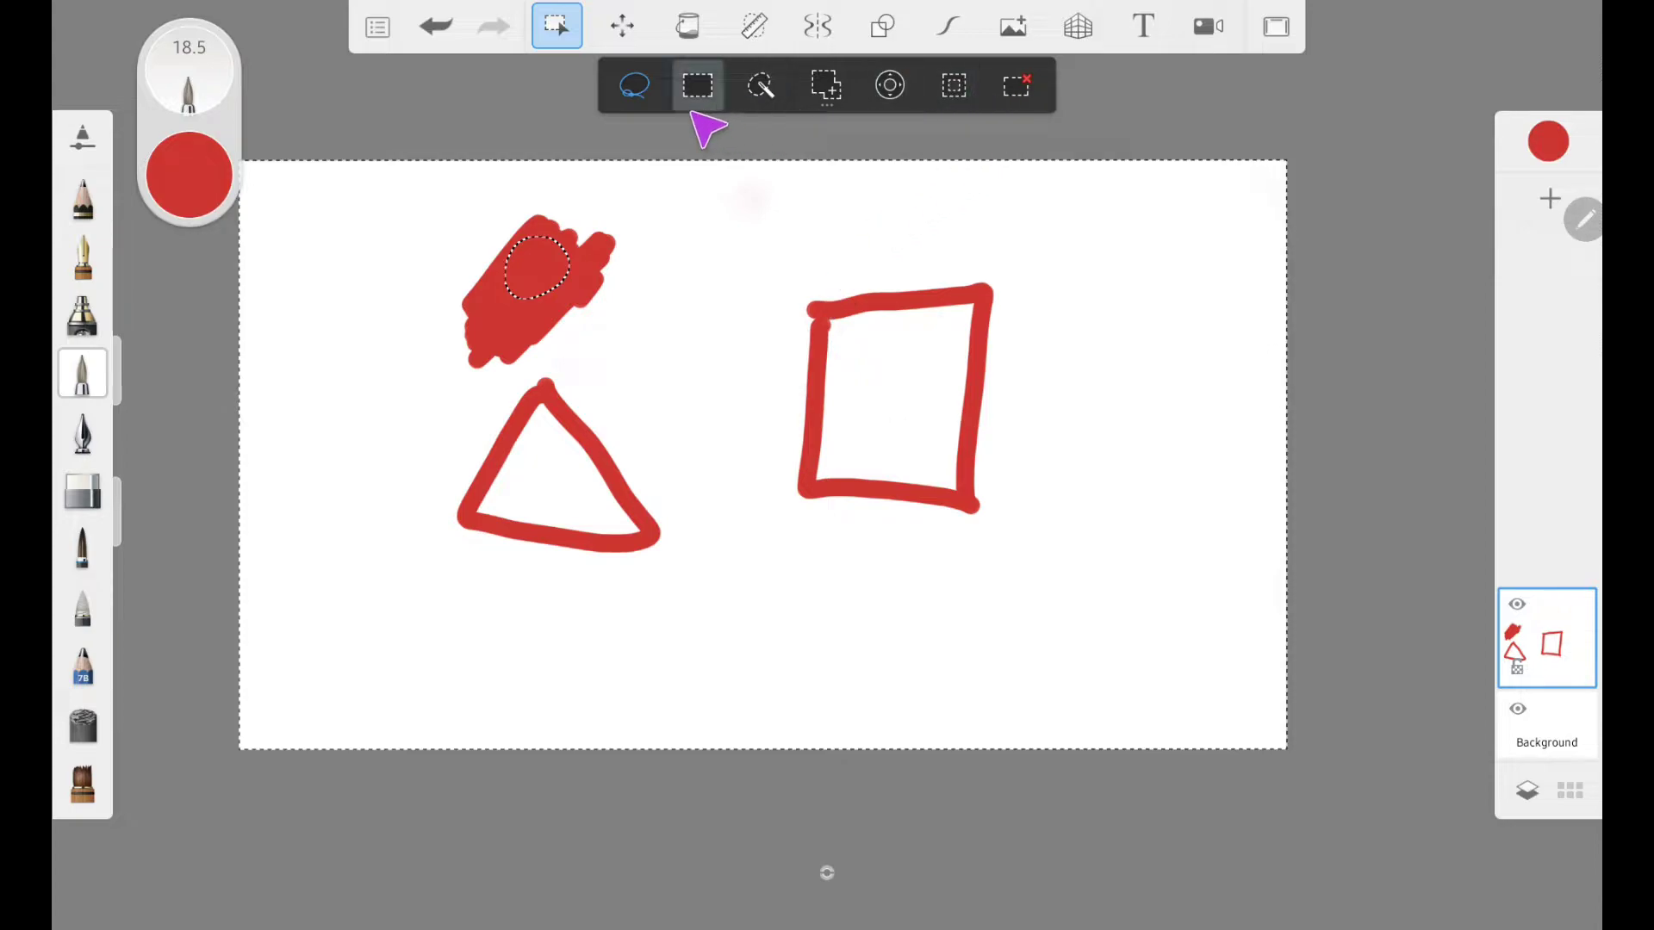
left_click(947, 93)
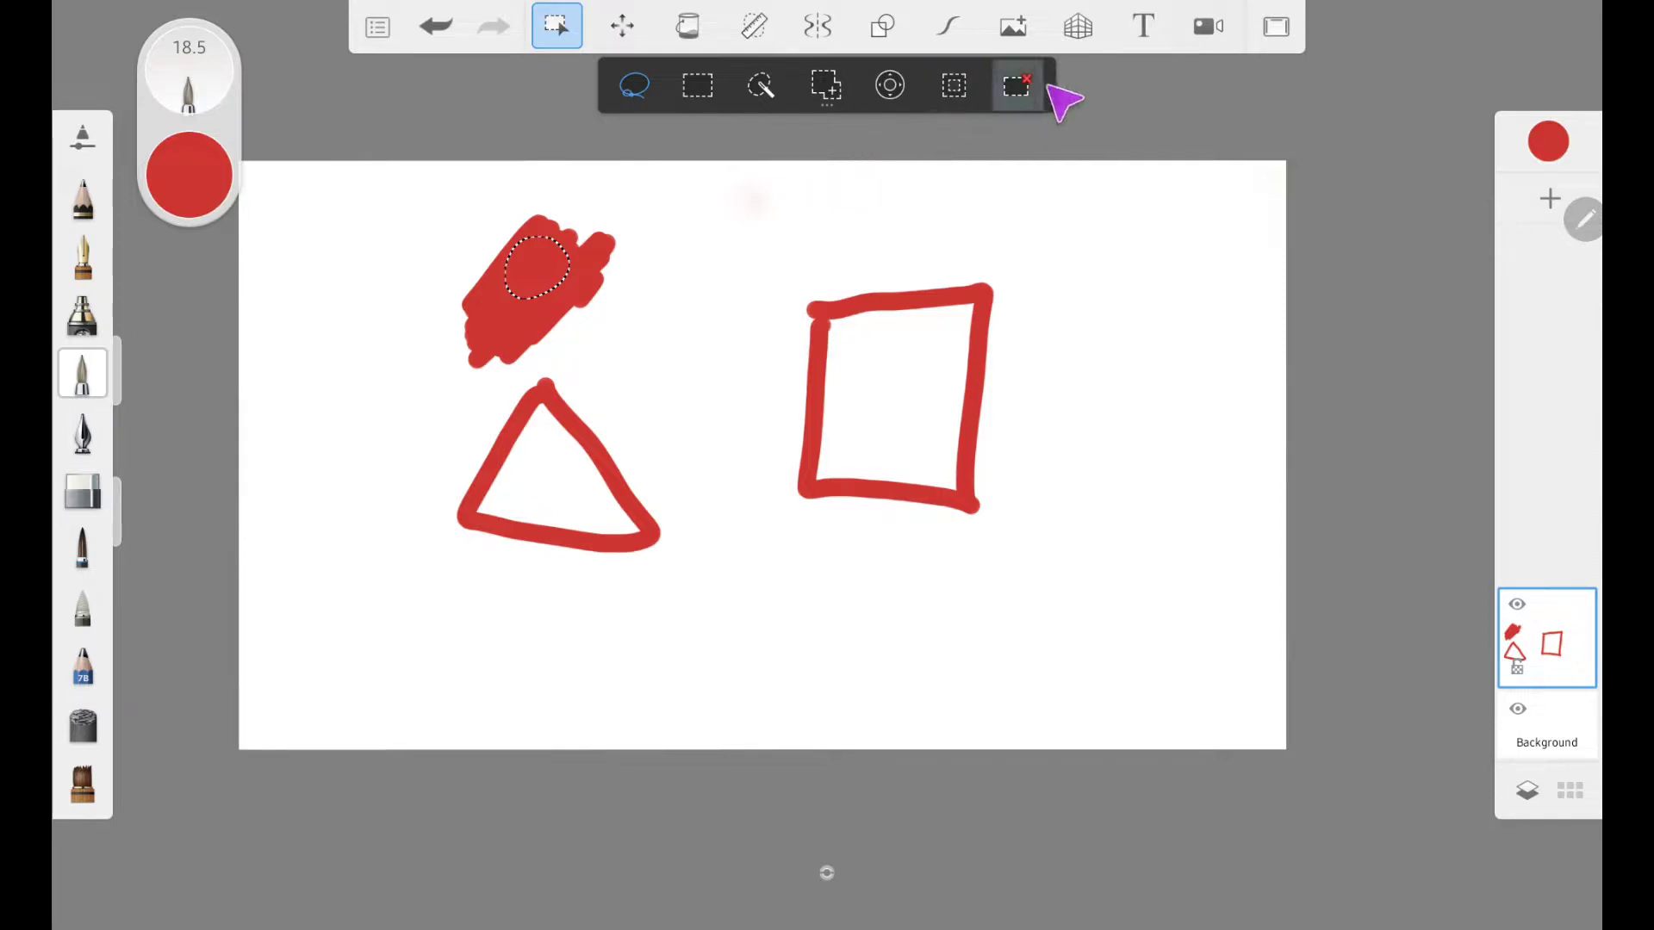
left_click(1017, 85)
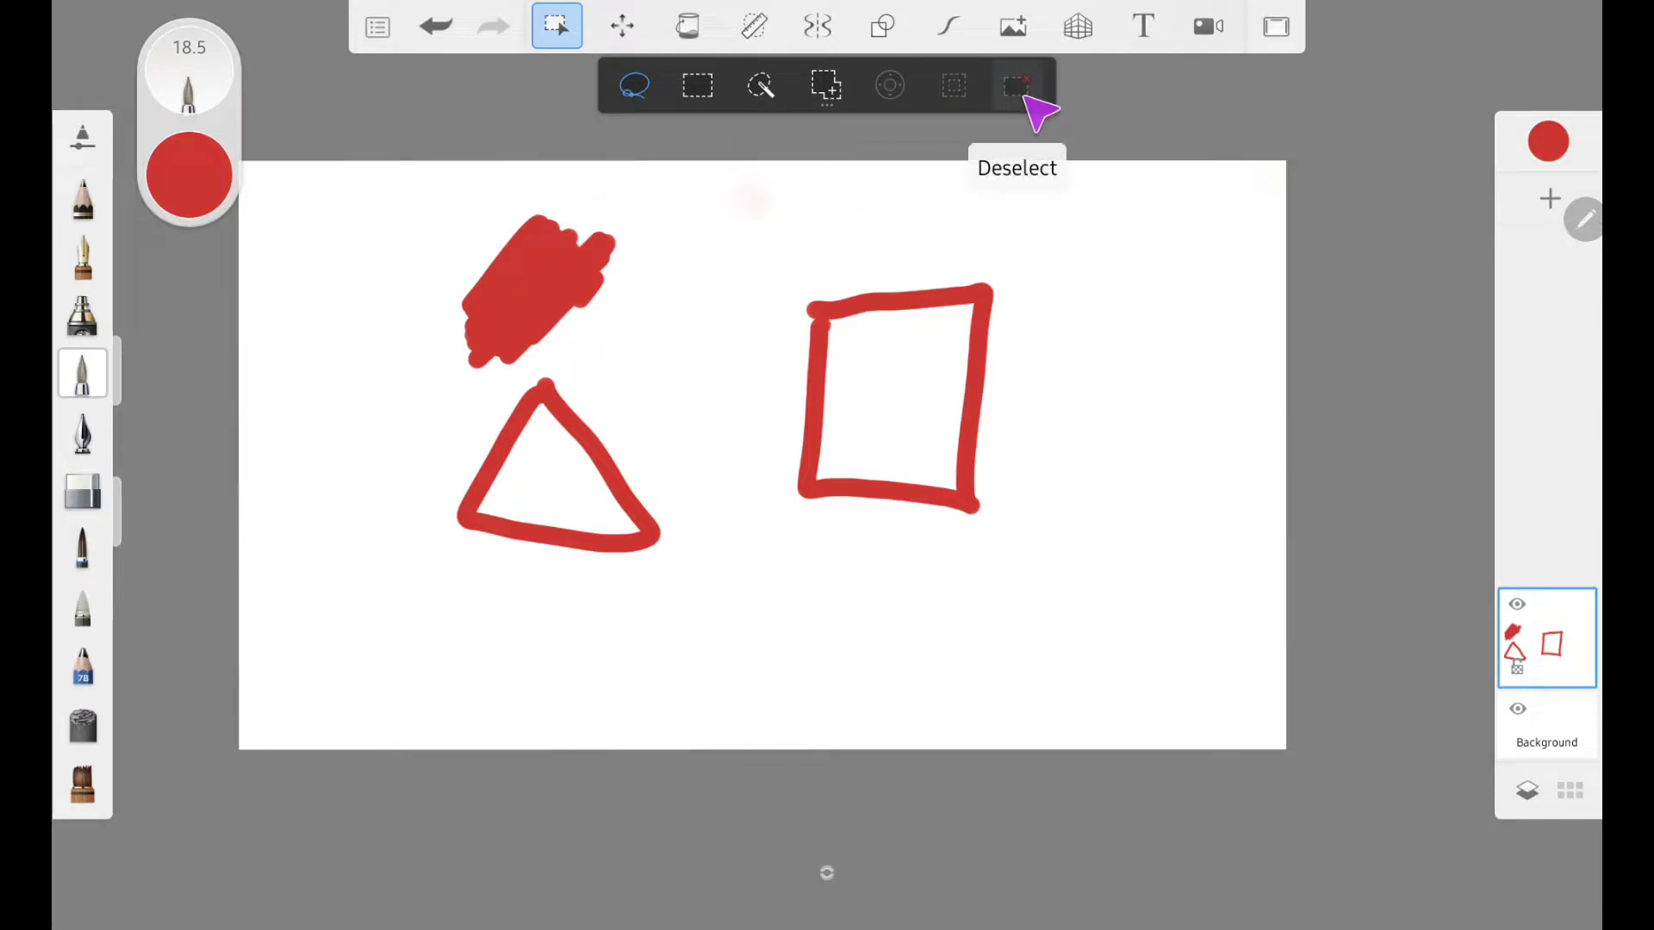
Select the red square with a rectangular selection and move it back near its original spot.
left_click(698, 85)
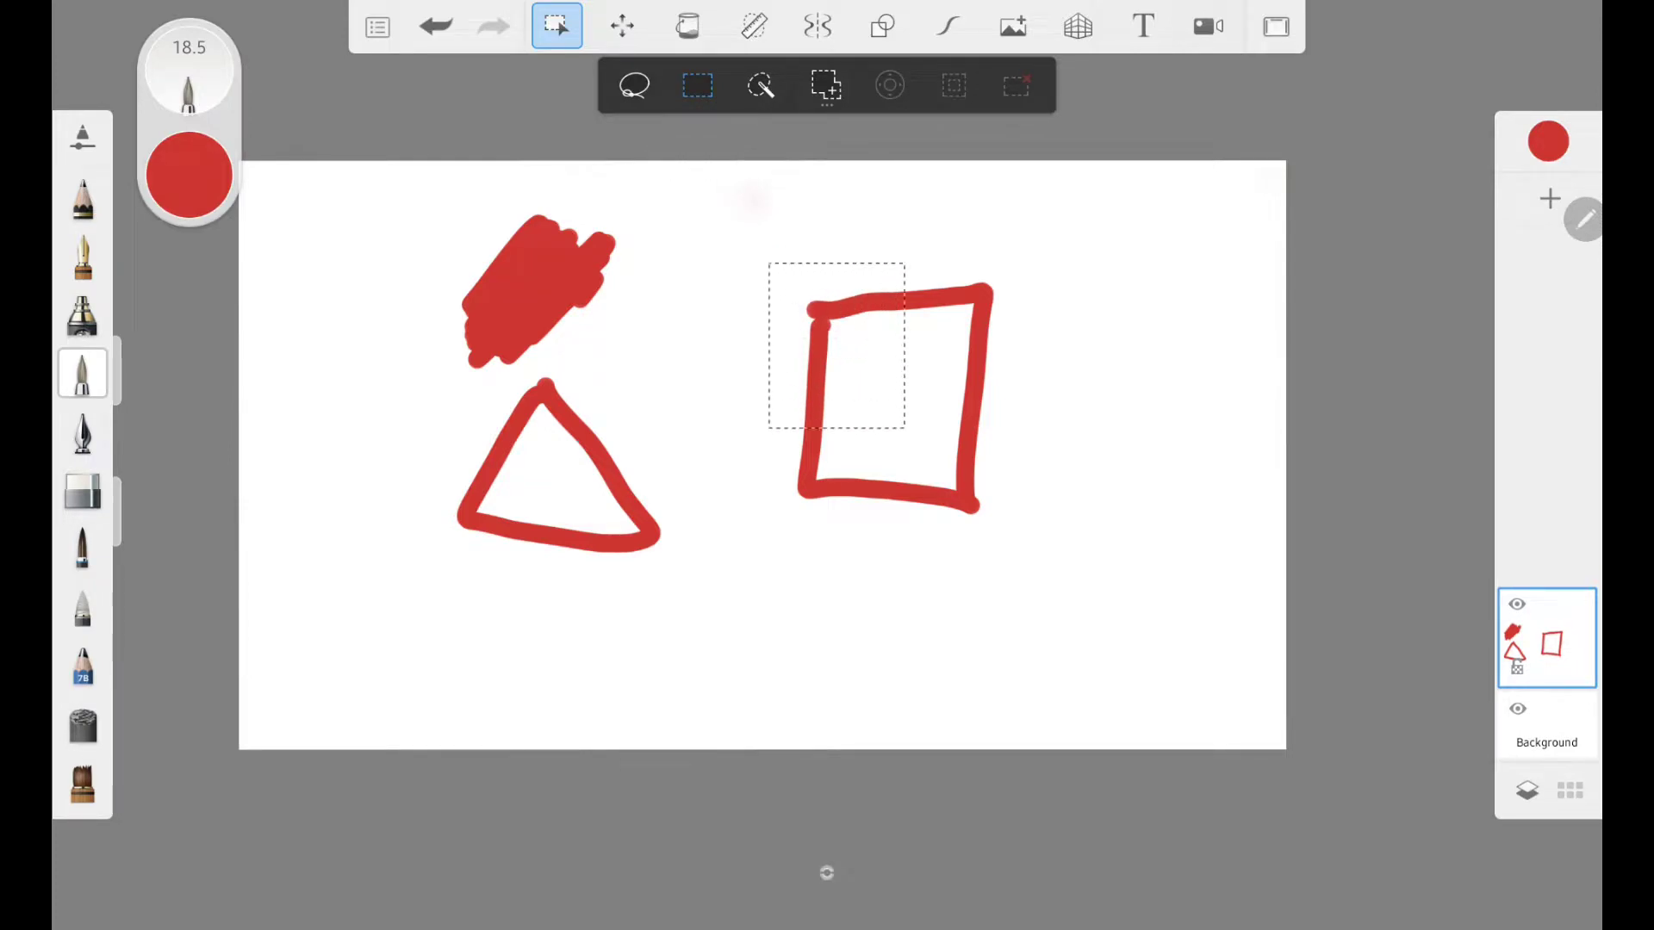
left_click_drag(1041, 529, 1032, 532)
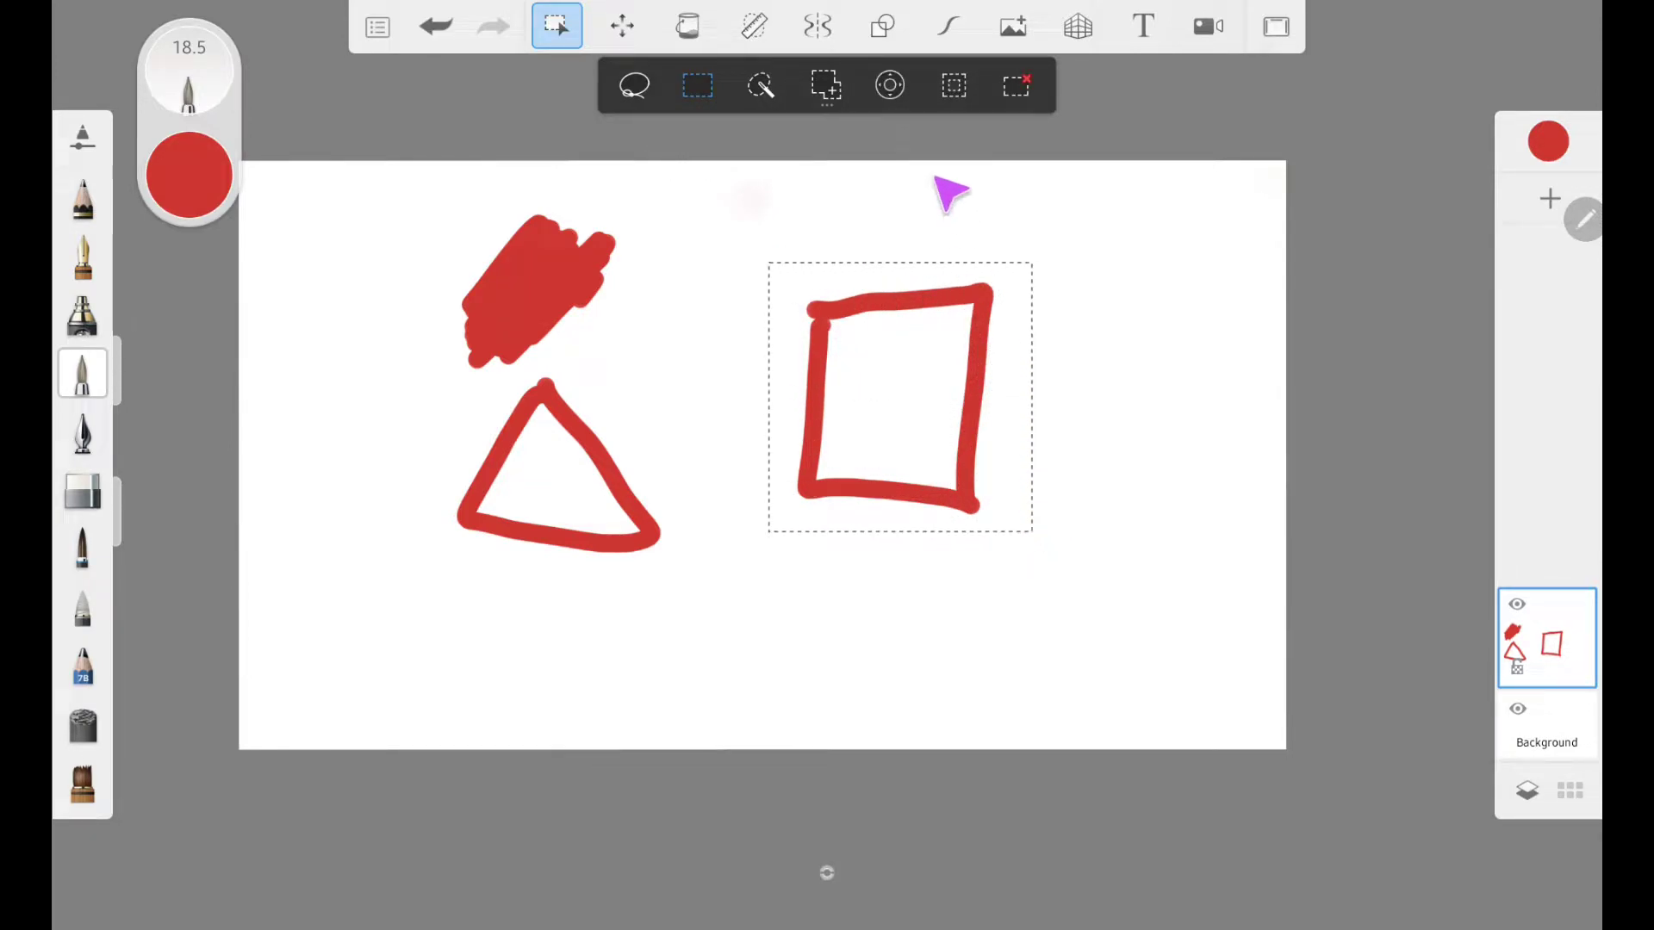
left_click(622, 26)
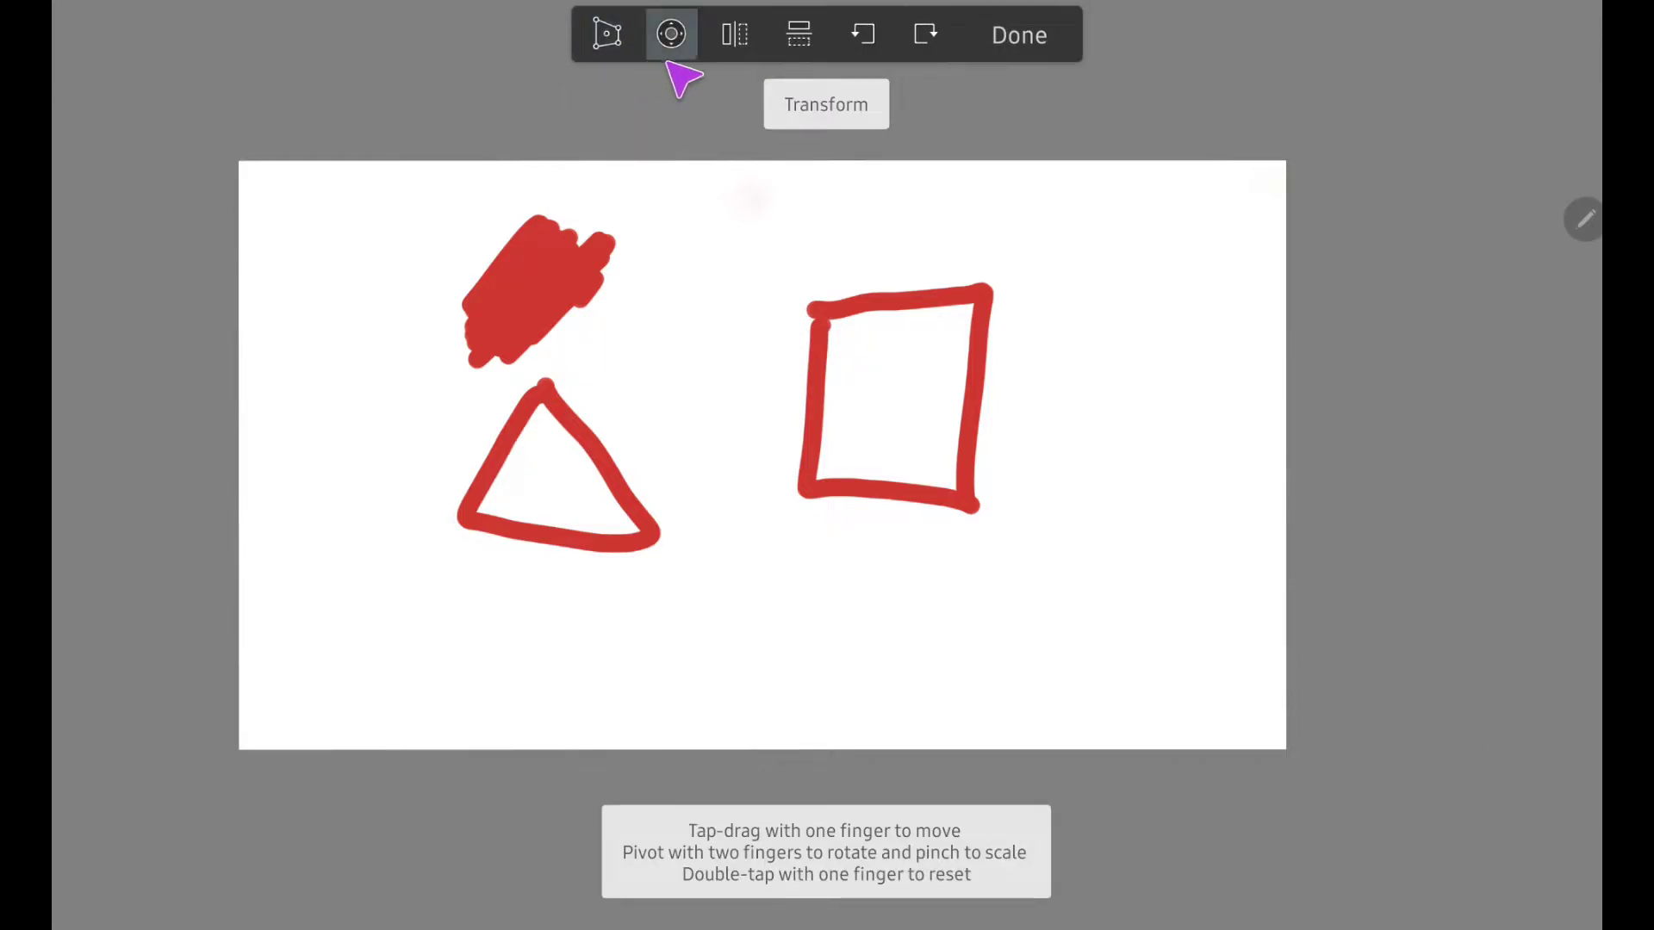
left_click_drag(895, 396, 1087, 453)
left_click_drag(1113, 533, 1045, 508)
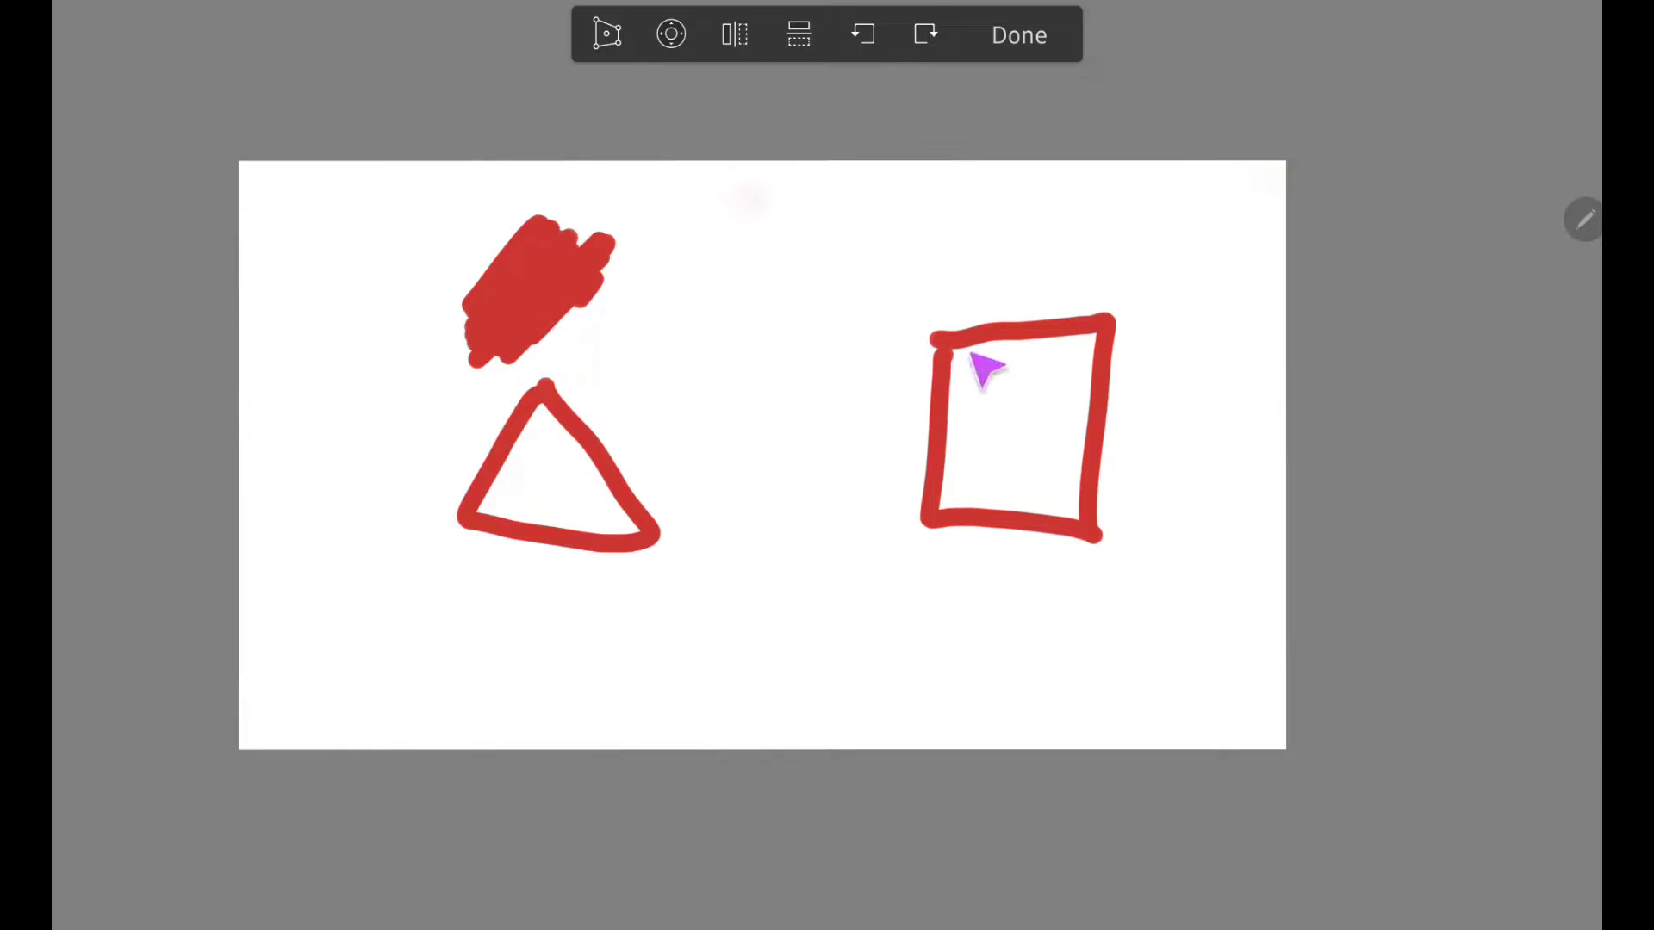
left_click_drag(970, 355, 898, 326)
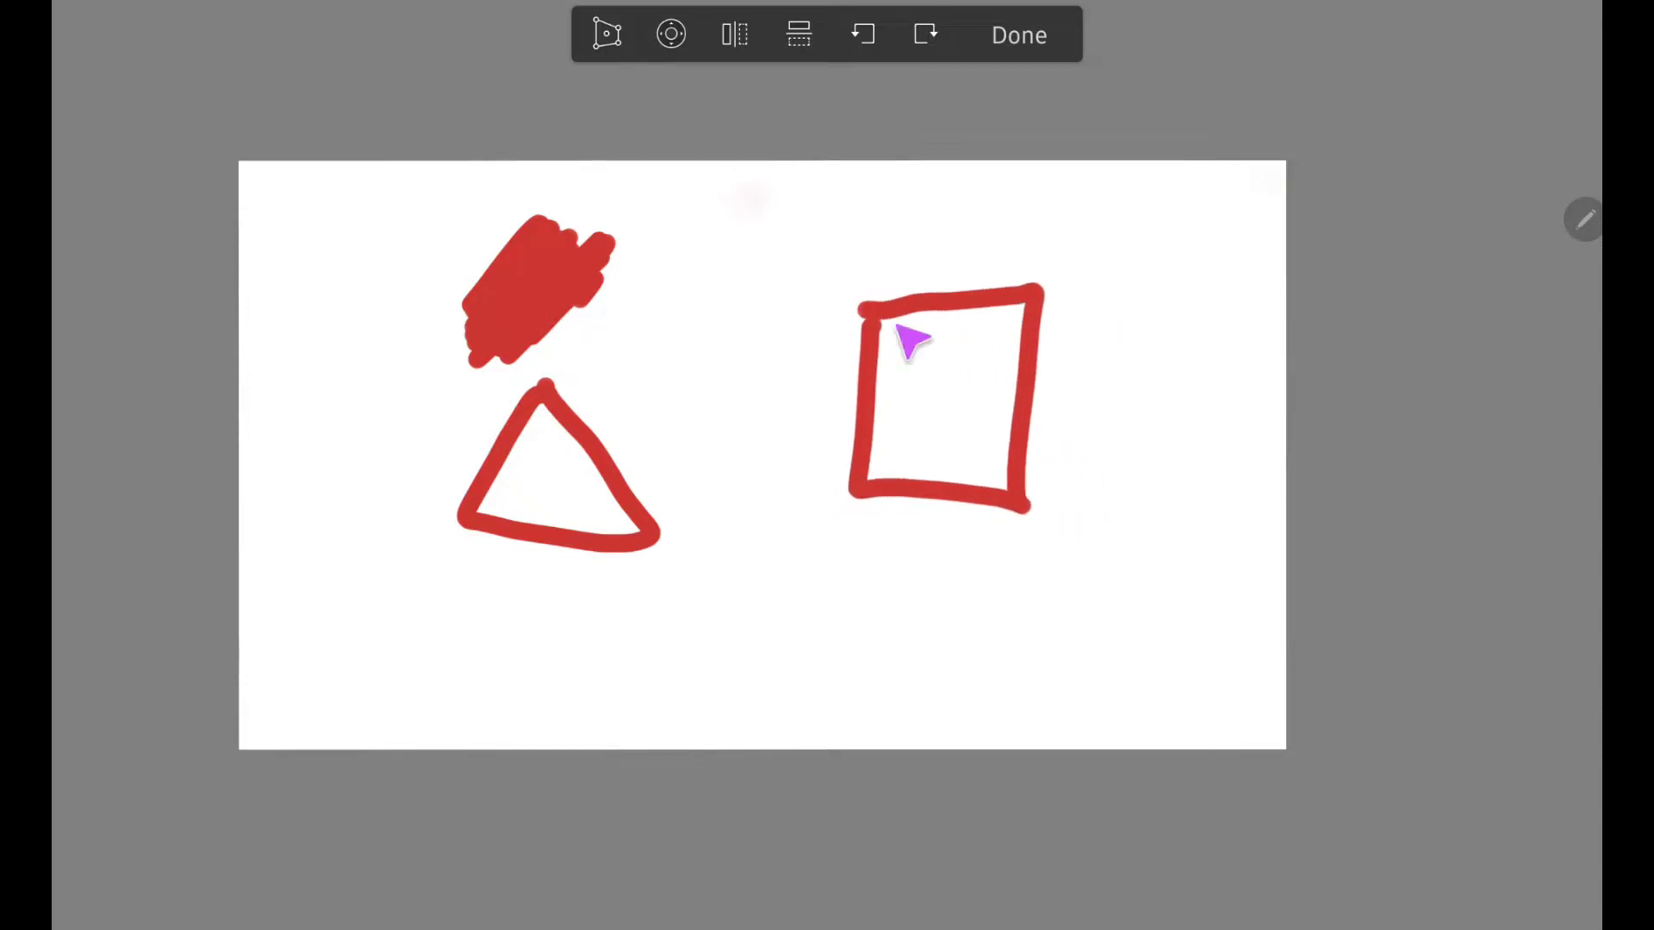
Distort the square by dragging its corners, flip it horizontally and shift it slightly.
left_click(607, 35)
left_click_drag(819, 263, 779, 181)
left_click_drag(819, 531, 755, 634)
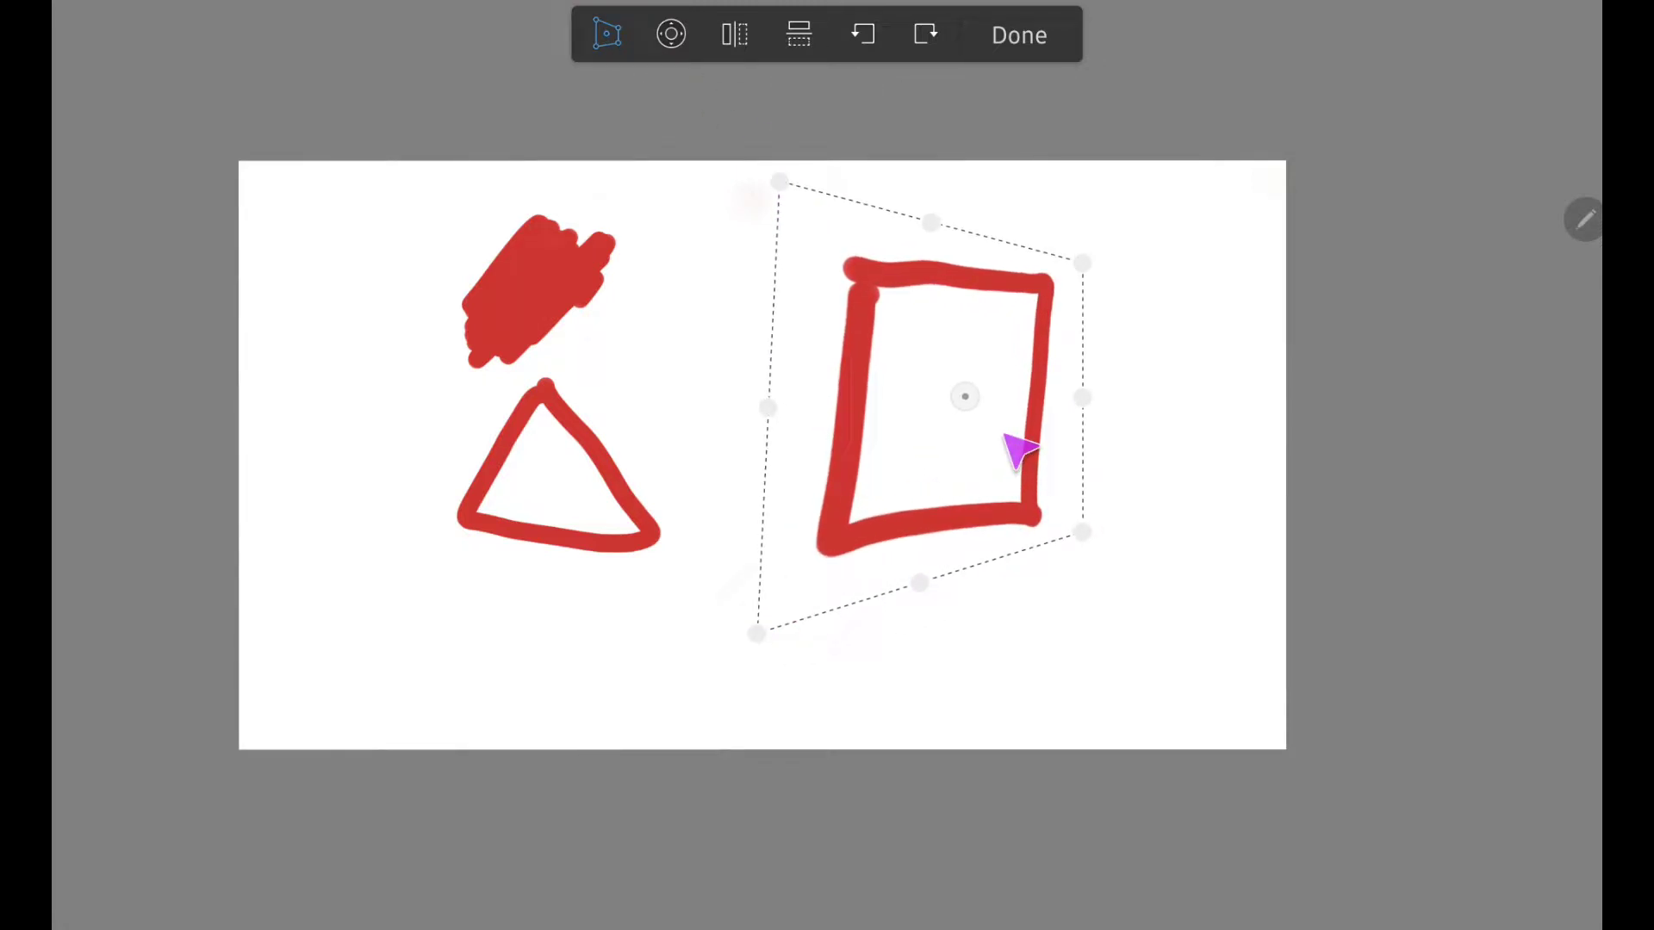
left_click_drag(1082, 531, 1021, 447)
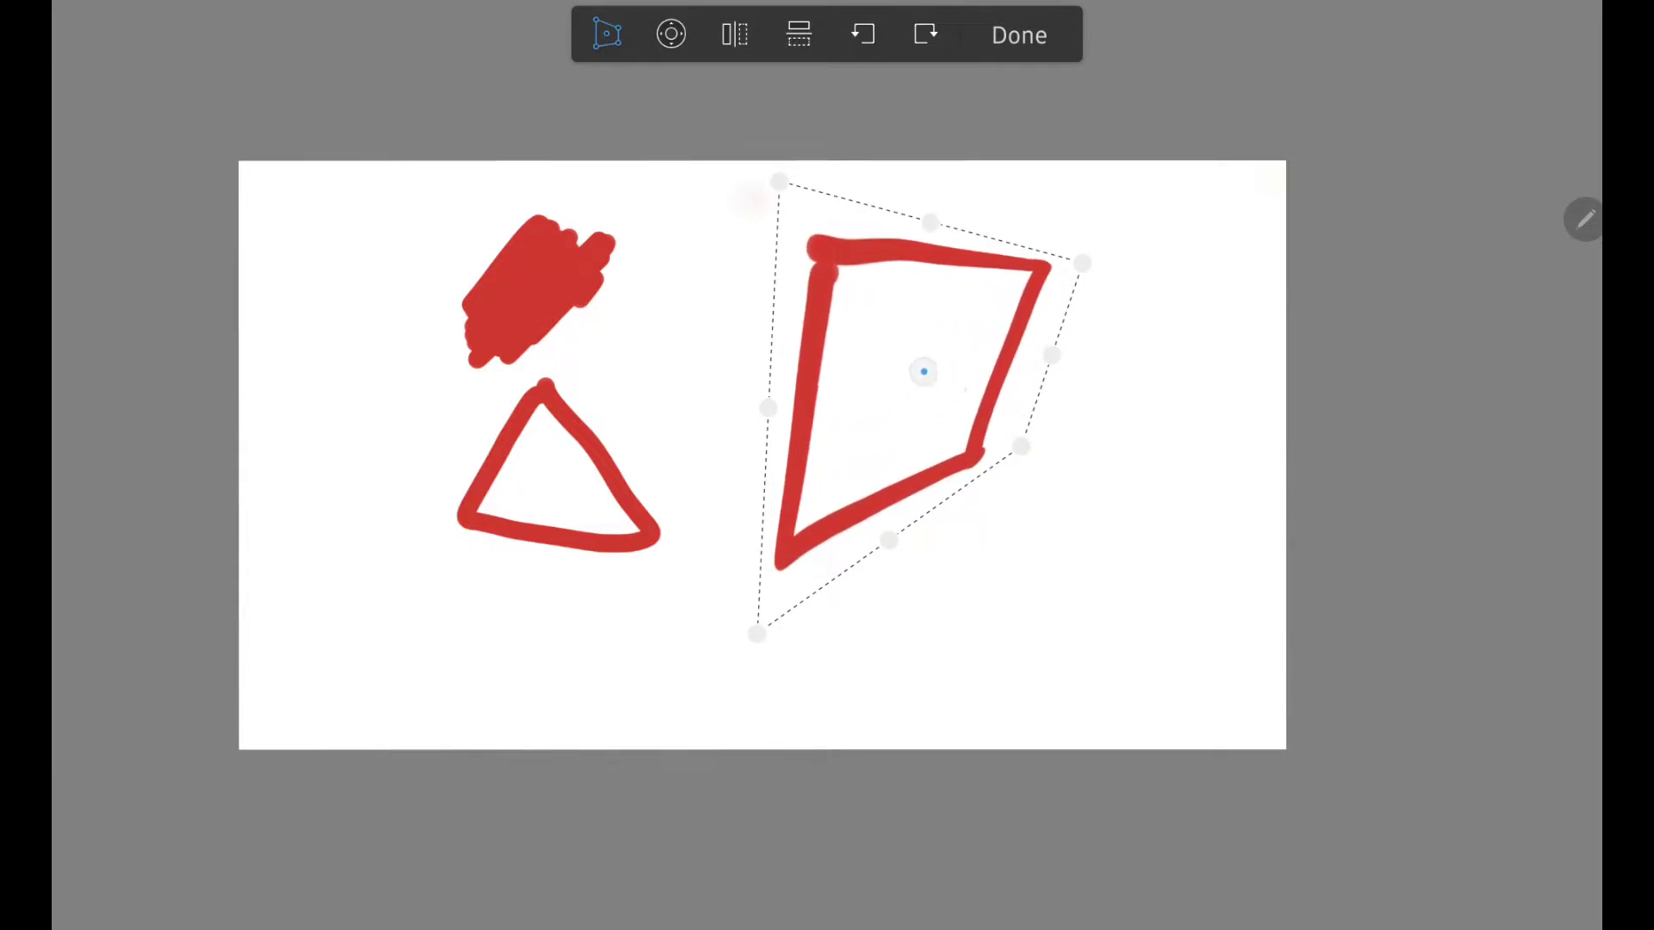
left_click(734, 36)
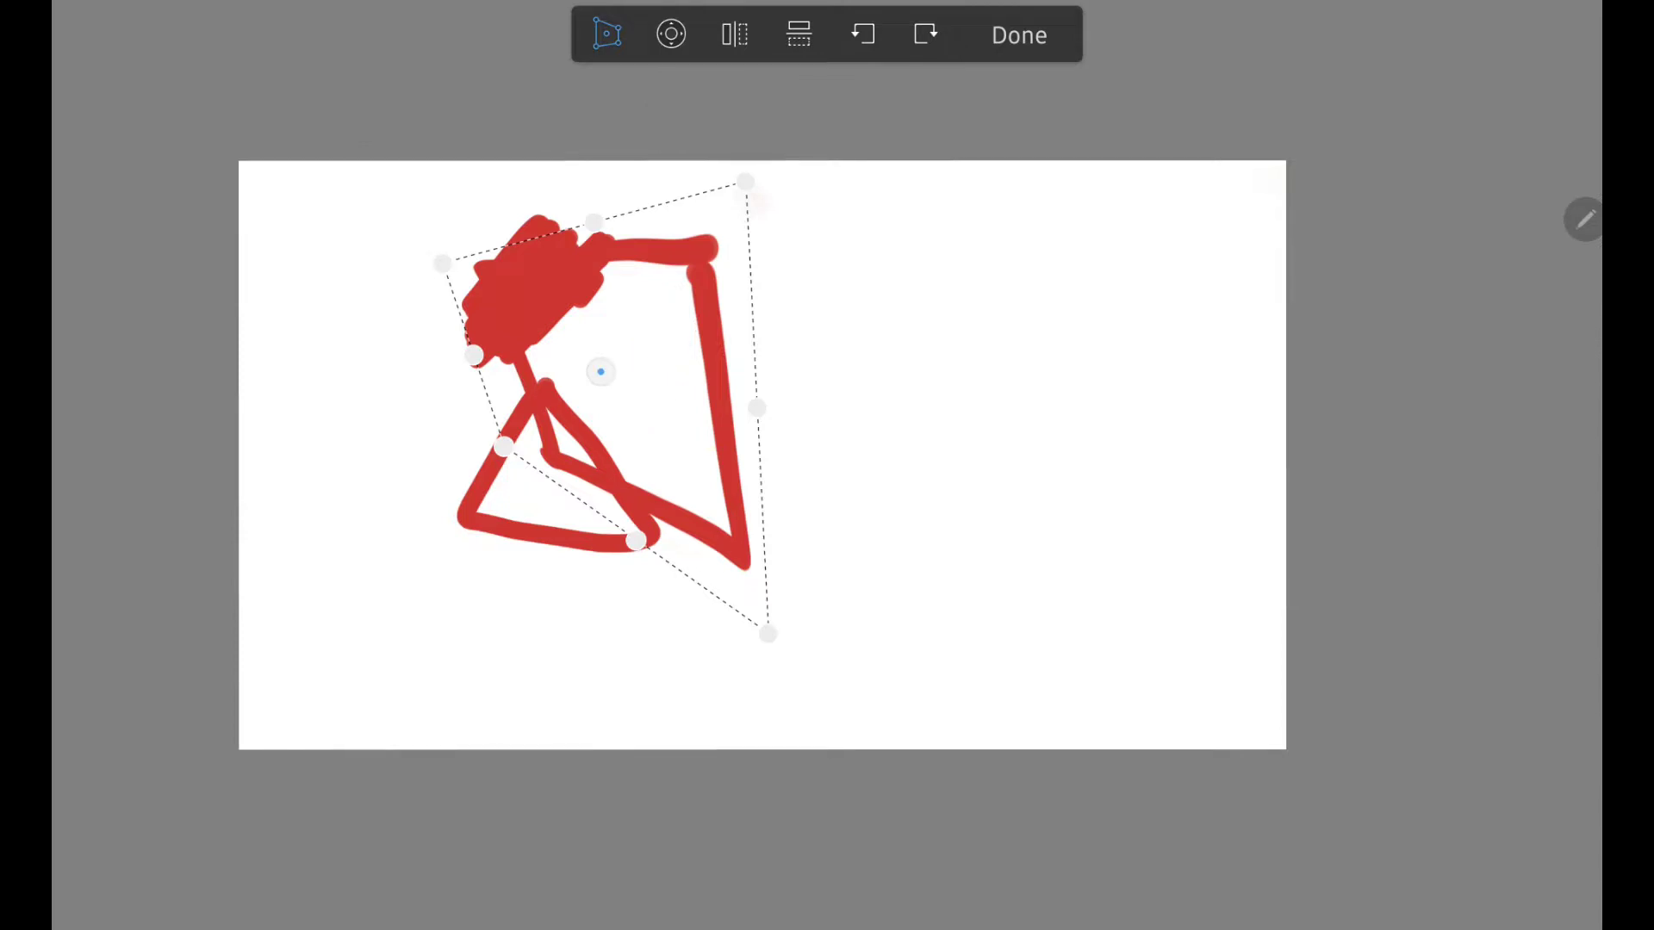
mouse_move(600, 371)
left_mouse_down()
mouse_move(642, 376)
mouse_move(591, 373)
mouse_move(611, 352)
left_mouse_up()
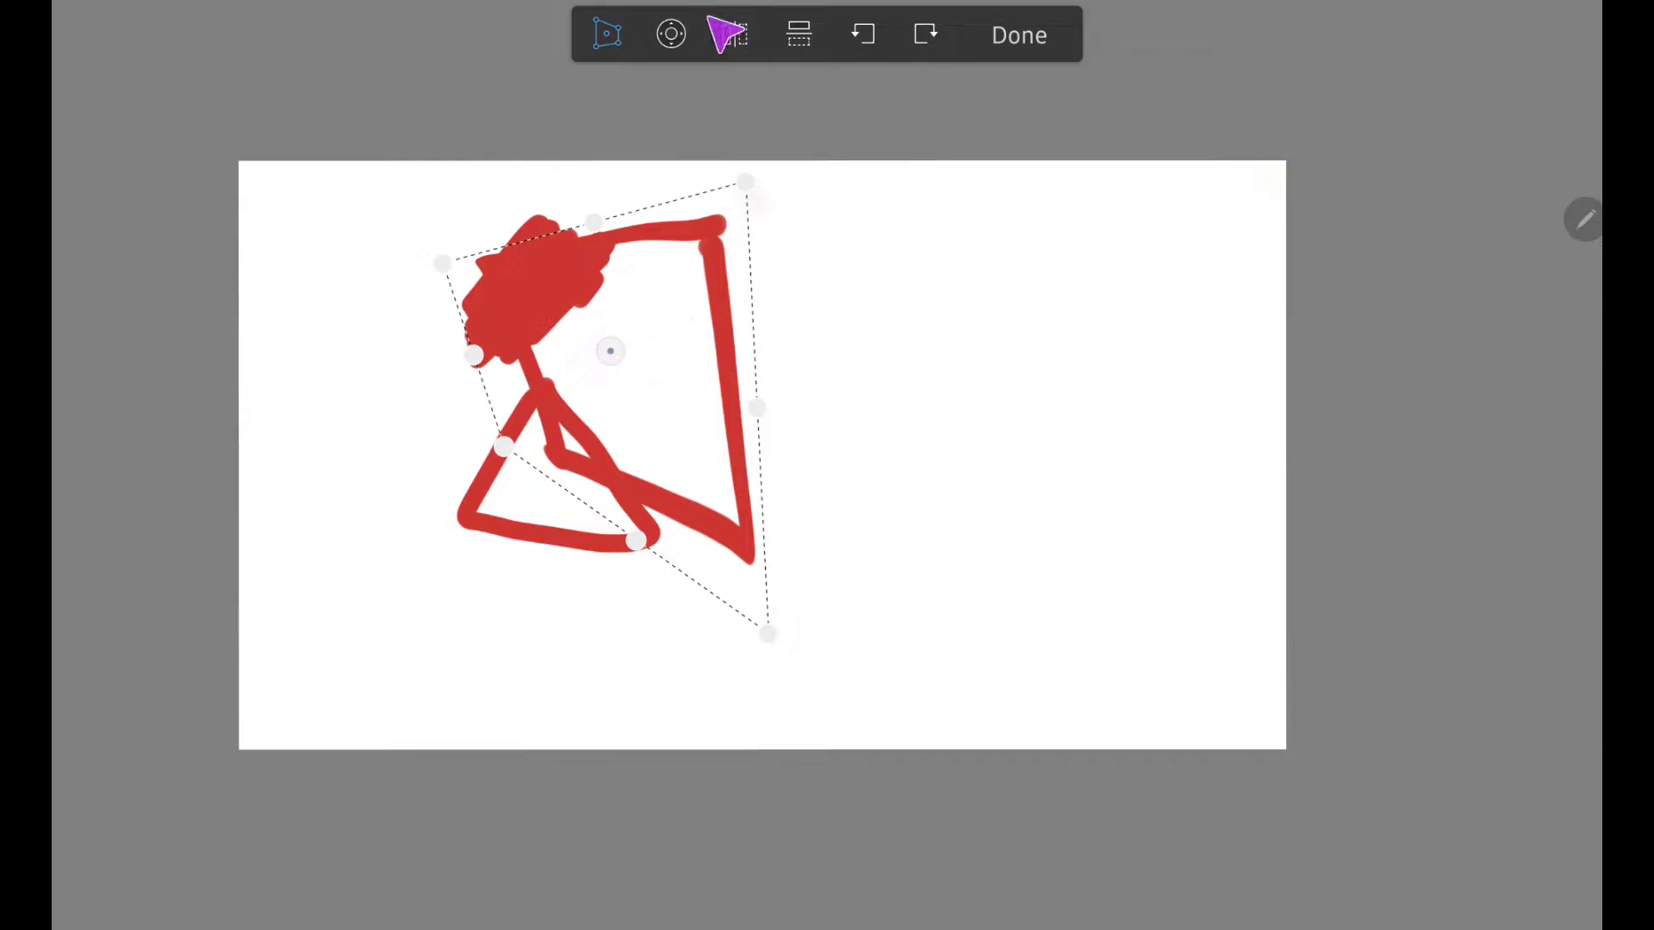
Nudge the quadrilateral right of the triangle, flip it vertically, nudge it up and confirm.
left_click(671, 34)
left_click(635, 379)
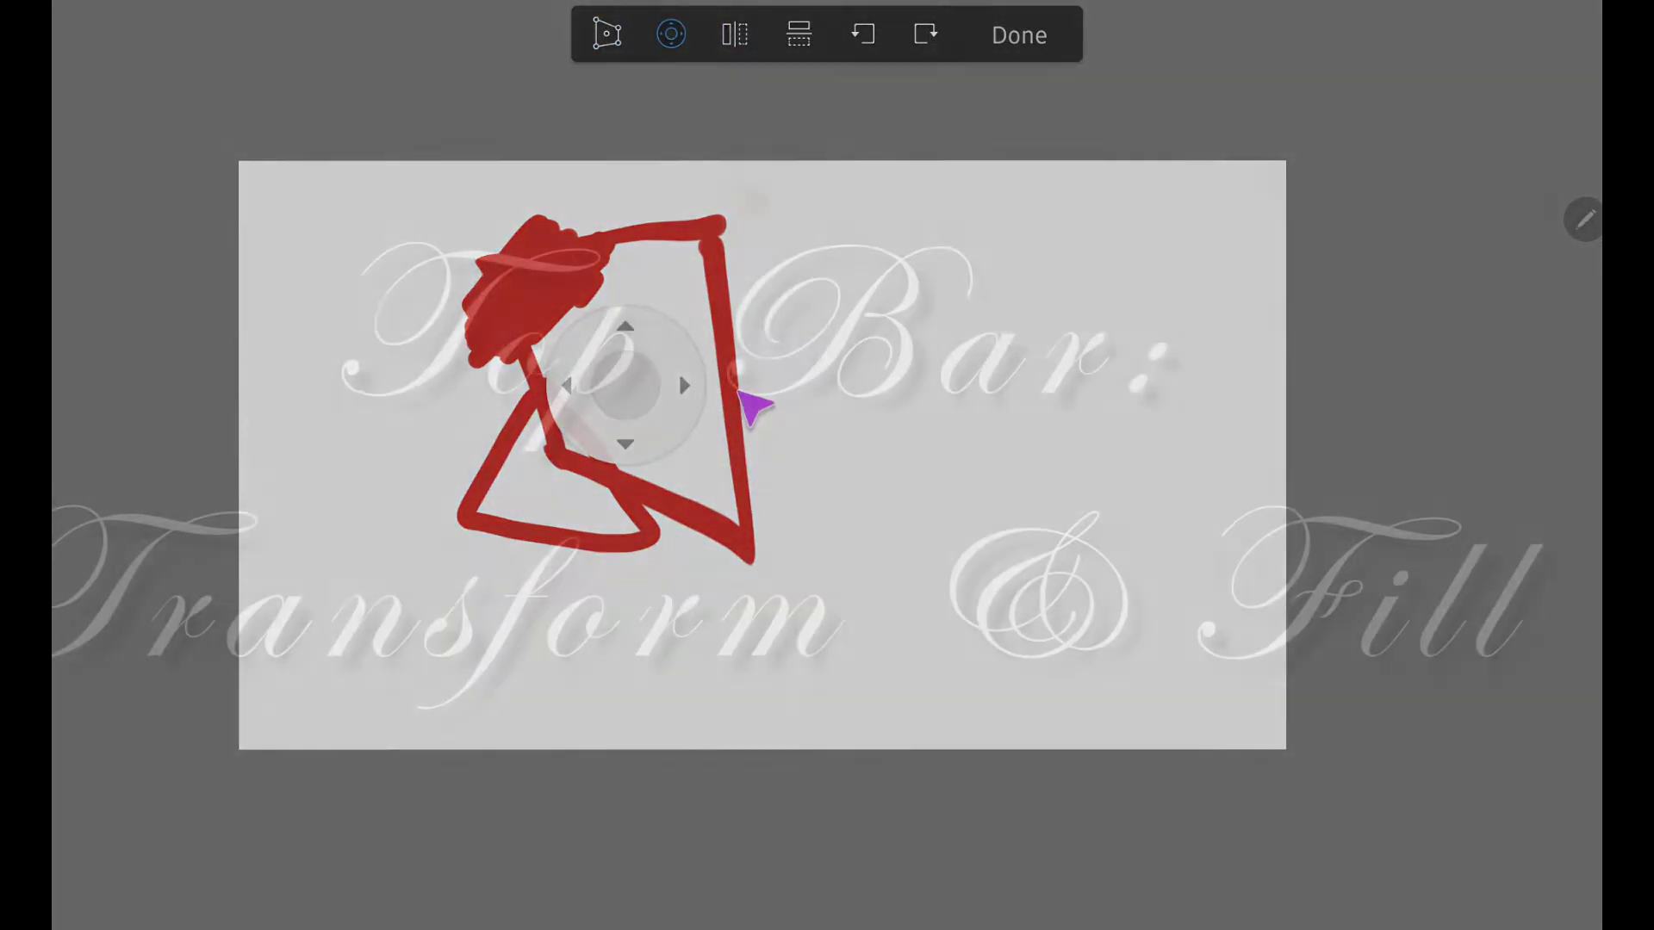
left_click_drag(679, 371, 980, 383)
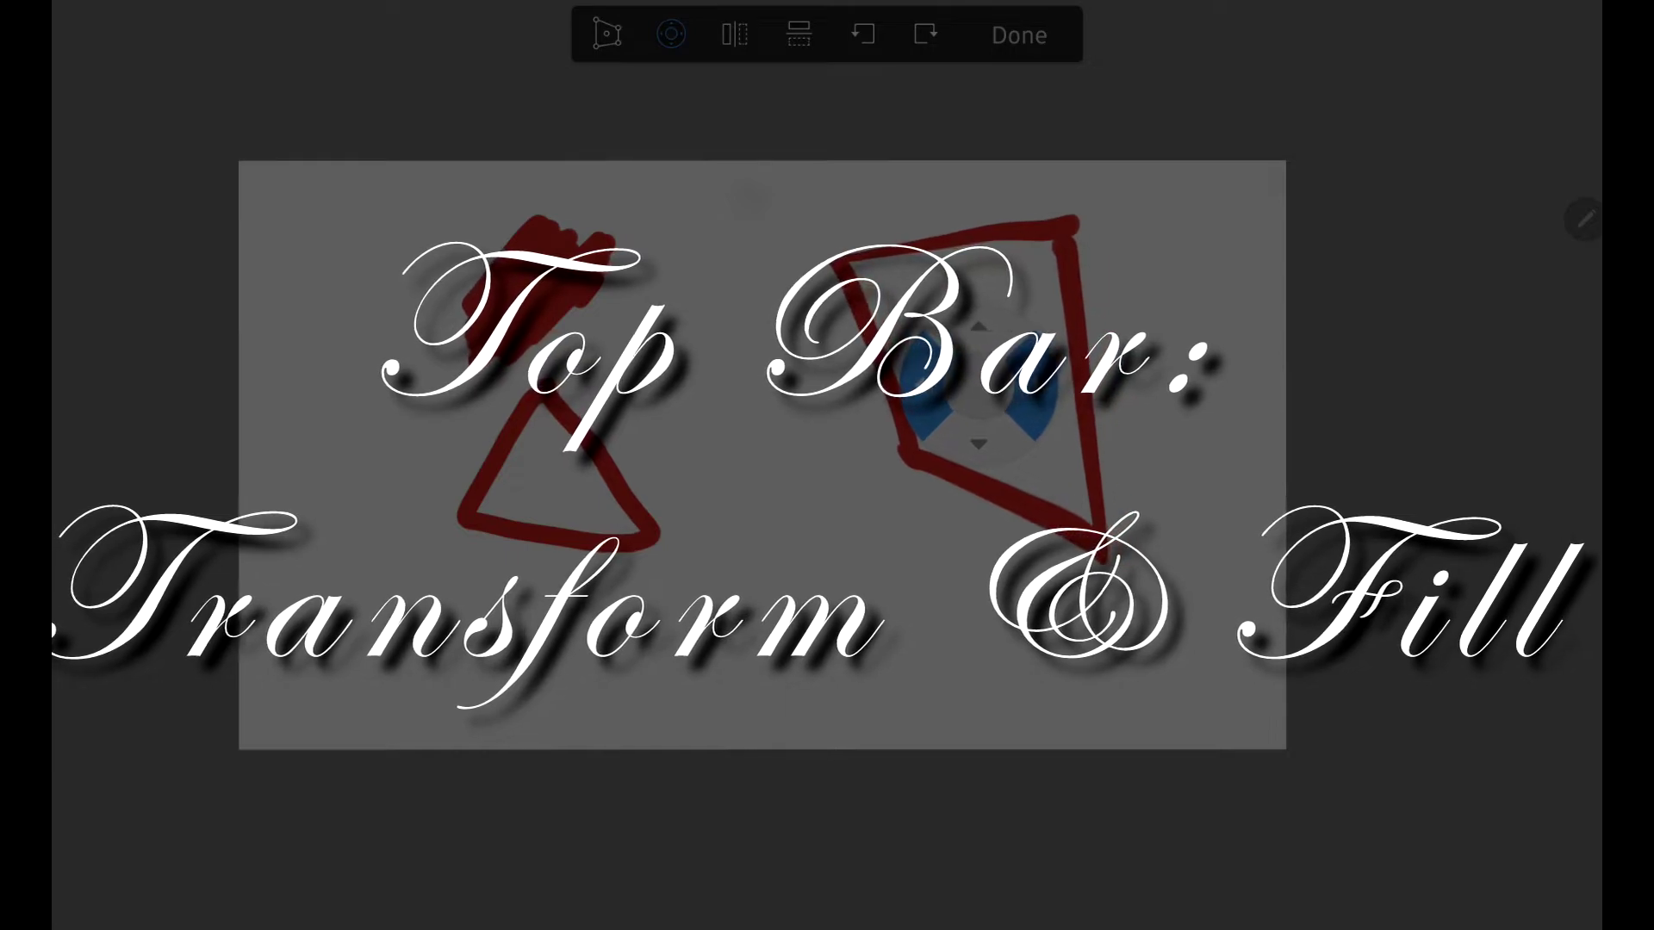
left_click(798, 34)
left_click_drag(980, 435, 987, 225)
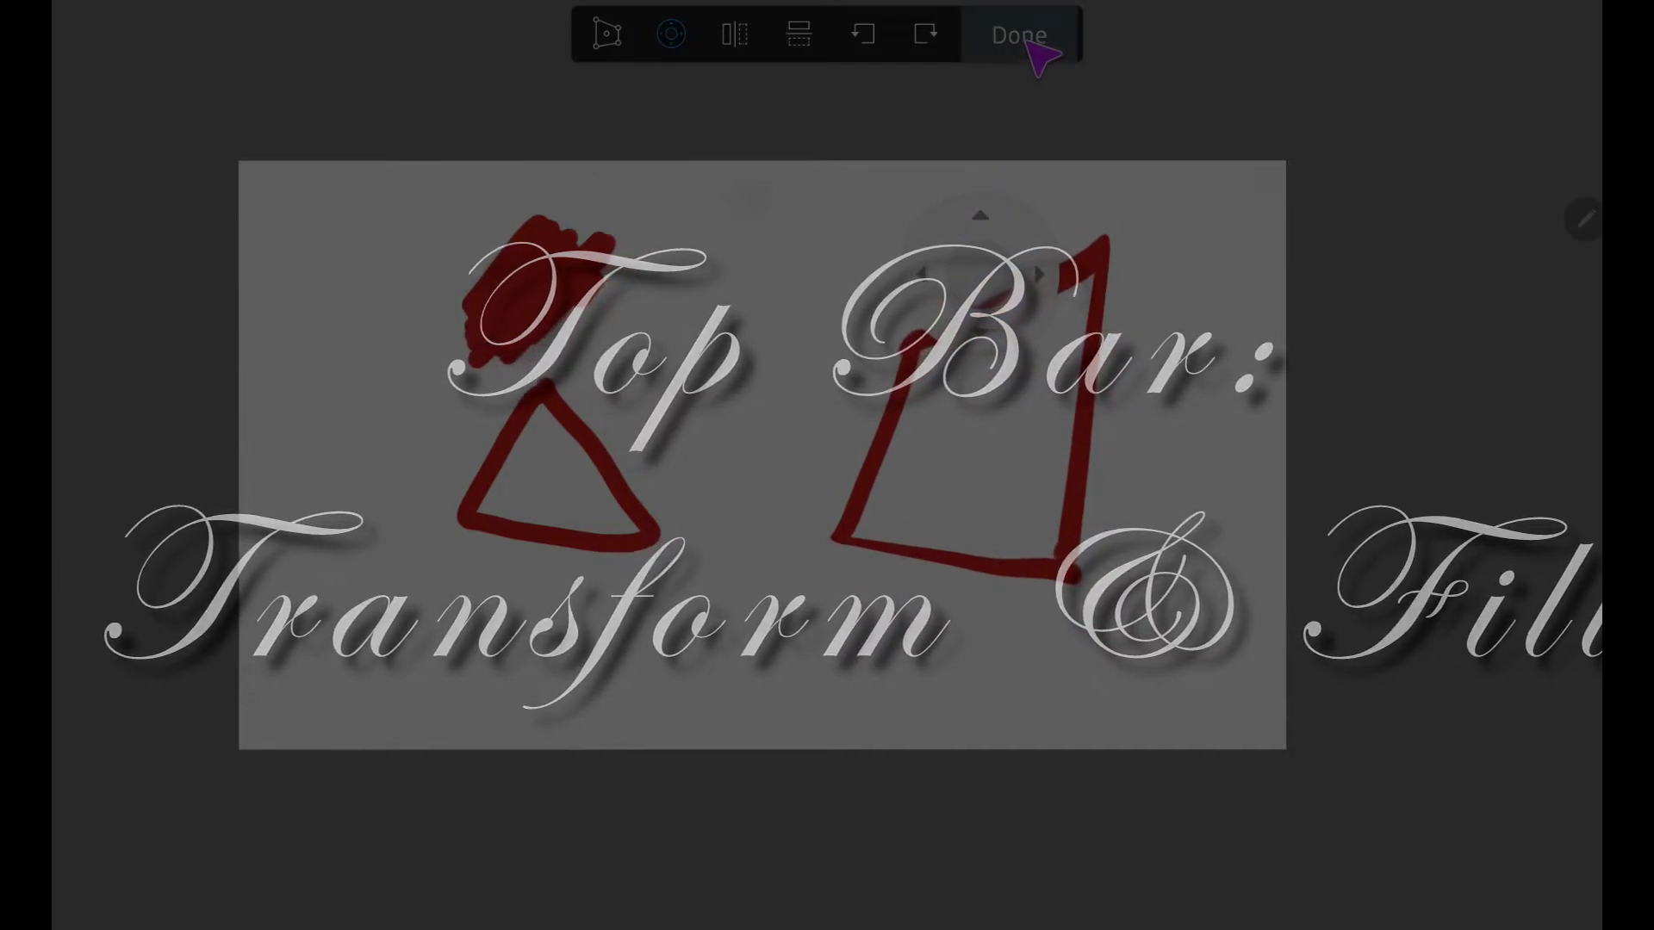
left_click(1025, 38)
left_click(1040, 604)
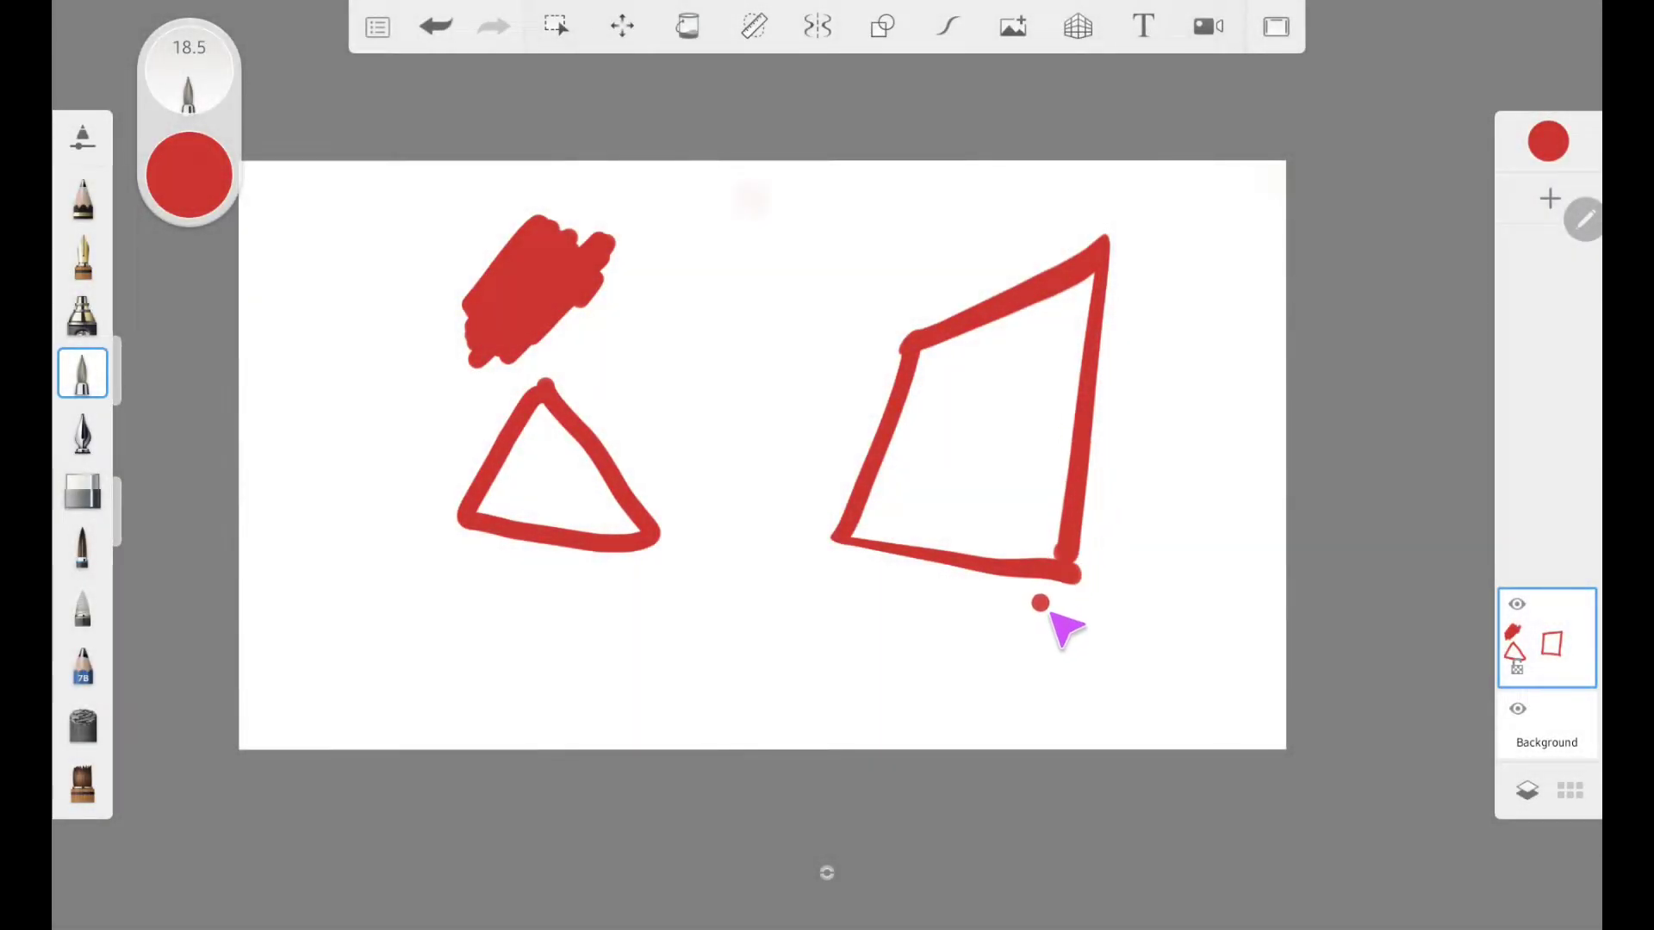
Move the whole drawing slightly down and left and commit the transform.
left_click(633, 30)
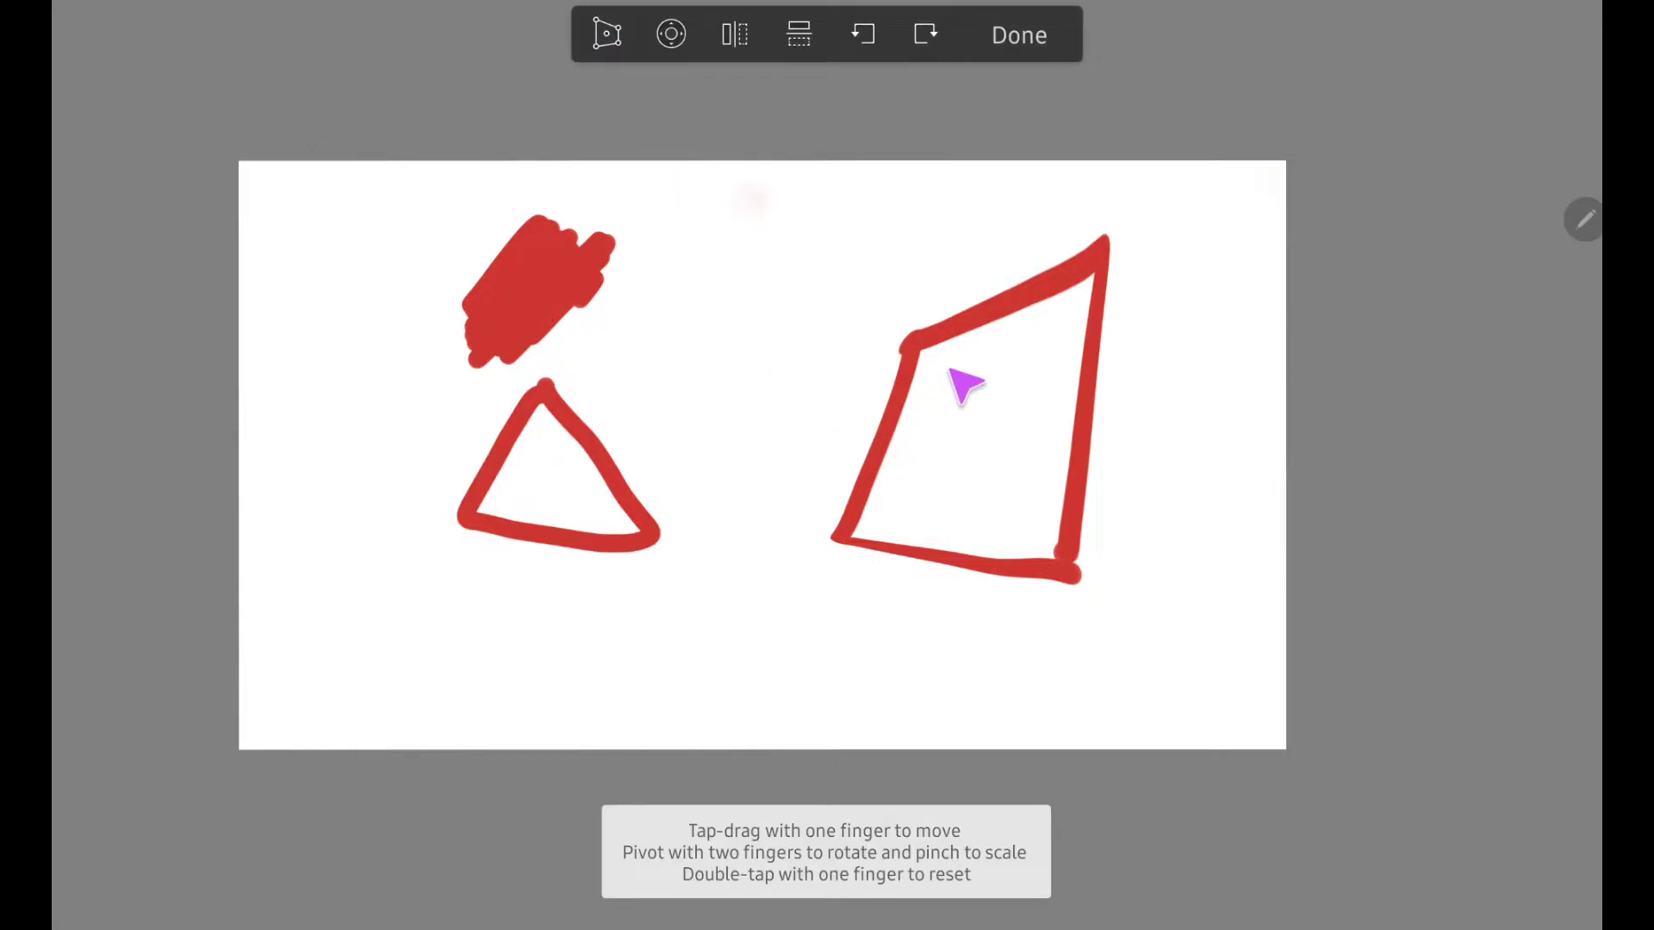
mouse_move(953, 377)
left_mouse_down()
mouse_move(810, 459)
mouse_move(979, 446)
mouse_move(773, 398)
mouse_move(972, 446)
mouse_move(887, 469)
mouse_move(962, 374)
mouse_move(938, 396)
mouse_move(941, 379)
left_mouse_up()
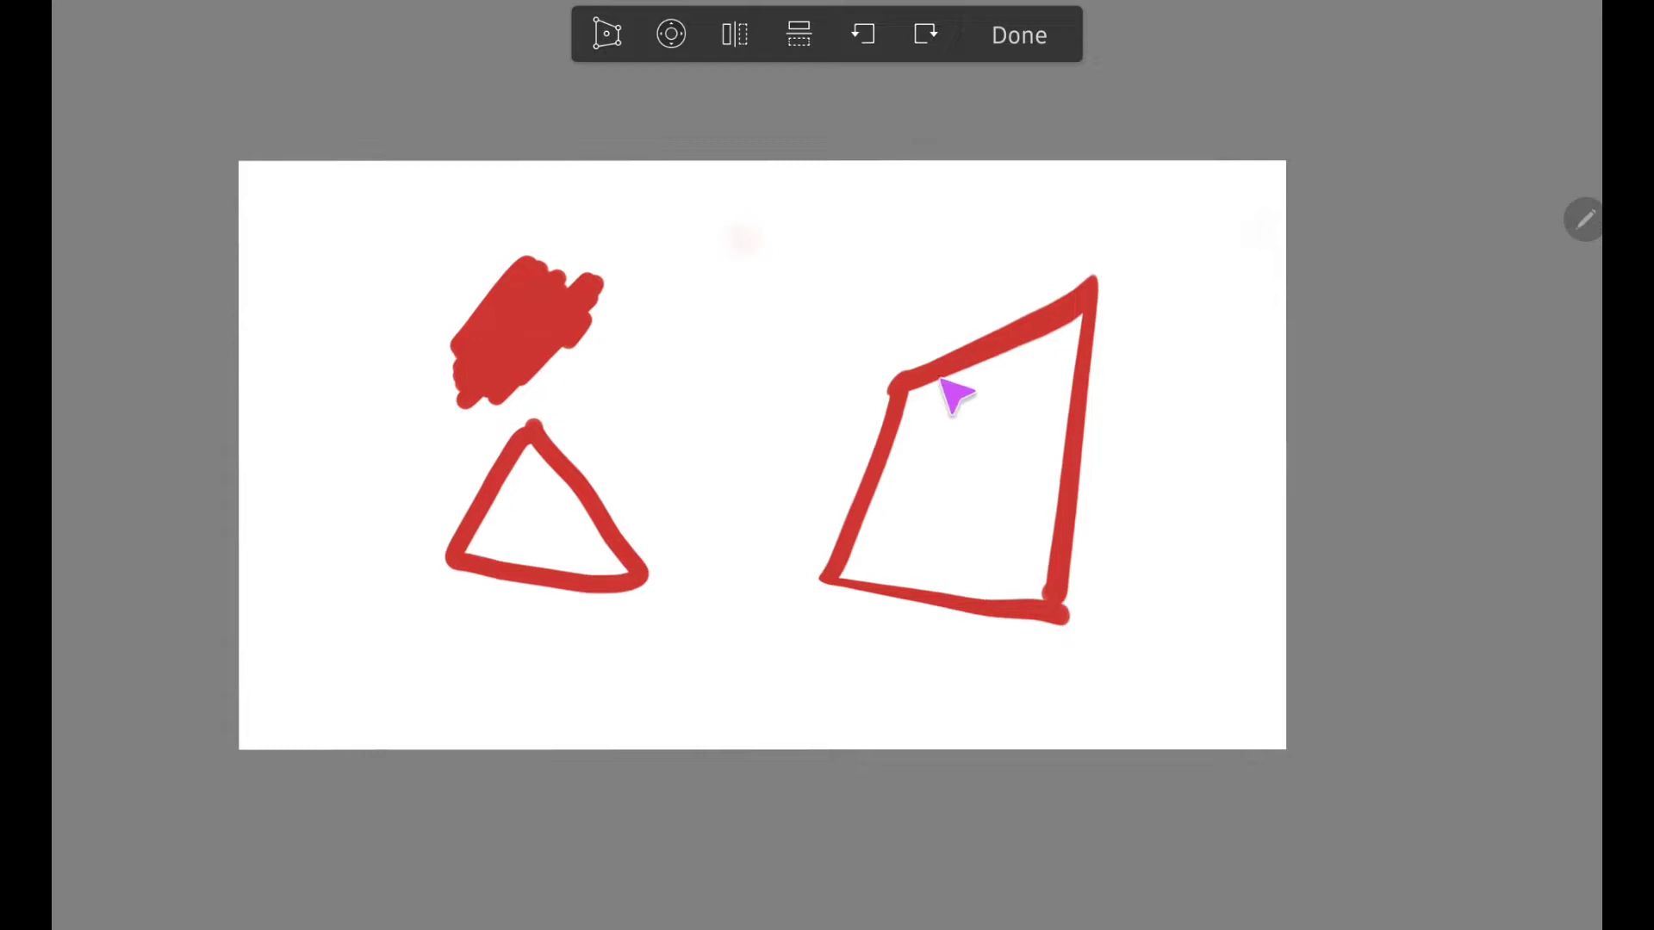
left_click(1021, 36)
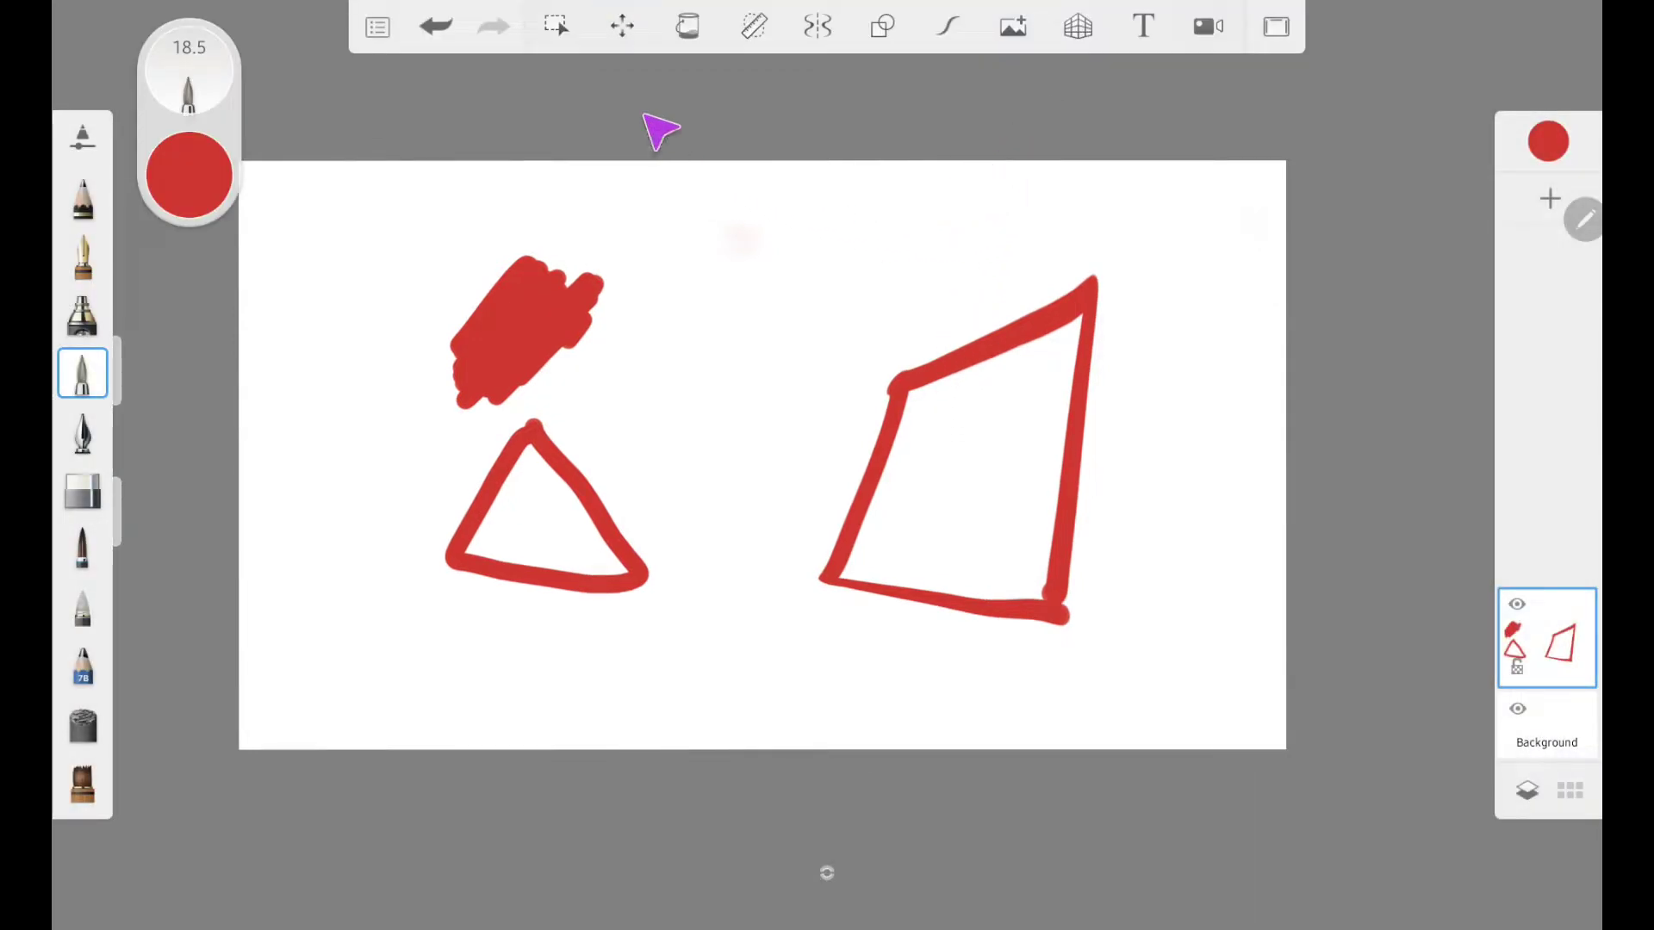
Undo the drawing's move and fill the triangle outline with solid red.
left_click(439, 29)
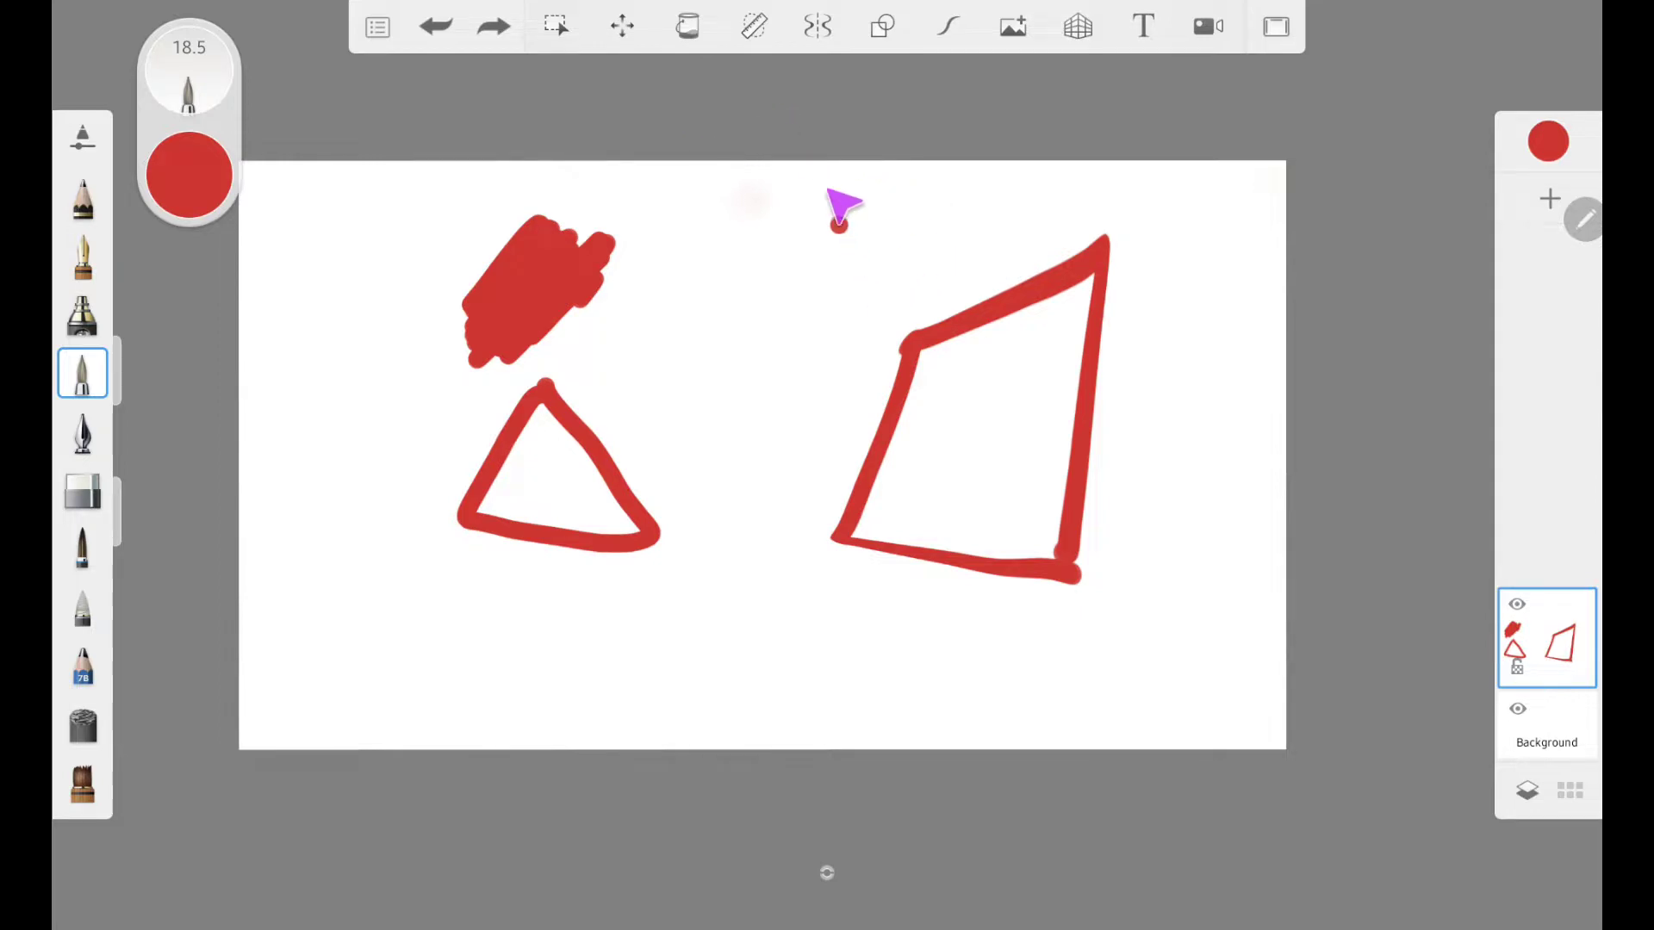
left_click(689, 28)
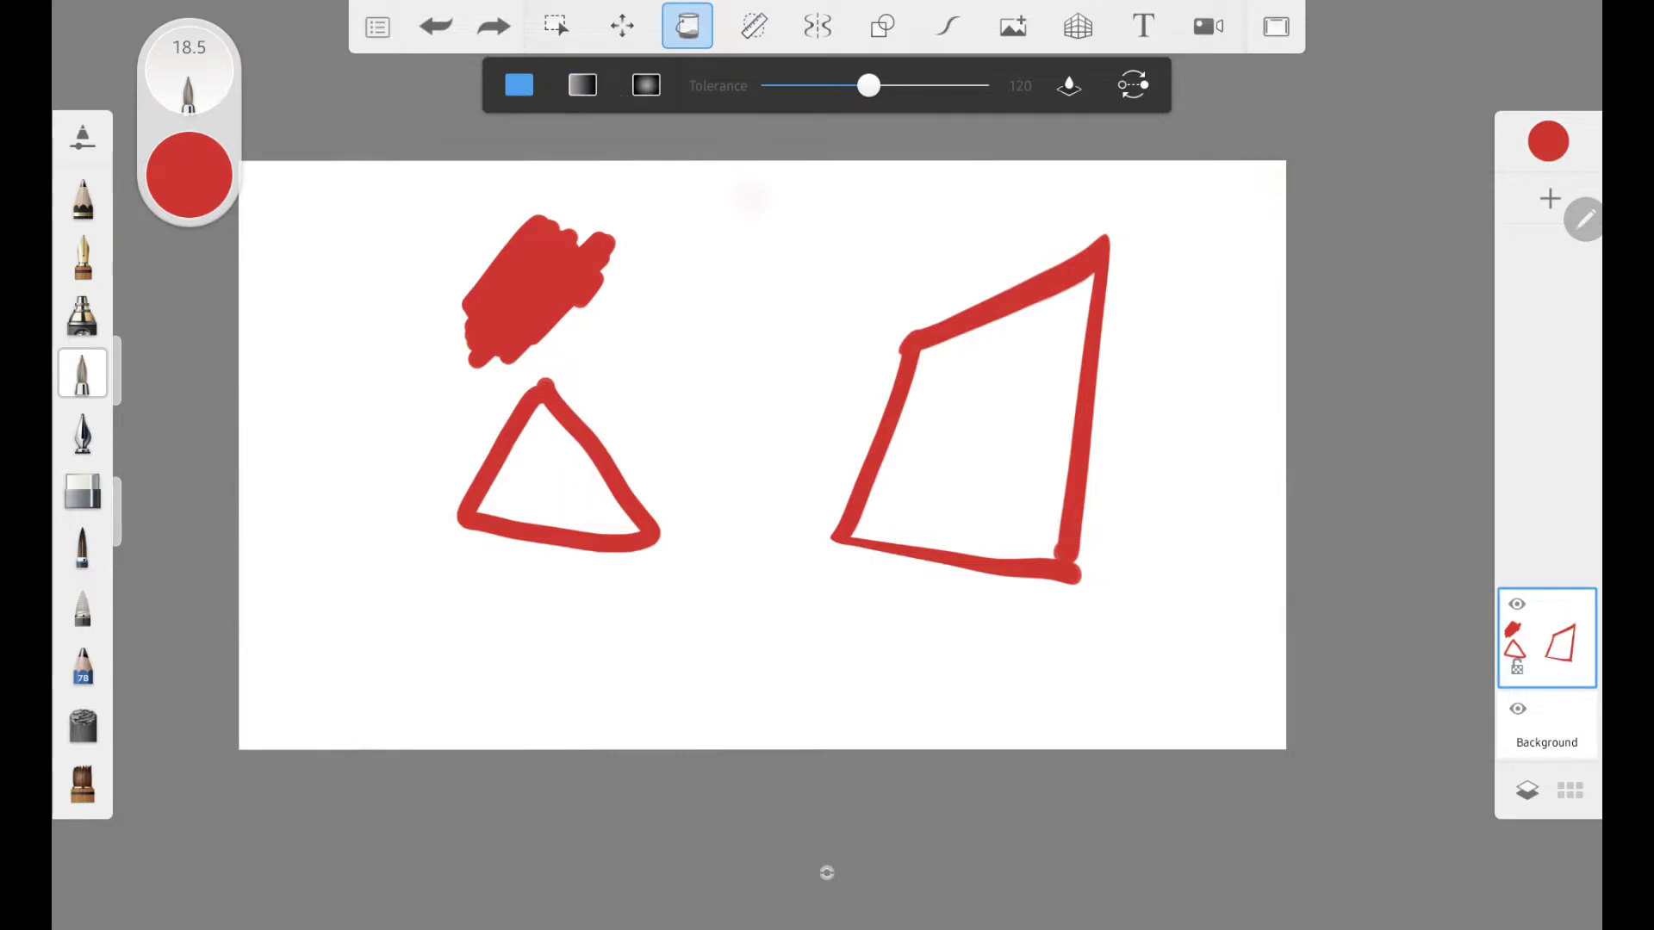
left_click(541, 521)
Try a vertical linear gradient background with blue and light-blue stops, then undo it.
left_click(582, 84)
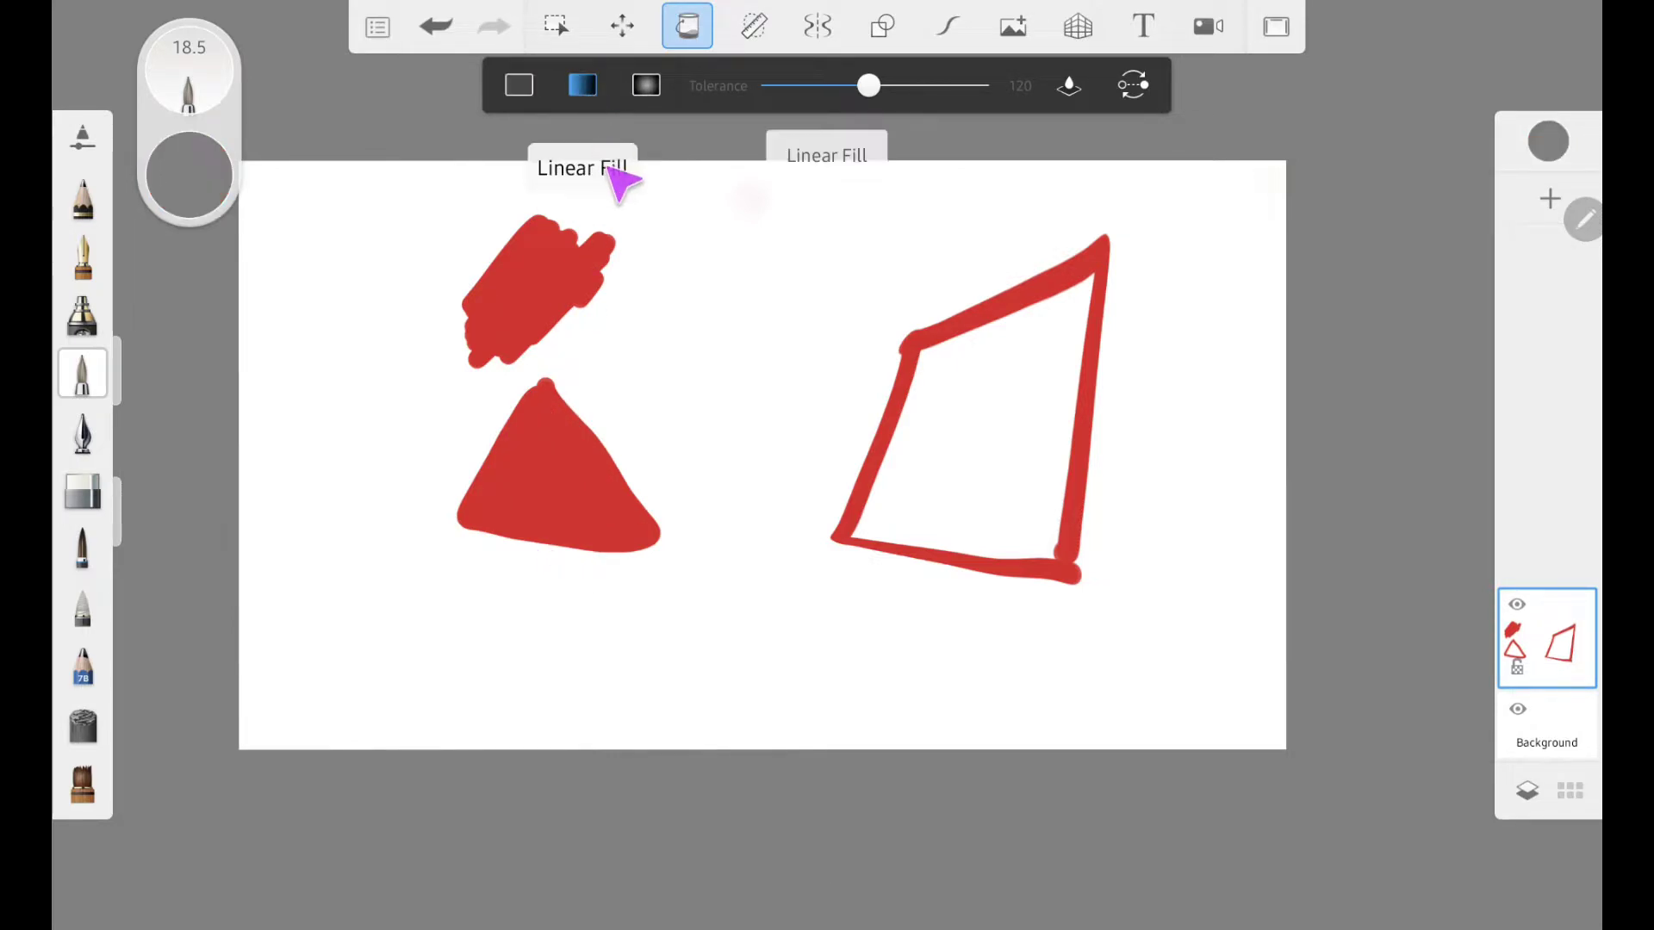
left_click_drag(984, 544, 985, 247)
left_click(978, 249)
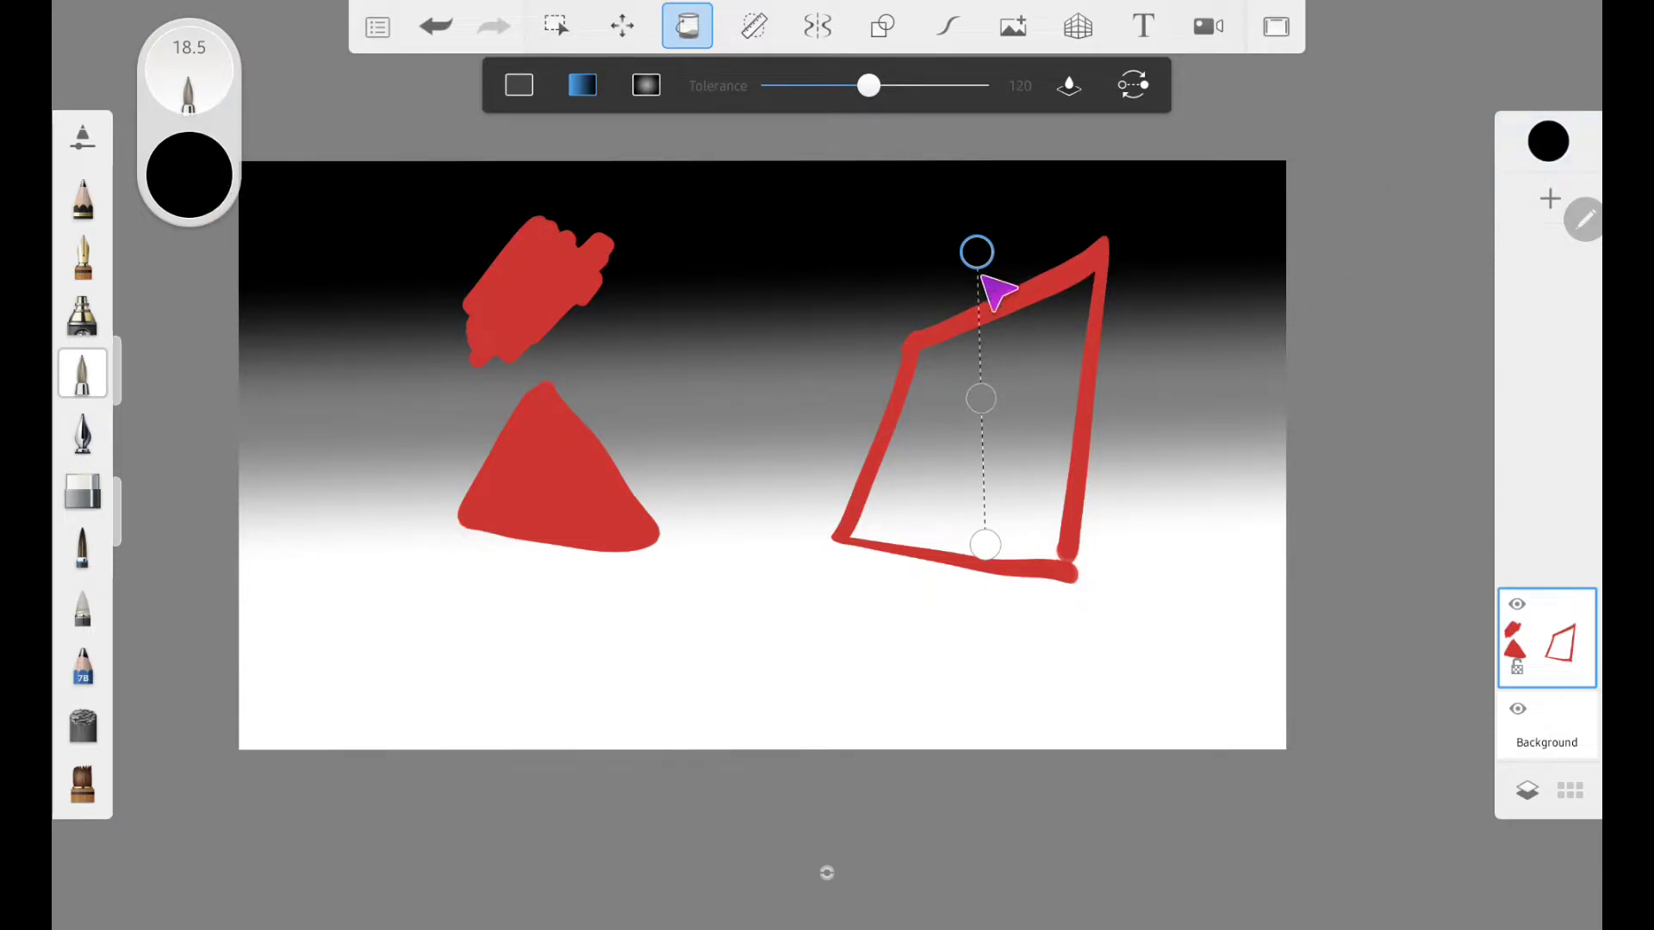
left_click(191, 196)
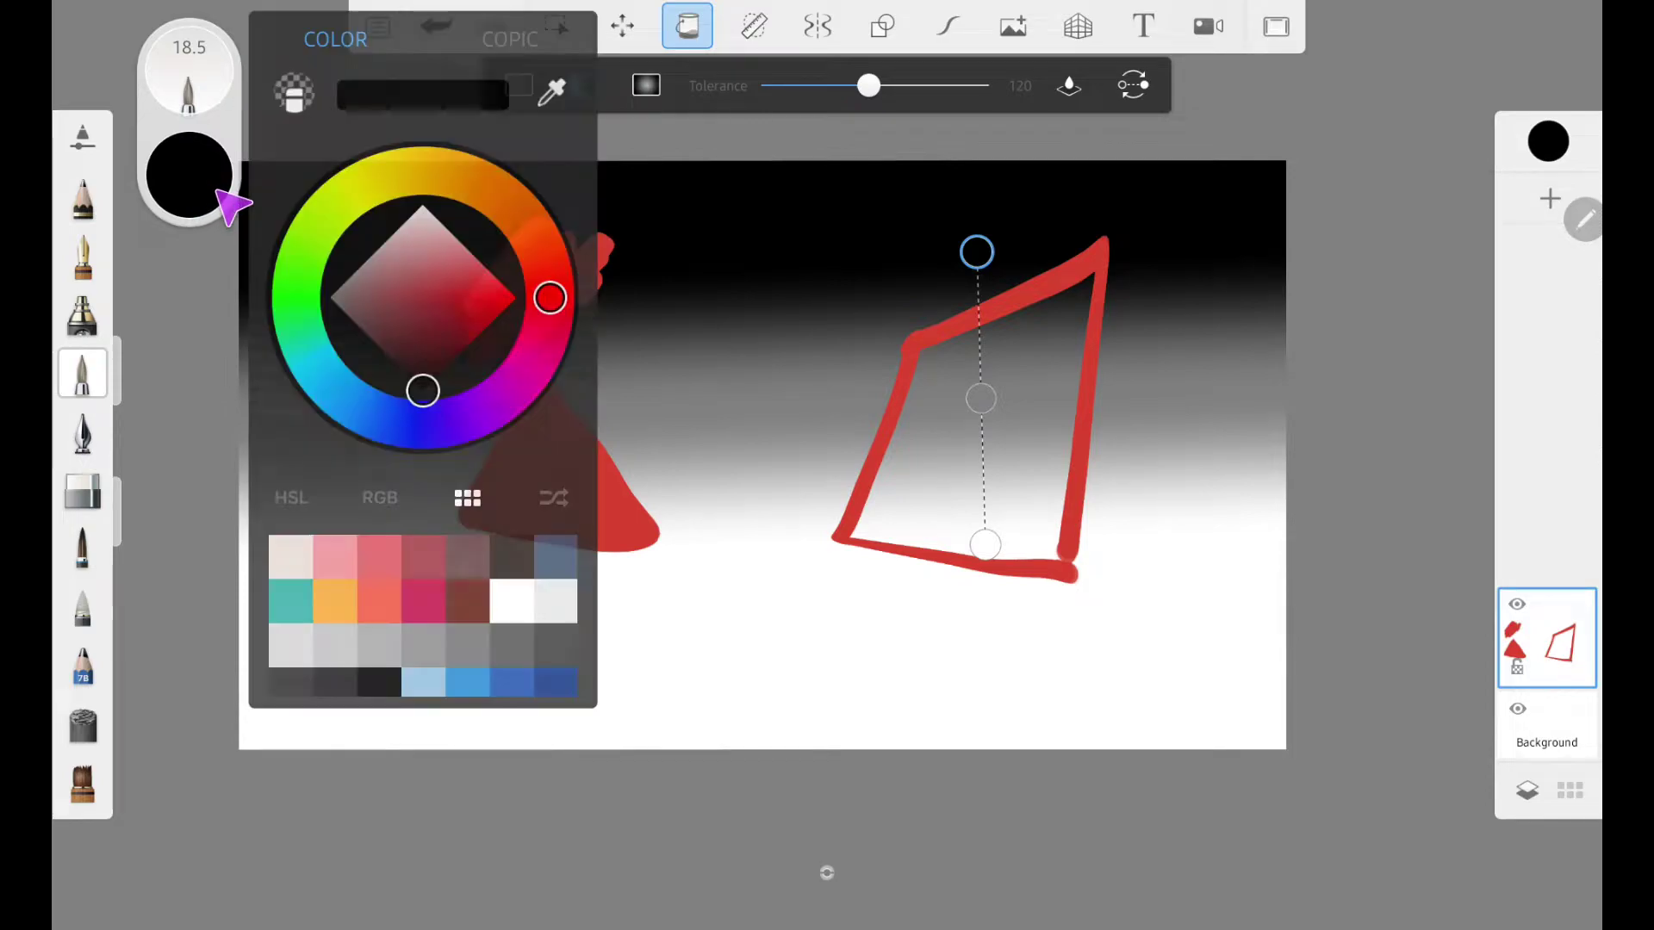
left_click_drag(442, 413, 353, 404)
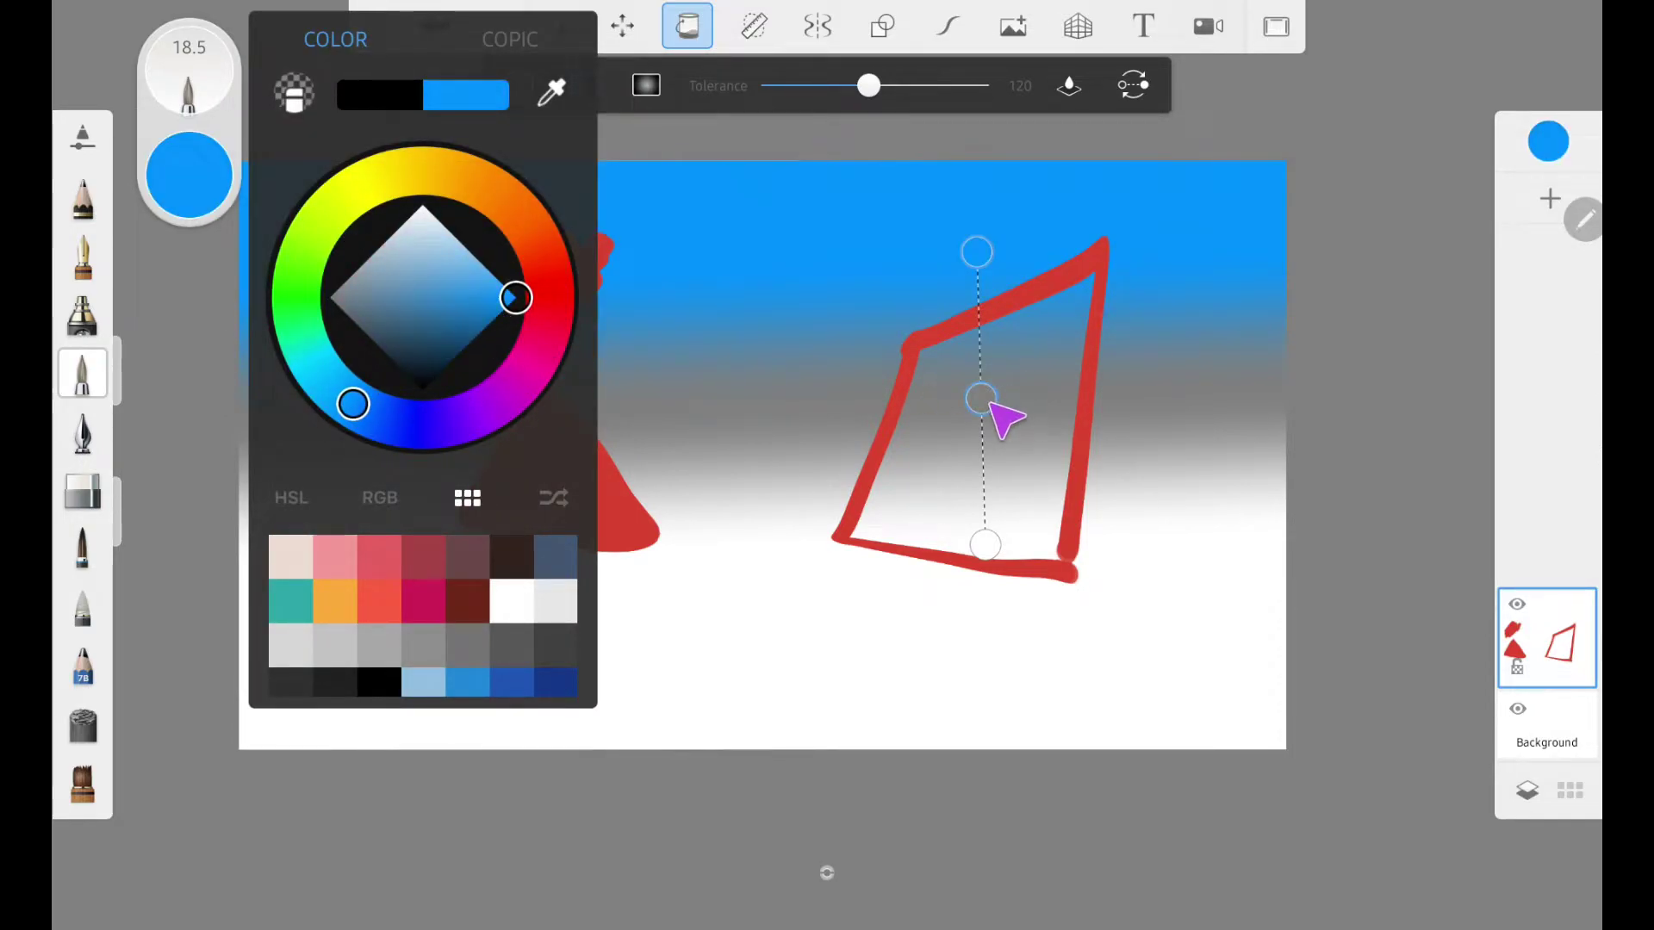
left_click(991, 405)
left_click(986, 403)
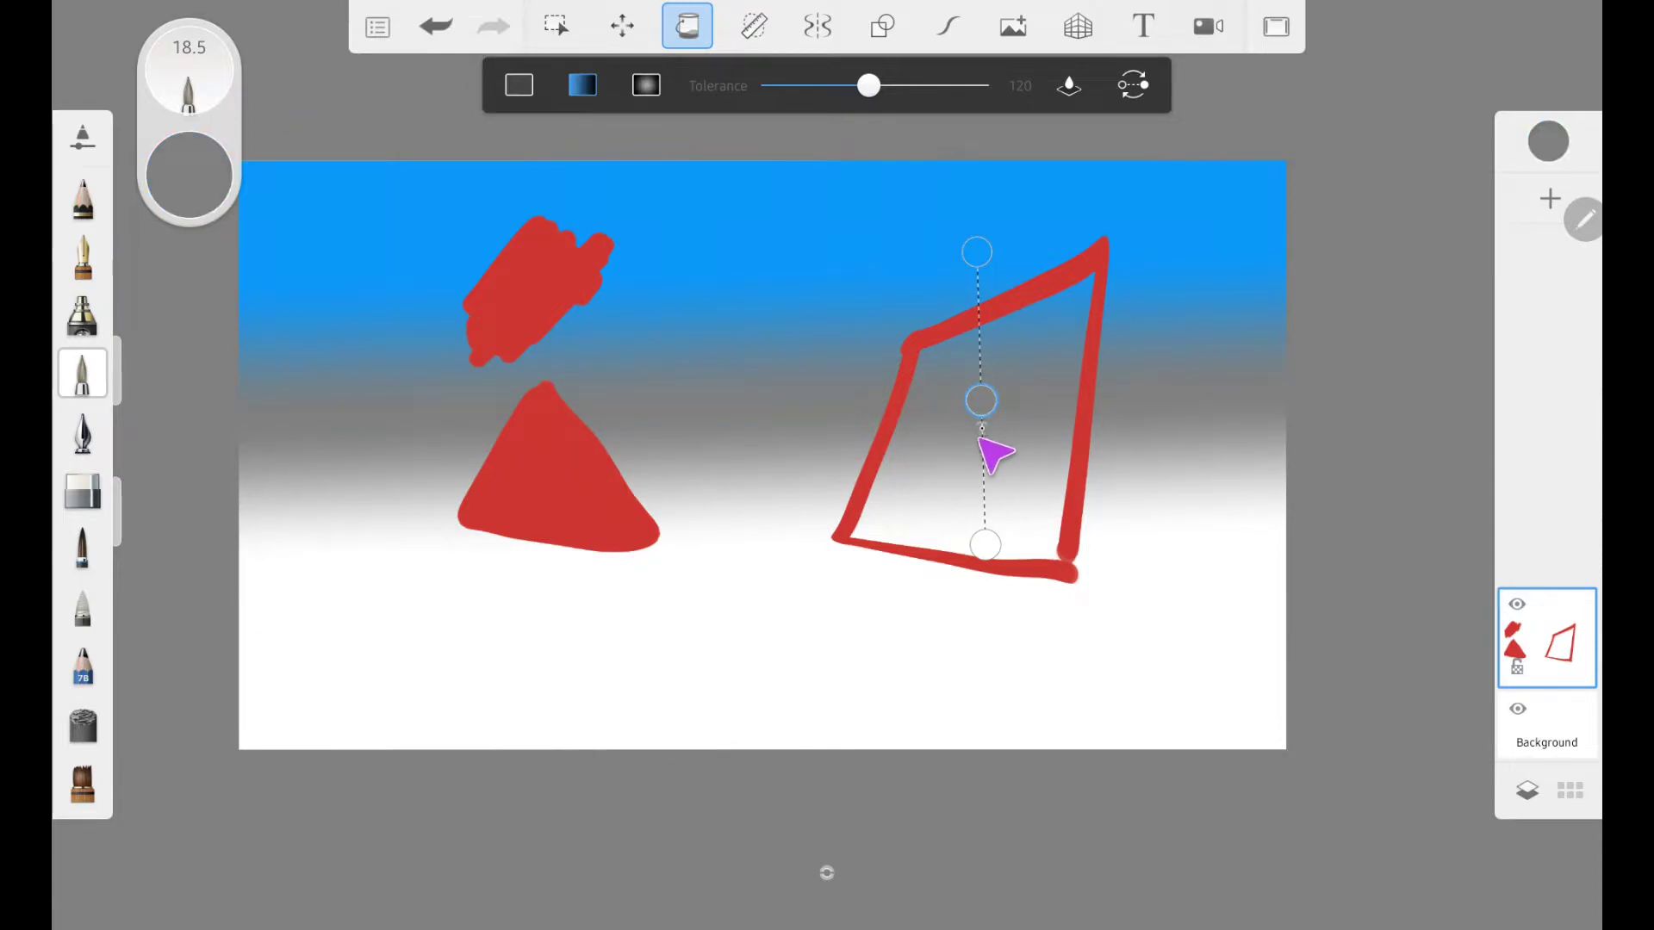
left_click(217, 186)
mouse_move(336, 293)
left_mouse_down()
mouse_move(423, 278)
mouse_move(408, 297)
left_mouse_up()
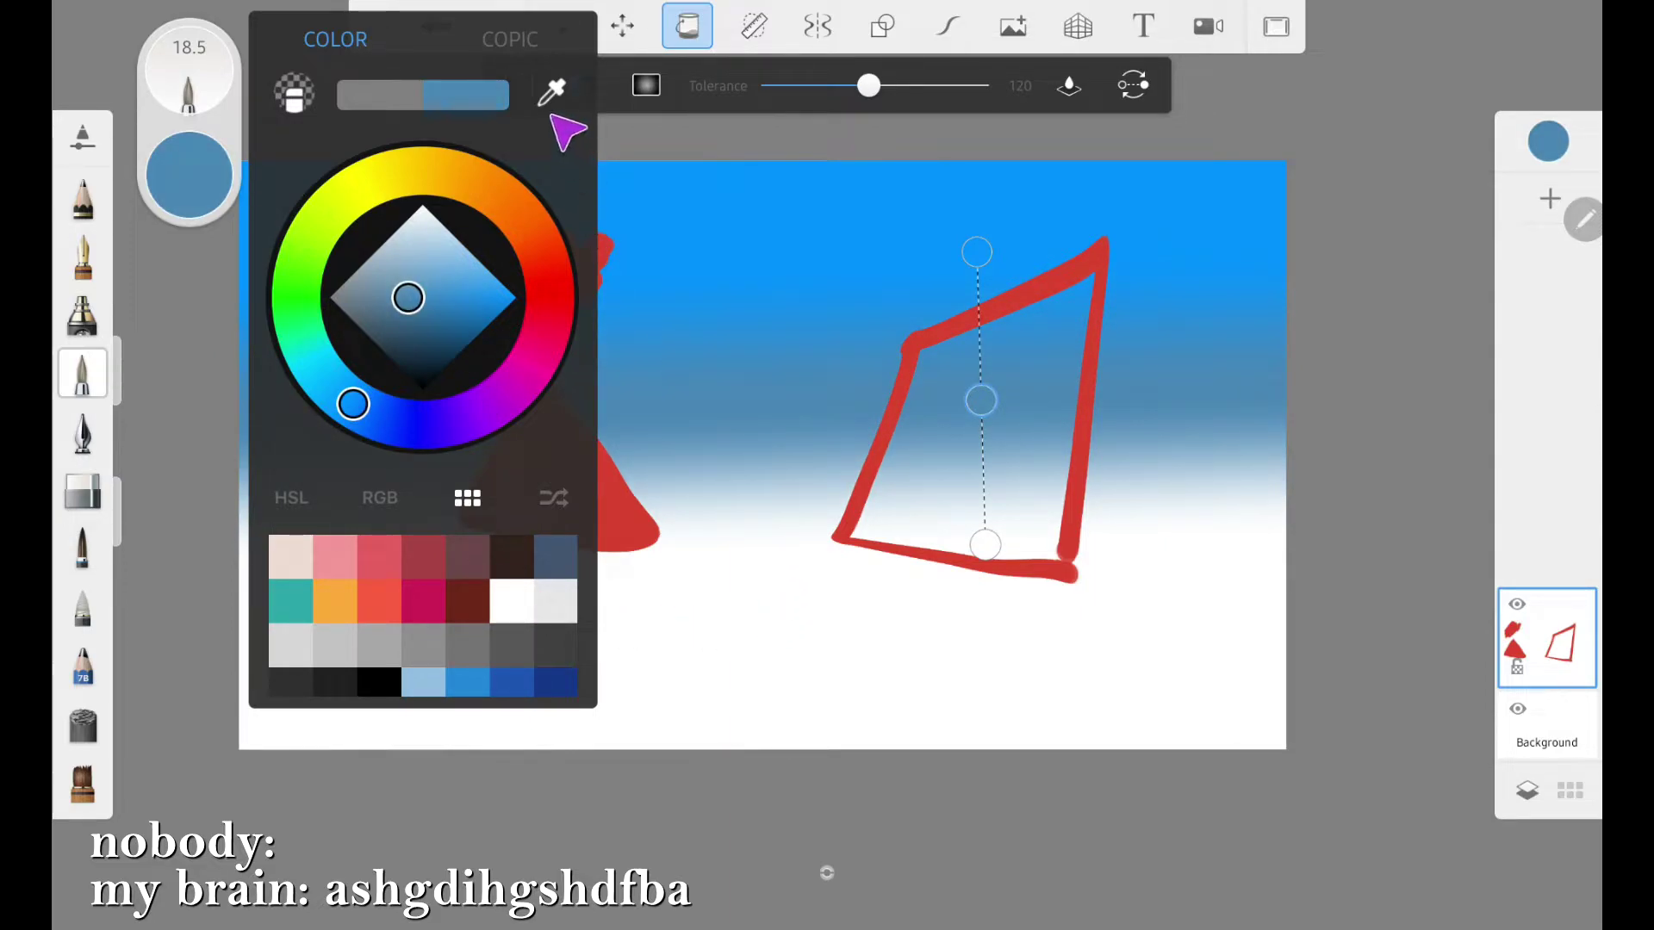
left_click(1113, 523)
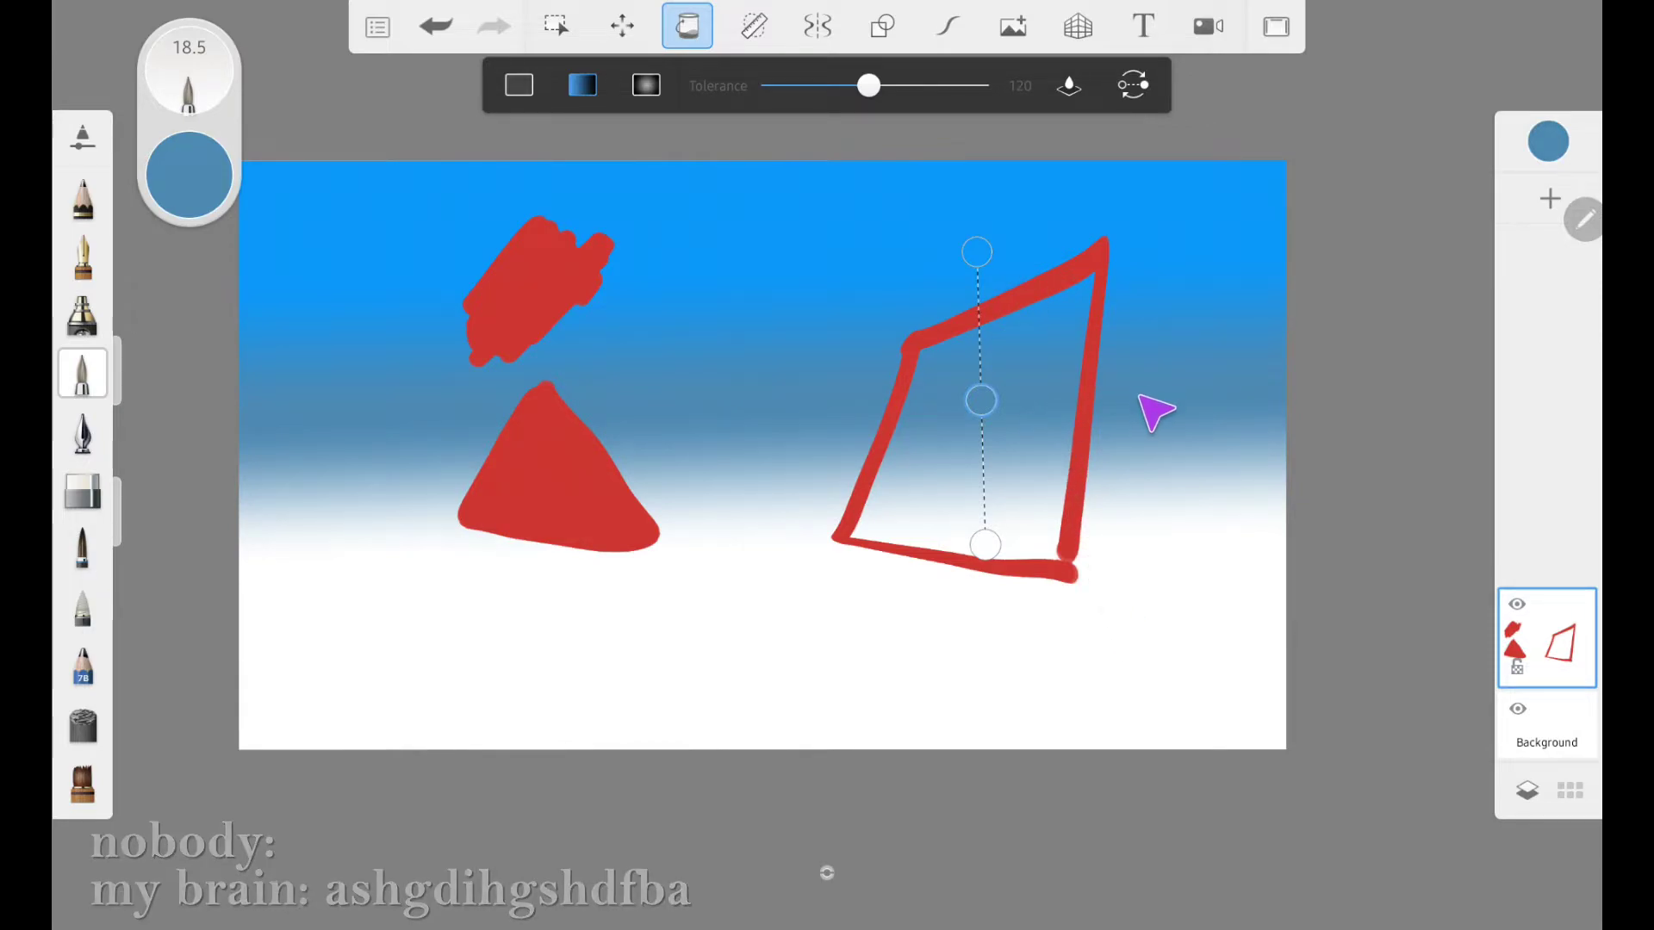
left_click(687, 27)
left_click(436, 28)
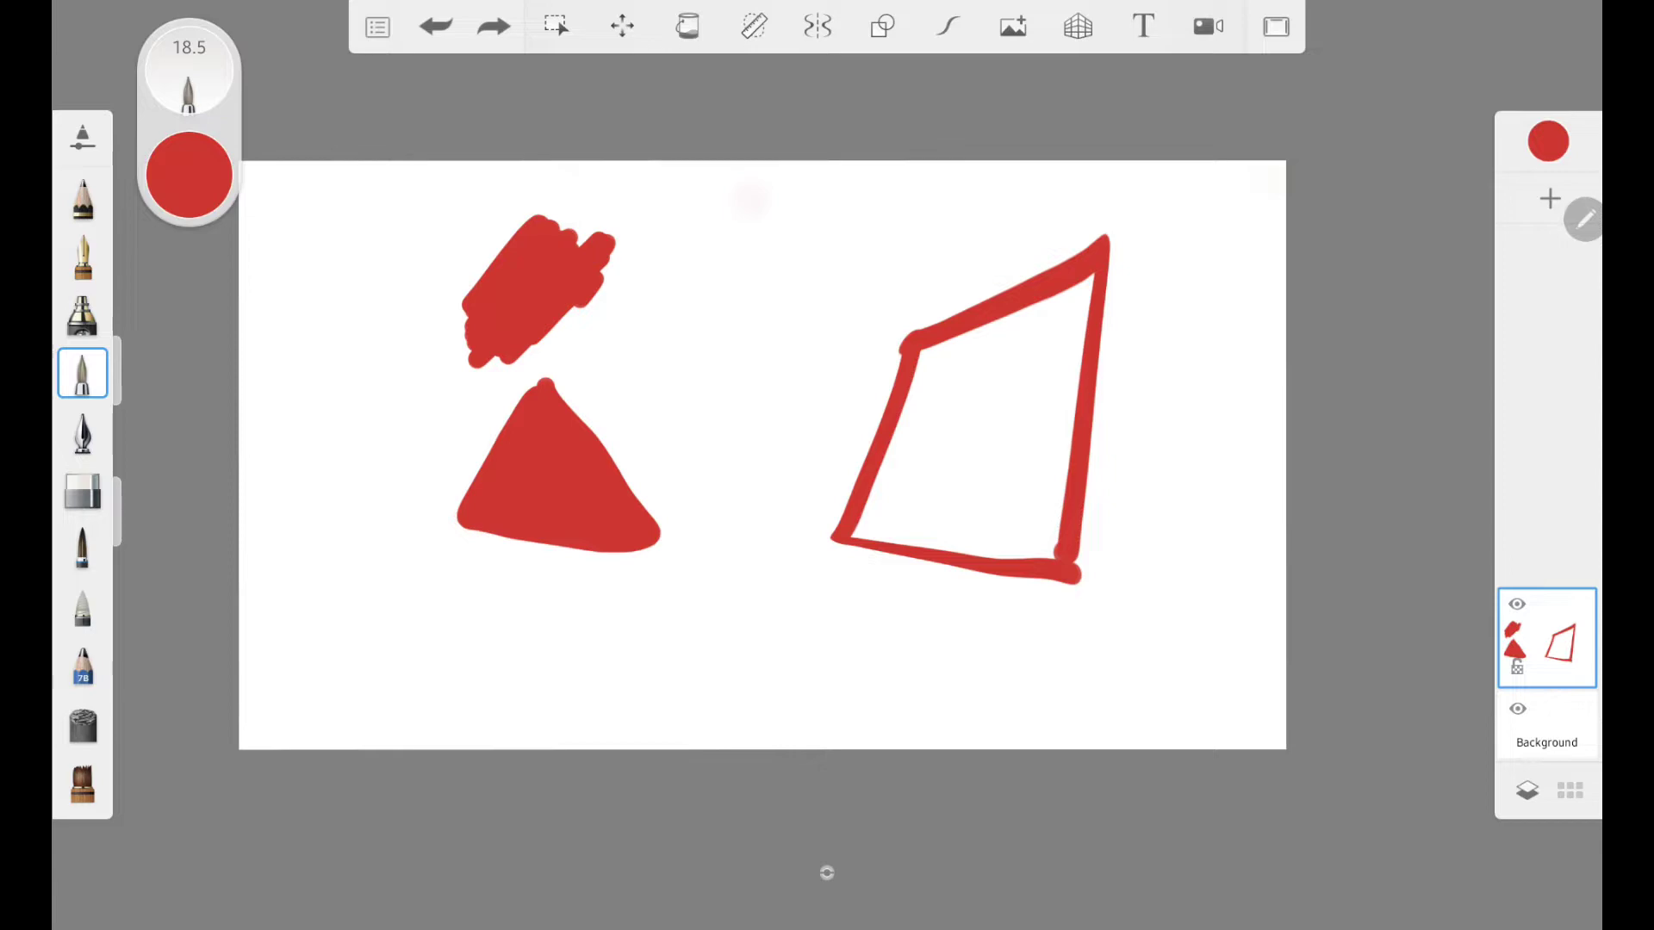
Try a radial gradient fill on the background, undo it, and open Layer 1's options.
left_click(687, 27)
left_click(645, 84)
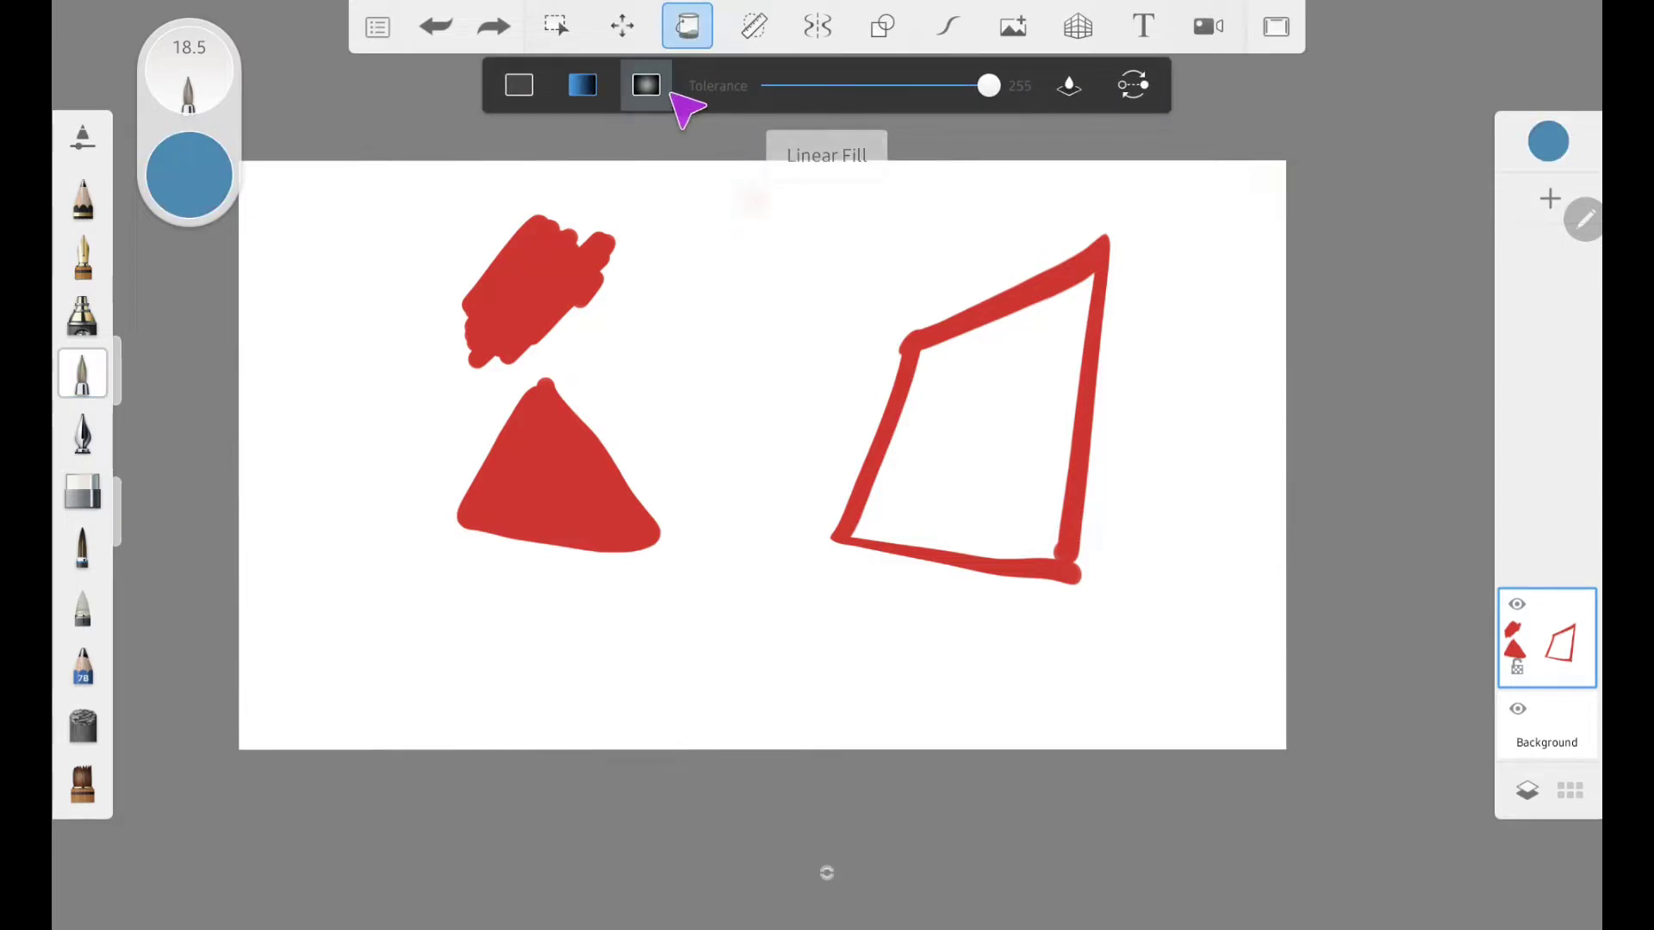
left_click_drag(728, 442, 1193, 216)
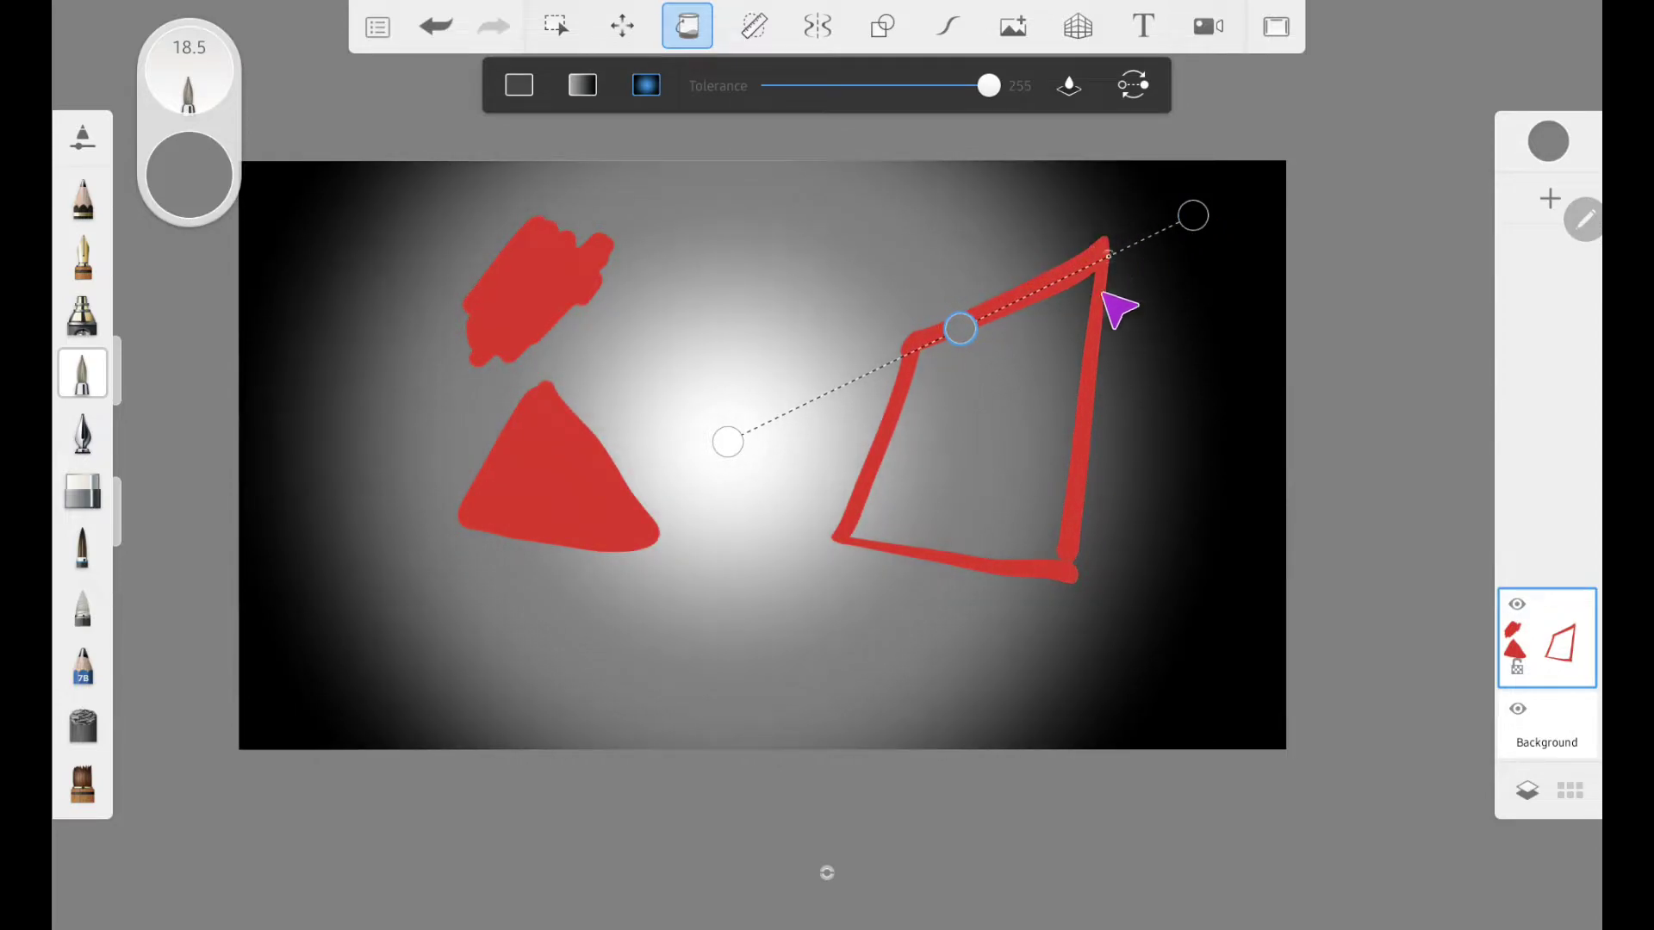
left_click_drag(727, 442, 769, 451)
left_click(706, 26)
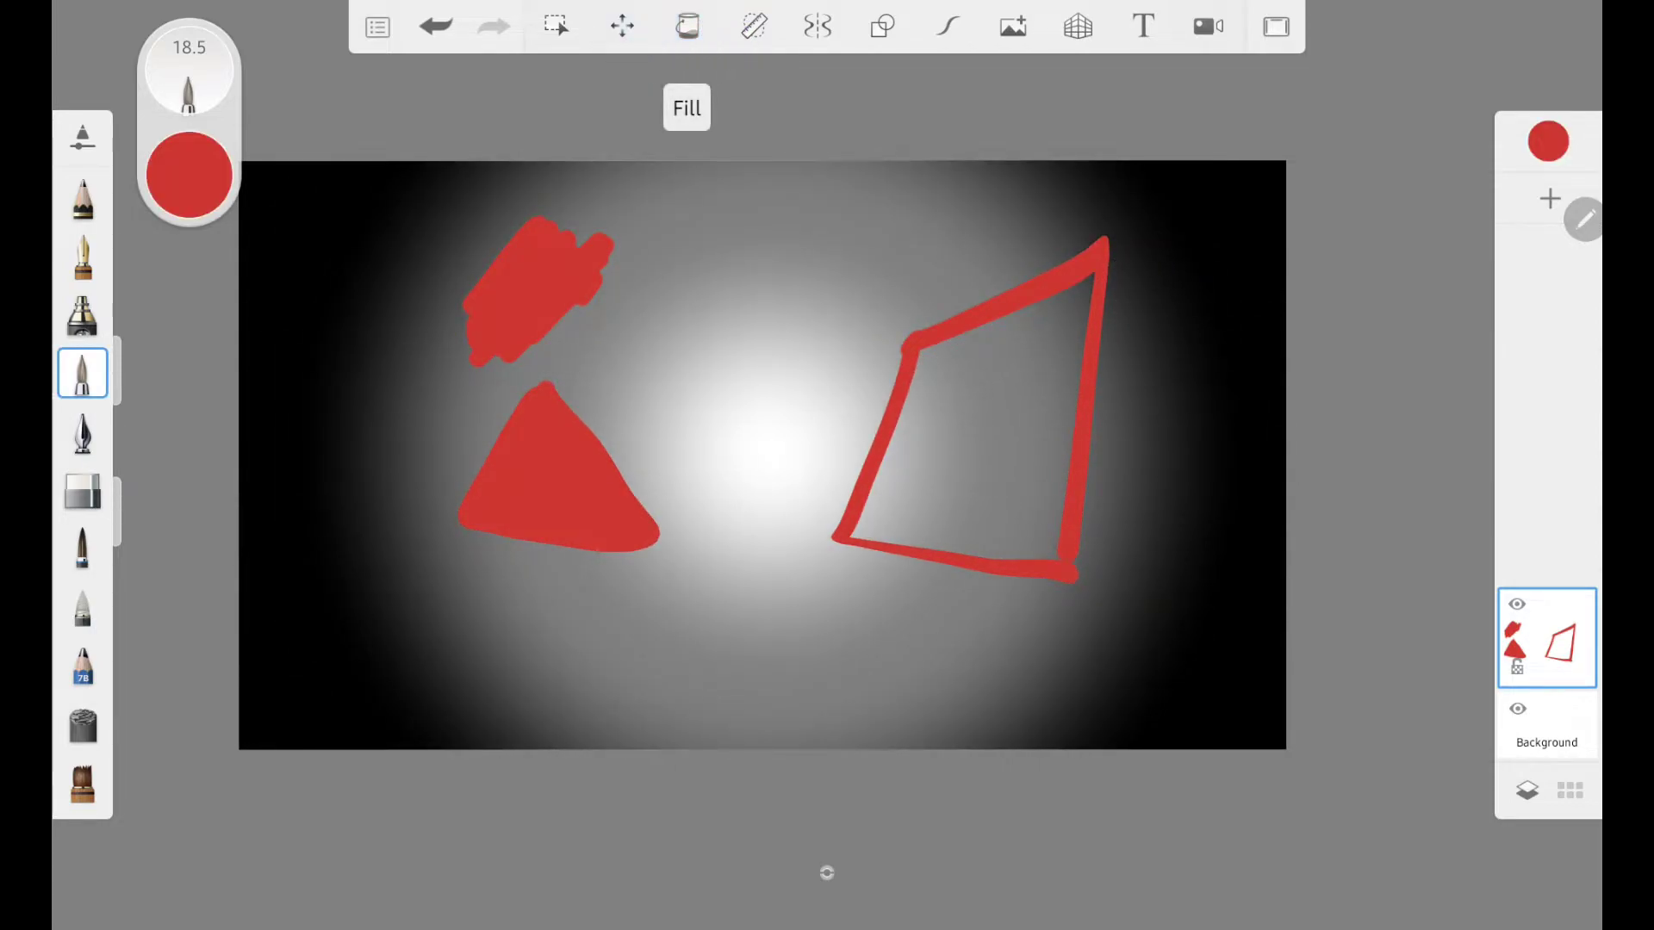
key("ctrl+z")
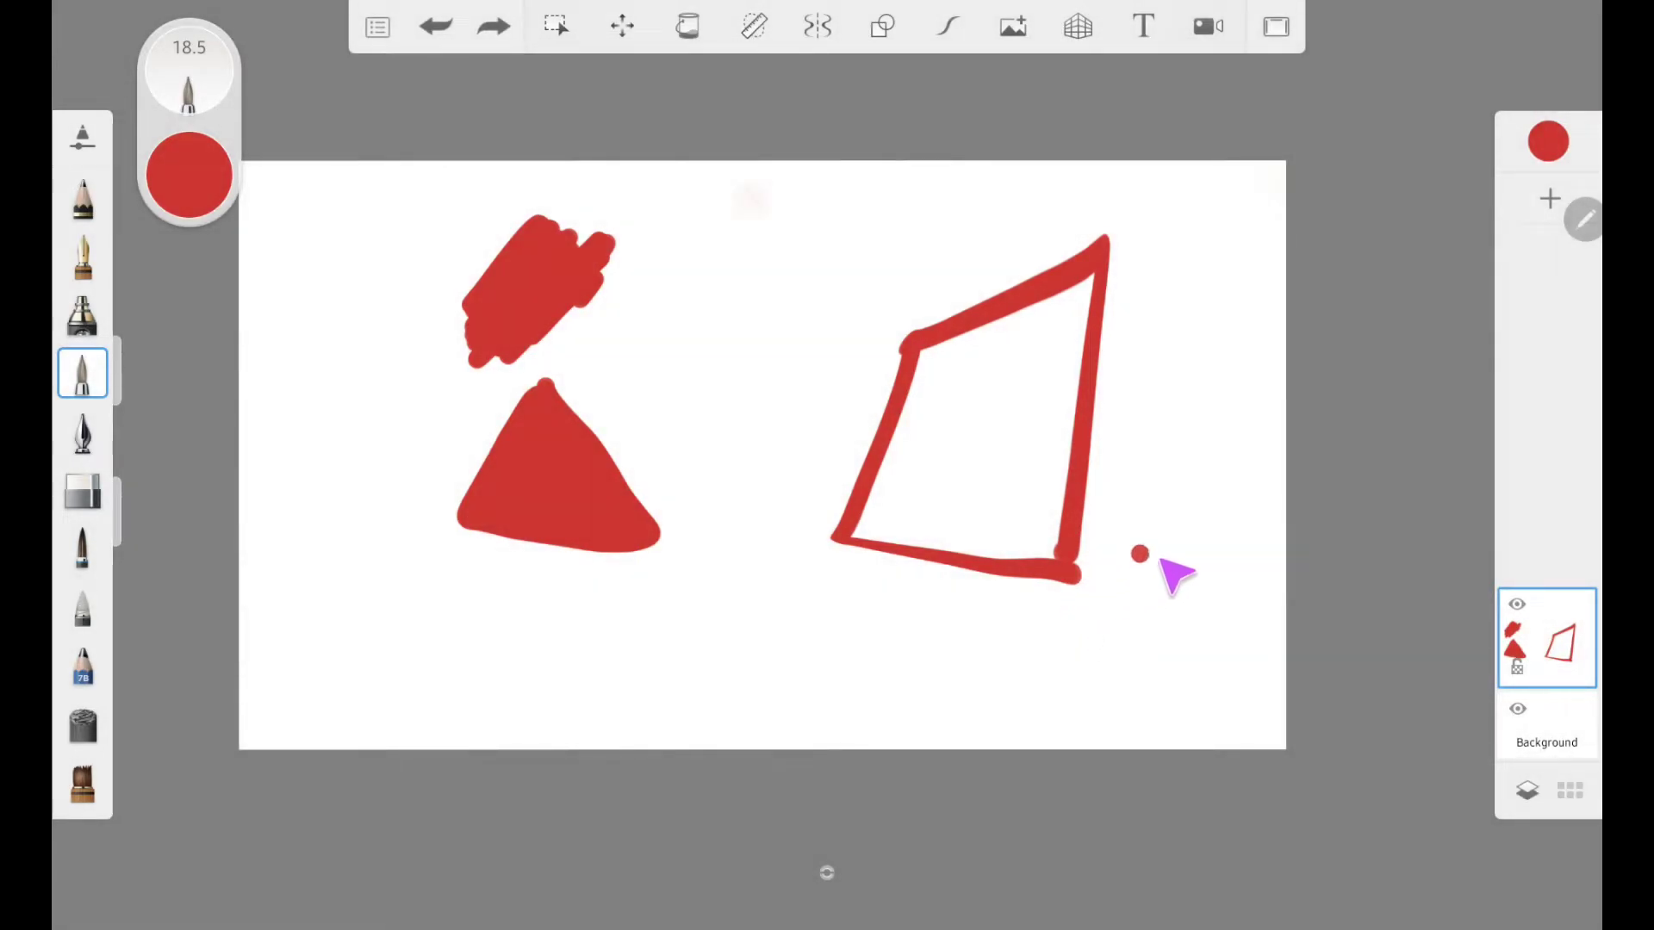
left_click(1561, 655)
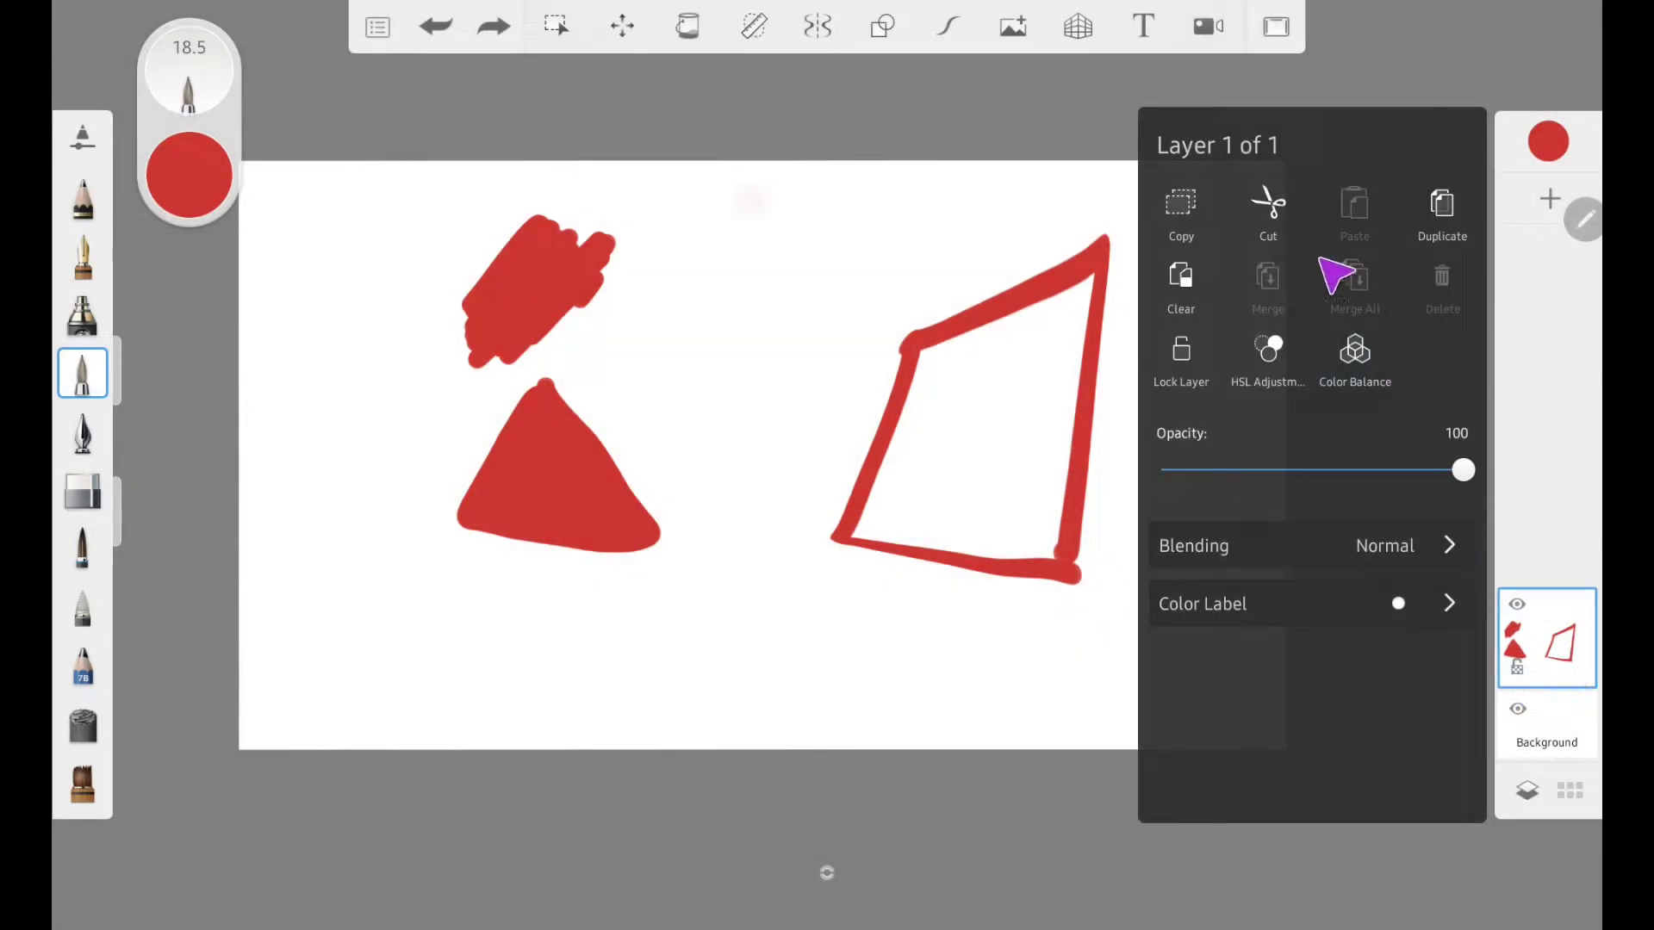
Clear the layer and rule two parallel horizontal red lines along the Ruler guide.
left_click(1185, 289)
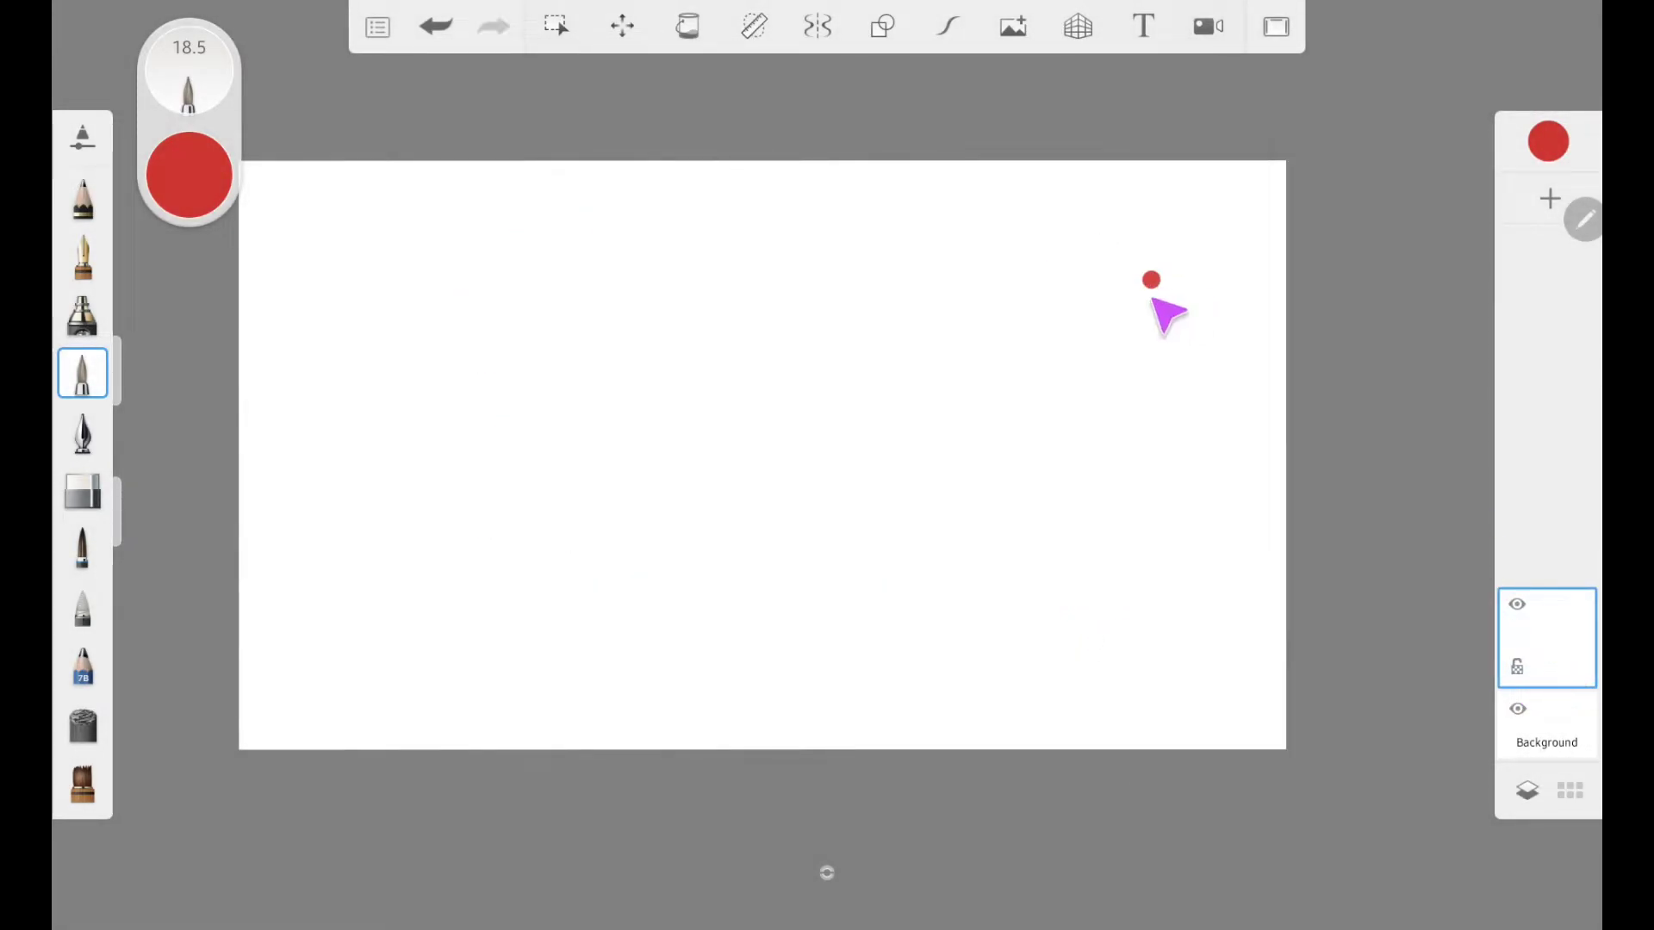
left_click(756, 31)
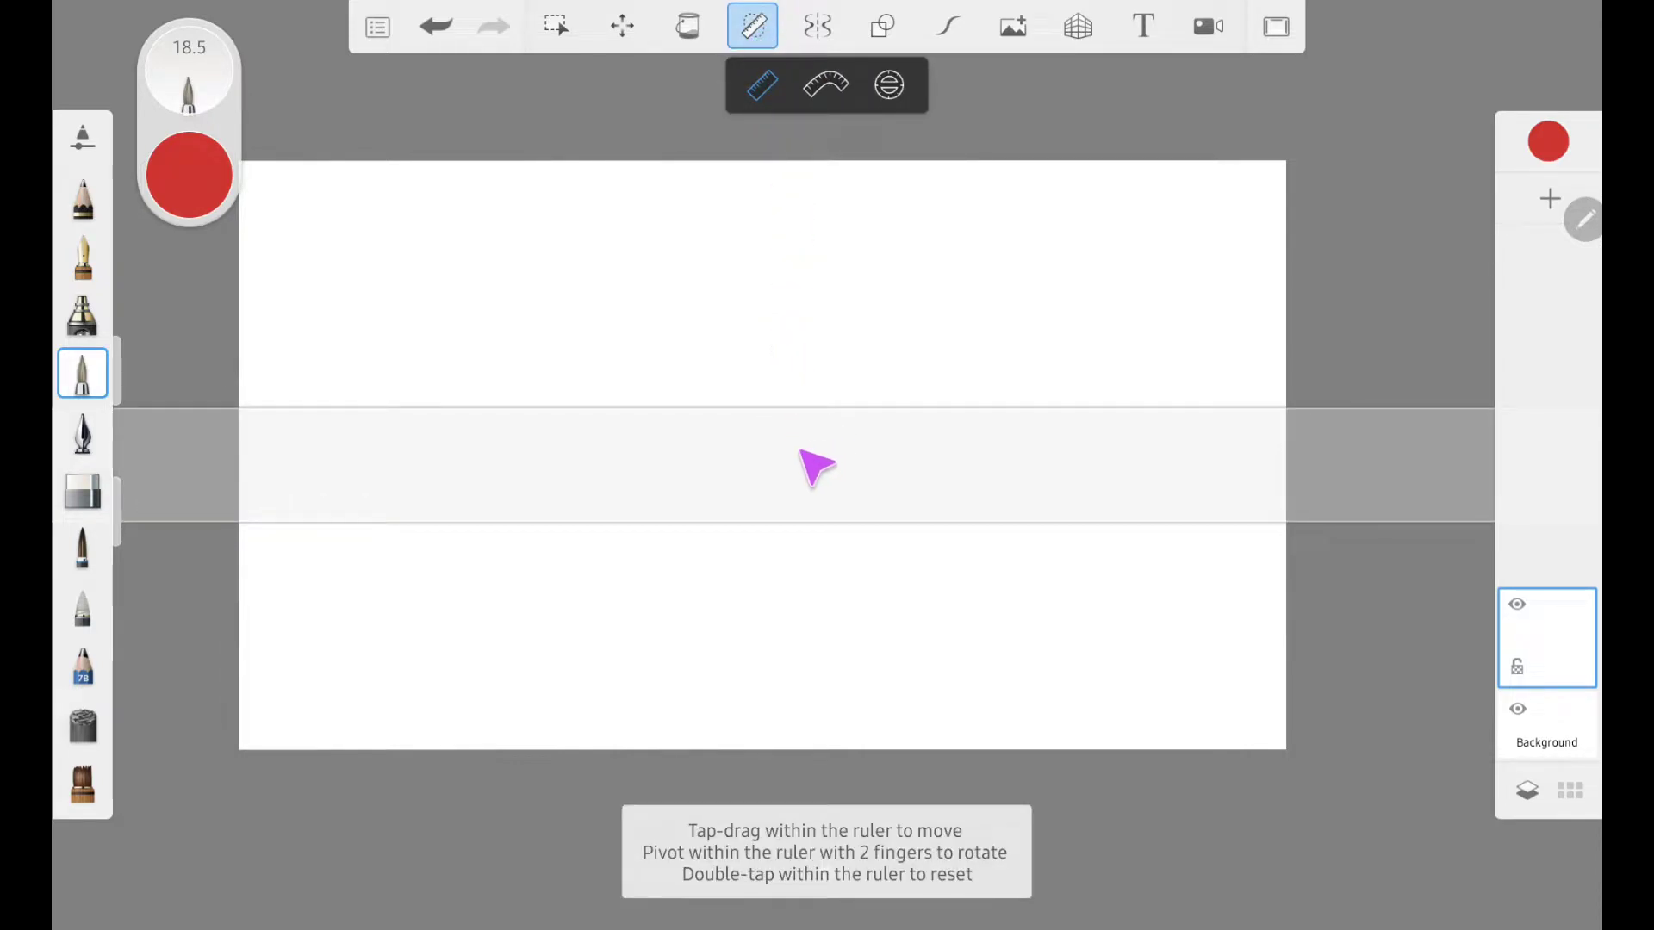
left_click_drag(279, 405, 1274, 406)
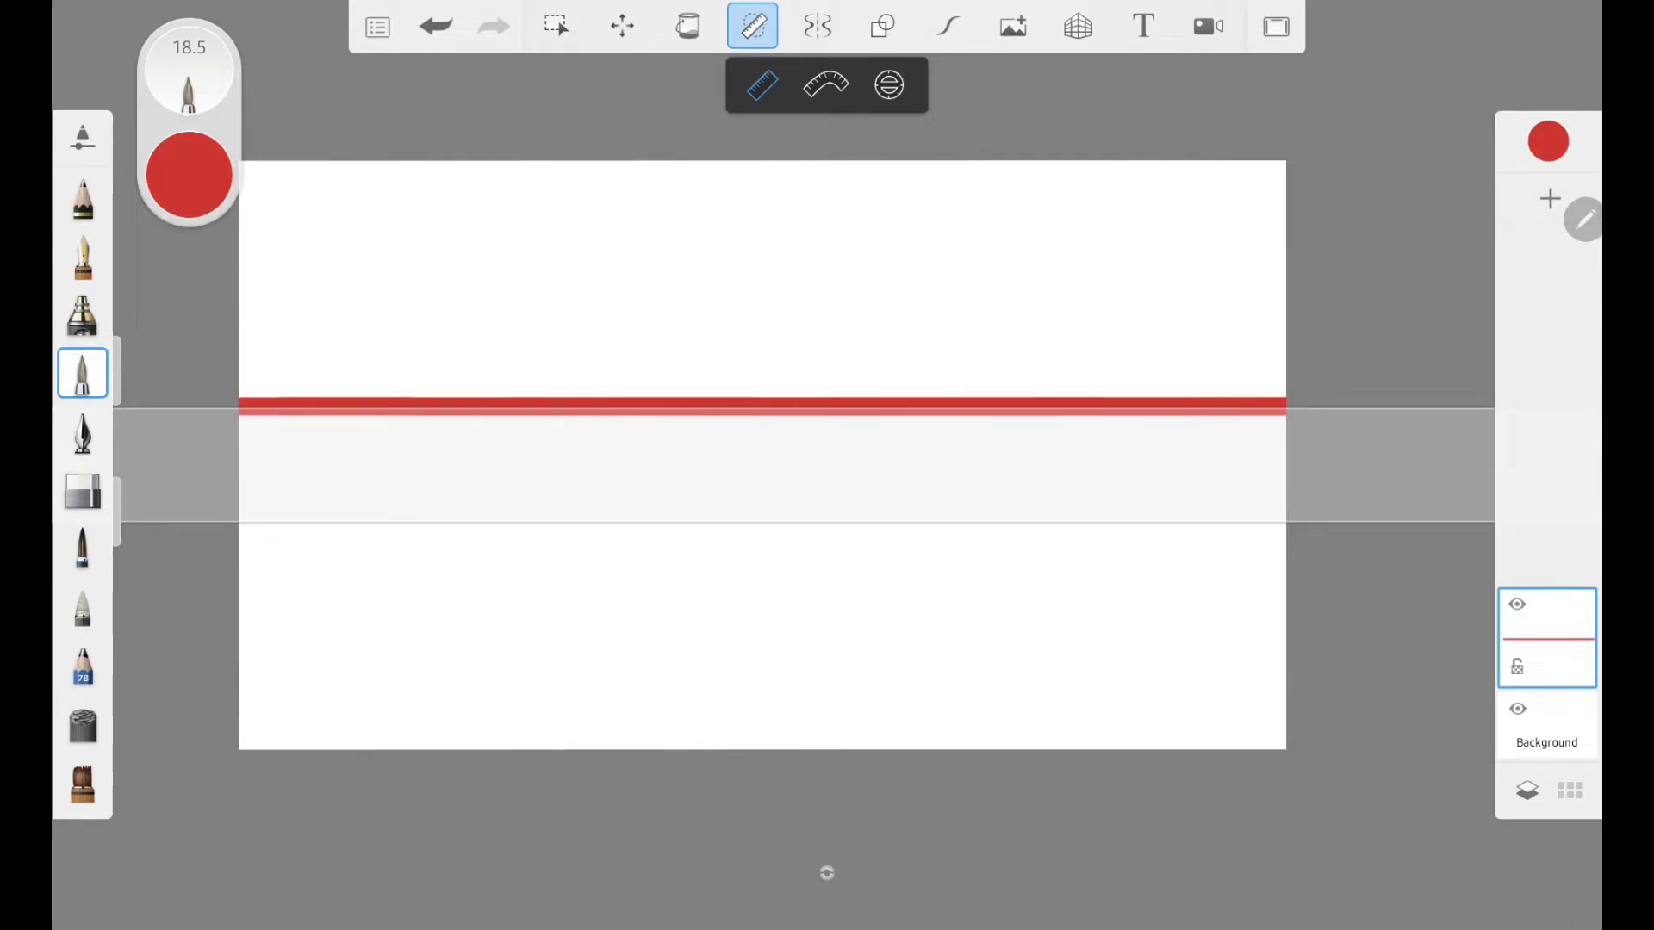
left_click_drag(391, 524, 1284, 524)
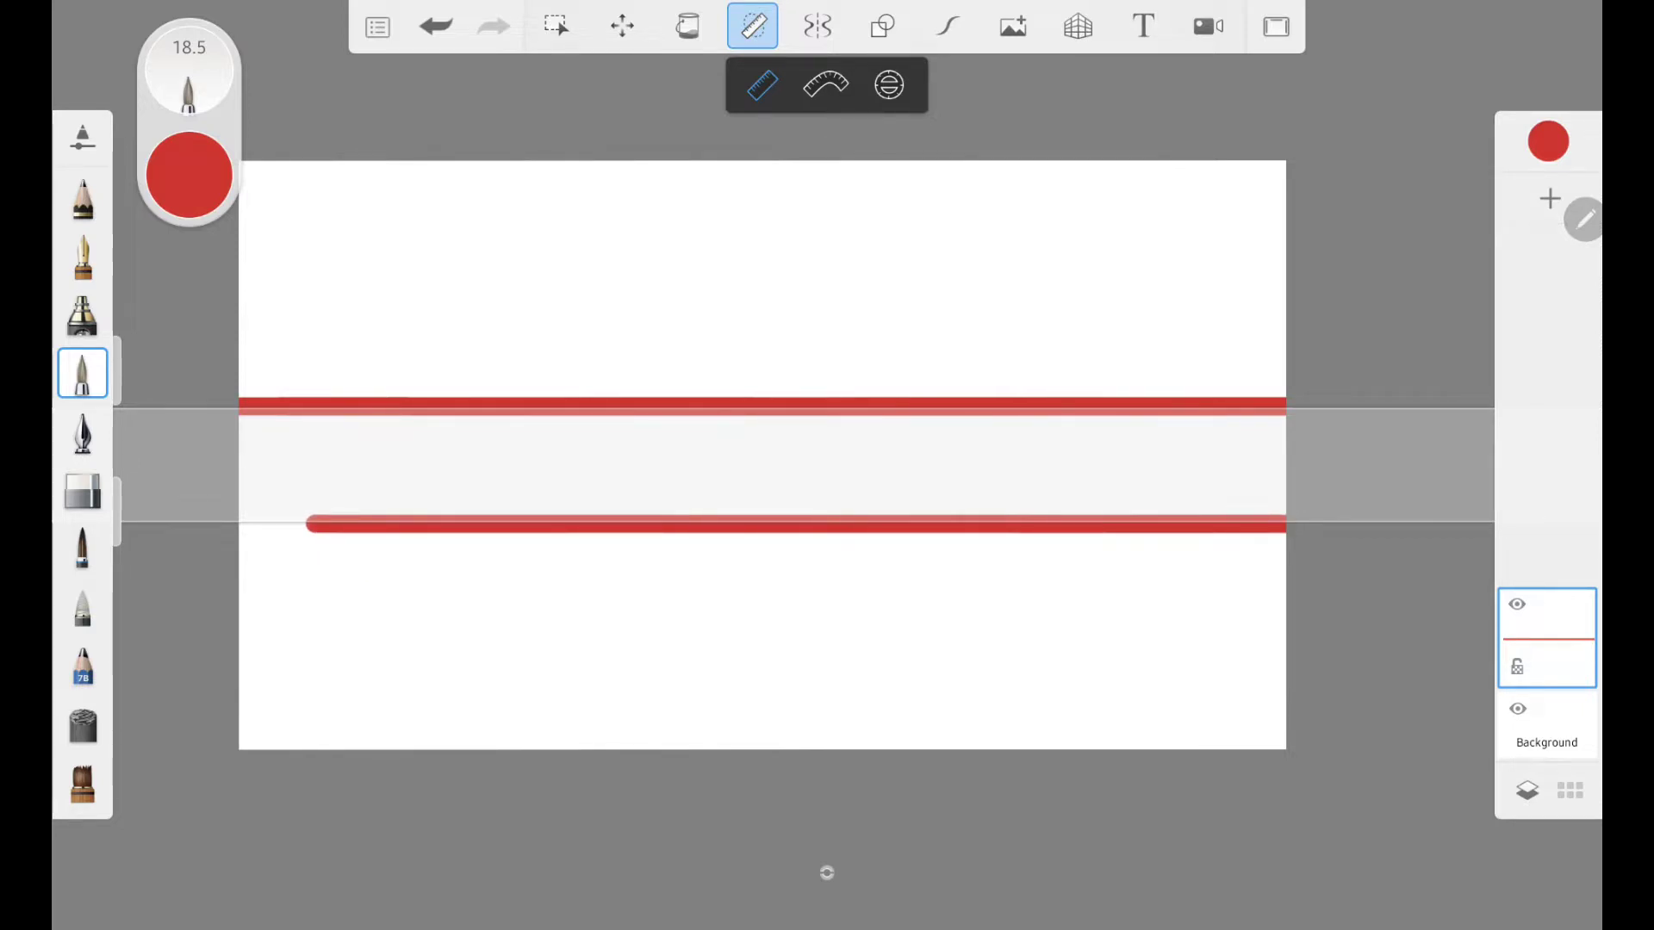
Turn the ruler vertical and rule two vertical red lines from the top to the bottom edge.
left_click_drag(1275, 465, 1046, 37)
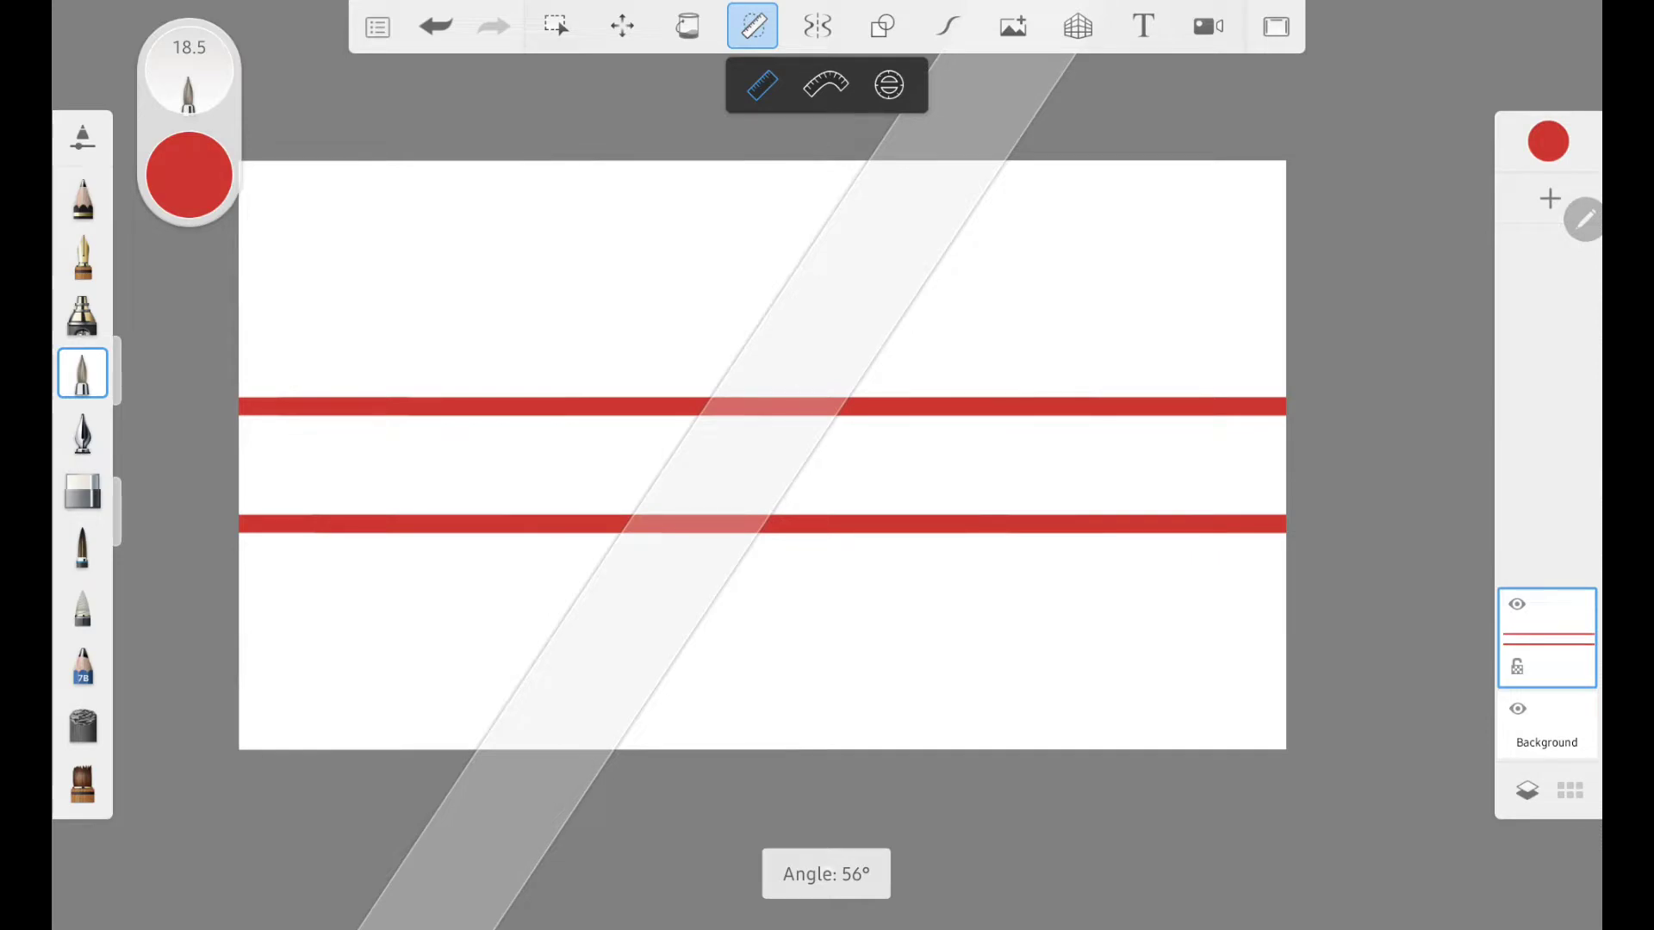
left_click_drag(529, 770, 746, 837)
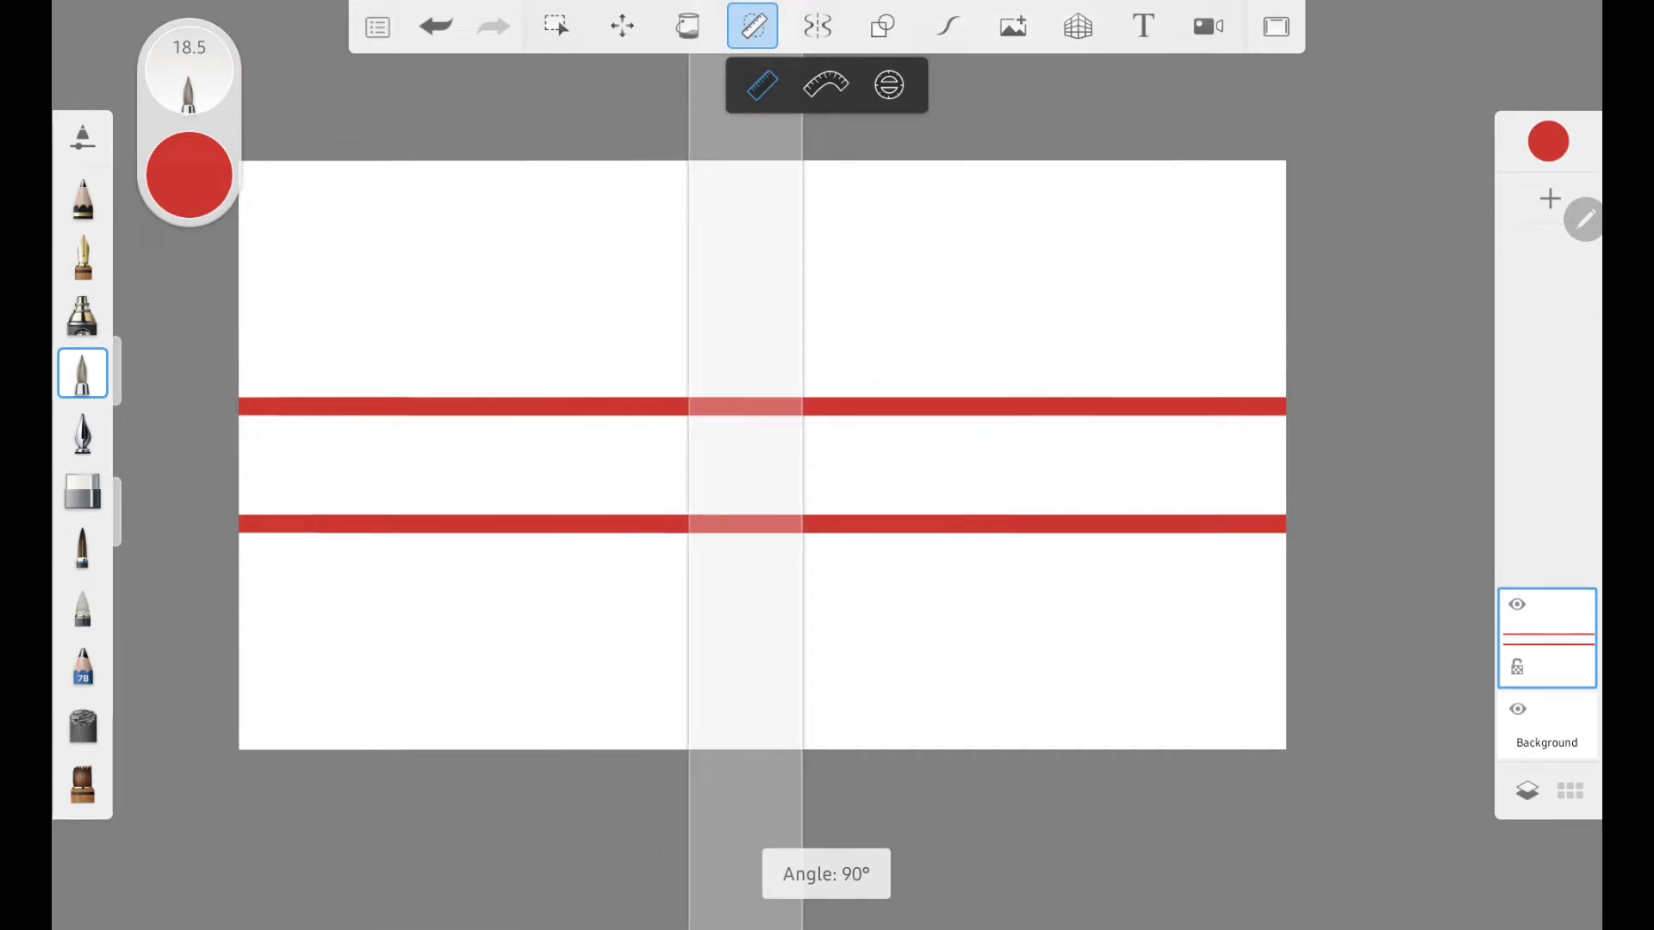
left_click_drag(686, 403, 686, 162)
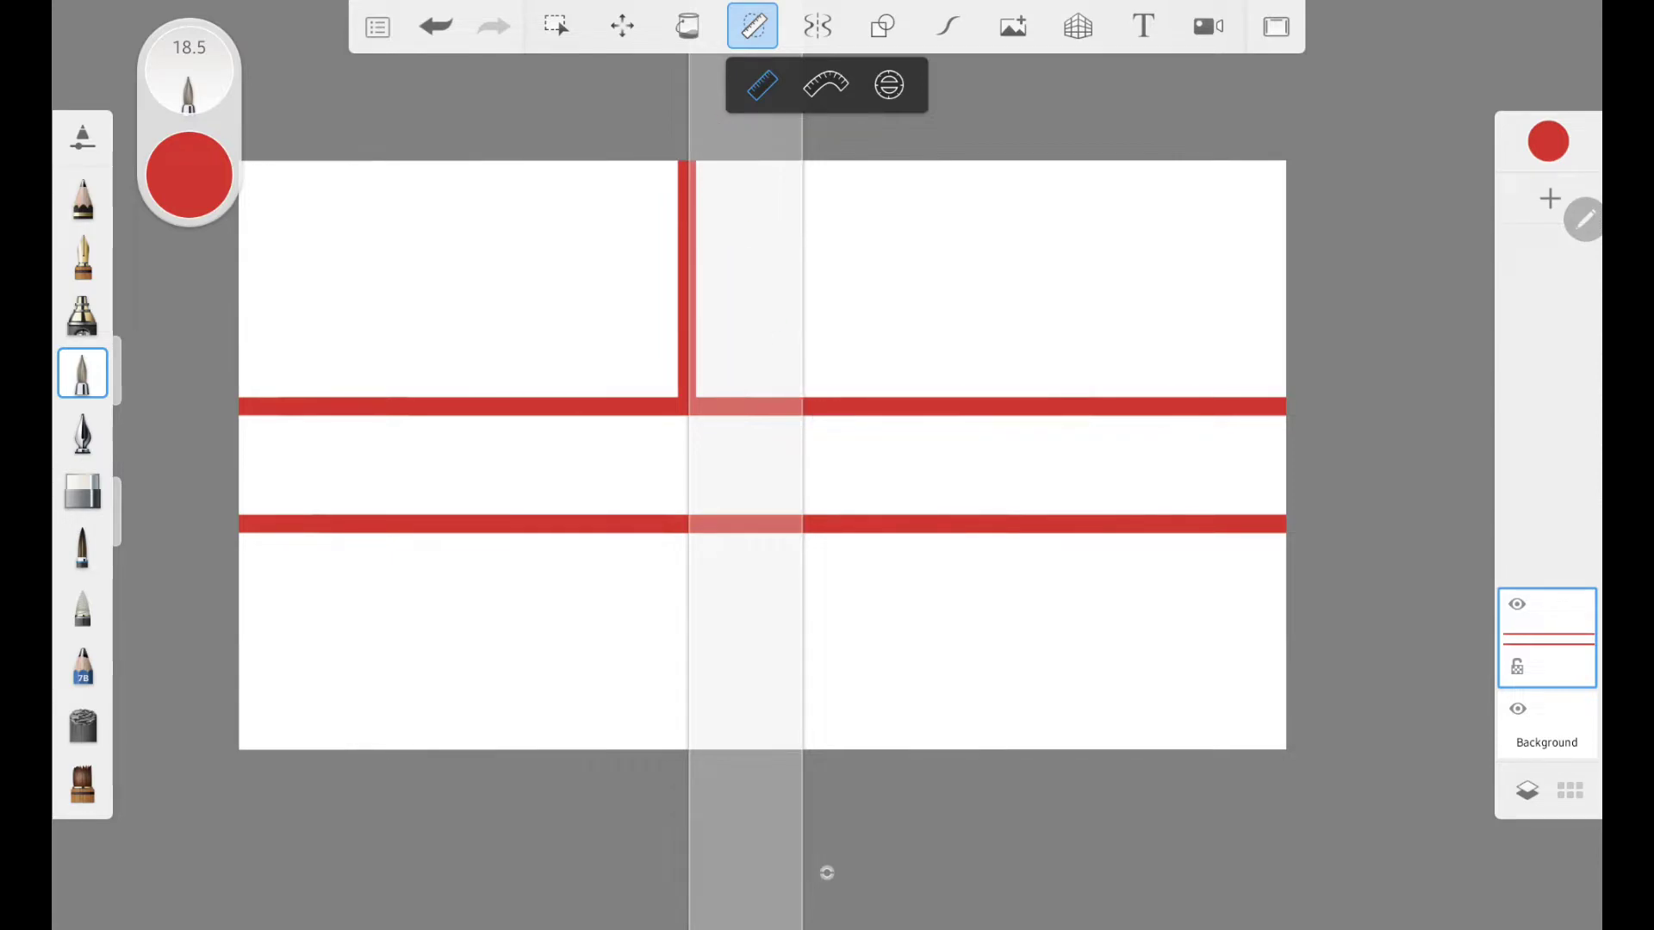
left_click_drag(805, 400, 805, 162)
left_click_drag(693, 539, 687, 747)
left_click_drag(805, 619, 804, 748)
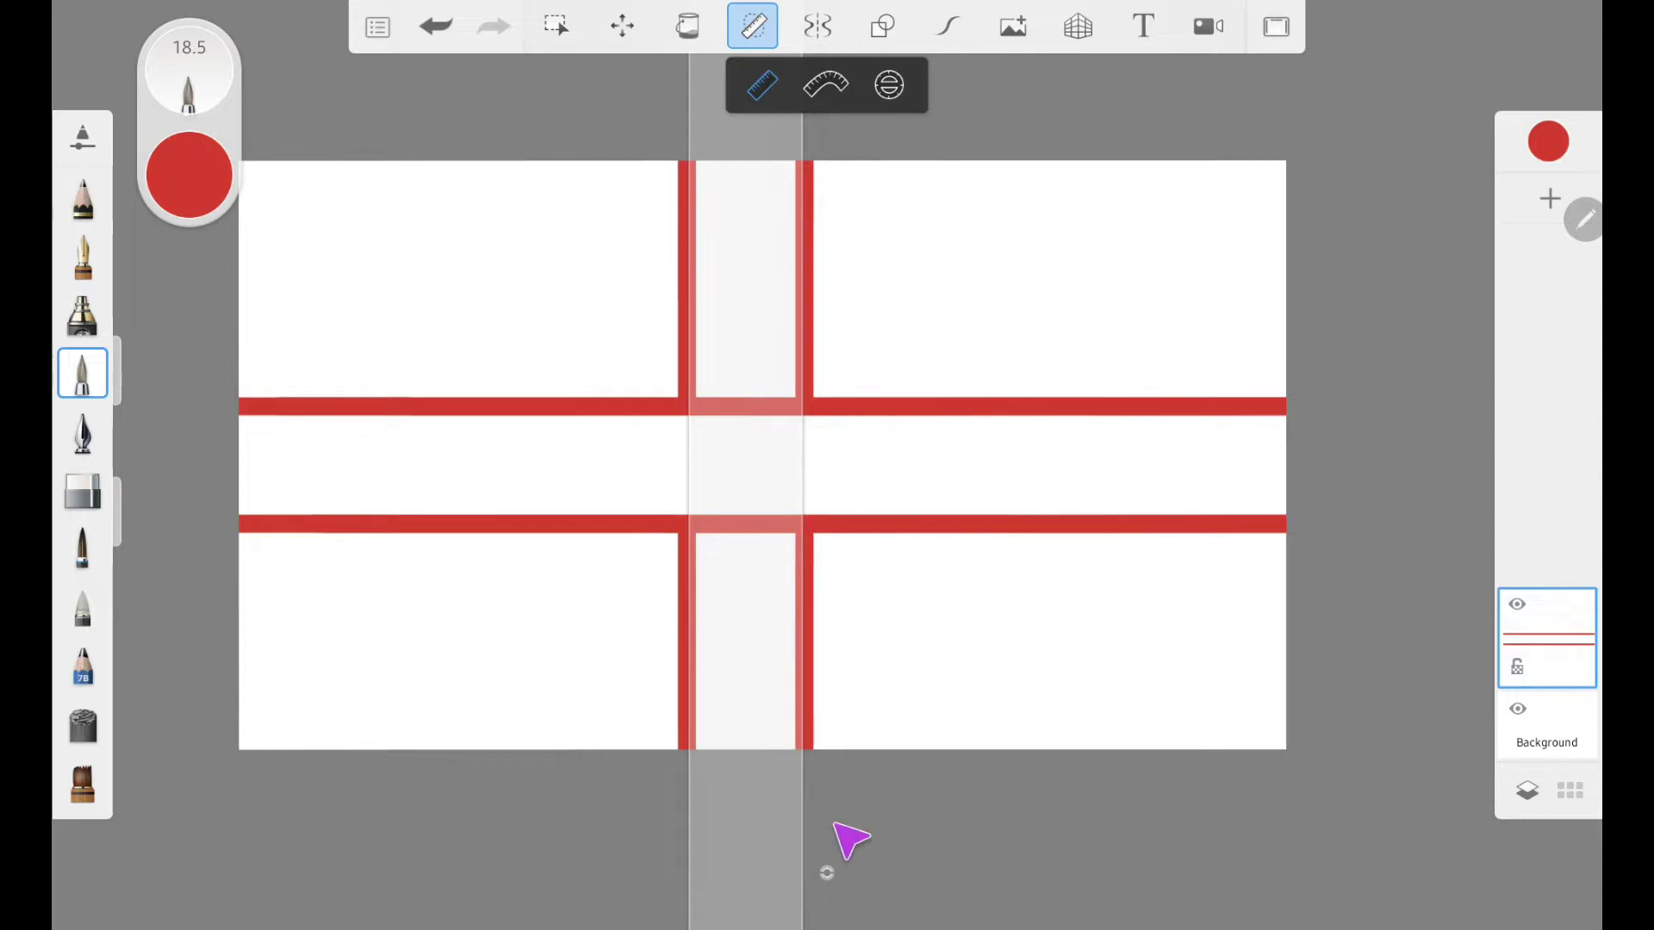
left_click(825, 85)
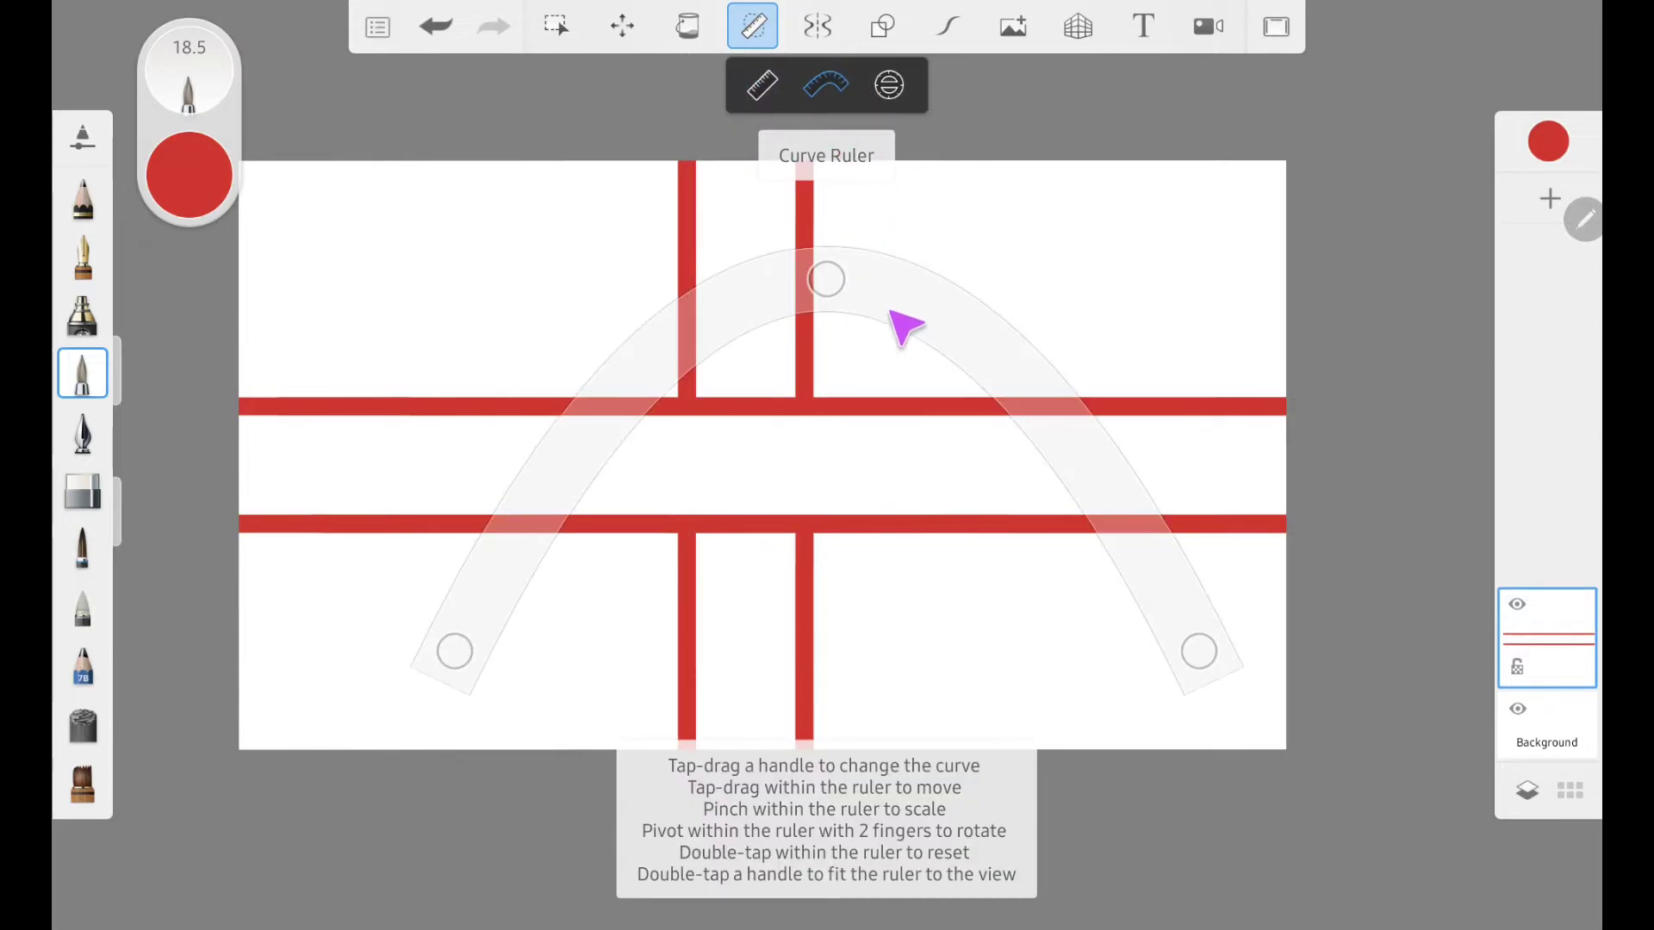
Bend the French Curve guide and trace a red double arc at upper left.
left_click_drag(829, 279, 526, 304)
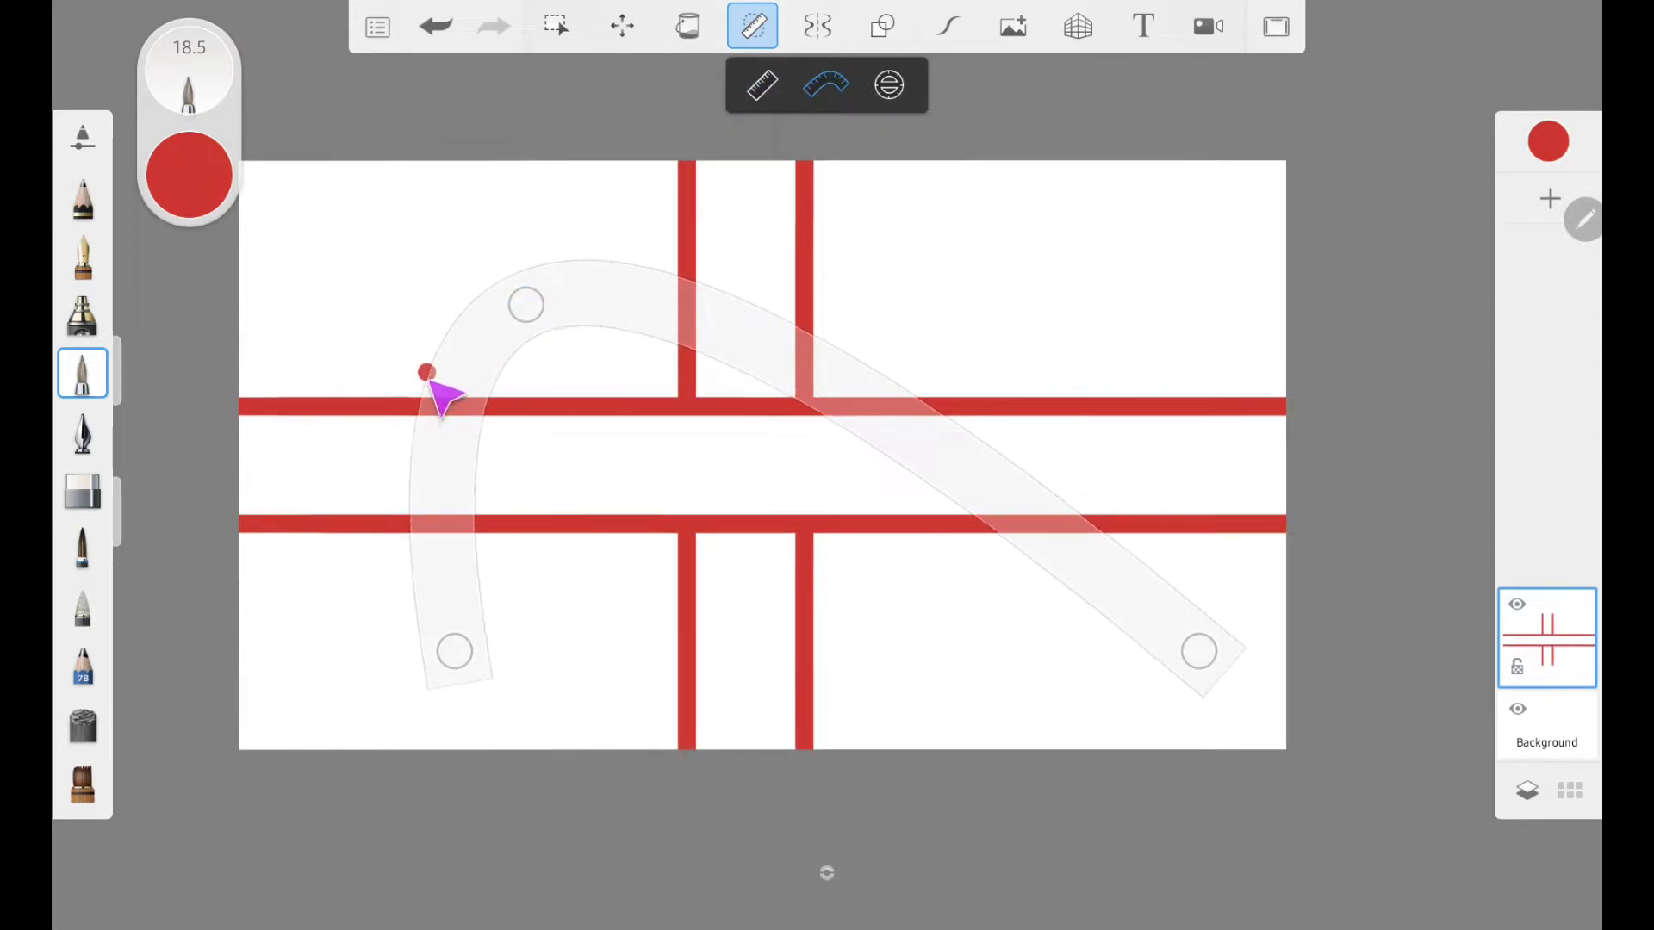
mouse_move(434, 351)
left_mouse_down()
mouse_move(508, 275)
mouse_move(551, 260)
left_mouse_up()
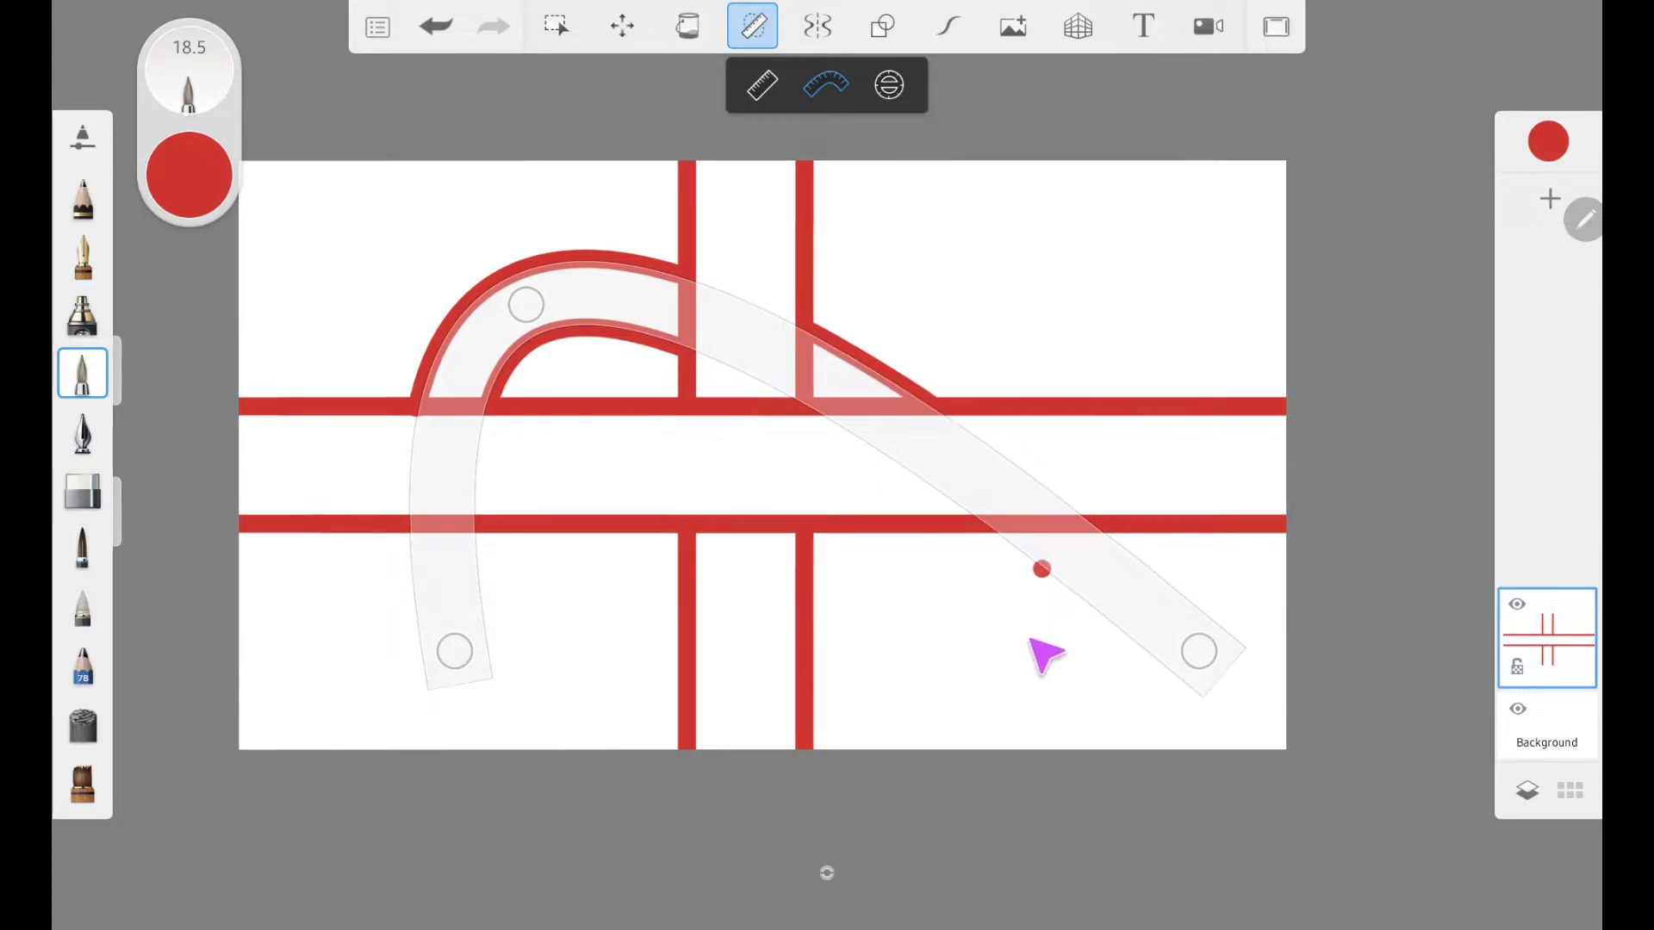
left_click(889, 84)
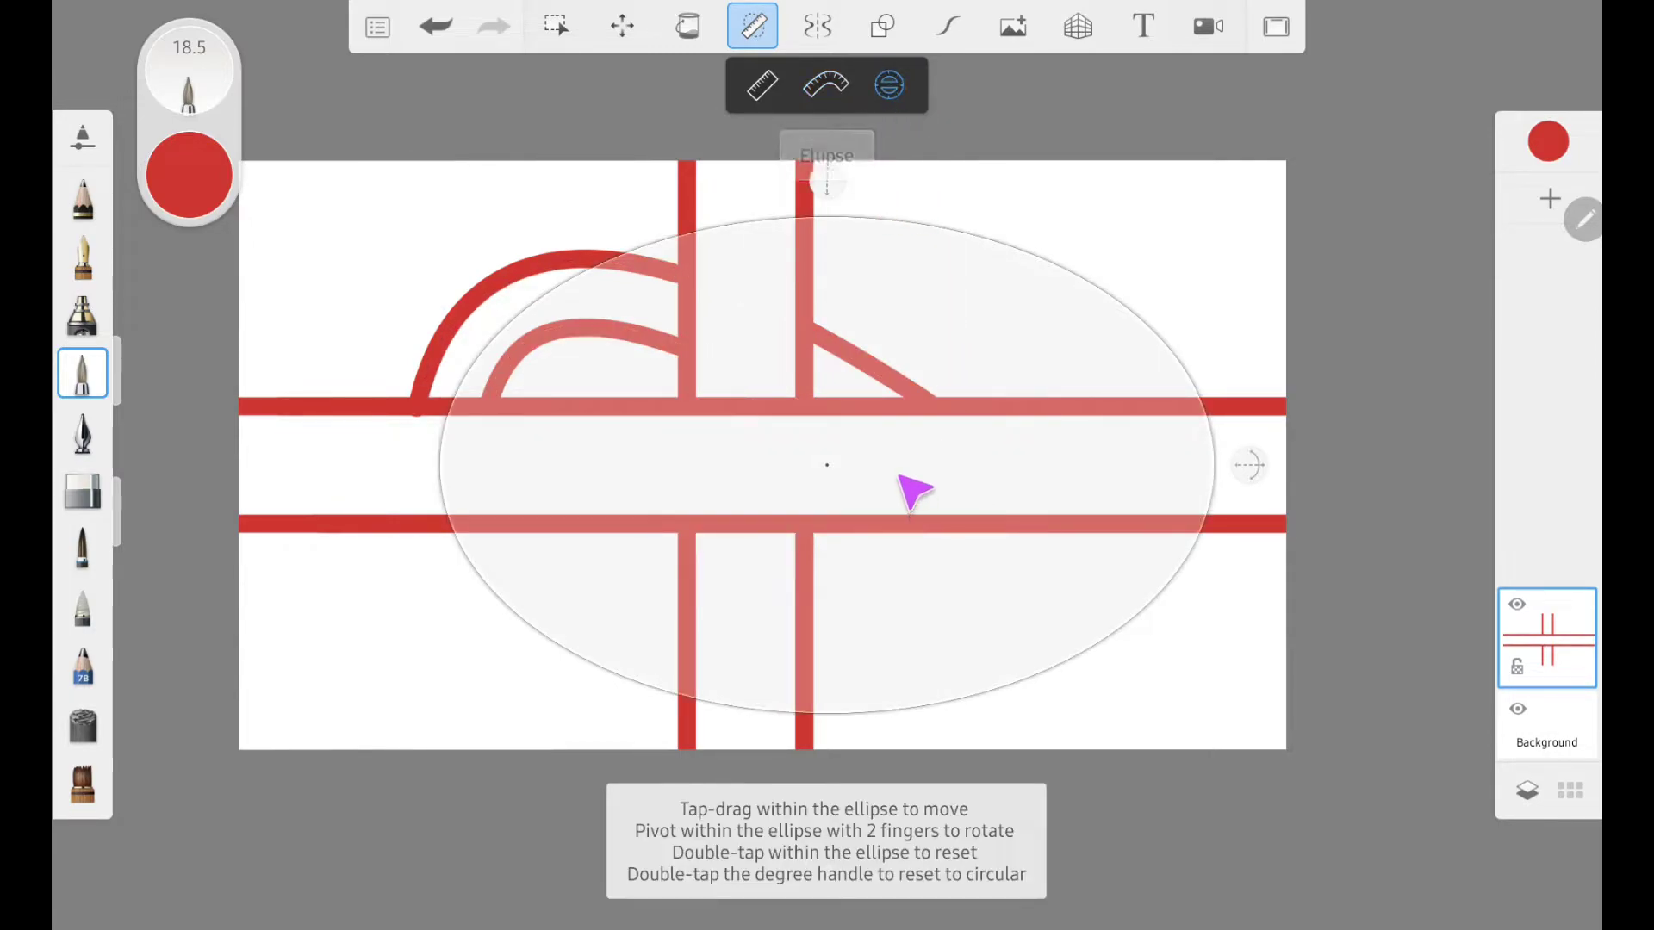
Fit the ellipse guide at 35° on the right, trace a red circle, then hide the guides.
mouse_move(826, 183)
left_mouse_down()
mouse_move(827, 220)
mouse_move(827, 205)
left_mouse_up()
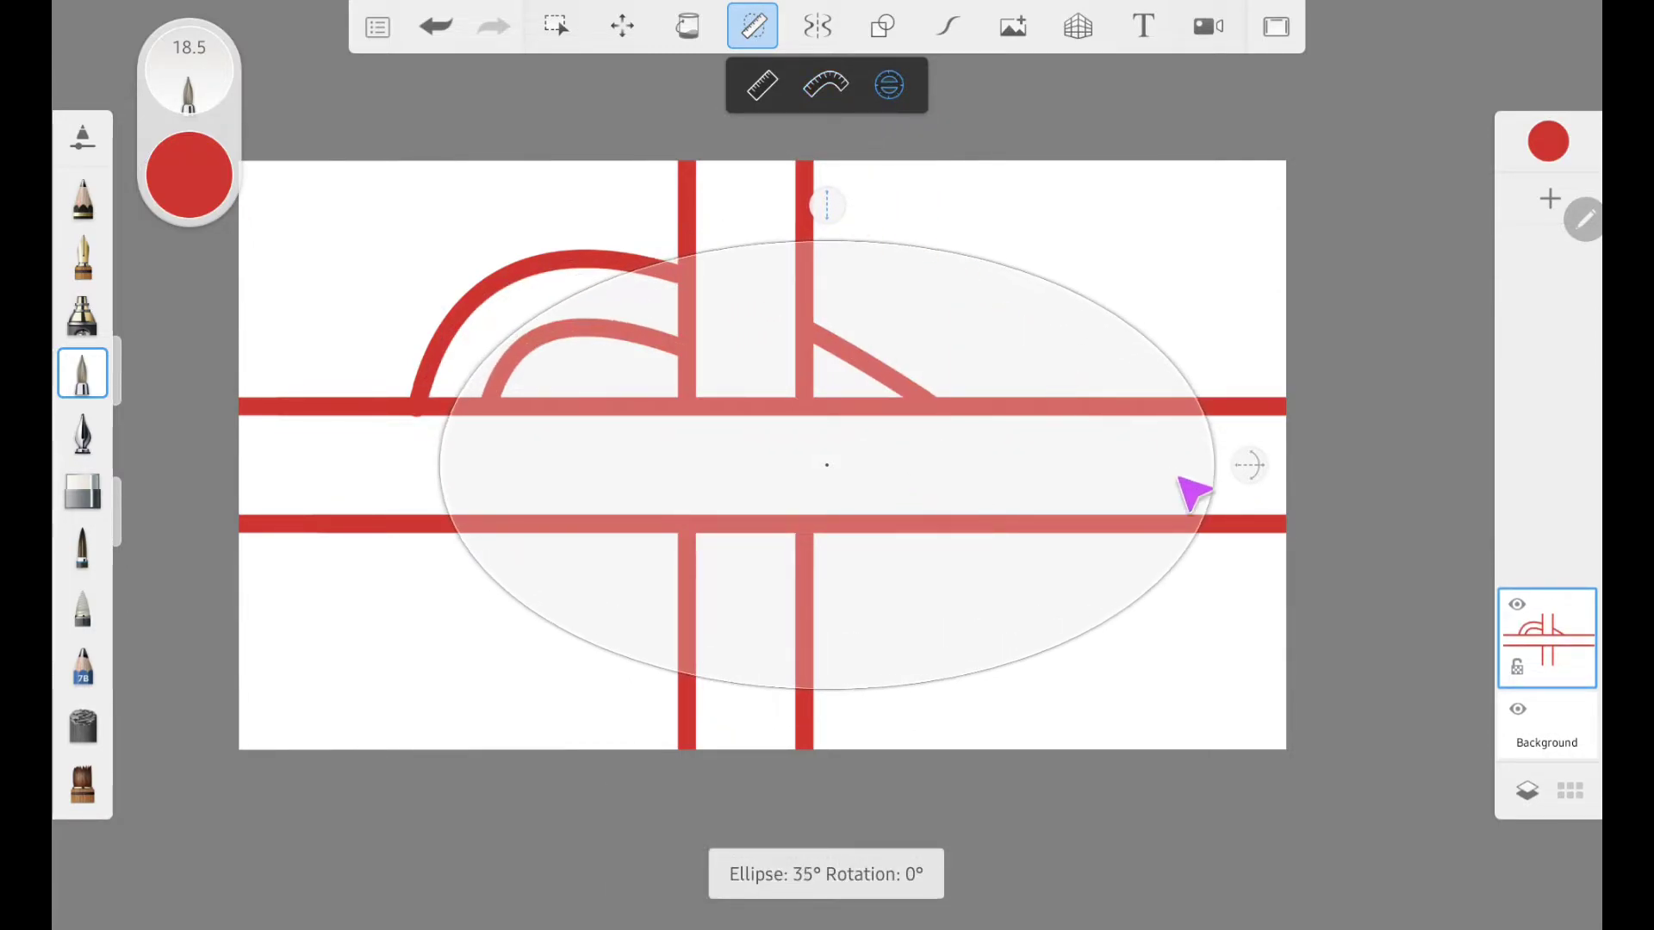
left_click_drag(1249, 465, 953, 576)
left_click_drag(931, 395, 968, 374)
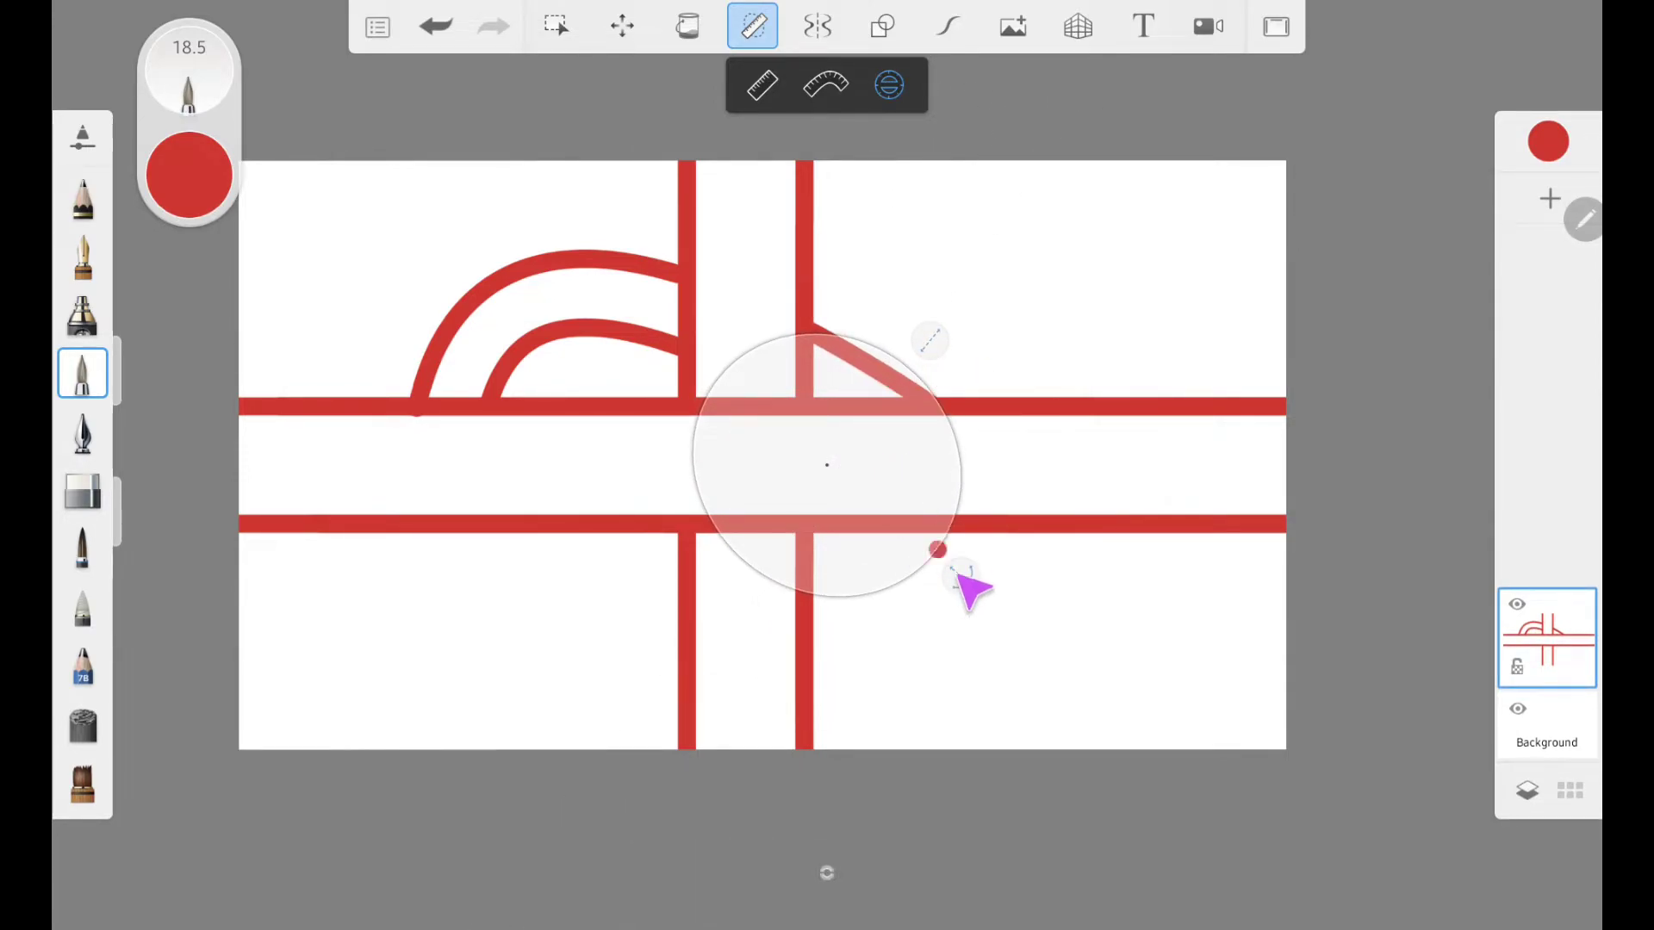
left_click_drag(961, 577, 1001, 520)
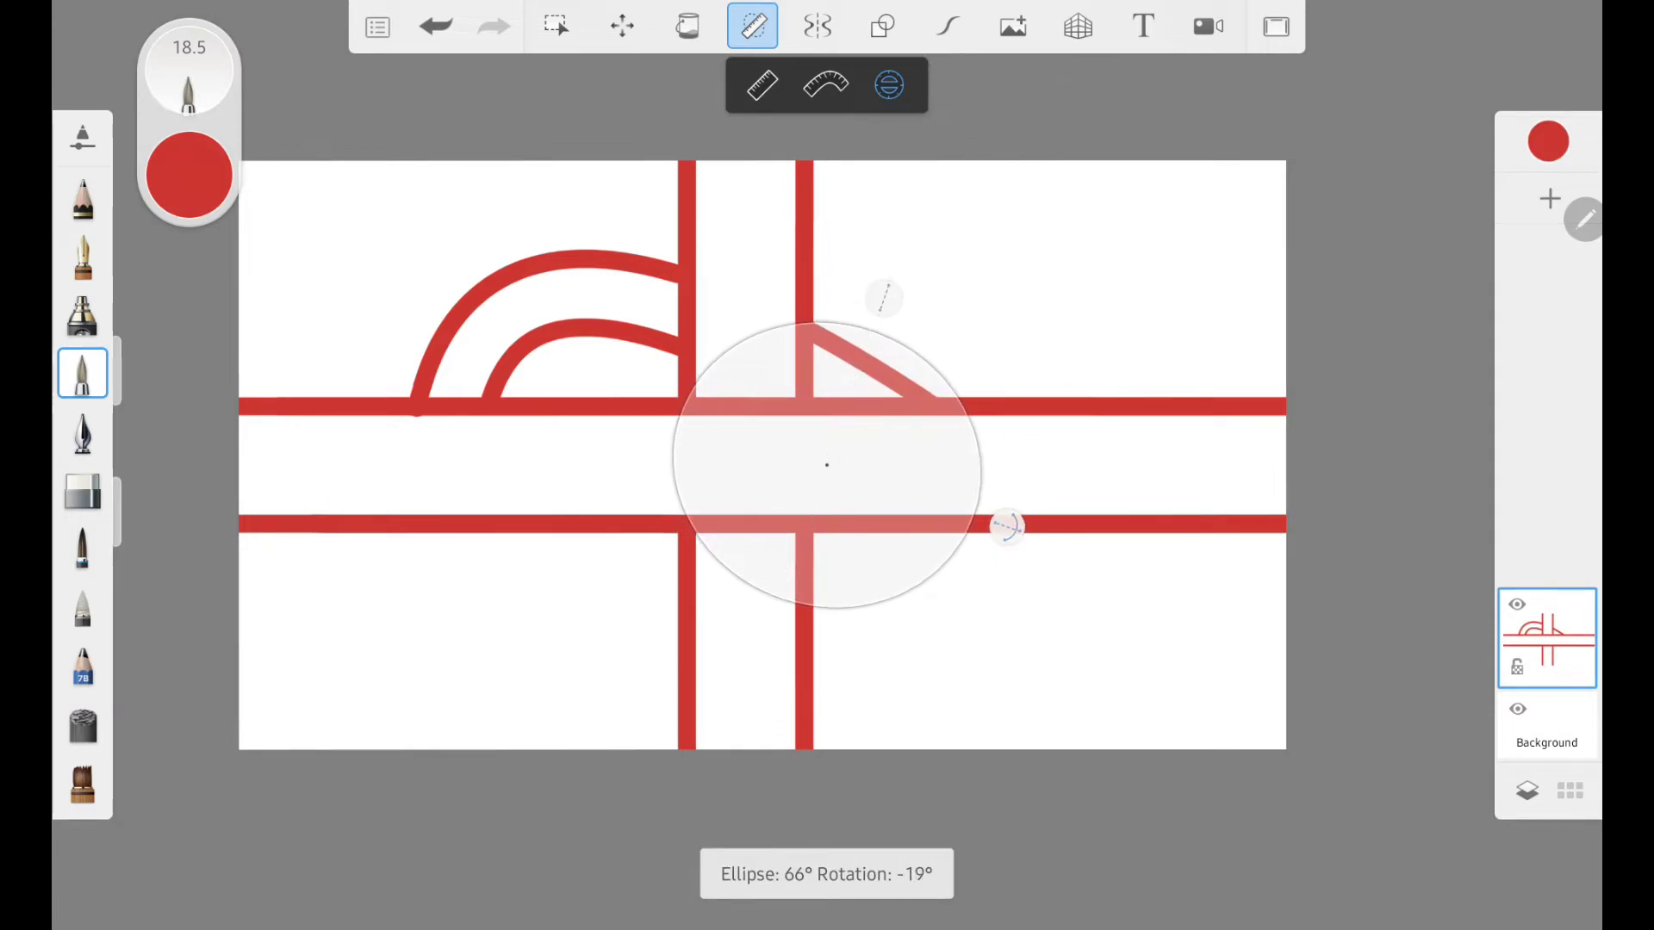
left_click_drag(826, 465, 984, 357)
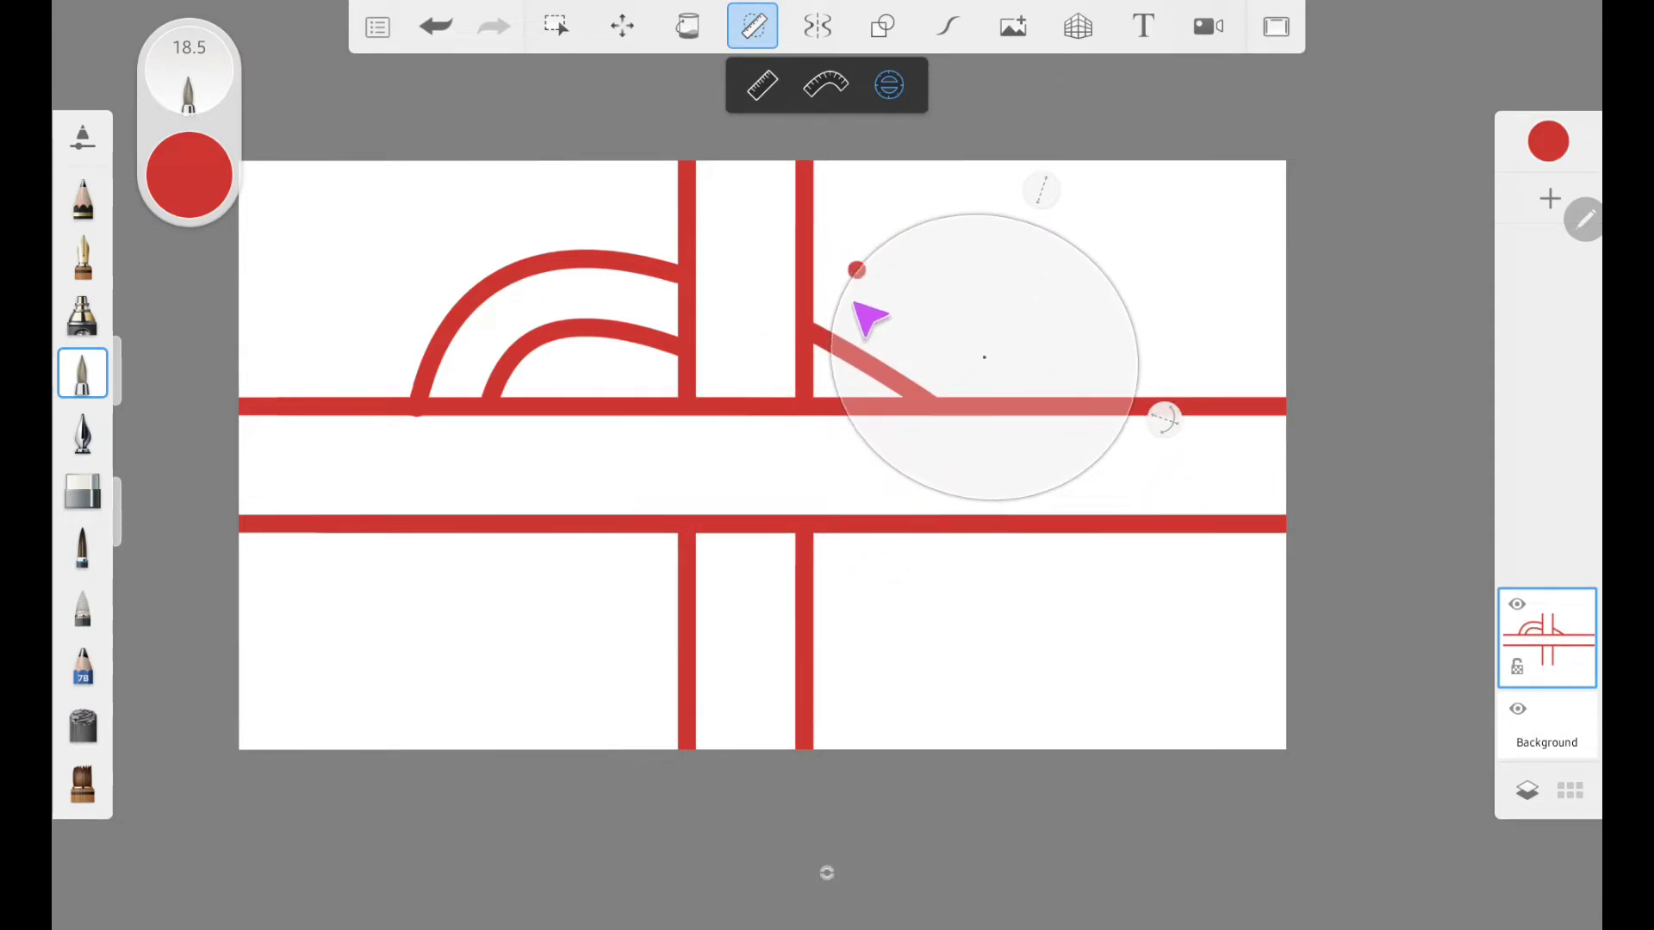
mouse_move(1074, 244)
left_mouse_down()
mouse_move(1126, 310)
mouse_move(1138, 386)
left_mouse_up()
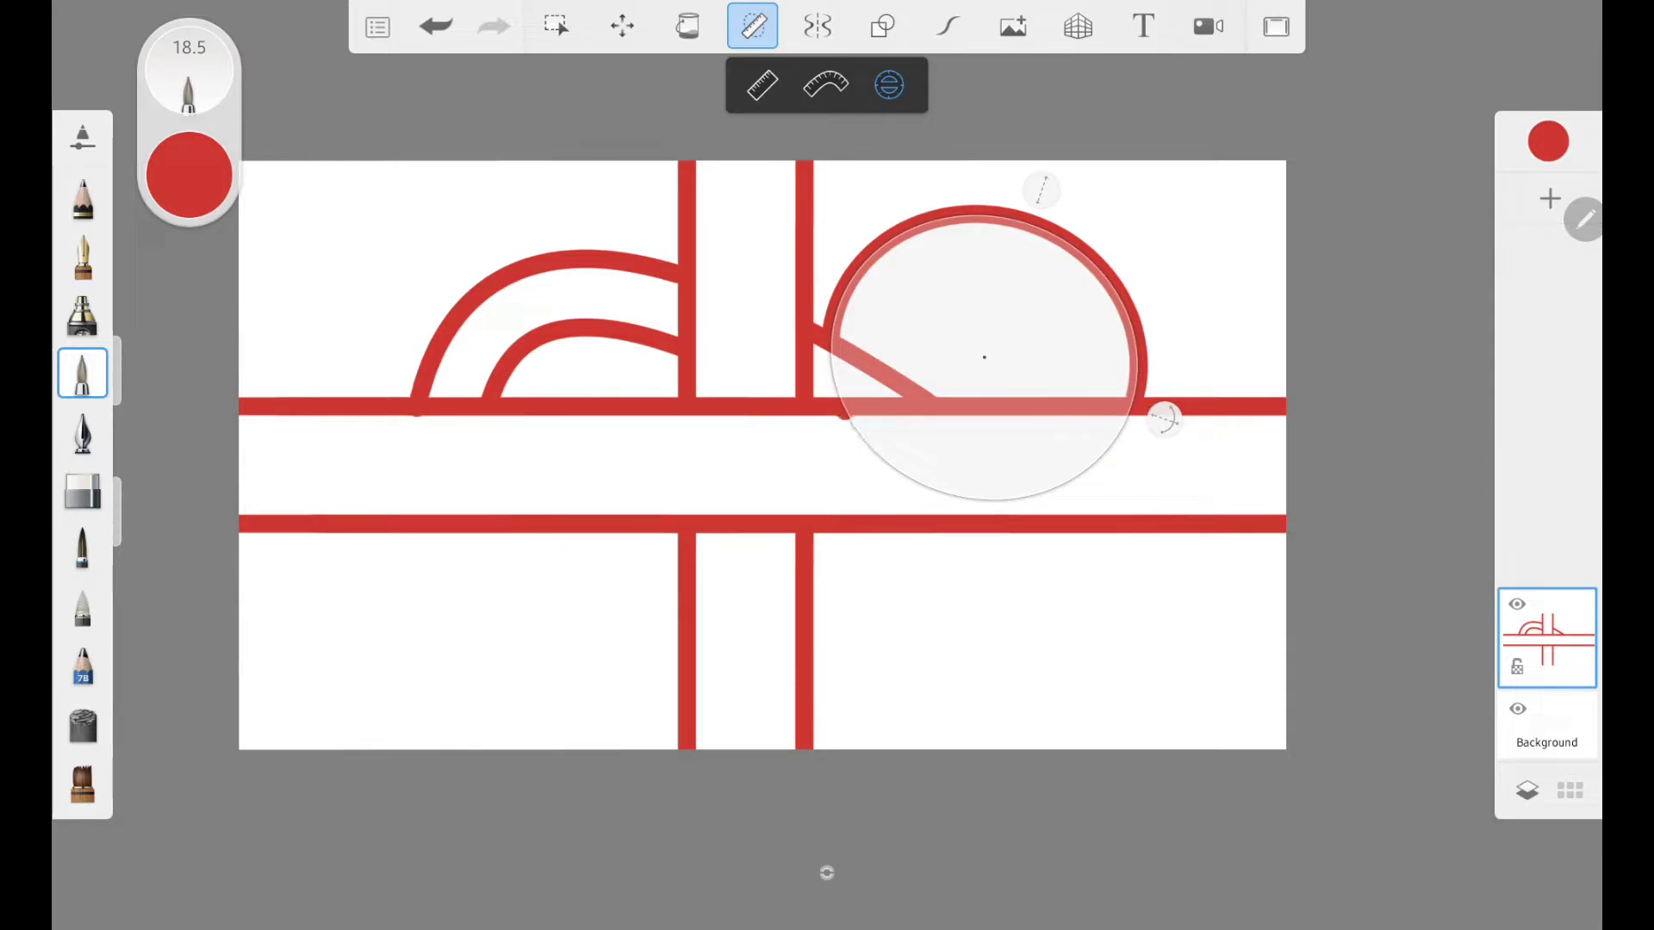
left_click_drag(842, 415, 1052, 490)
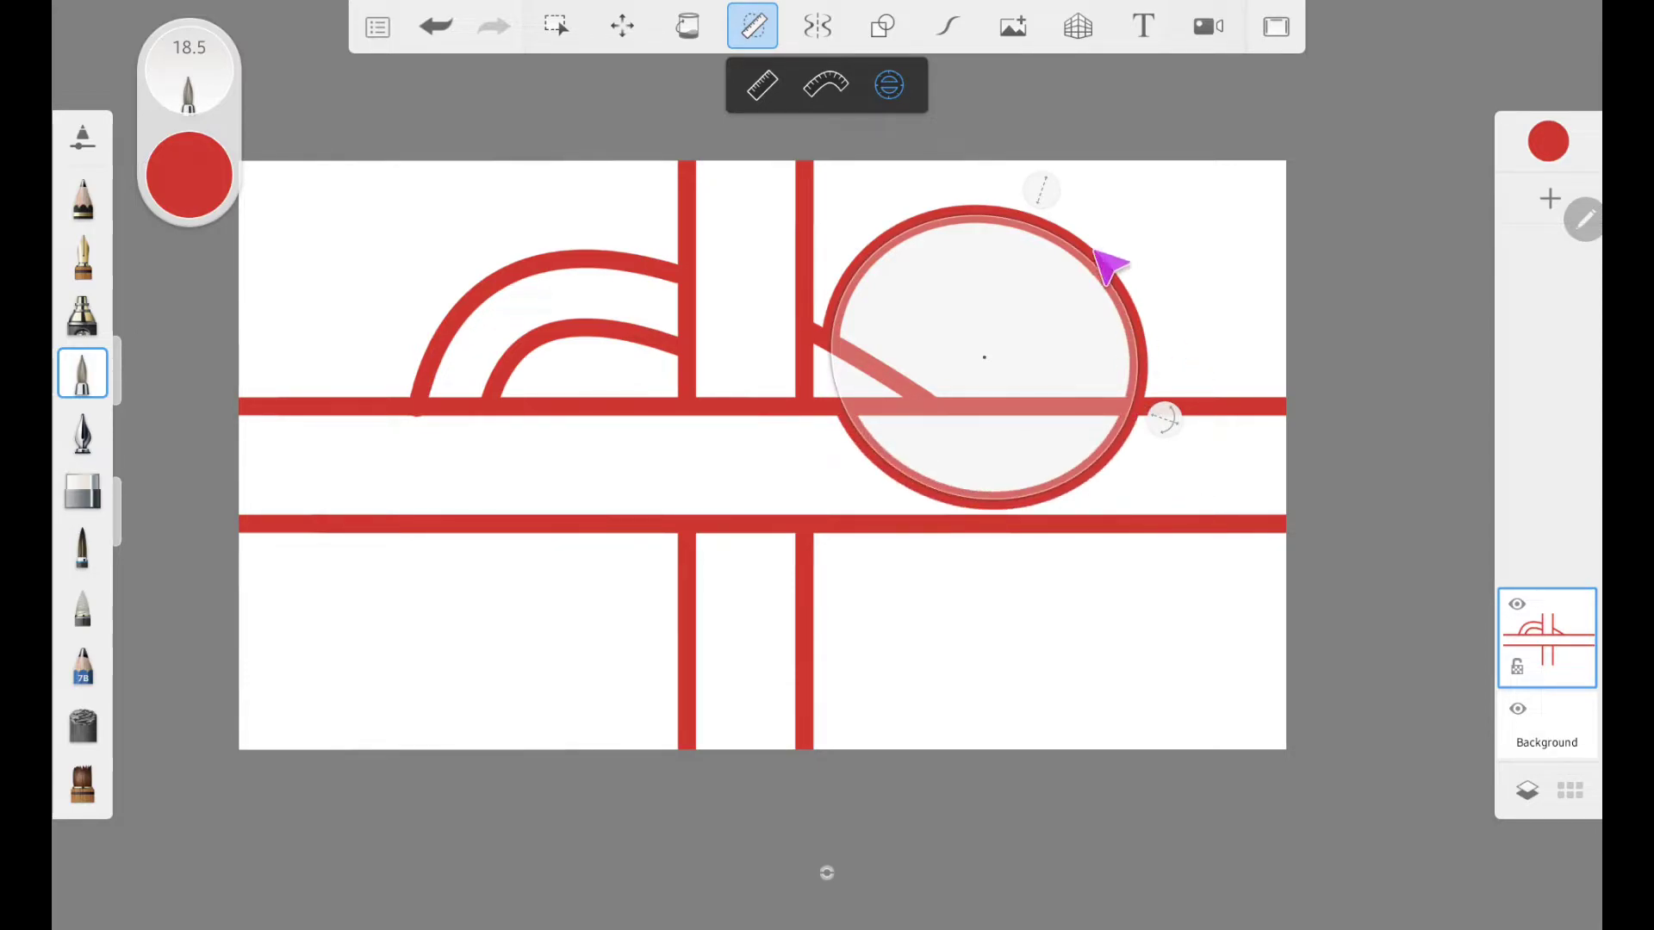
left_click(758, 28)
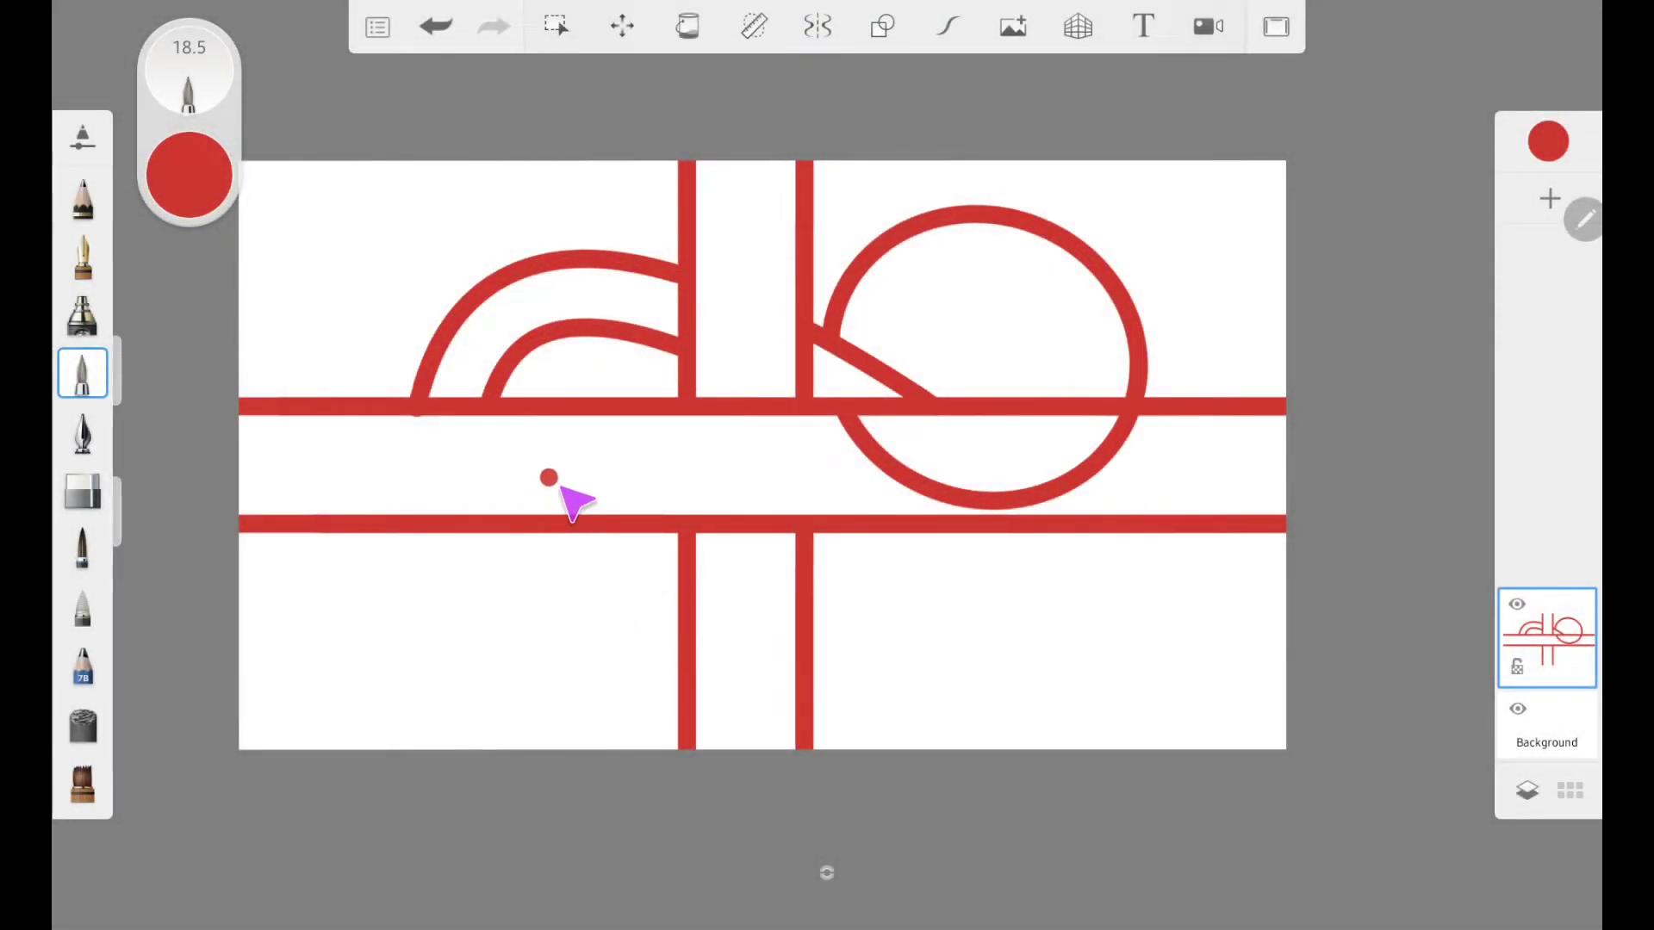
Clear the layer, enable Symmetry Y and draw a left-right mirrored pair of red zigzags.
left_click(1558, 689)
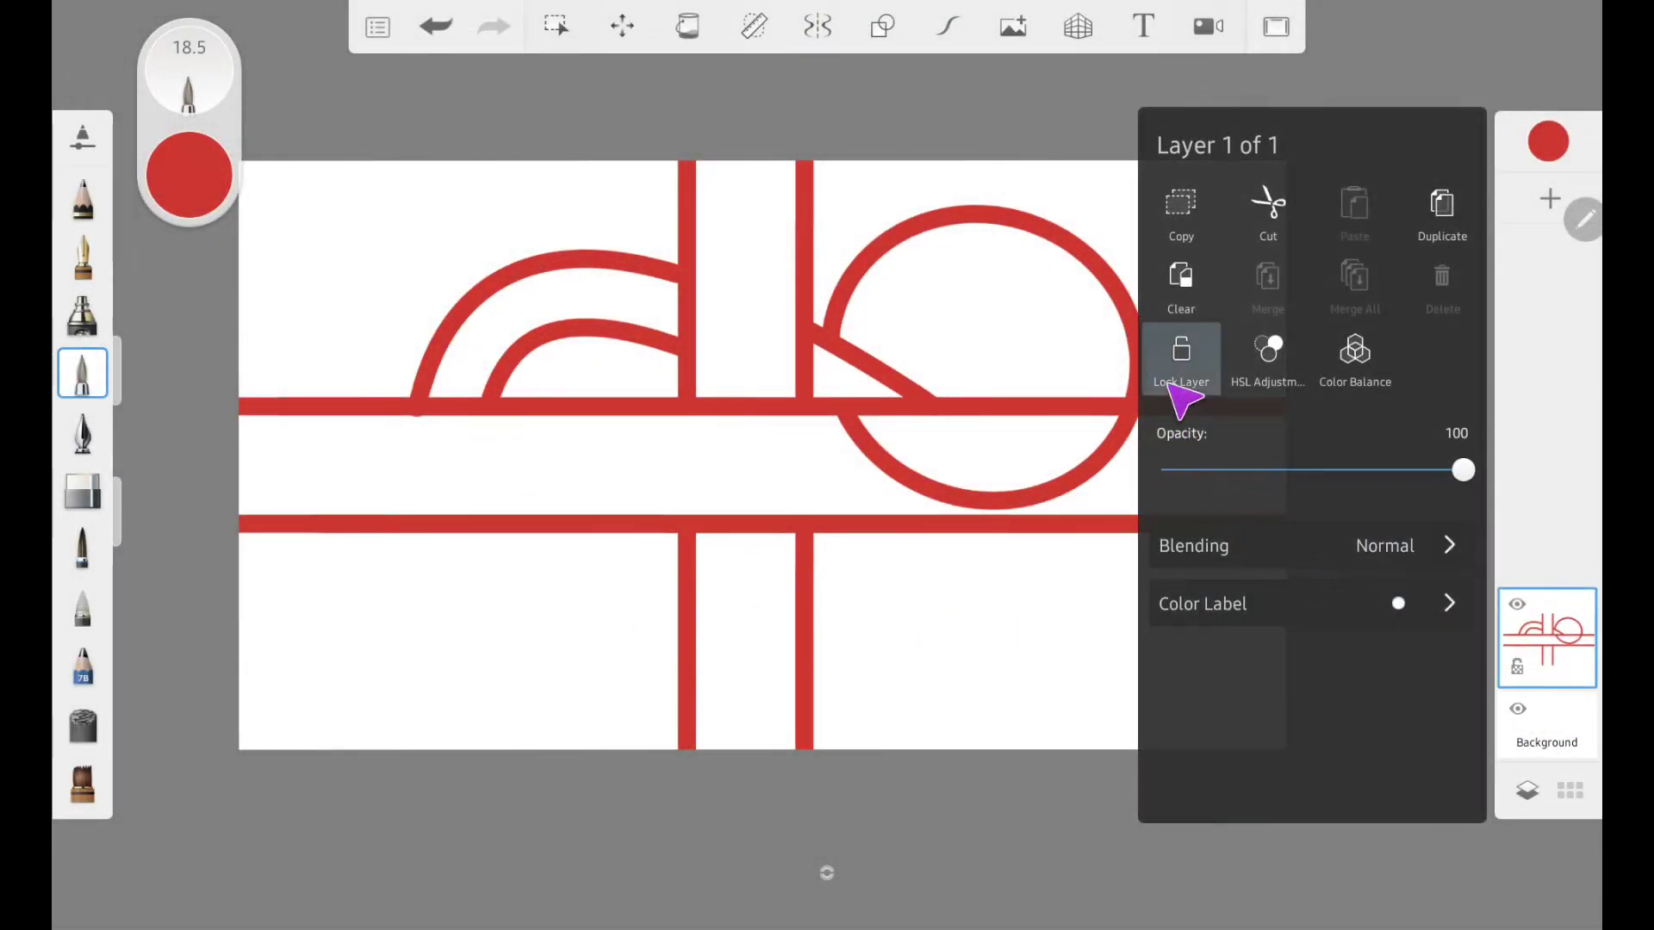
left_click(1189, 273)
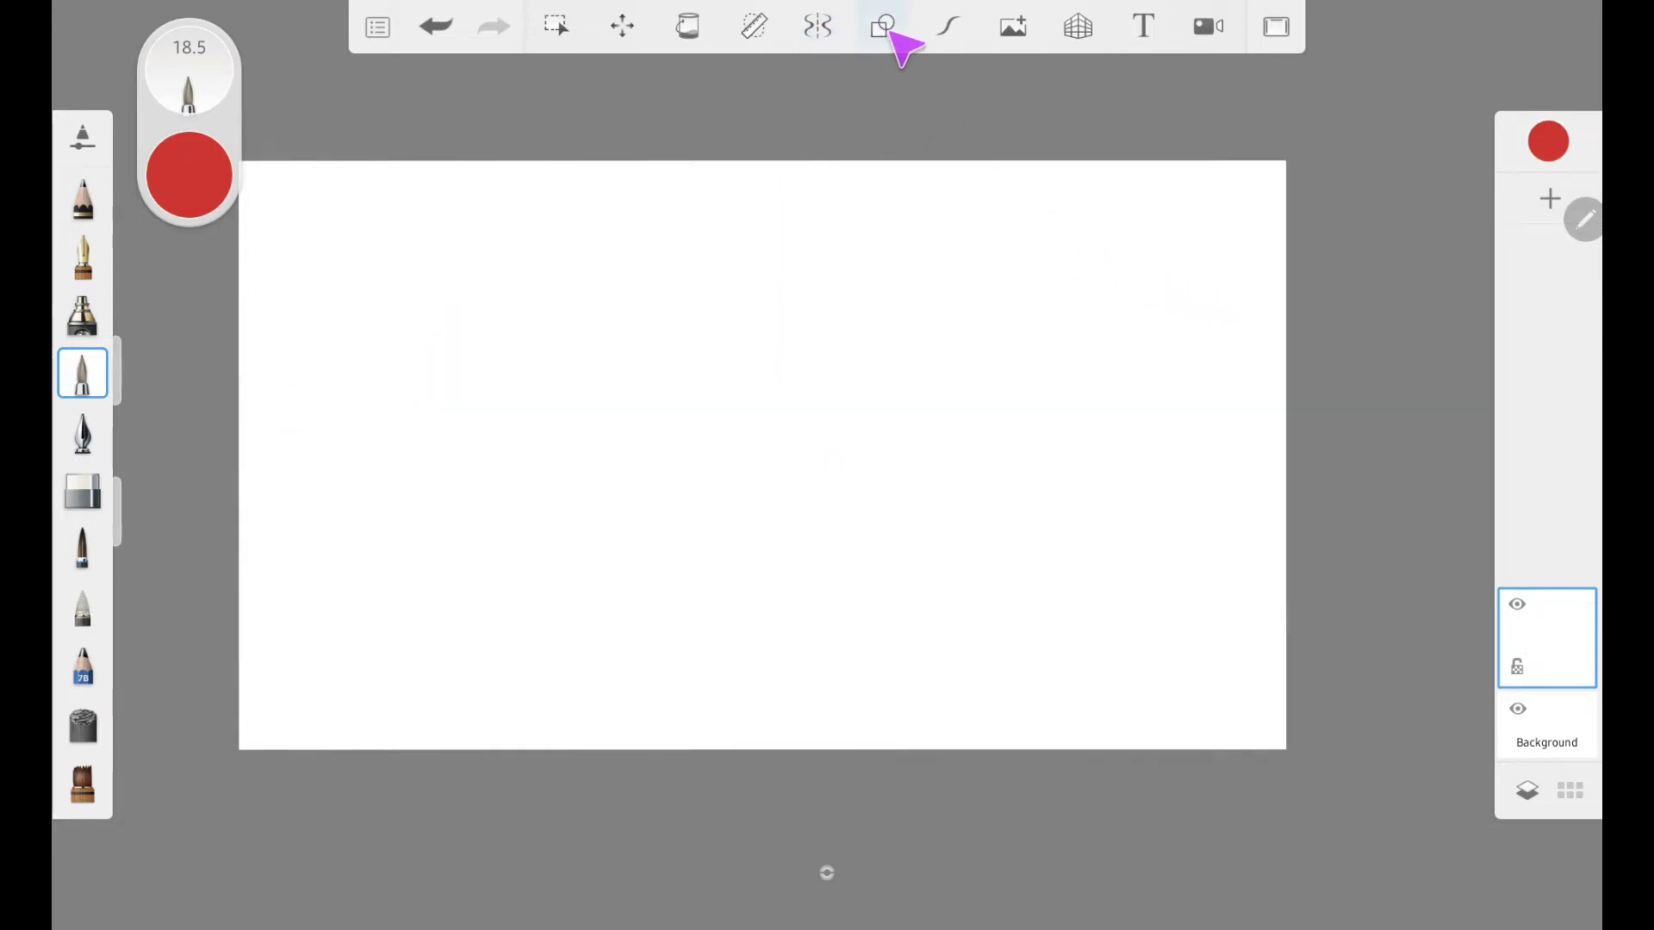
left_click(825, 48)
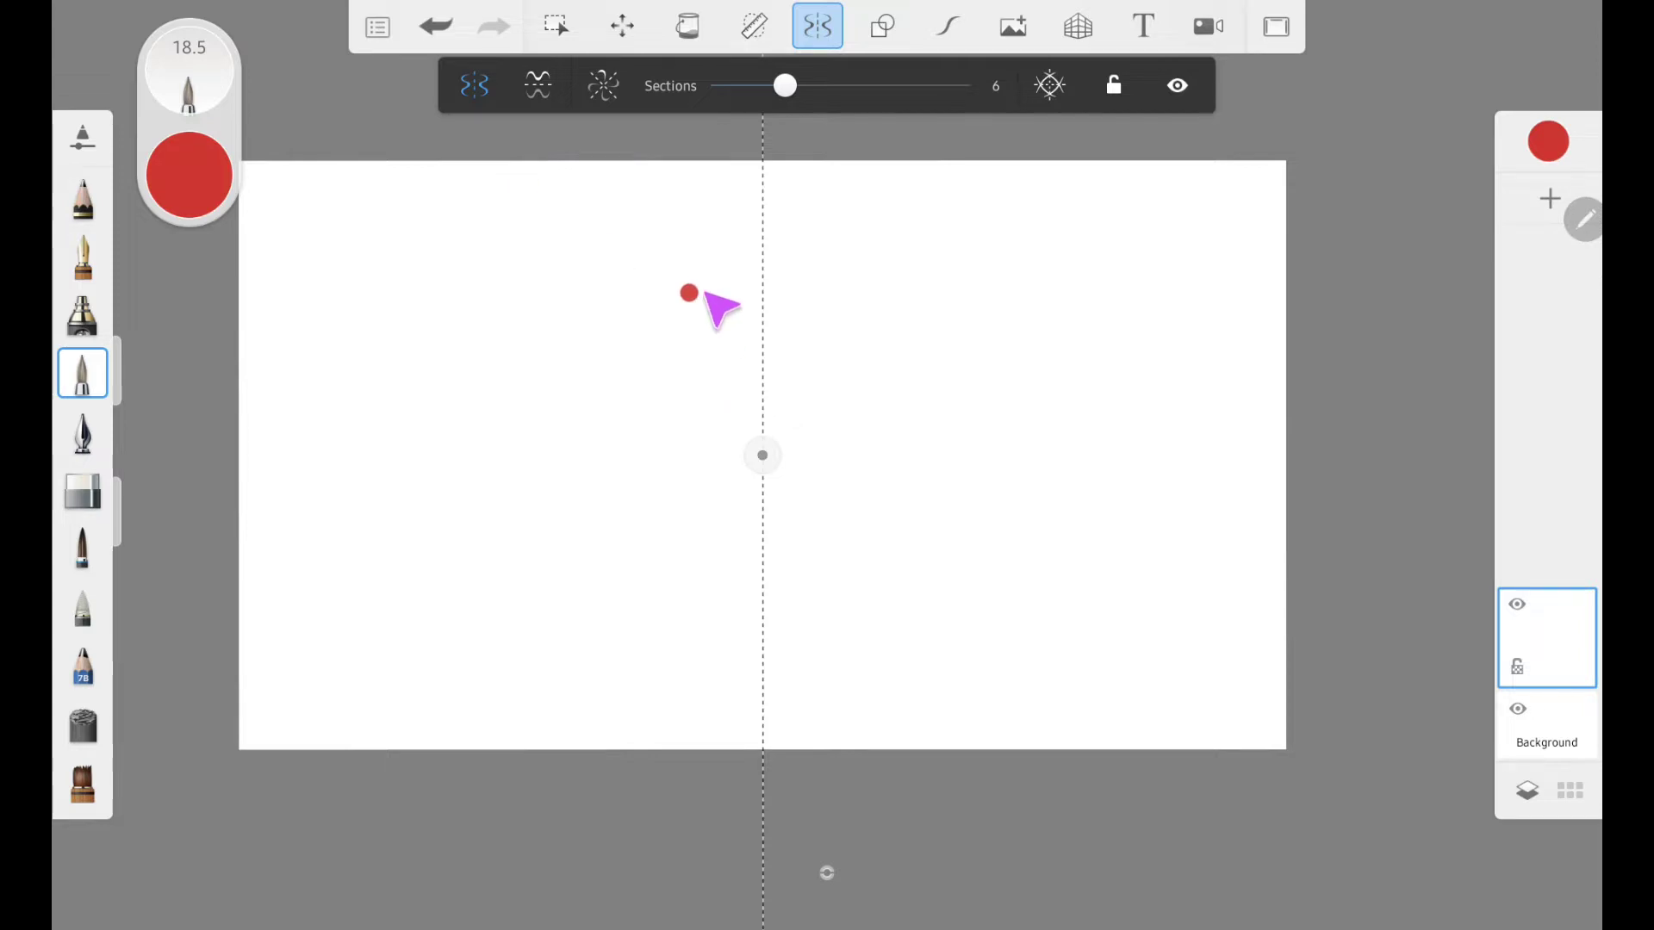
mouse_move(696, 272)
left_mouse_down()
mouse_move(667, 301)
mouse_move(701, 362)
mouse_move(675, 472)
mouse_move(693, 582)
mouse_move(679, 656)
mouse_move(696, 685)
left_mouse_up()
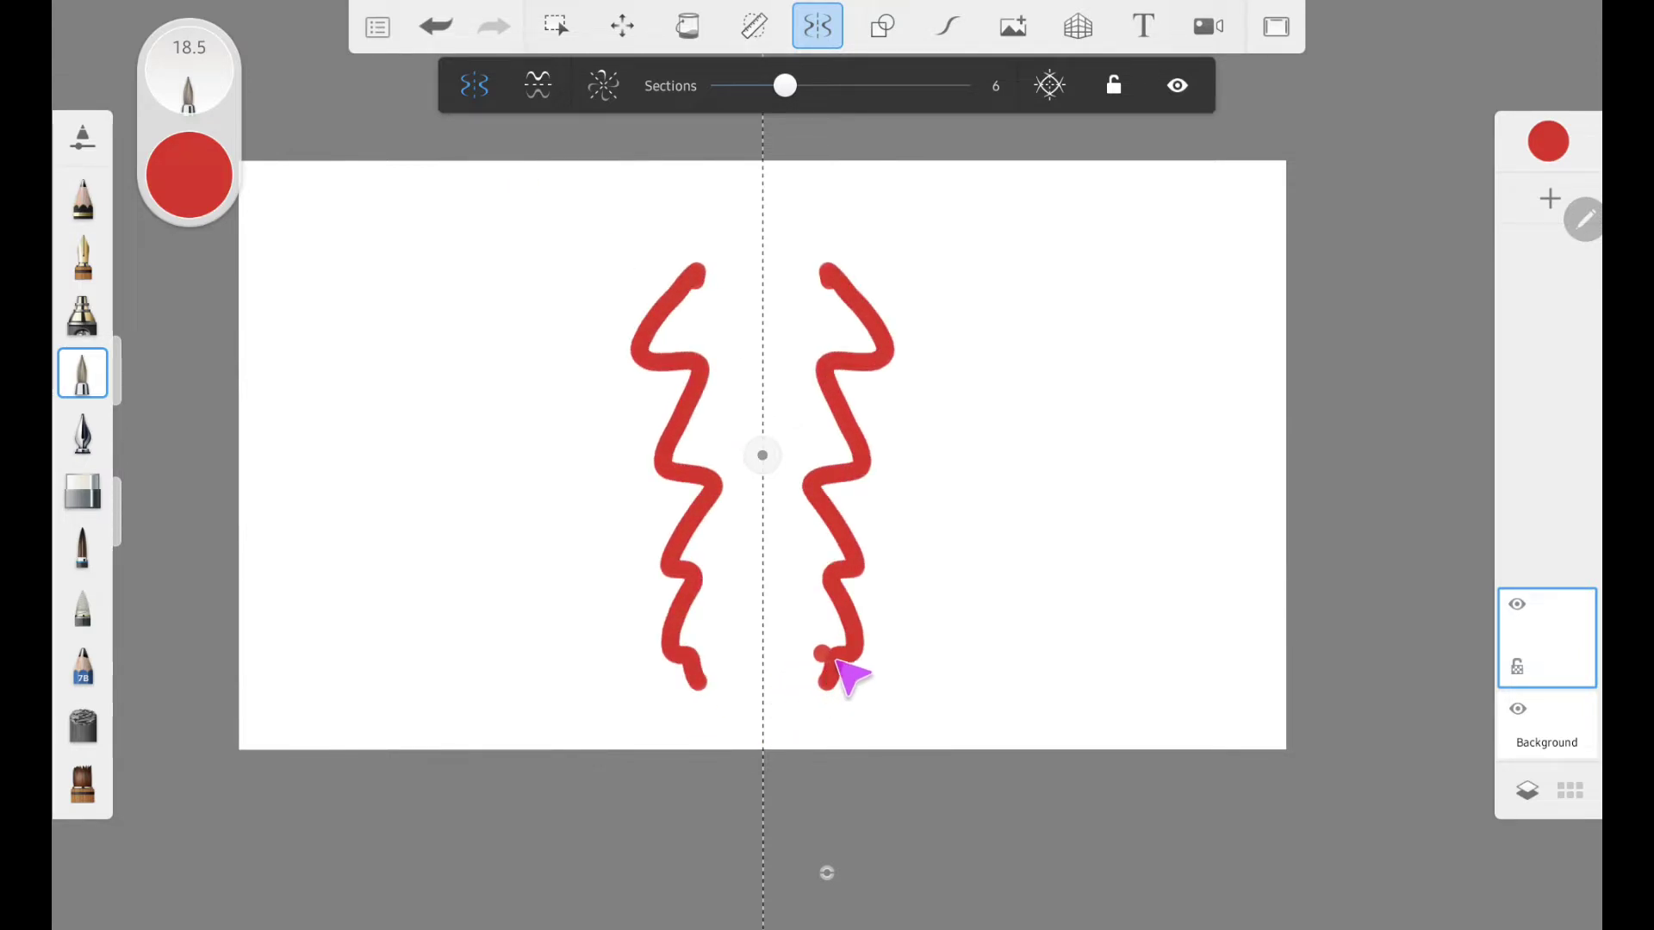
Add Symmetry X and draw wavy bands and zigzags mirrored into all four quarters.
left_click(537, 85)
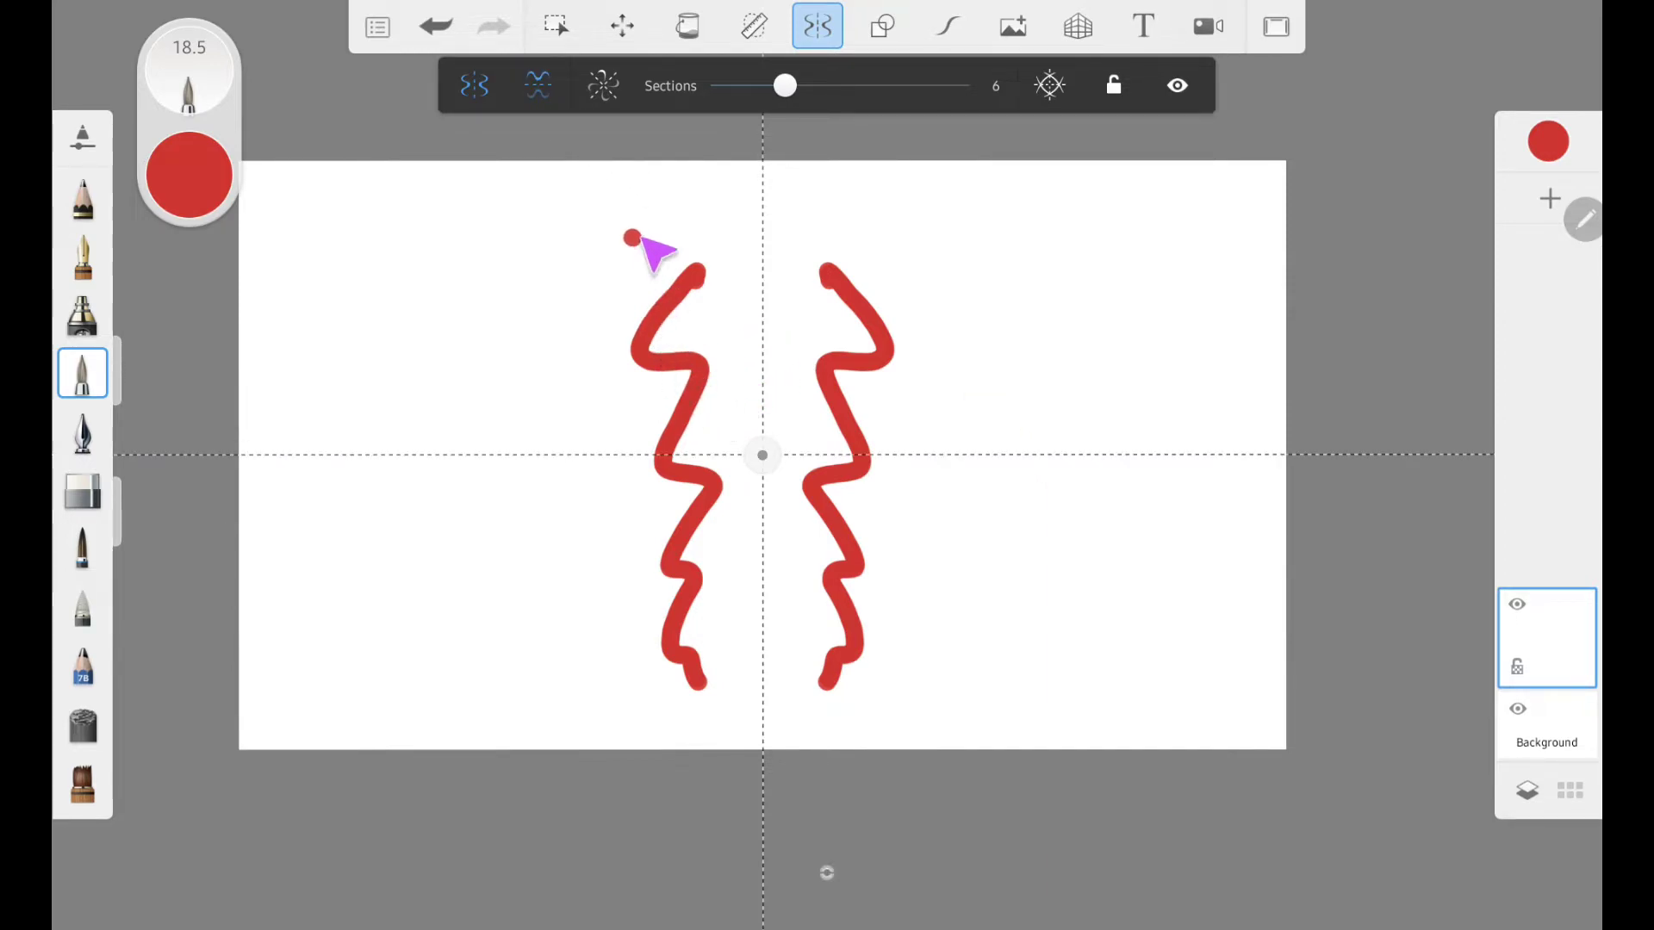
mouse_move(659, 209)
left_mouse_down()
mouse_move(713, 228)
mouse_move(762, 205)
mouse_move(1075, 237)
left_mouse_up()
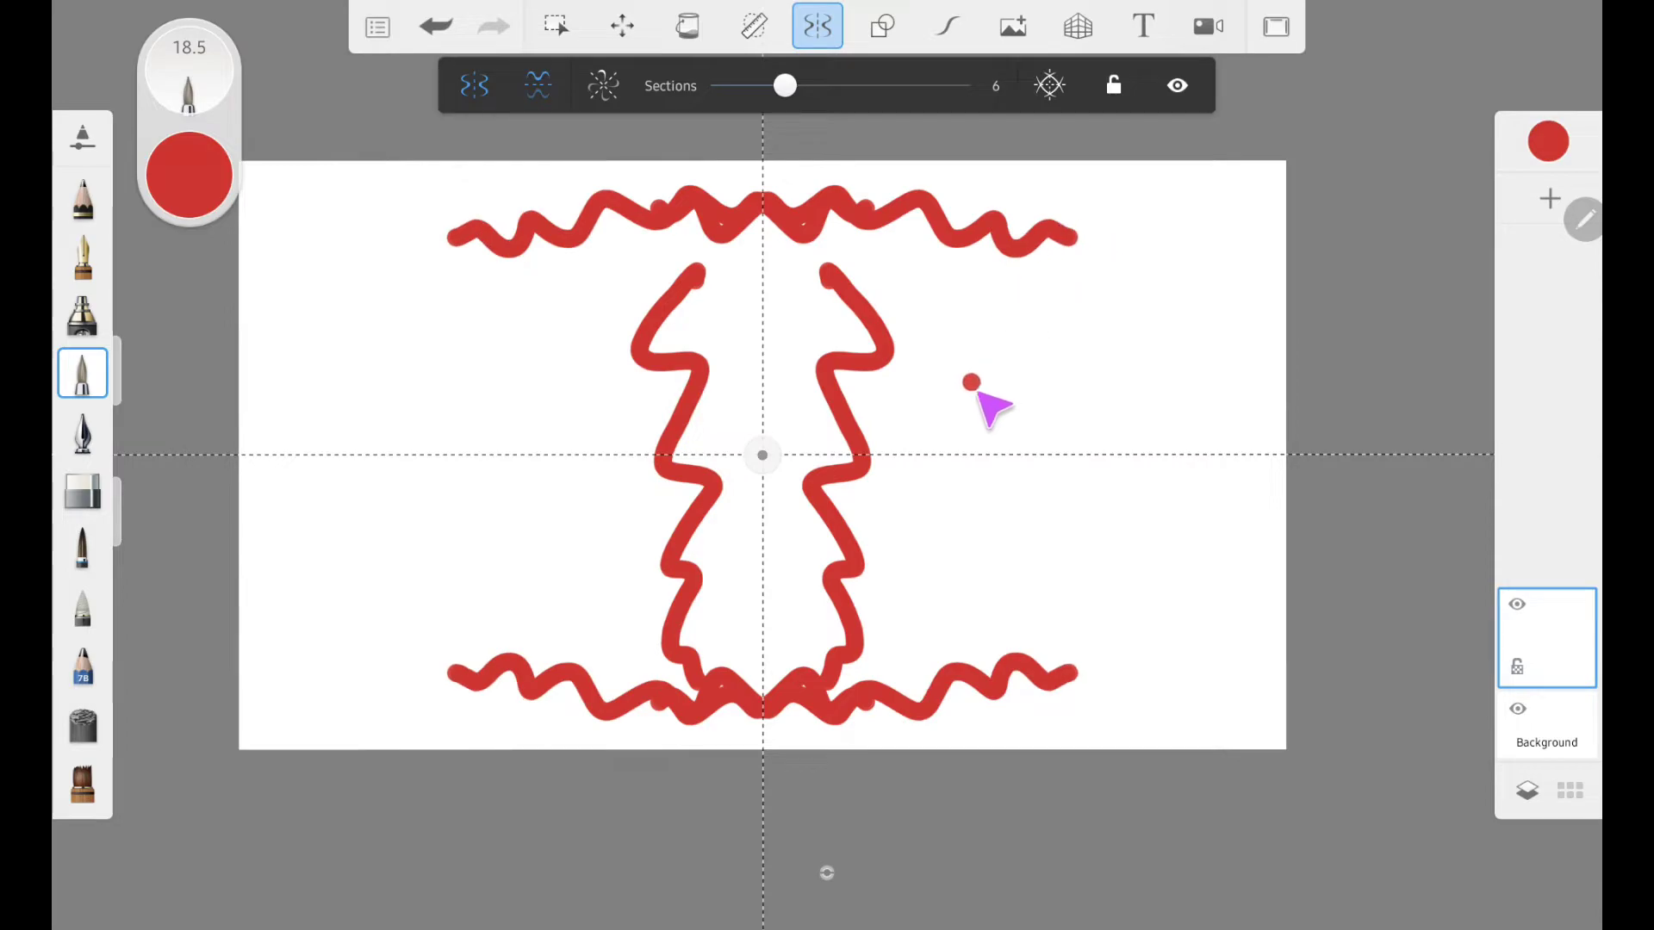
mouse_move(965, 350)
left_mouse_down()
mouse_move(969, 452)
mouse_move(1030, 547)
left_mouse_up()
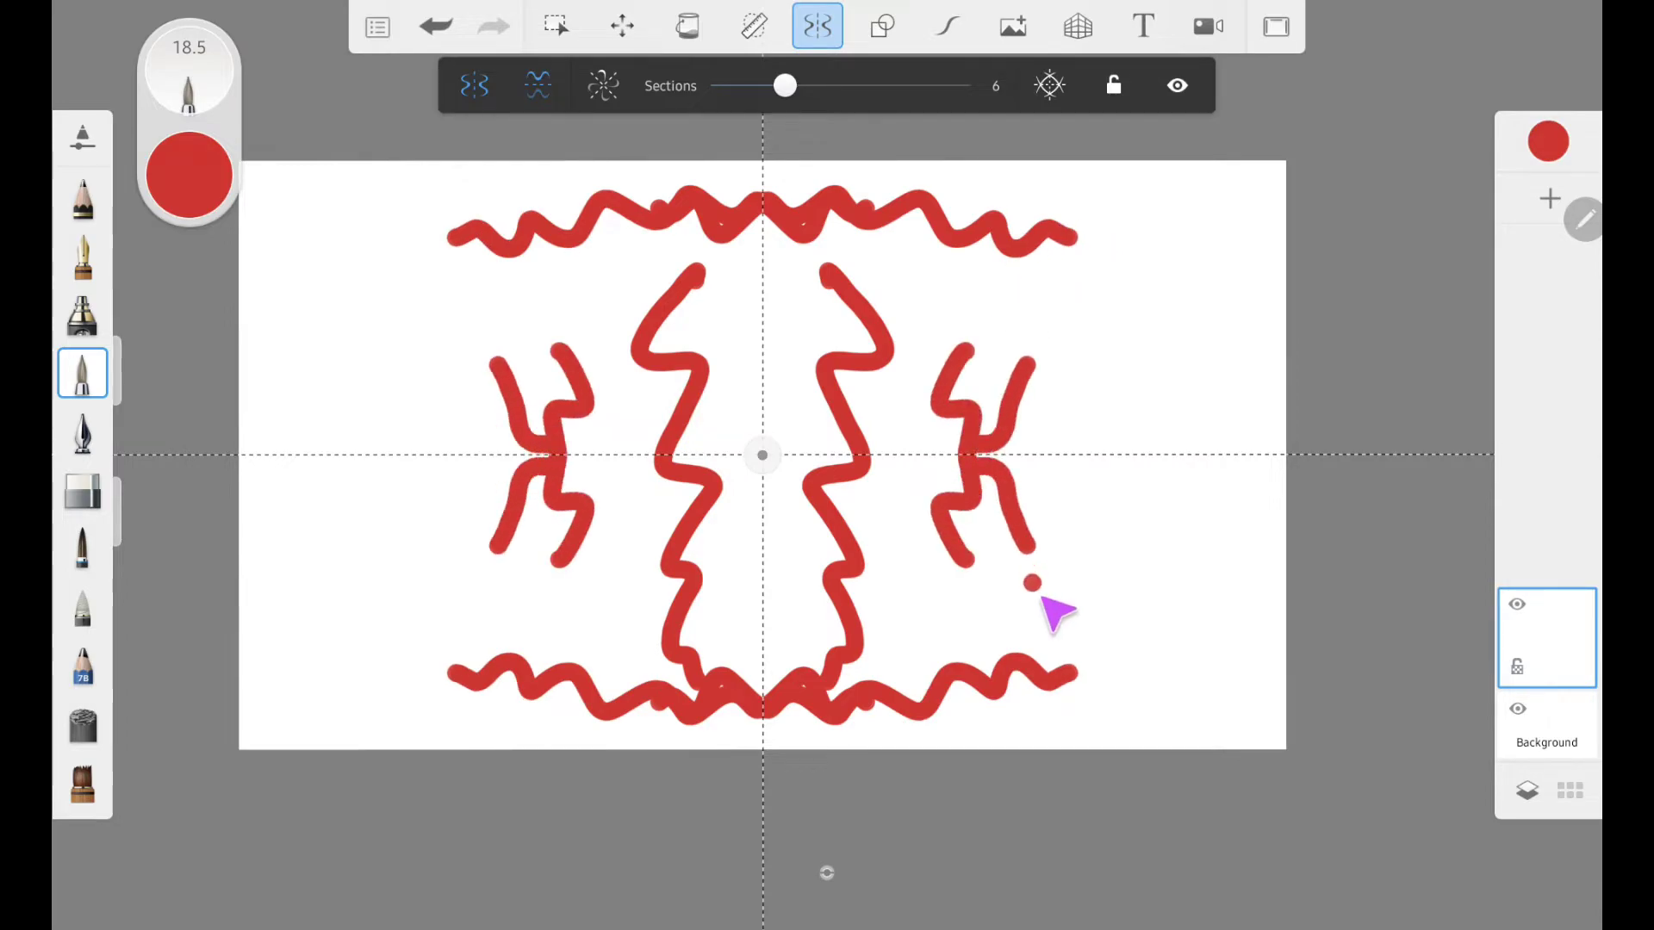
left_click(607, 87)
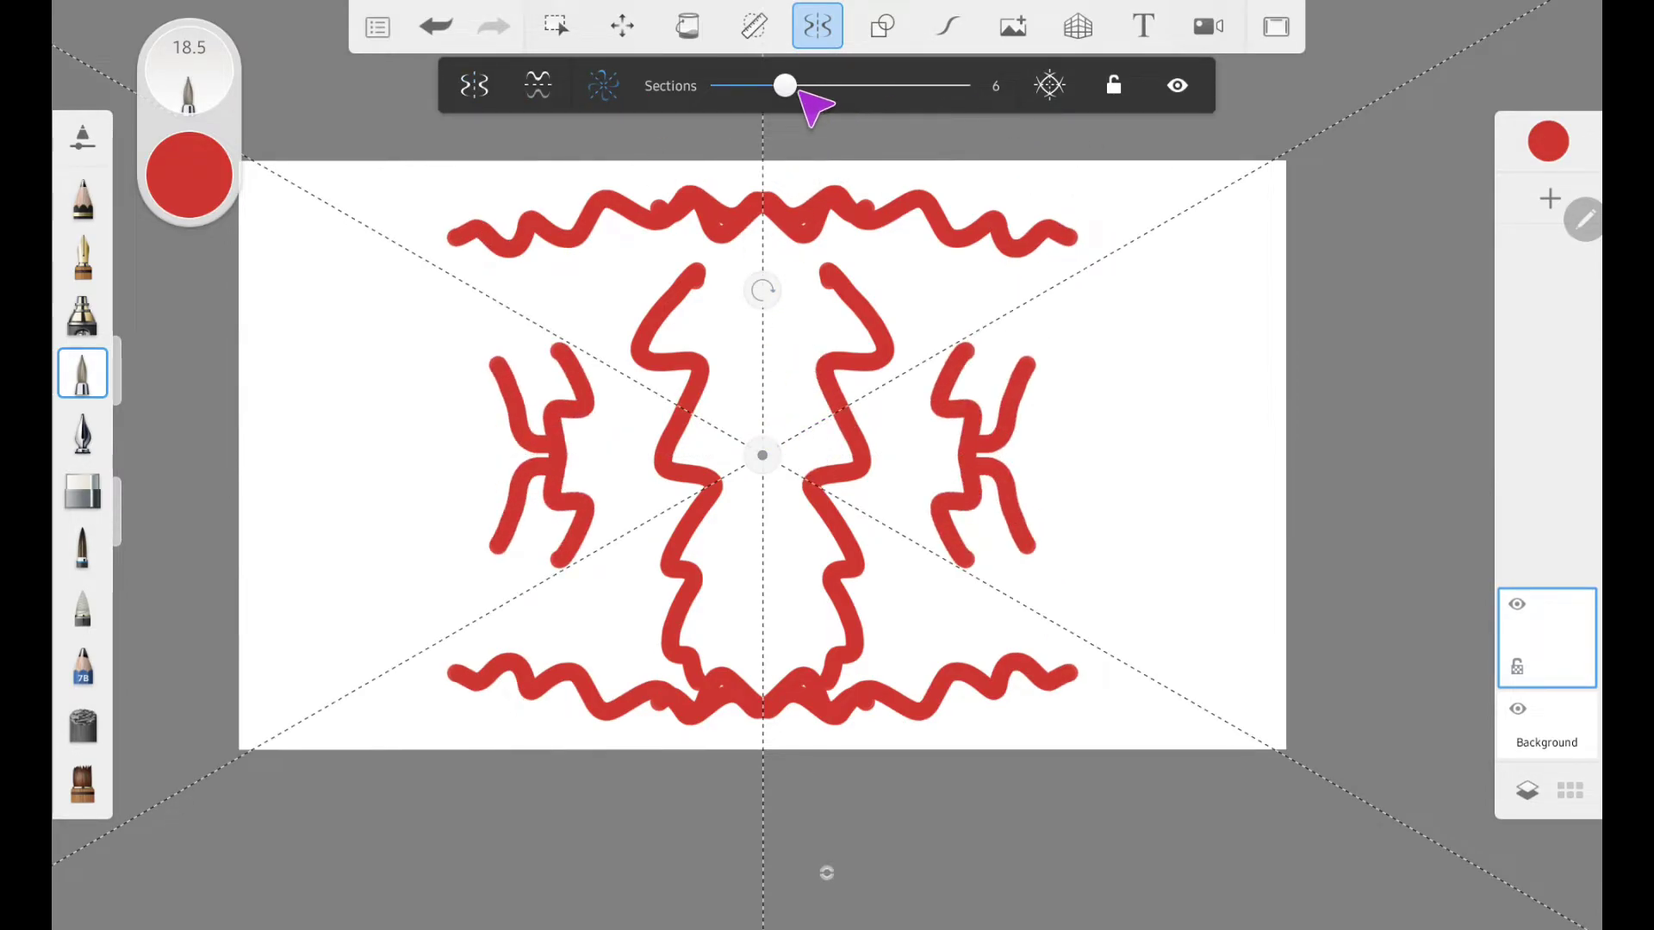
Set radial symmetry to 13 sections and draw radiating red squiggles around a filled red disc.
left_click_drag(785, 86, 914, 86)
mouse_move(840, 498)
left_mouse_down()
mouse_move(1129, 404)
mouse_move(1049, 438)
mouse_move(1094, 379)
left_mouse_up()
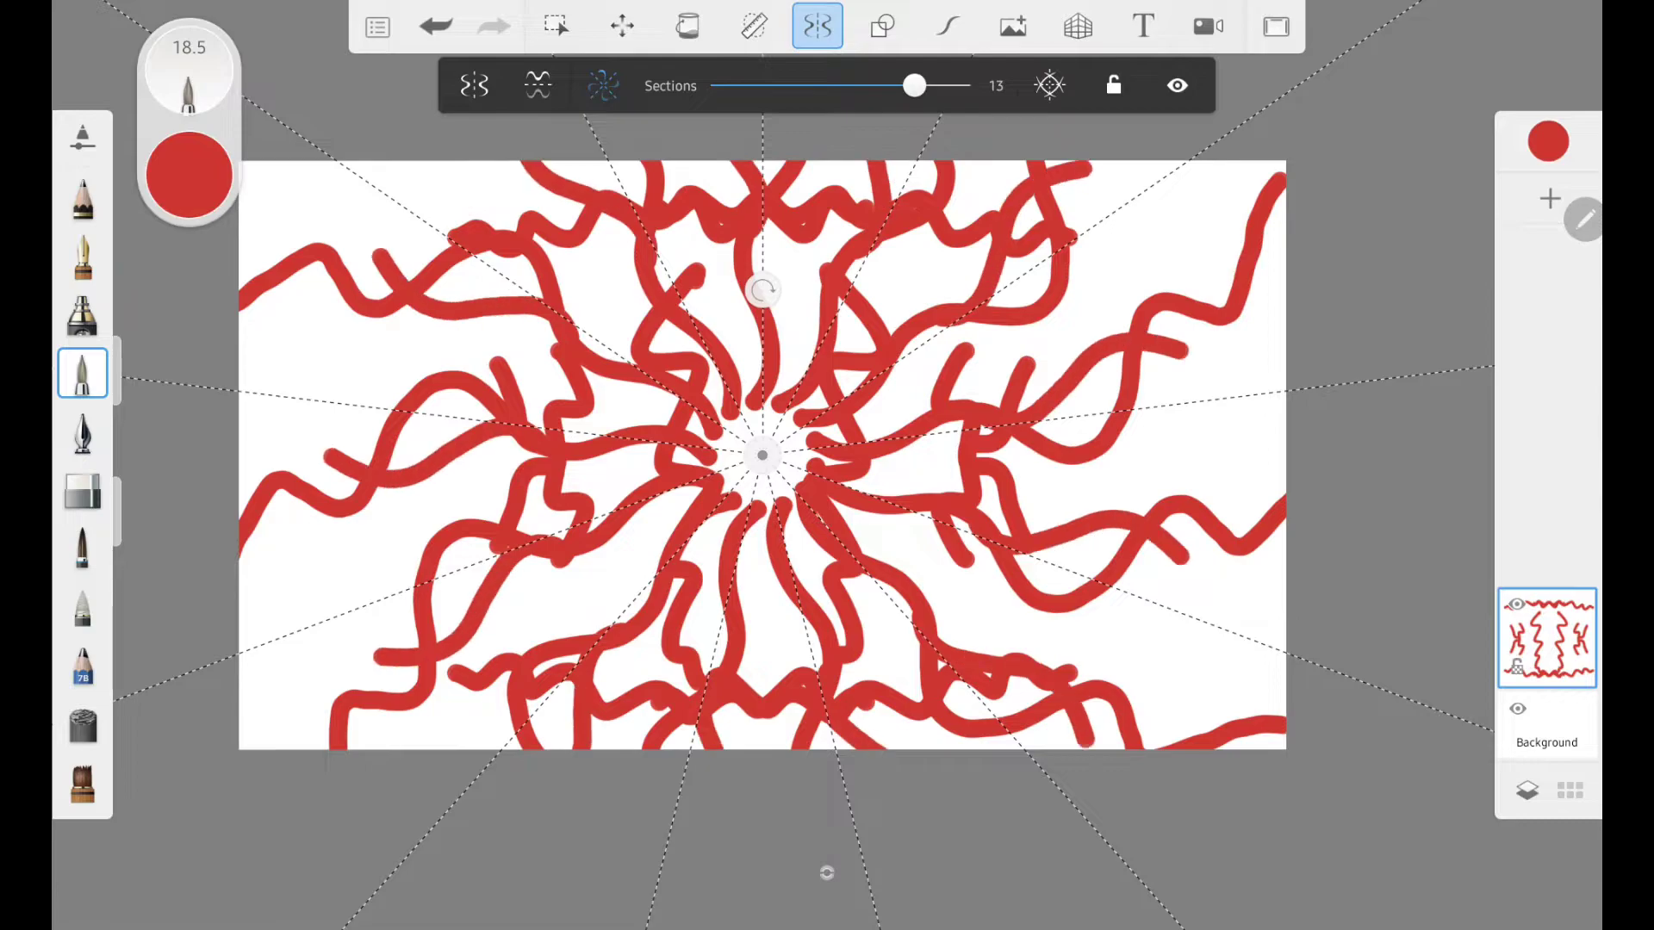
mouse_move(1034, 277)
left_mouse_down()
mouse_move(1139, 280)
mouse_move(1094, 199)
left_mouse_up()
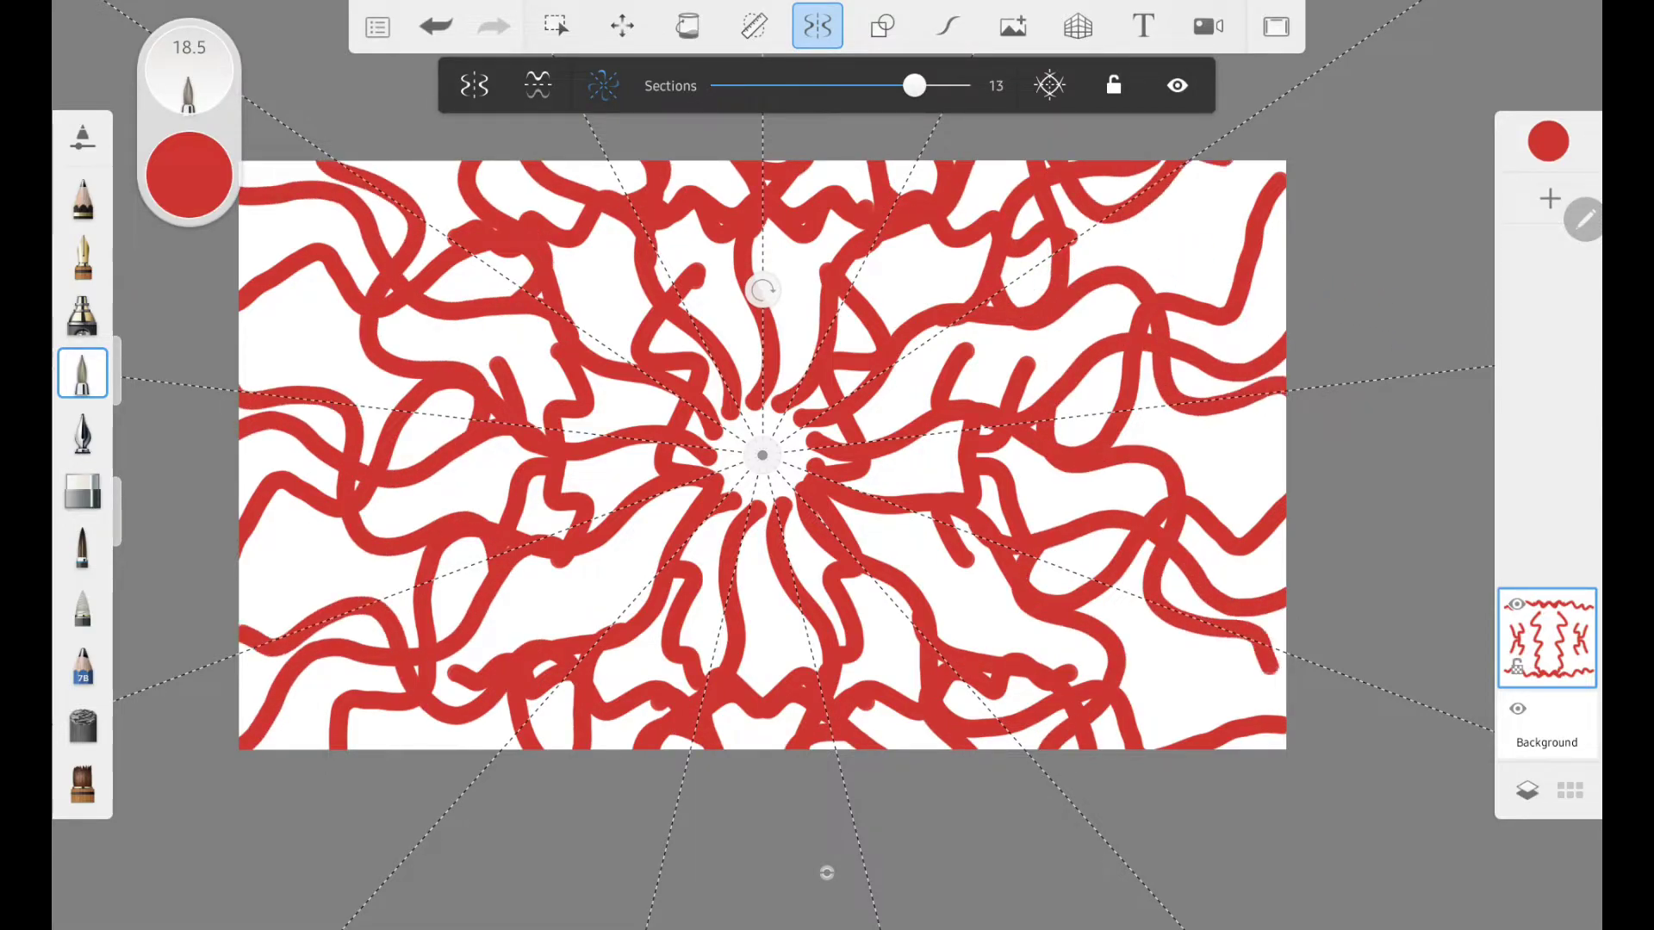
mouse_move(788, 448)
left_mouse_down()
mouse_move(750, 387)
mouse_move(796, 344)
left_mouse_up()
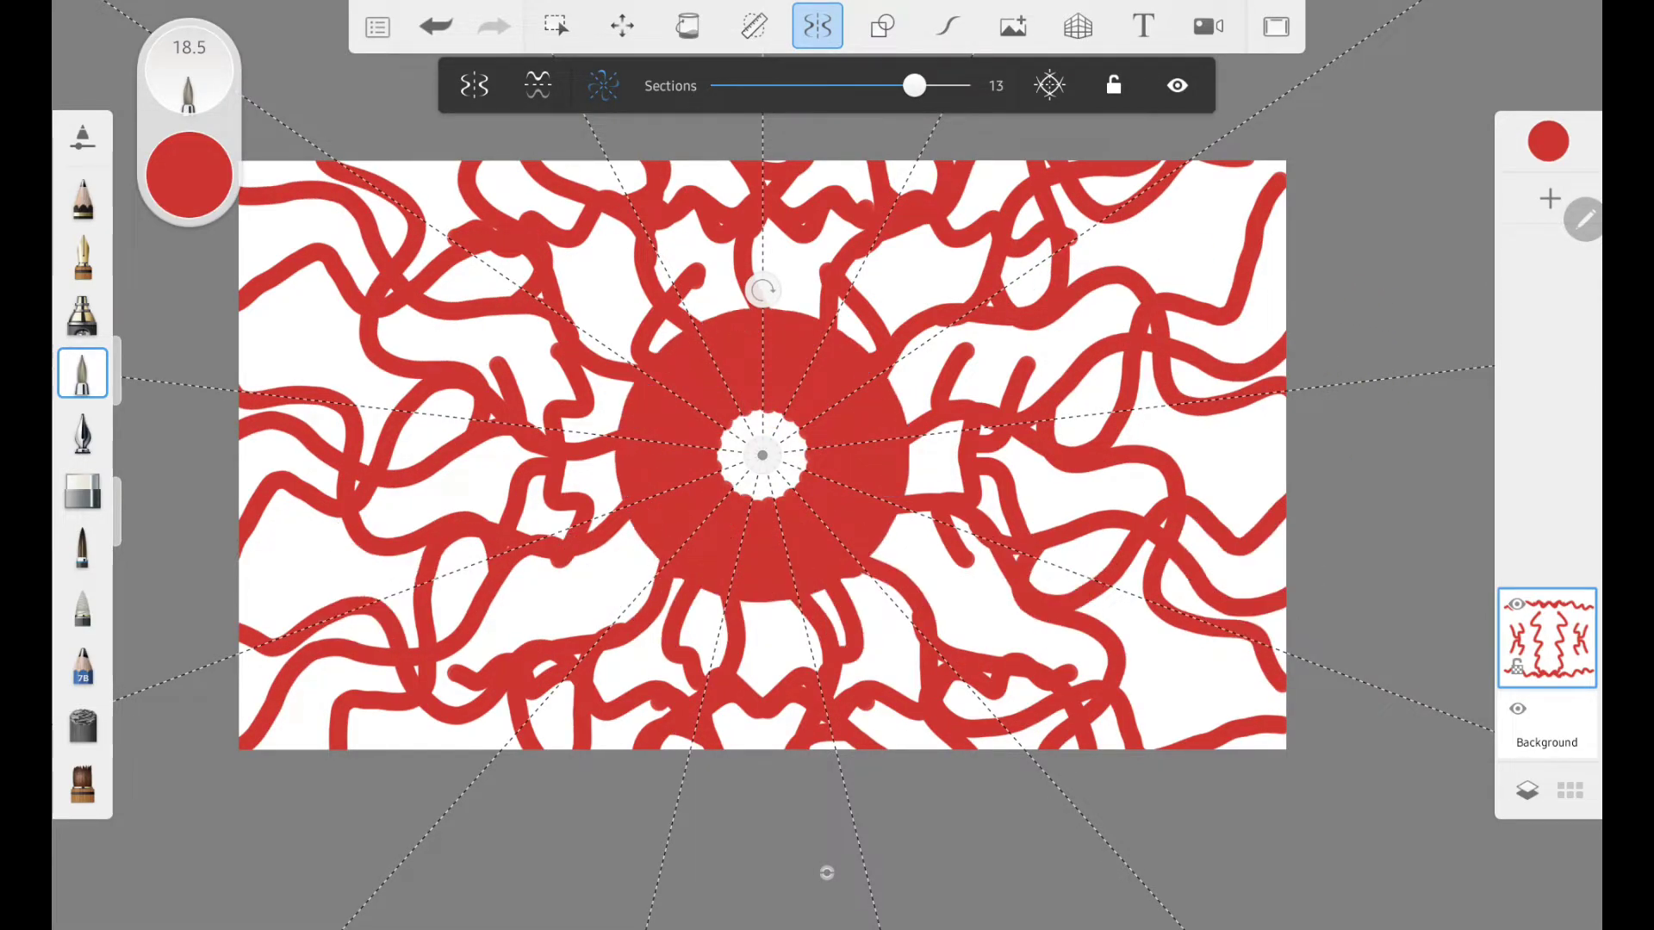
mouse_move(788, 470)
left_mouse_down()
mouse_move(917, 543)
mouse_move(956, 637)
left_mouse_up()
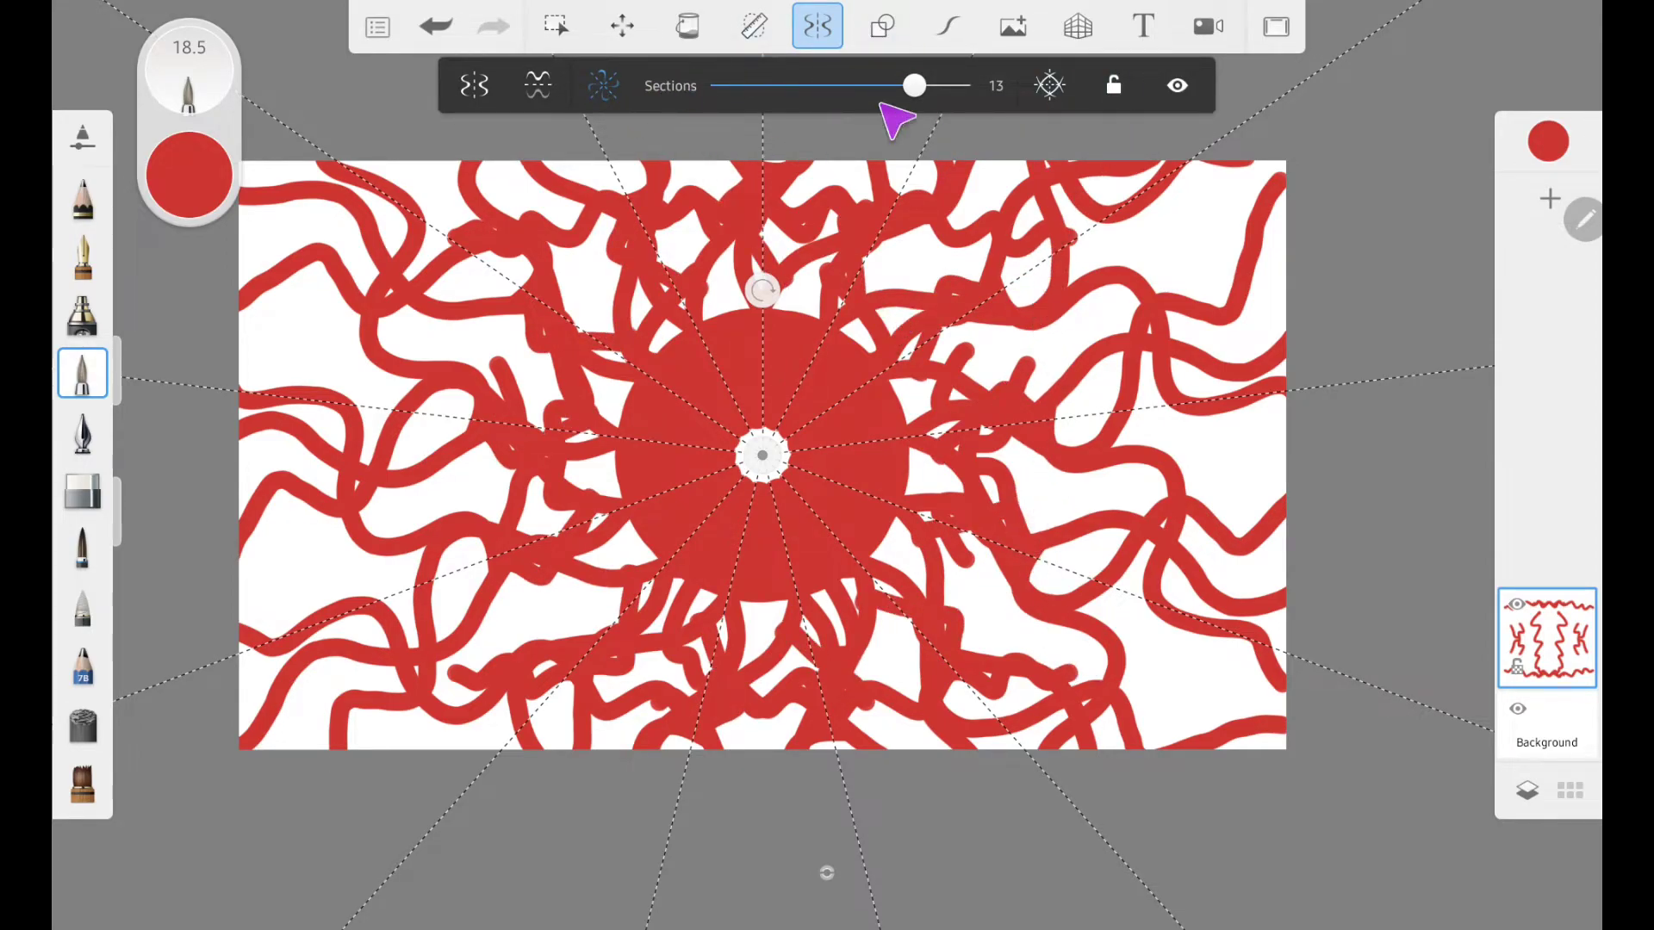
left_click(1583, 663)
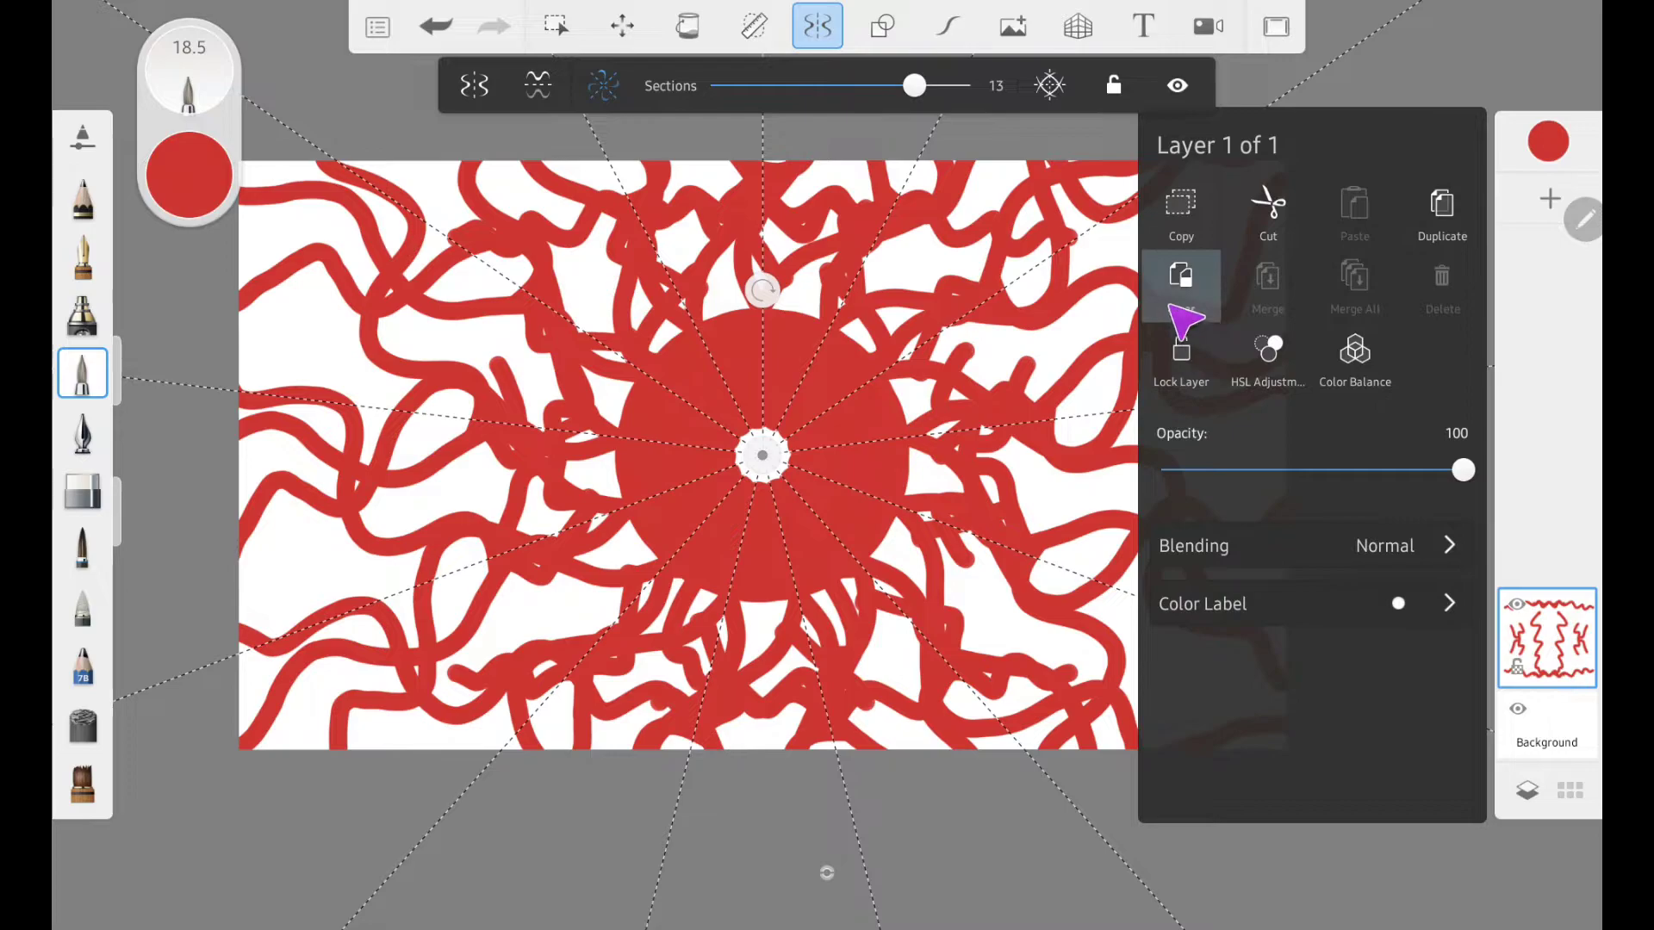
Clear the layer, turn off Symmetry, and draw a red circle with Draw Shapes.
left_click(1173, 297)
left_click(829, 38)
left_click(891, 37)
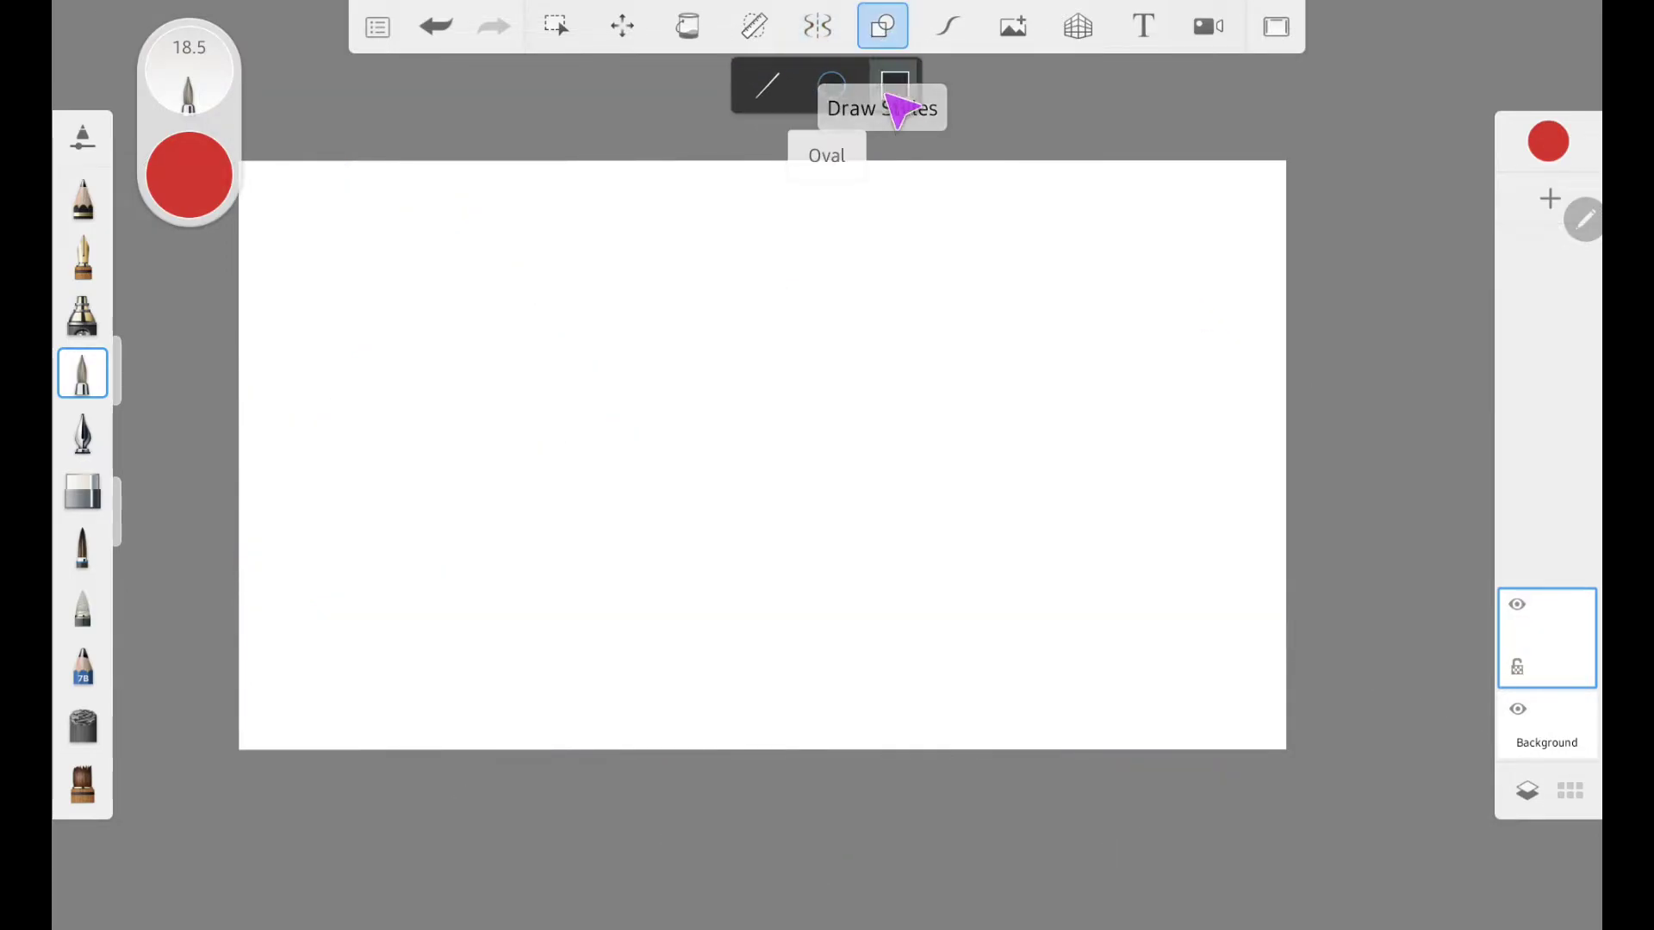
left_click_drag(778, 533, 791, 568)
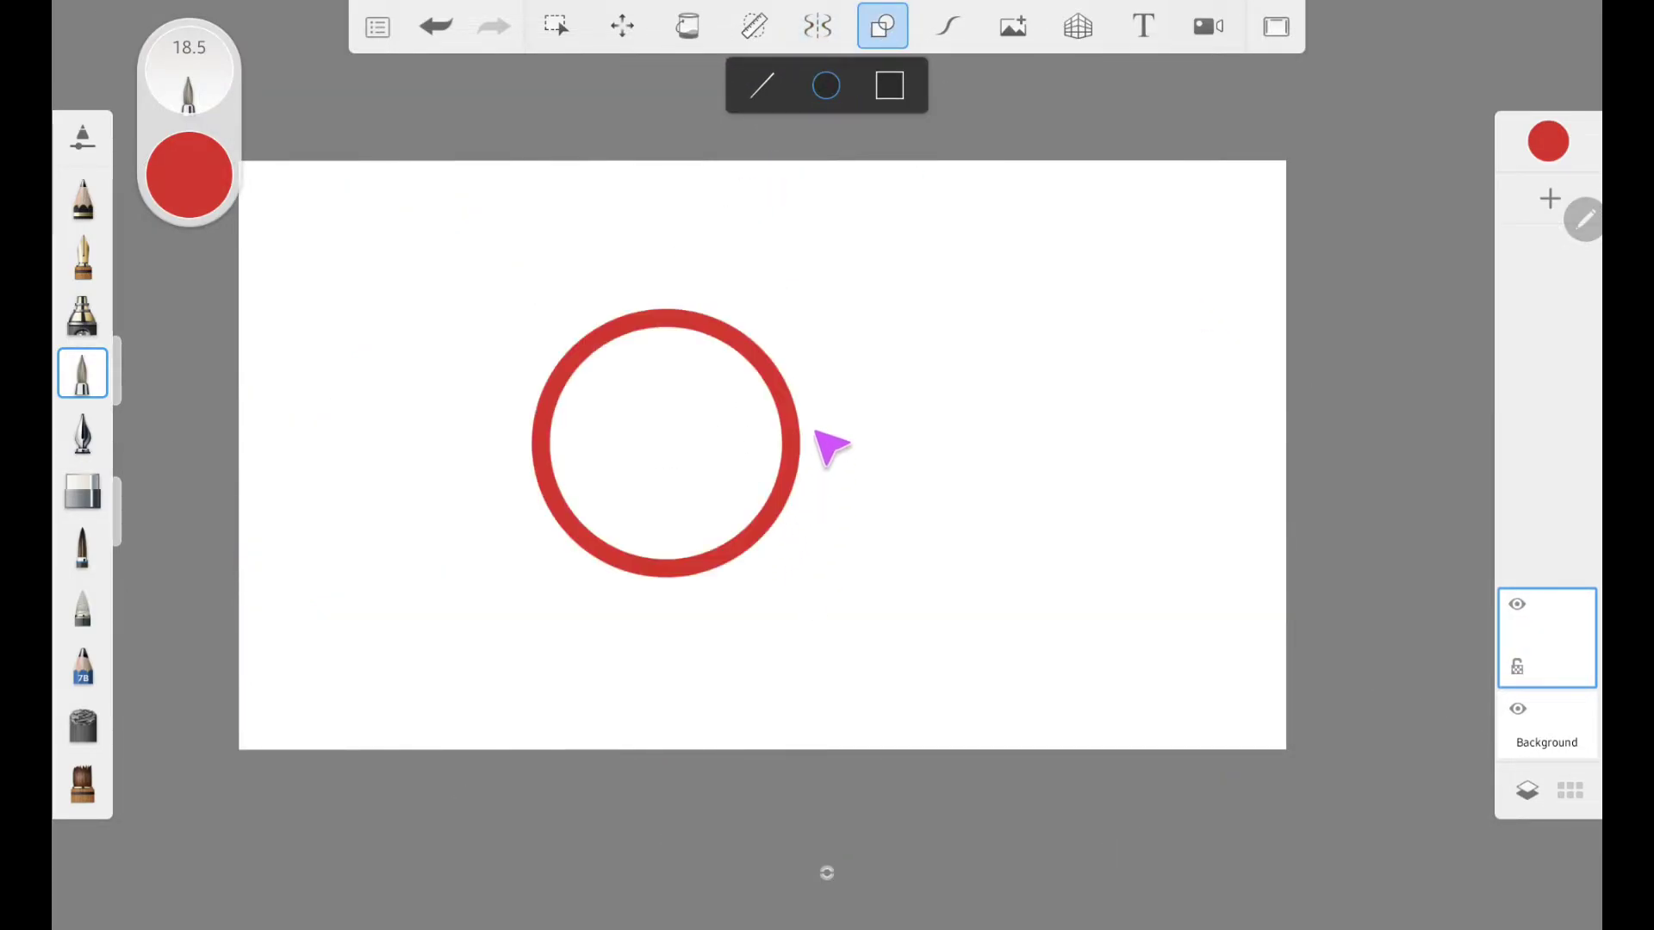
Add a red rectangle and three straight red lines as shapes, then leave shape mode.
left_click(890, 85)
left_click_drag(922, 247, 1078, 470)
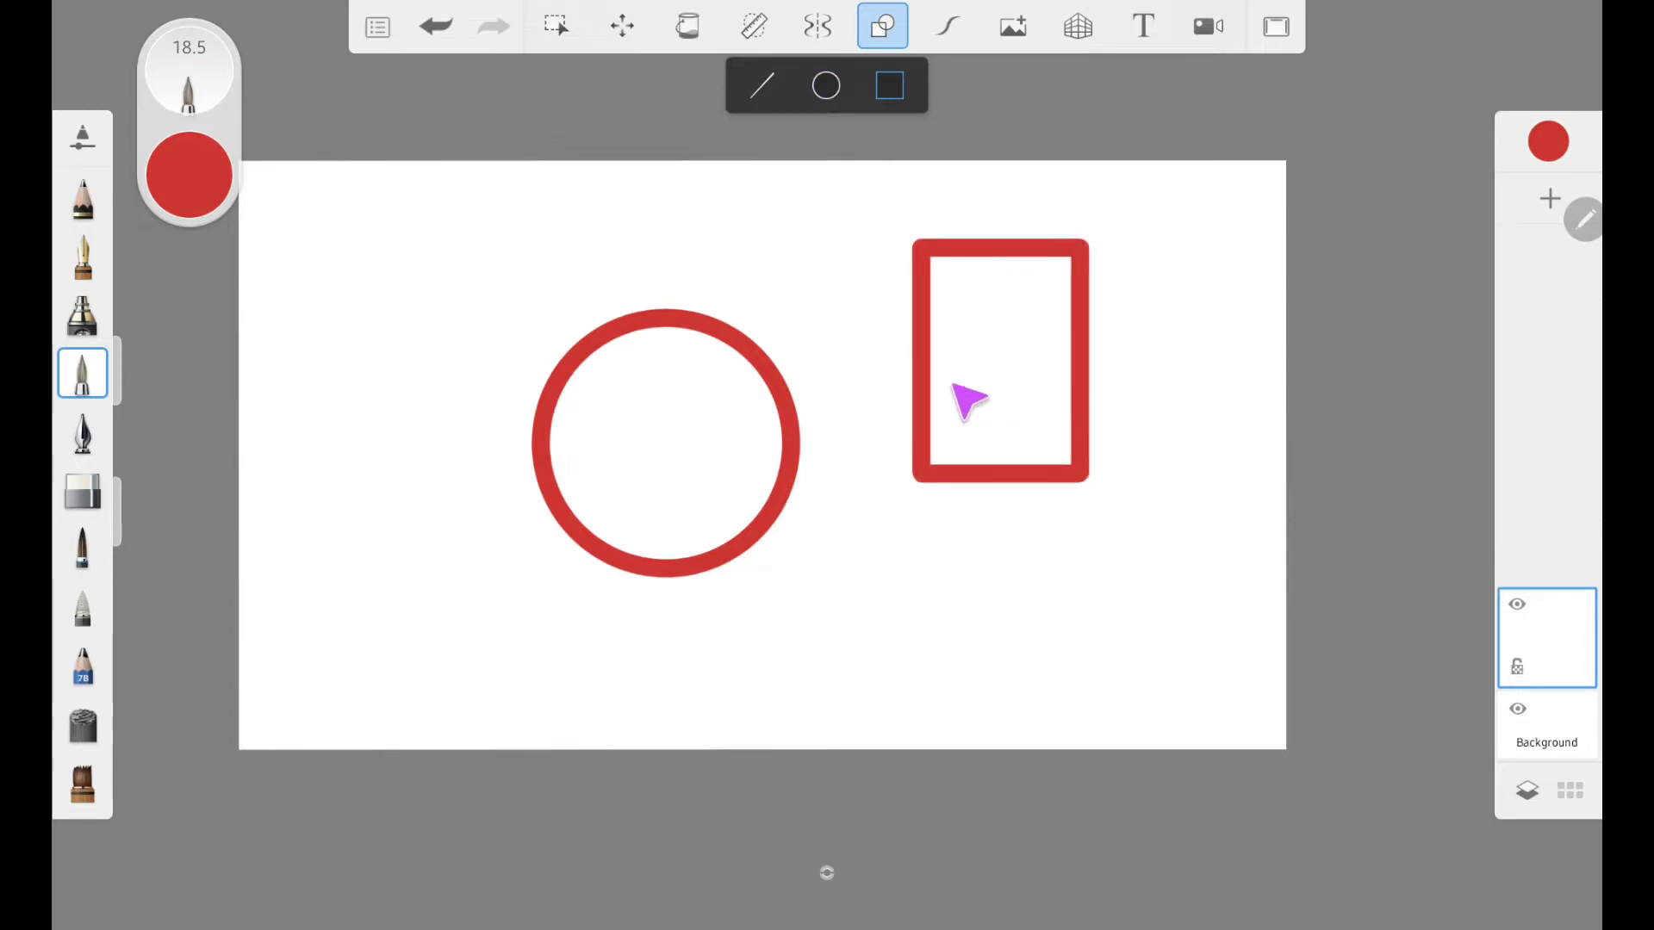
left_click(762, 86)
left_click_drag(425, 395, 641, 227)
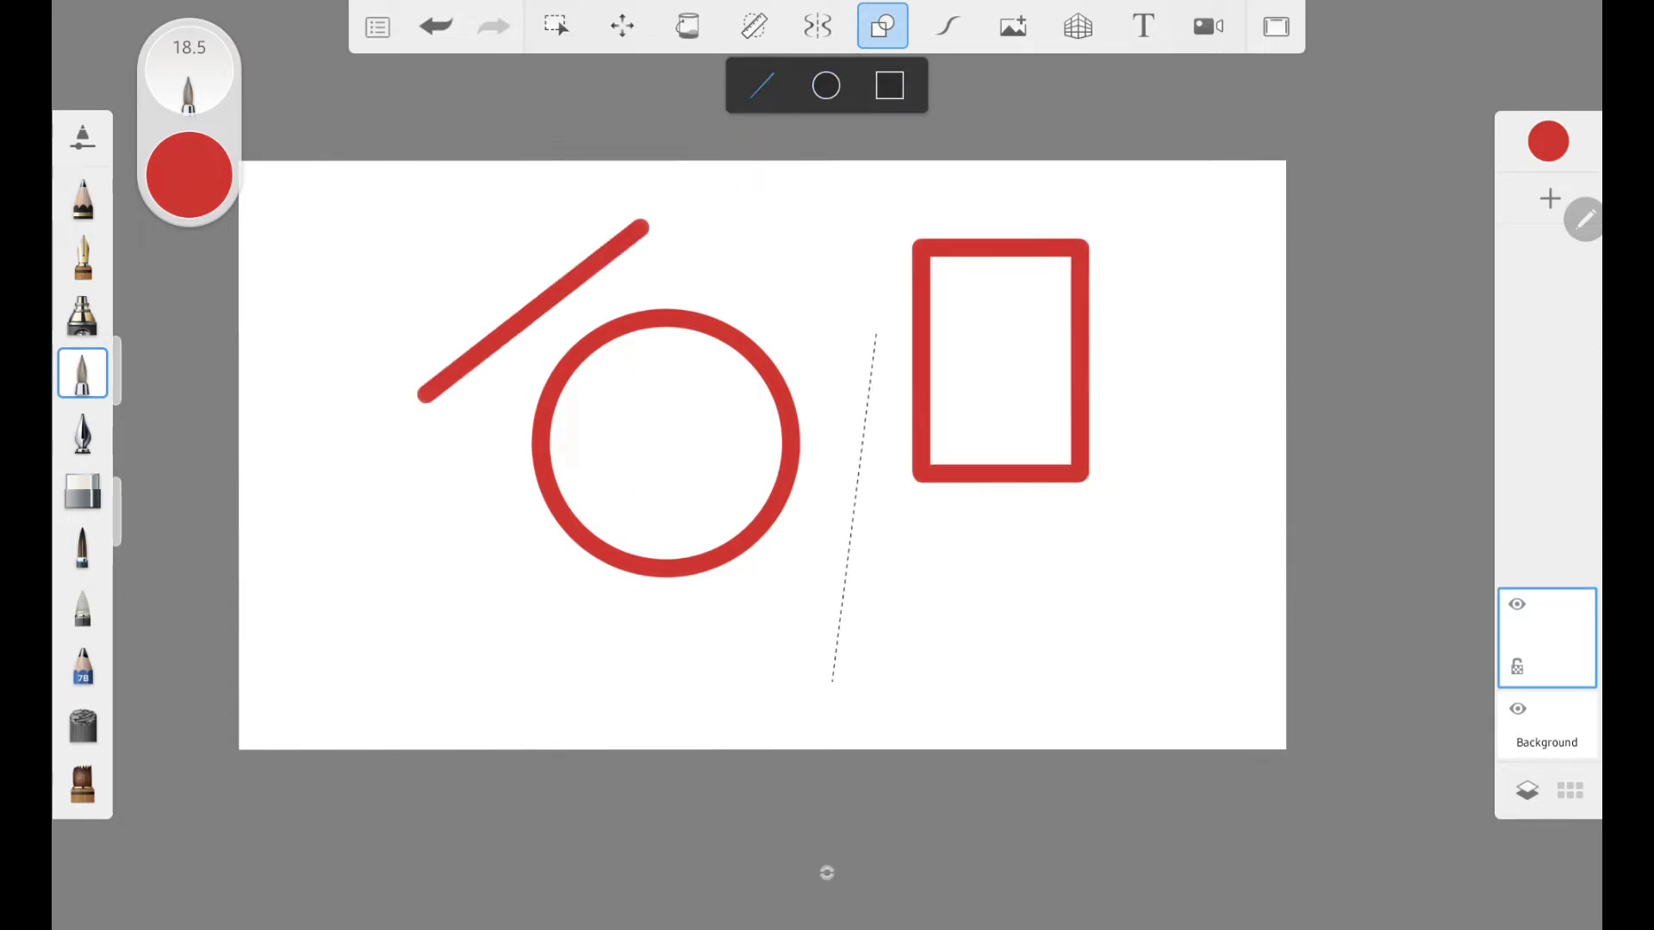
left_click_drag(832, 681, 876, 334)
left_click_drag(1187, 597, 1159, 254)
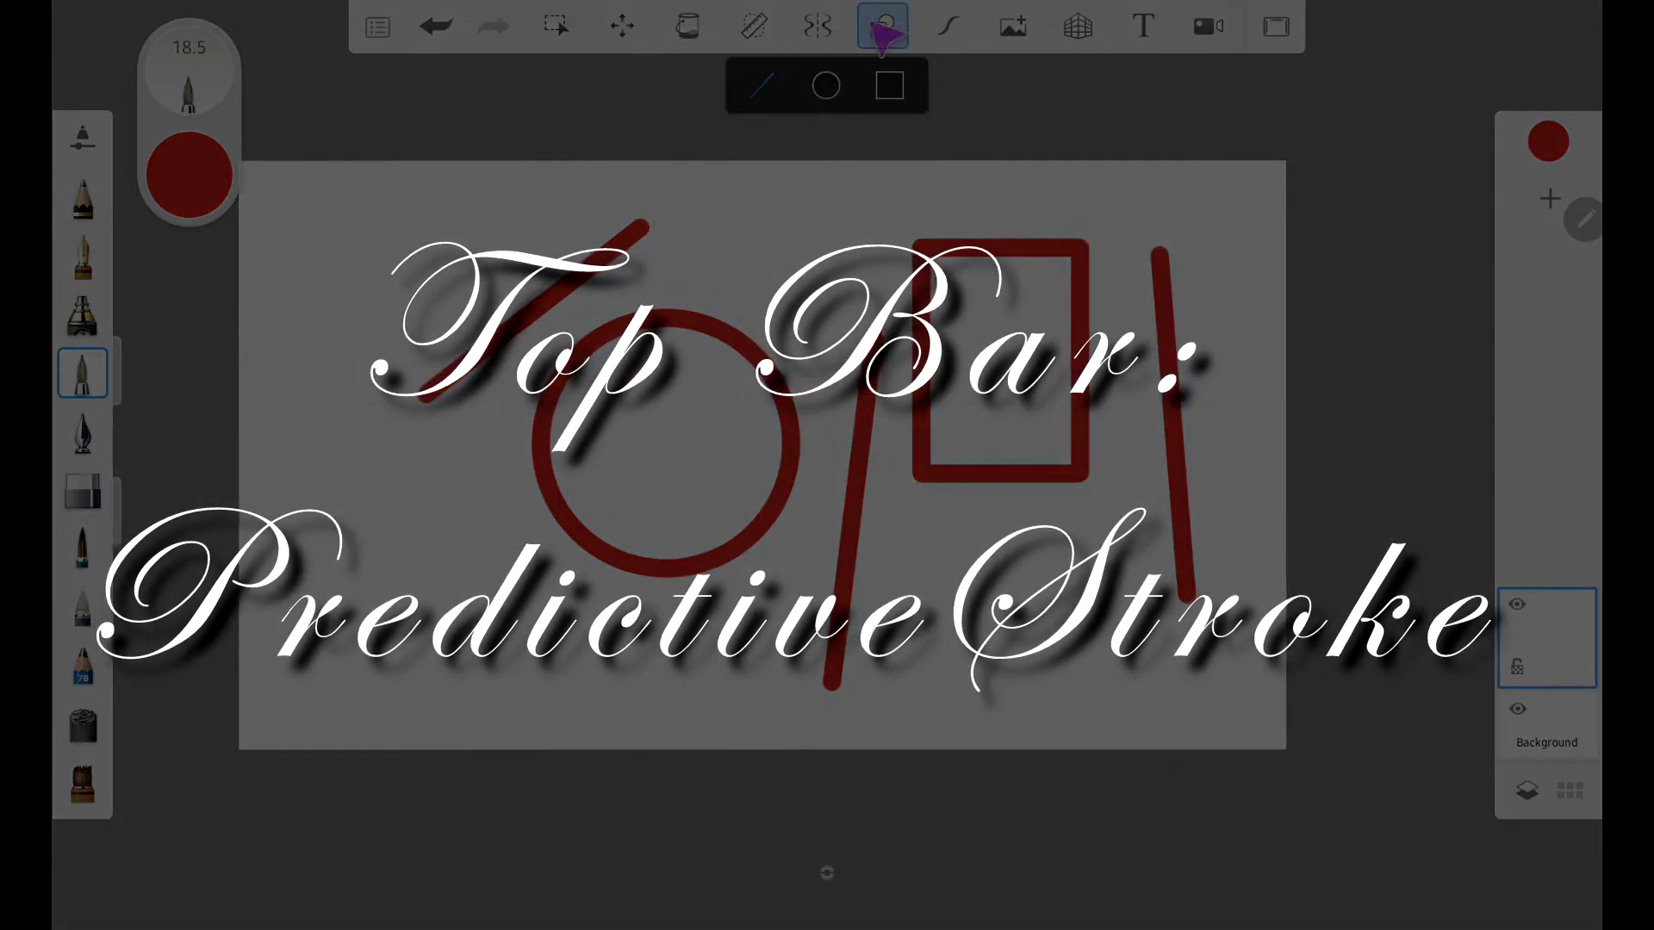
left_click(882, 25)
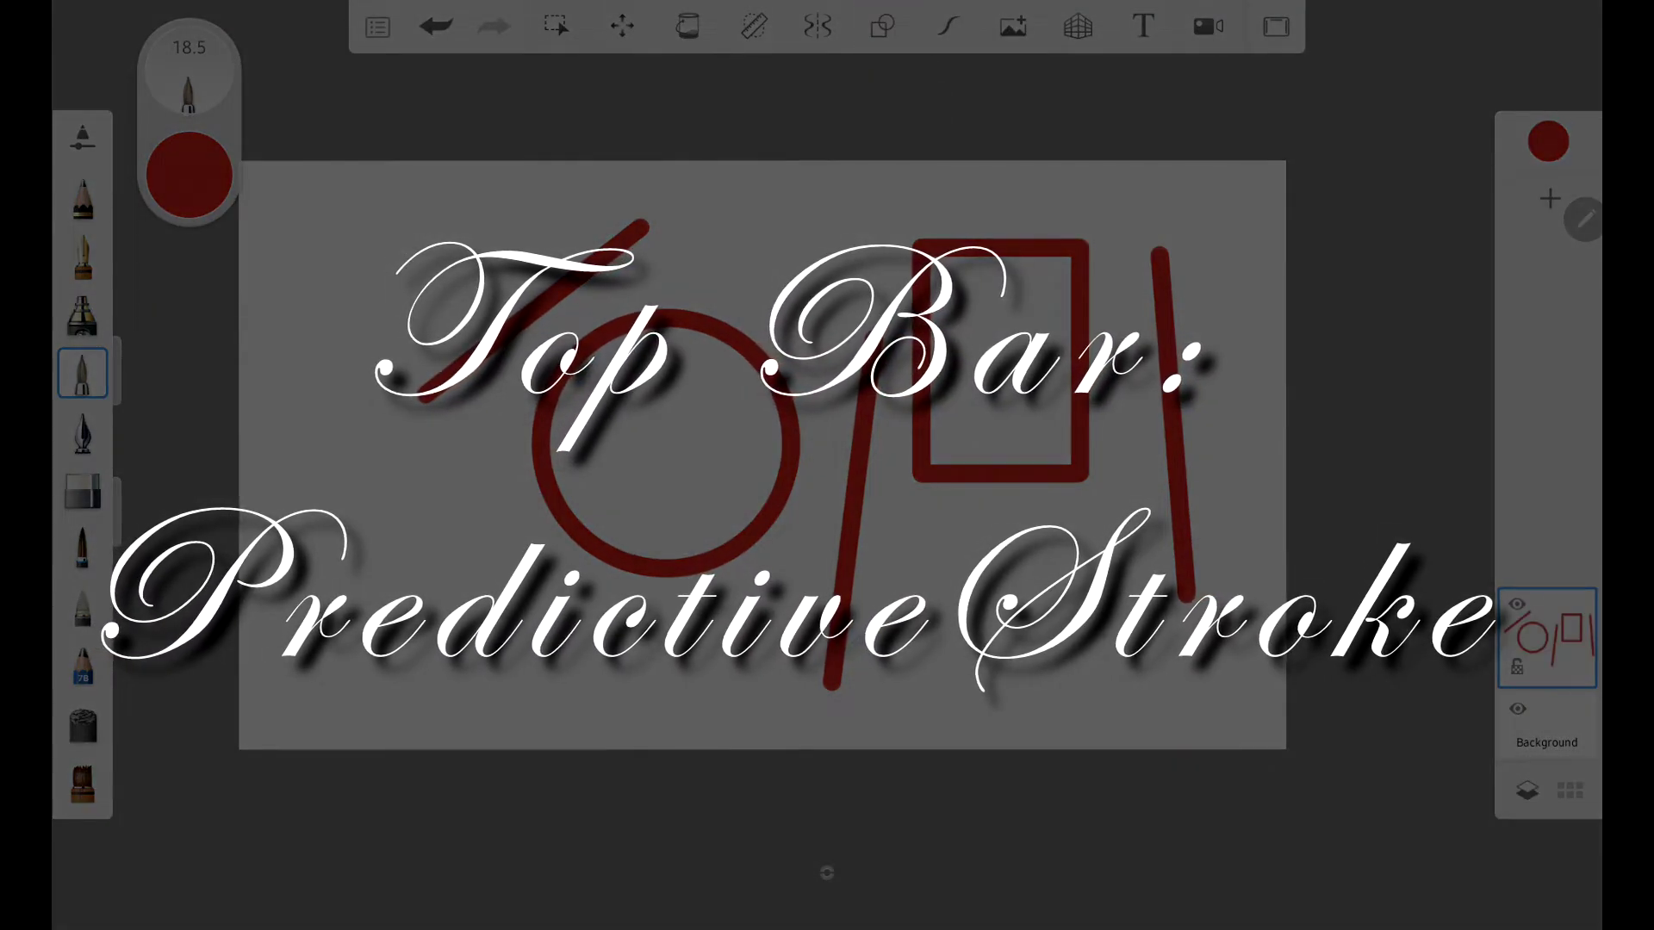
Clear the layer, enable Predictive Stroke, and draw a red zigzag test stroke.
left_click(1560, 646)
left_click(1190, 292)
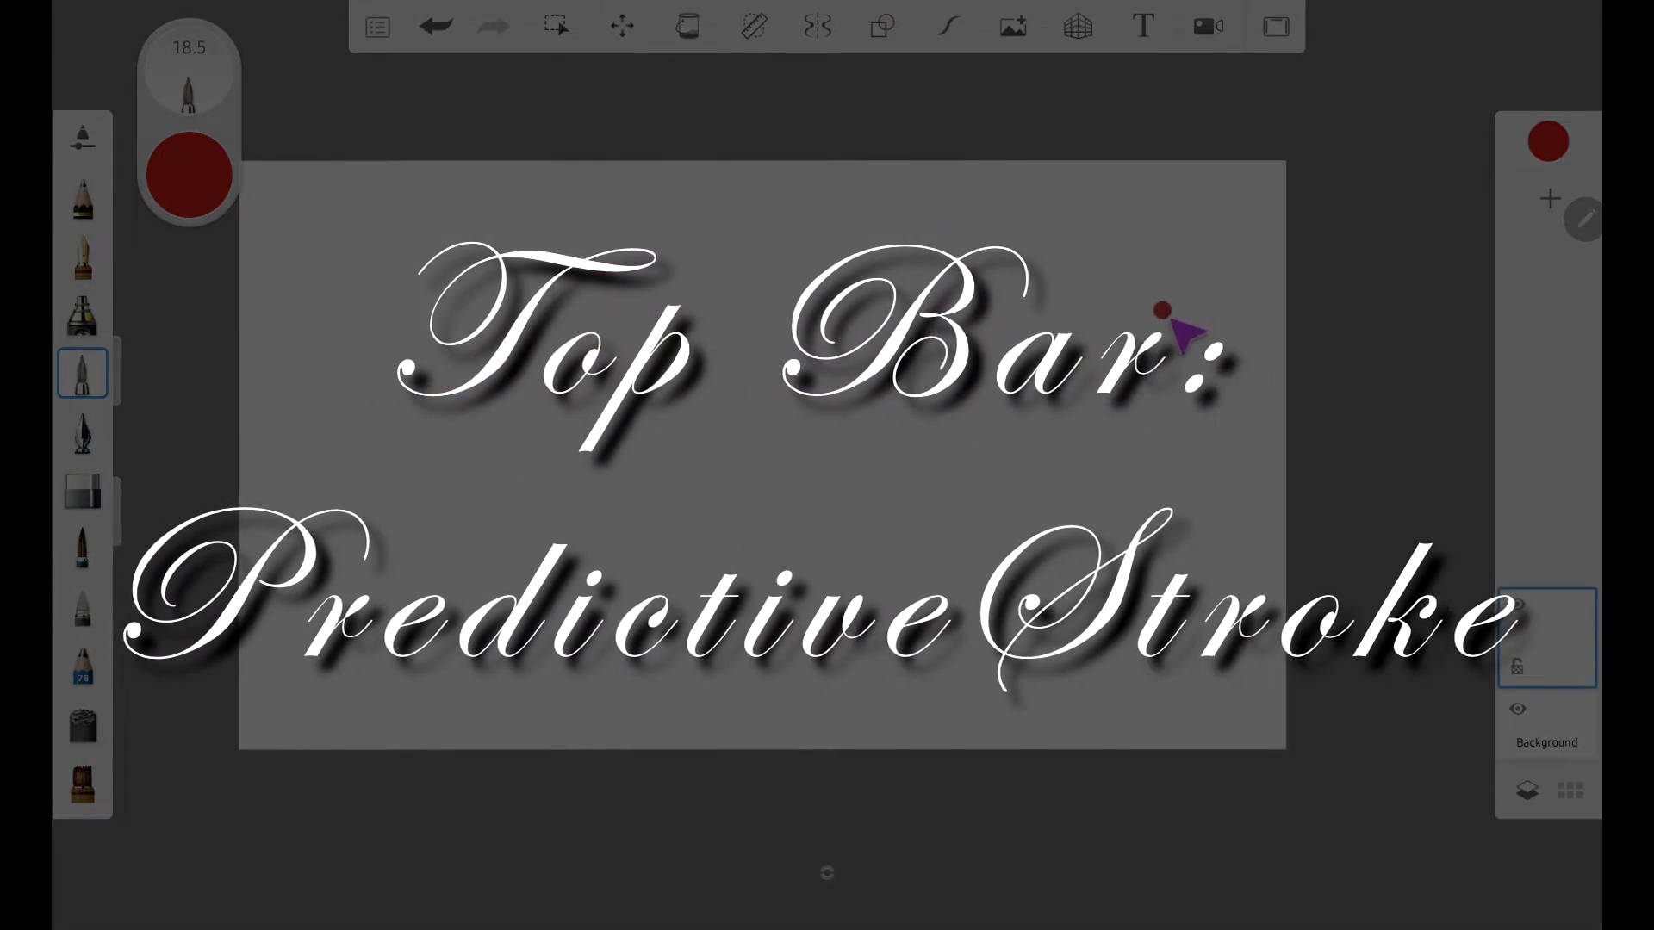
left_click(954, 40)
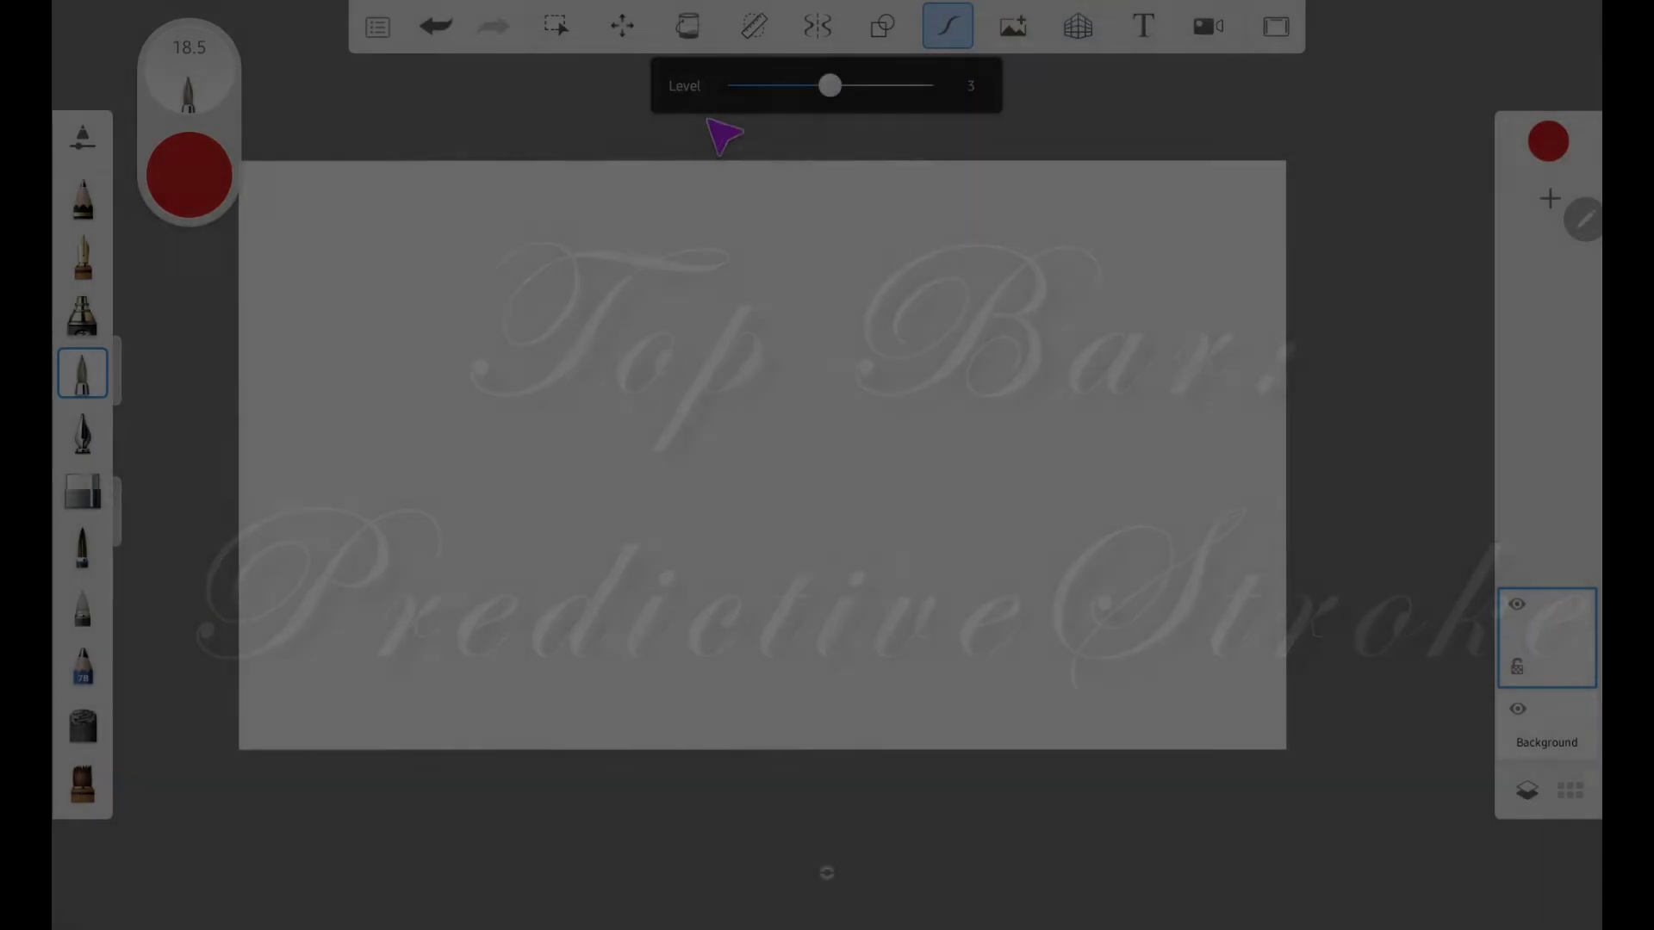
left_click(720, 137)
left_click_drag(452, 252, 827, 248)
Draw wavy red test strokes while changing the smoothing Level, raising it to 4.
left_click(948, 26)
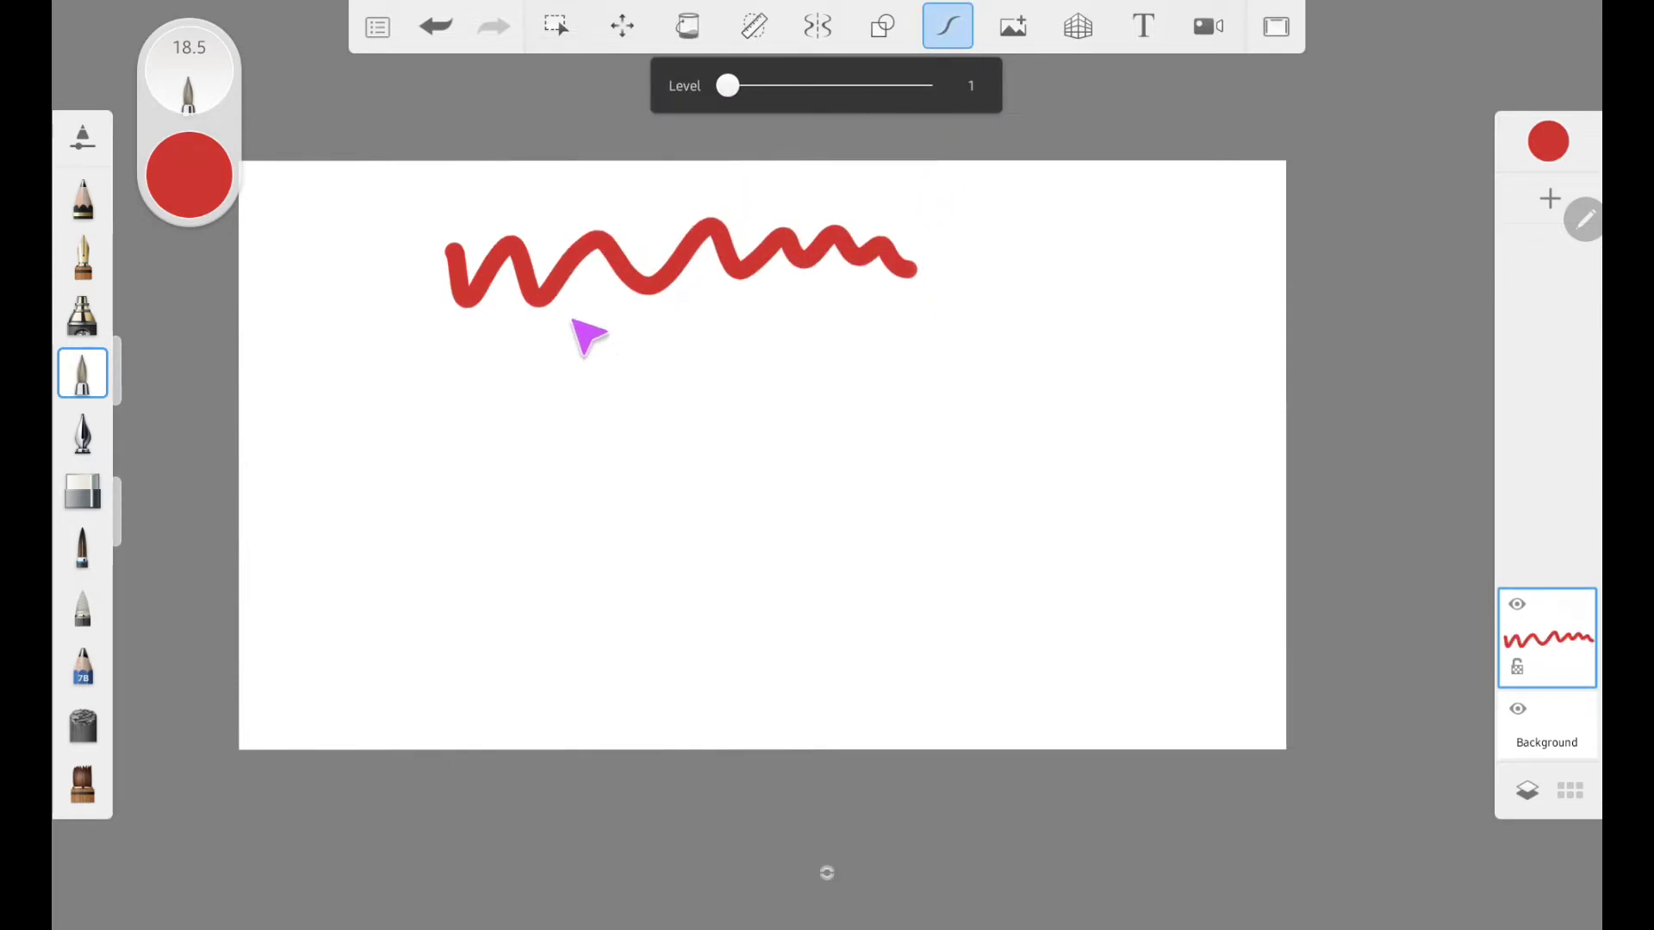
mouse_move(472, 420)
left_mouse_down()
mouse_move(709, 371)
mouse_move(896, 379)
left_mouse_up()
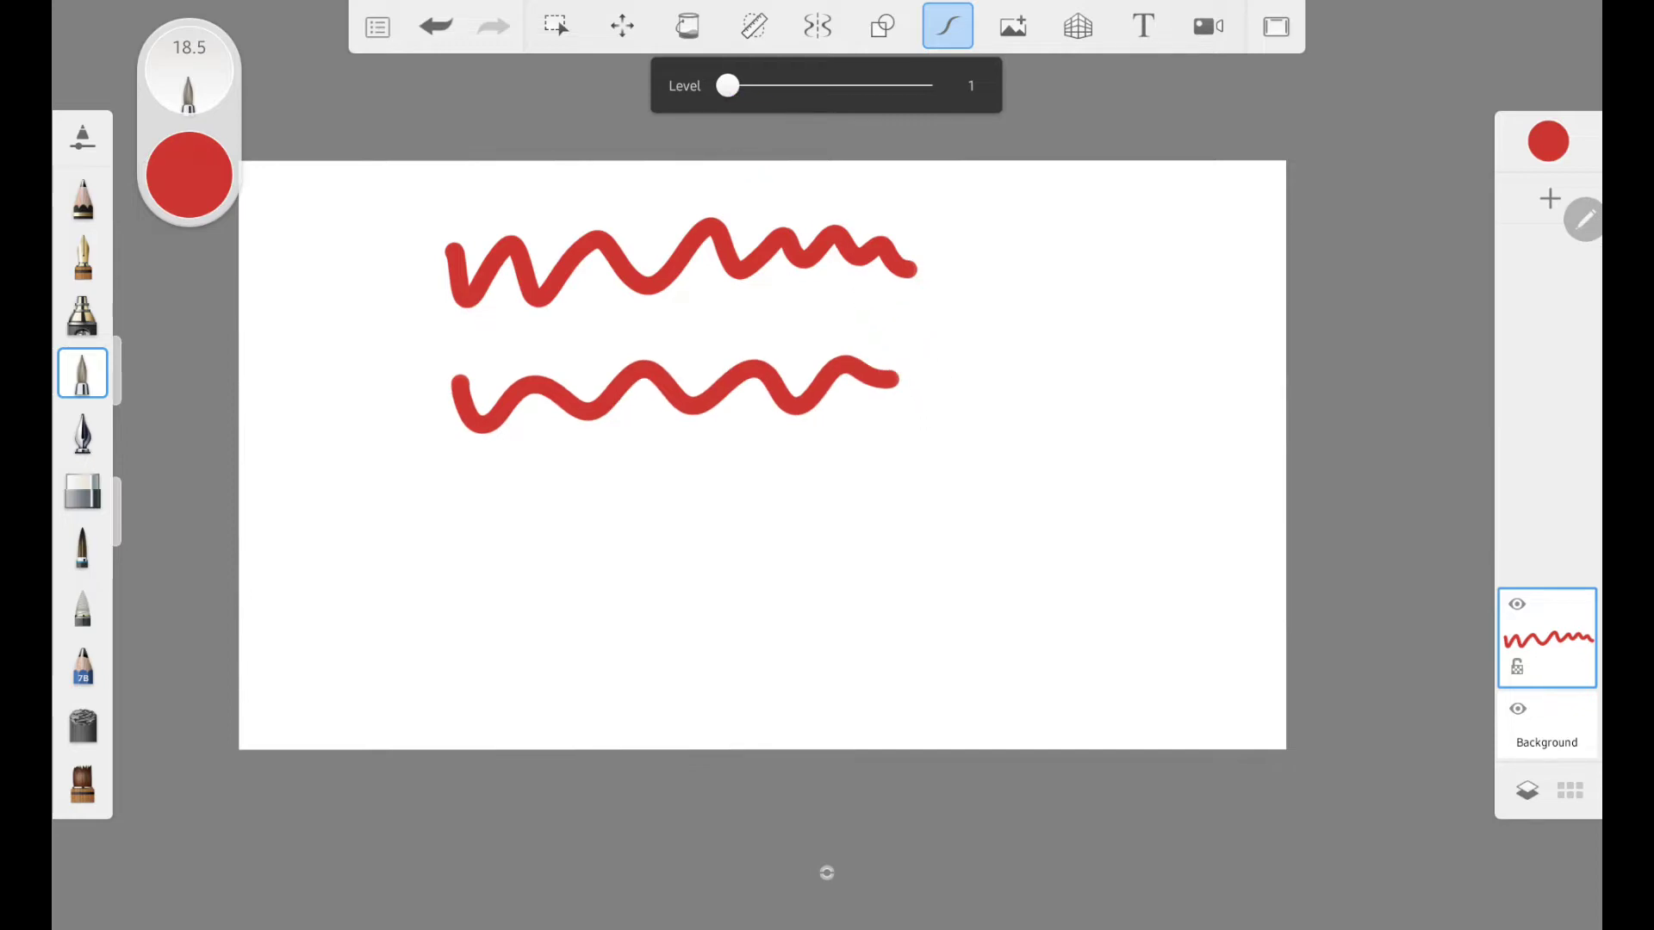
mouse_move(555, 527)
left_mouse_down()
mouse_move(775, 518)
mouse_move(958, 472)
left_mouse_up()
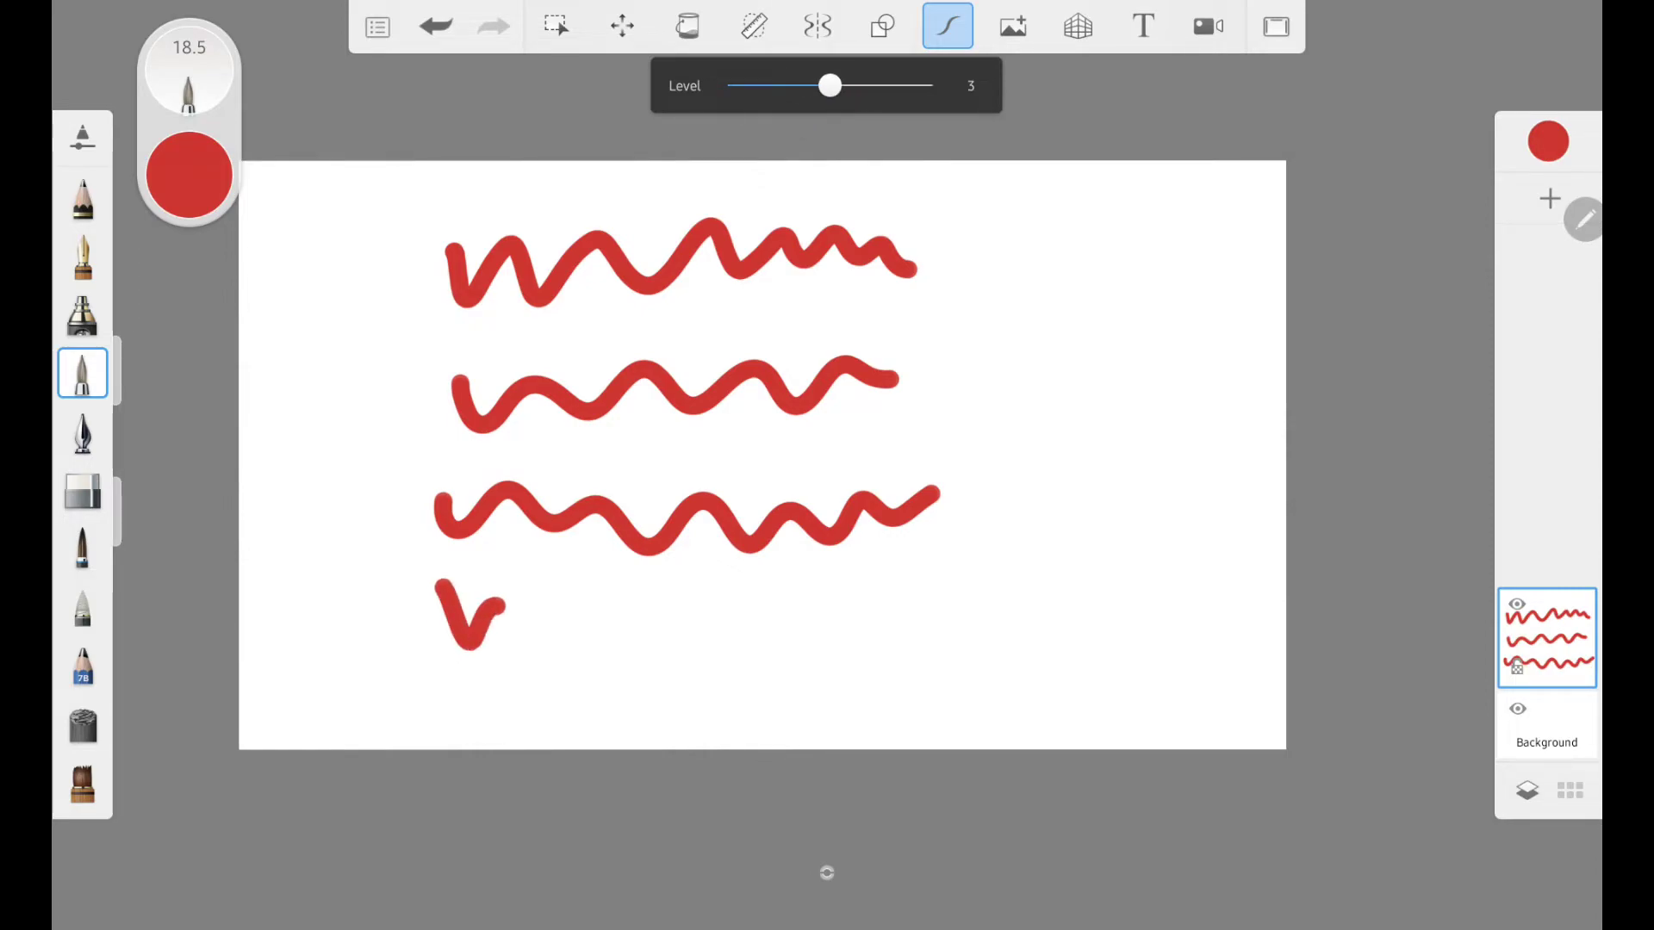
left_click_drag(499, 608, 972, 613)
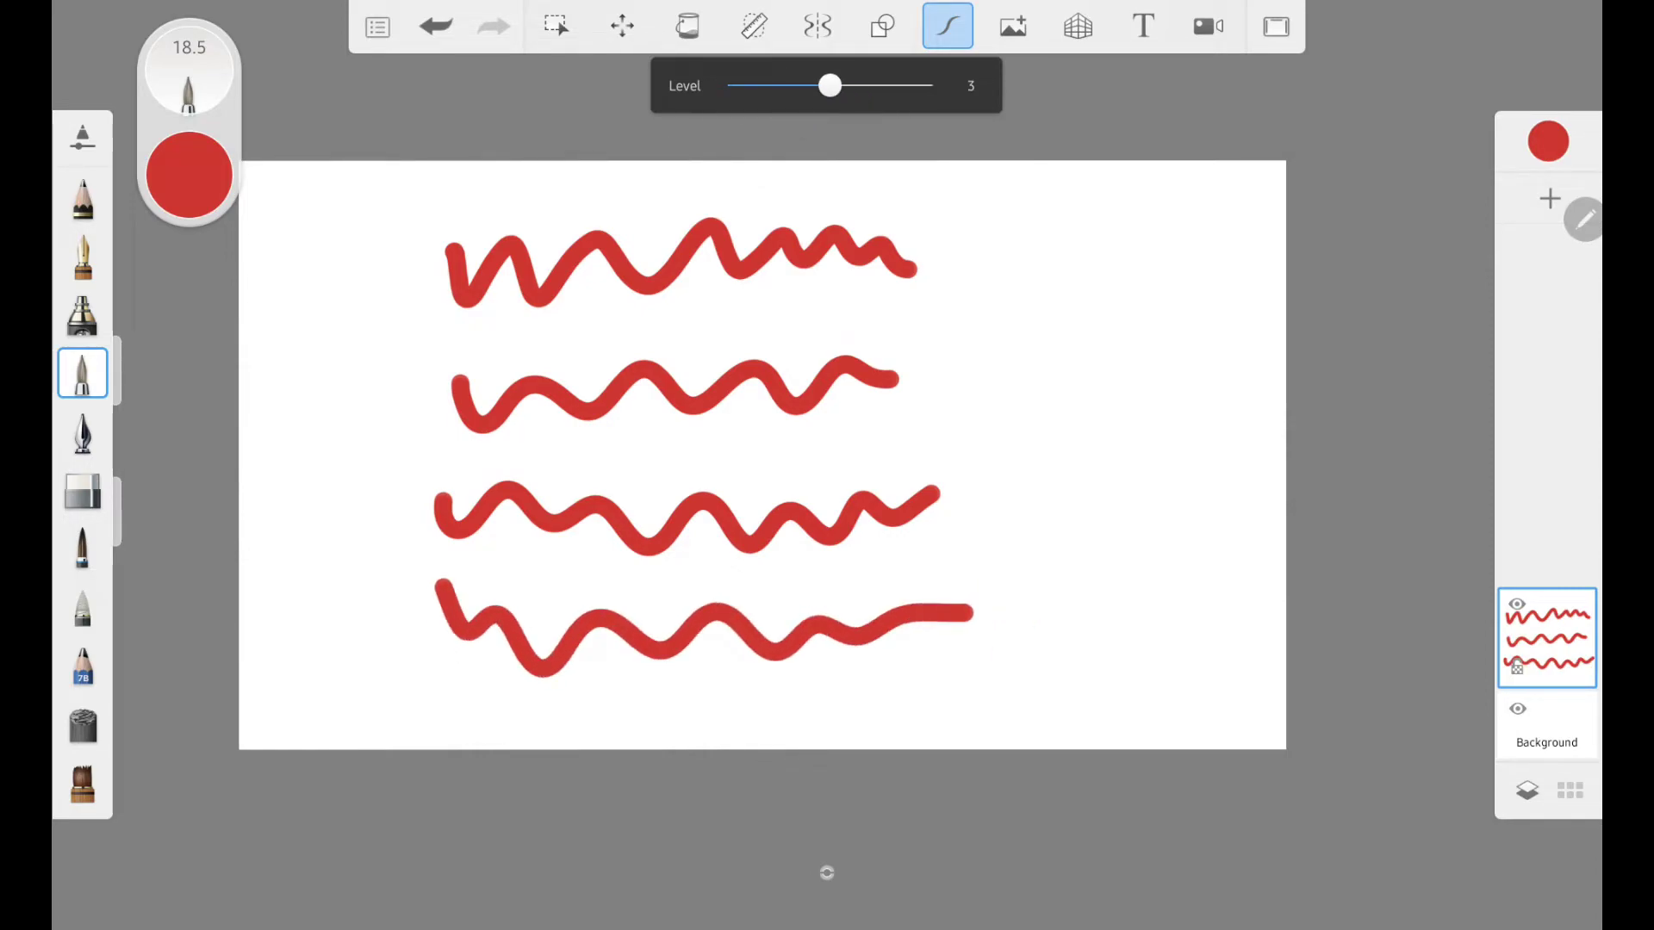
left_click_drag(829, 86, 880, 86)
left_click_drag(1115, 250, 1273, 232)
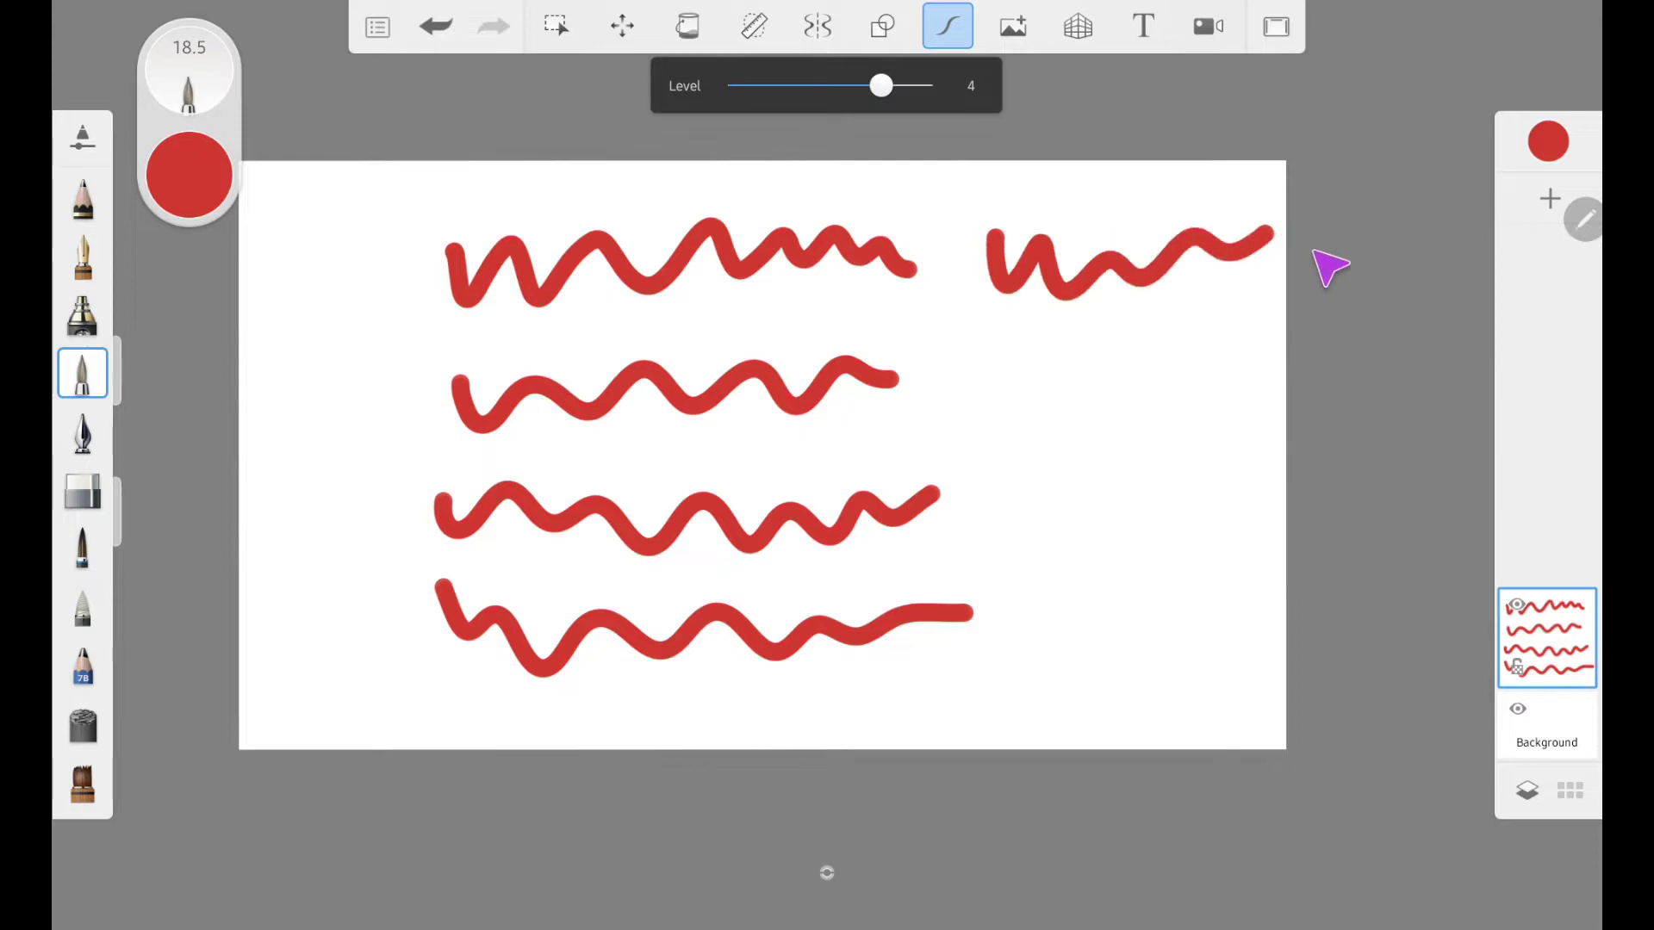
left_click_drag(980, 383, 1352, 362)
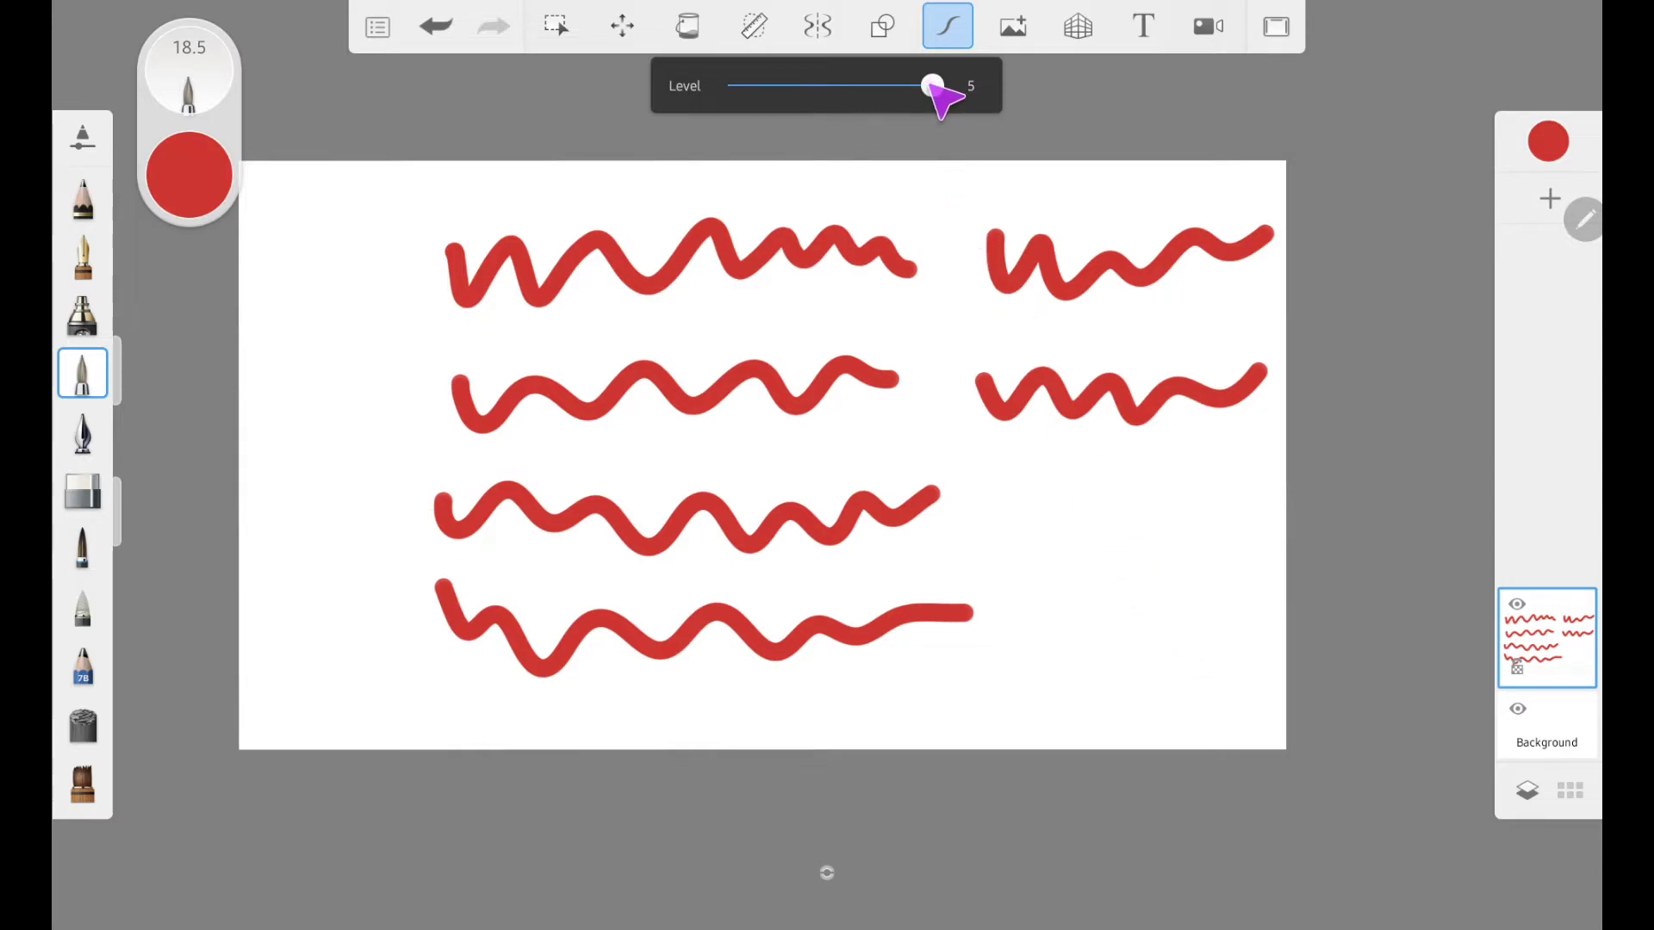
Draw and undo two circles, add two hooked curves, then clear the layer.
mouse_move(1066, 463)
left_mouse_down()
mouse_move(1003, 539)
mouse_move(1184, 560)
left_mouse_up()
mouse_move(1197, 513)
left_mouse_down()
mouse_move(1017, 515)
mouse_move(1068, 610)
mouse_move(1042, 482)
left_mouse_up()
left_click(435, 26)
left_click(436, 26)
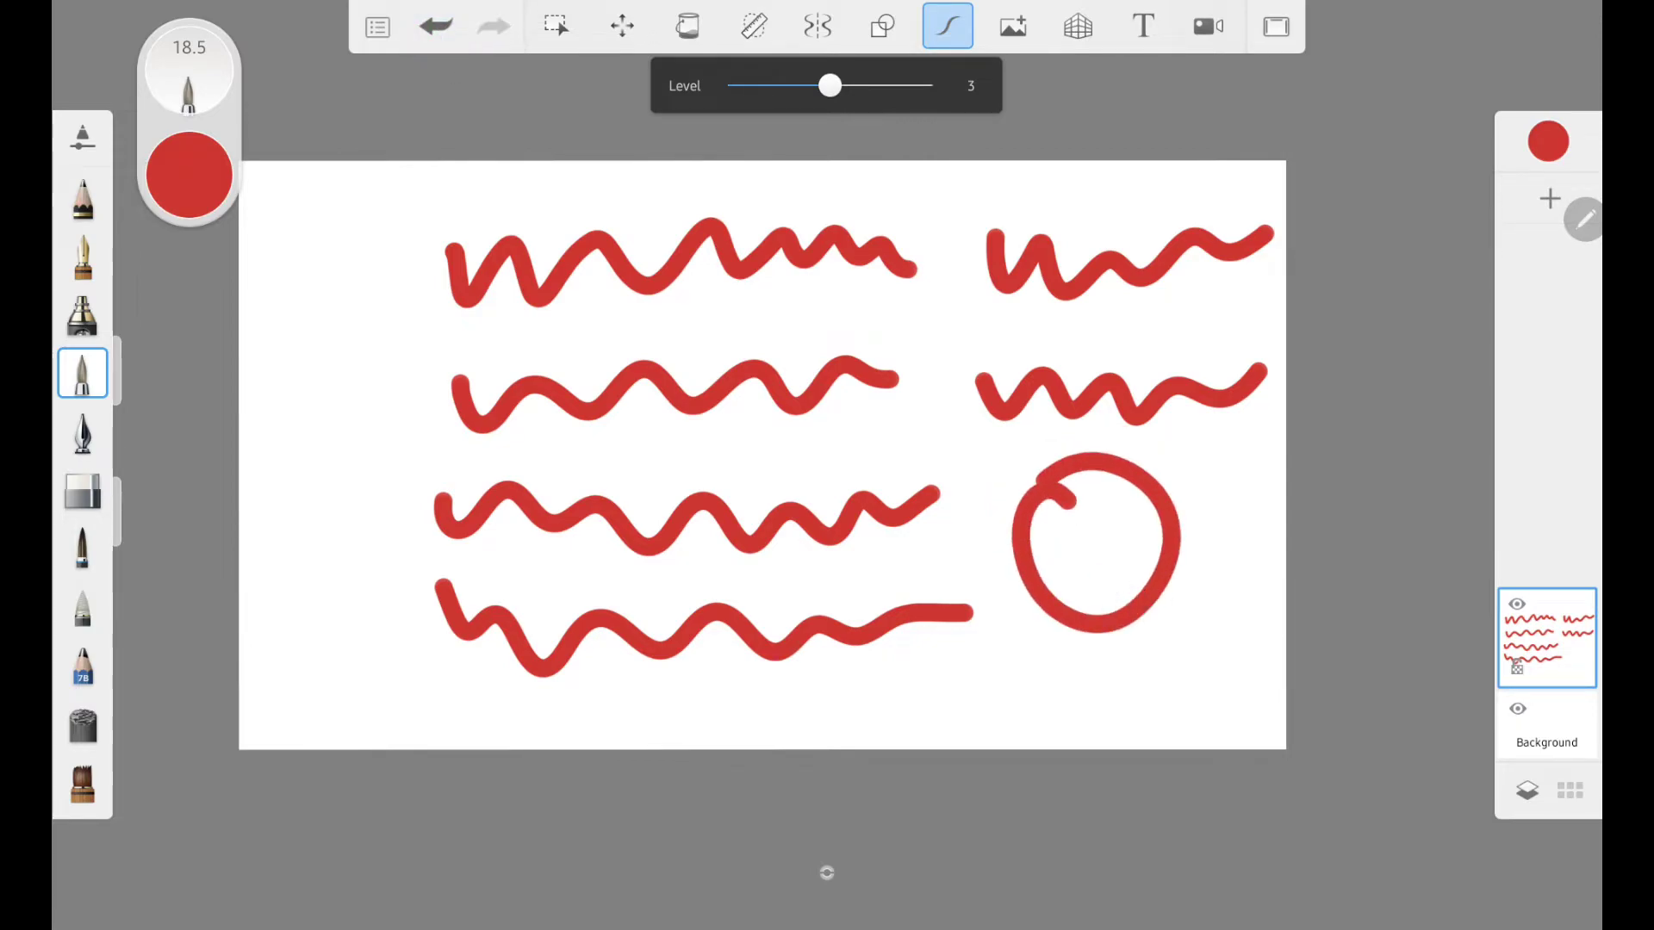
mouse_move(326, 613)
left_mouse_down()
mouse_move(251, 431)
mouse_move(395, 308)
mouse_move(366, 443)
left_mouse_up()
mouse_move(328, 358)
left_mouse_down()
mouse_move(422, 483)
mouse_move(428, 414)
left_mouse_up()
left_click(1569, 648)
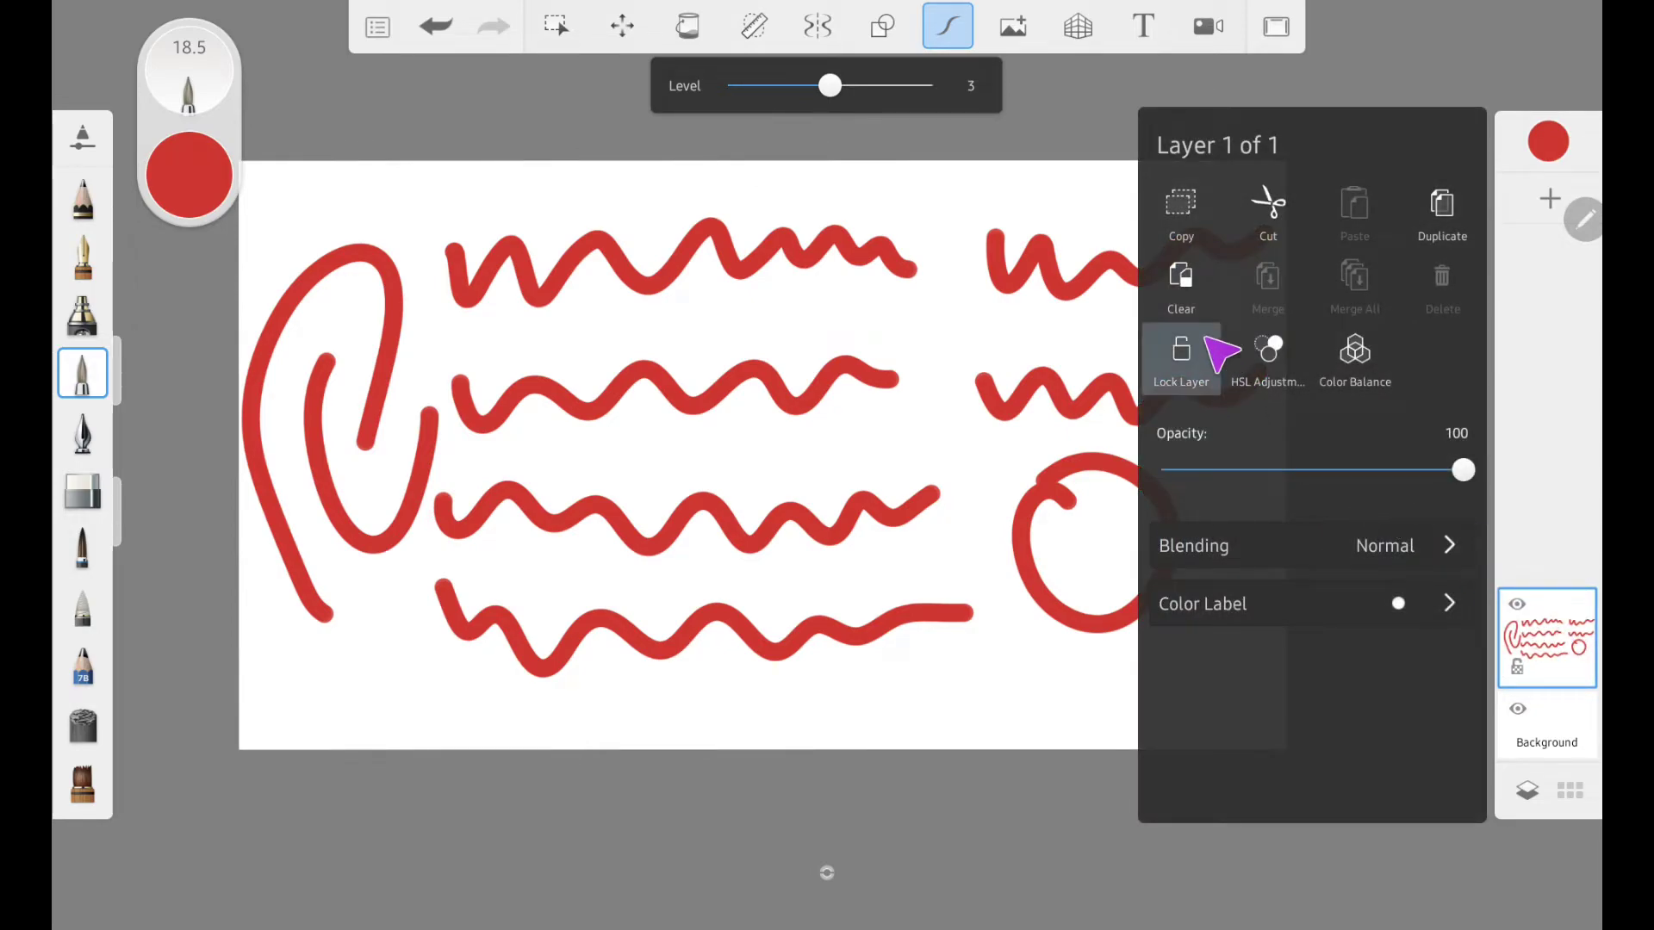
left_click(1181, 280)
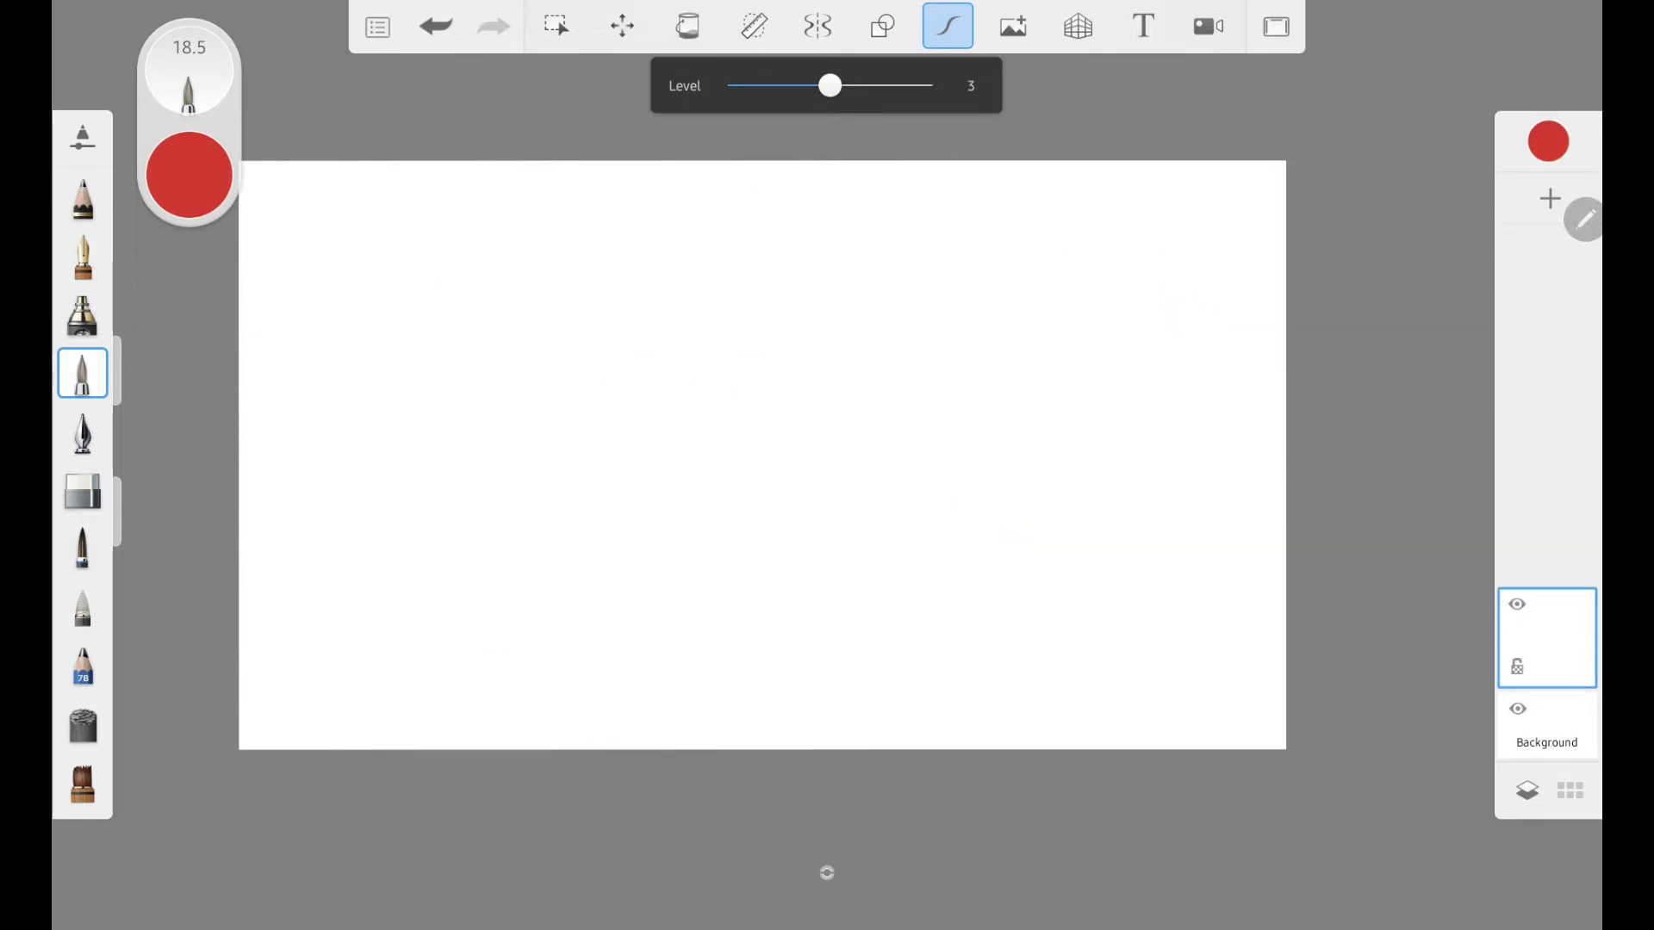
Turn off Predictive Stroke and enable one-point perspective guides with the vanishing point moved up-left.
left_click(949, 38)
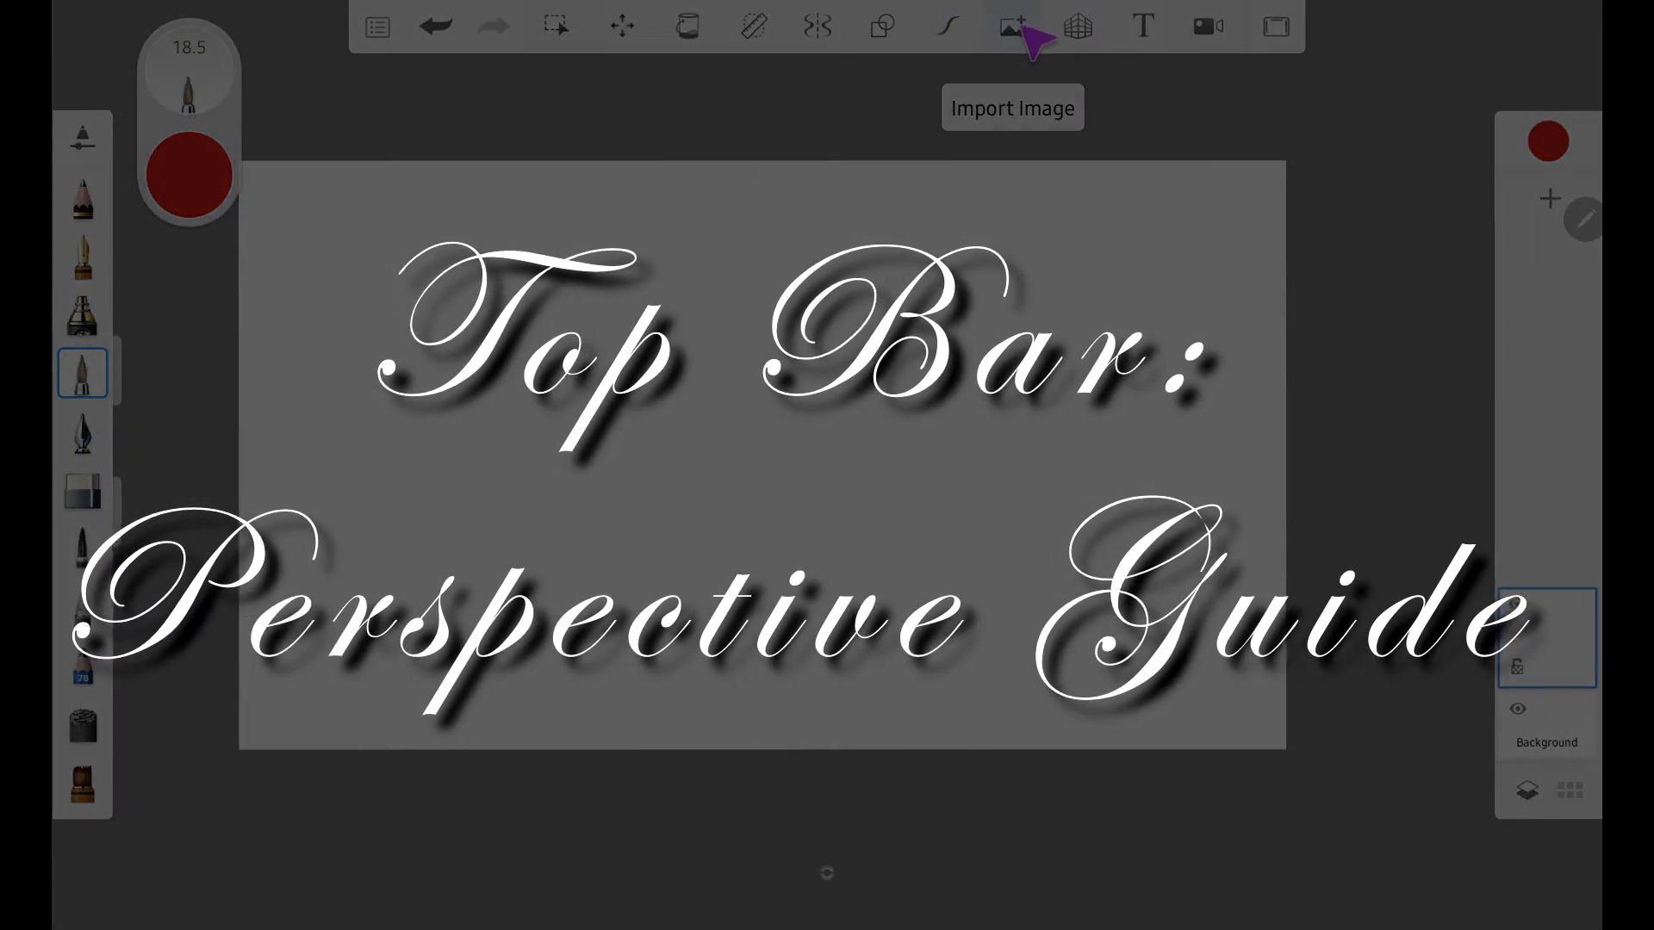
left_click(1080, 28)
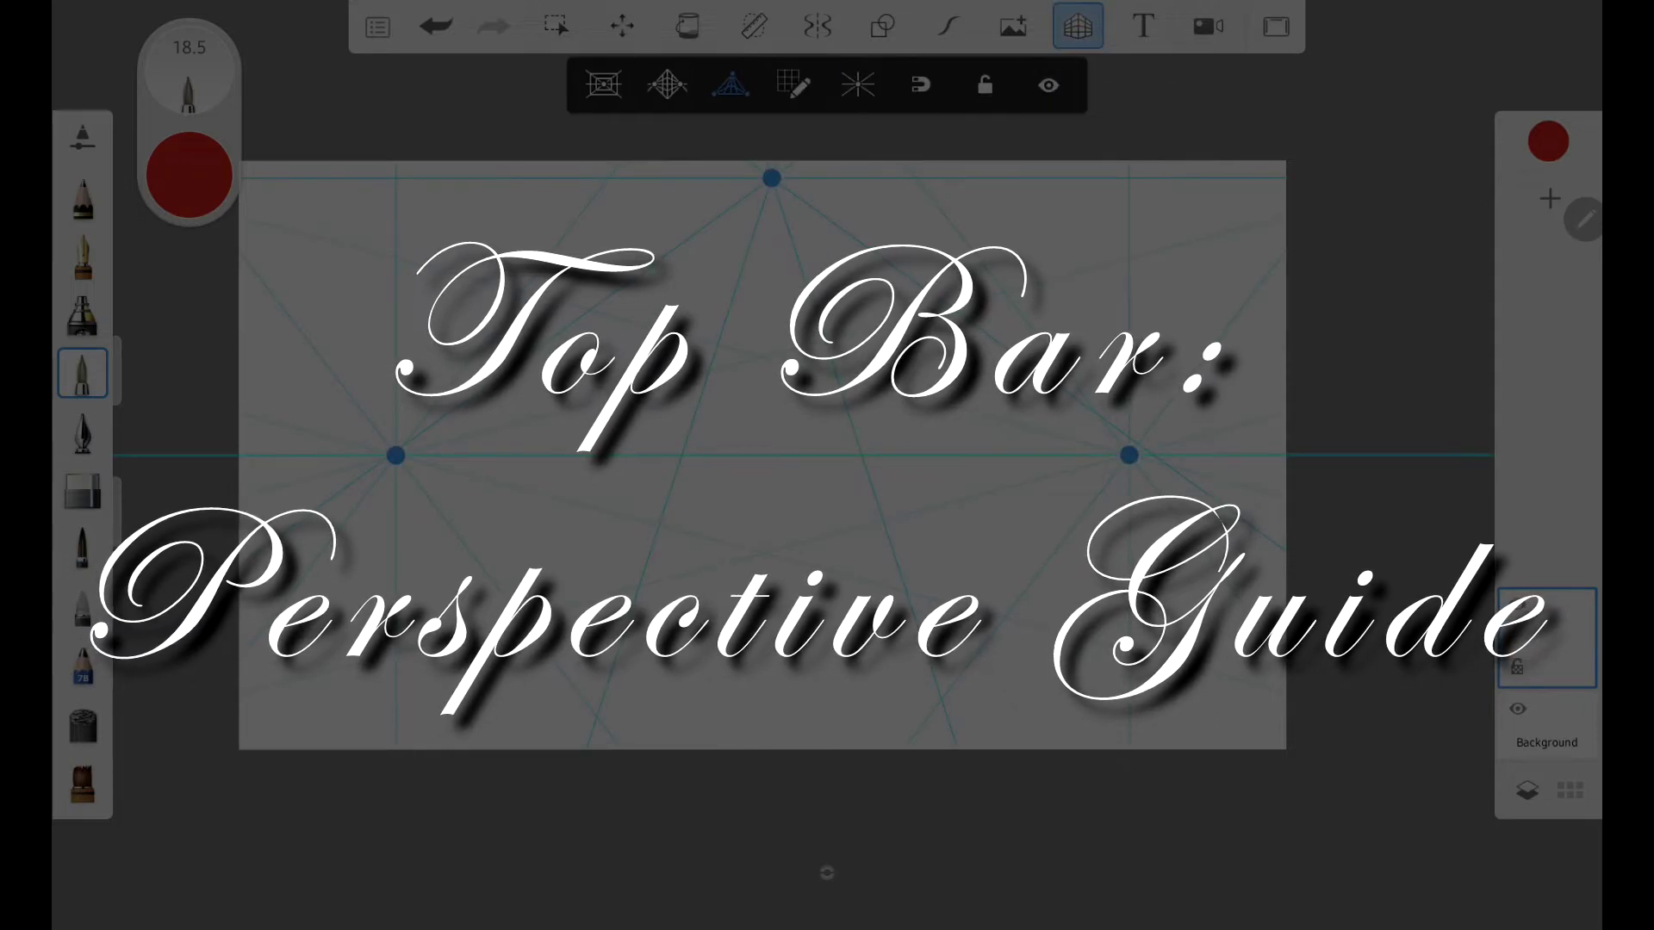
left_click(603, 84)
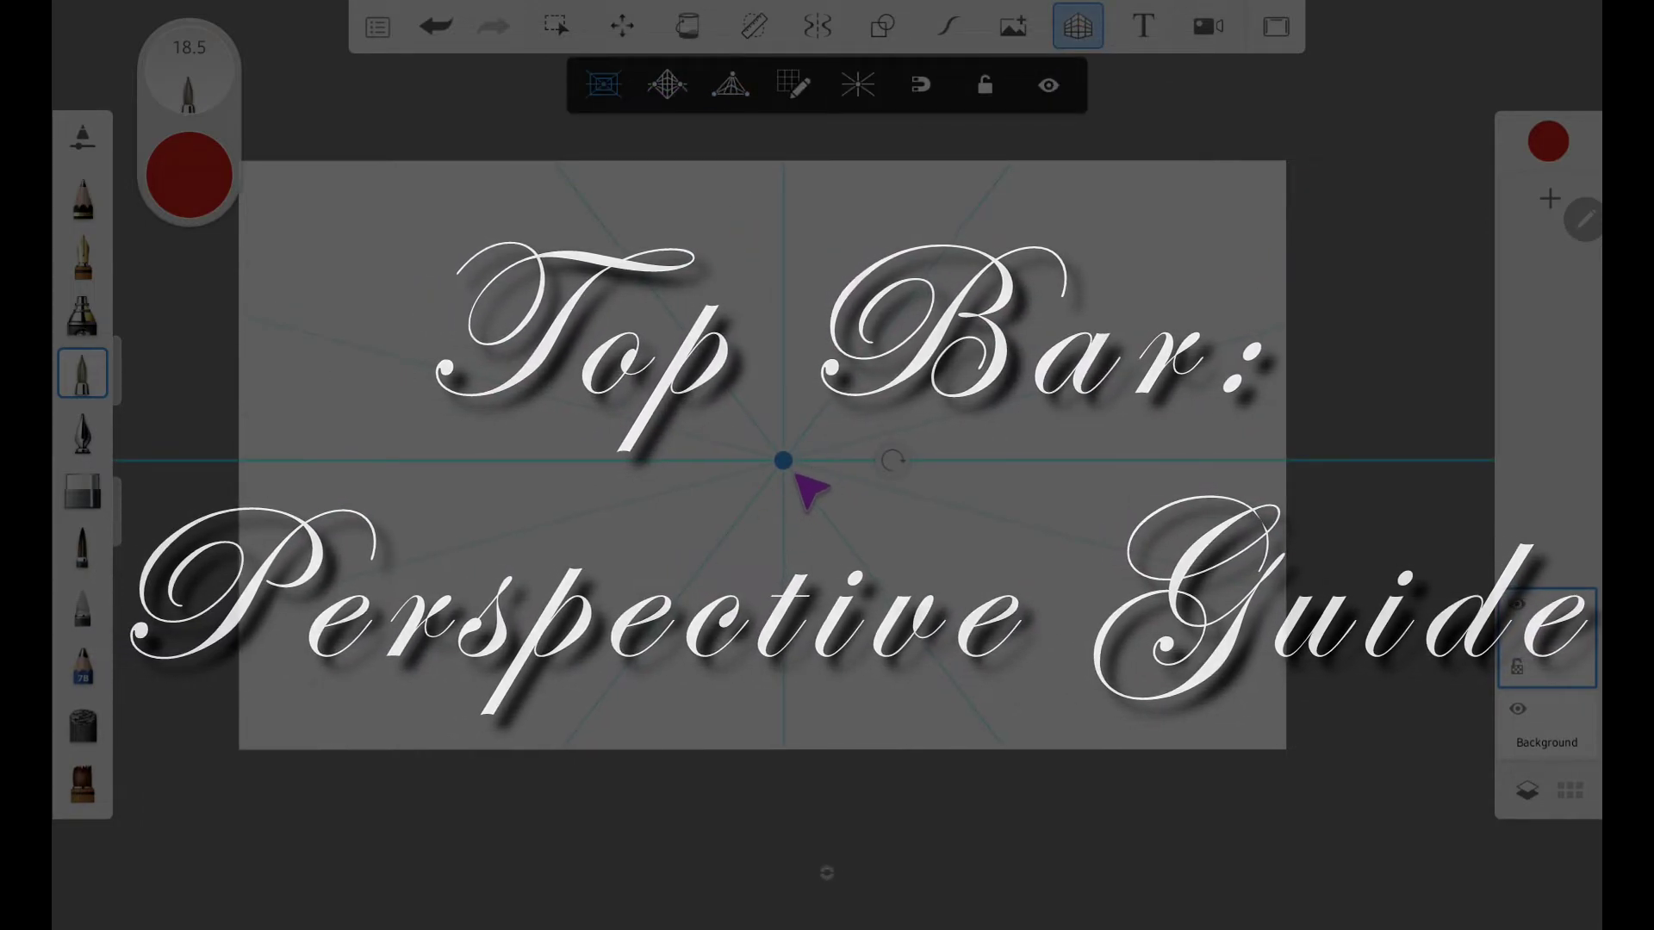
left_click_drag(783, 461, 723, 315)
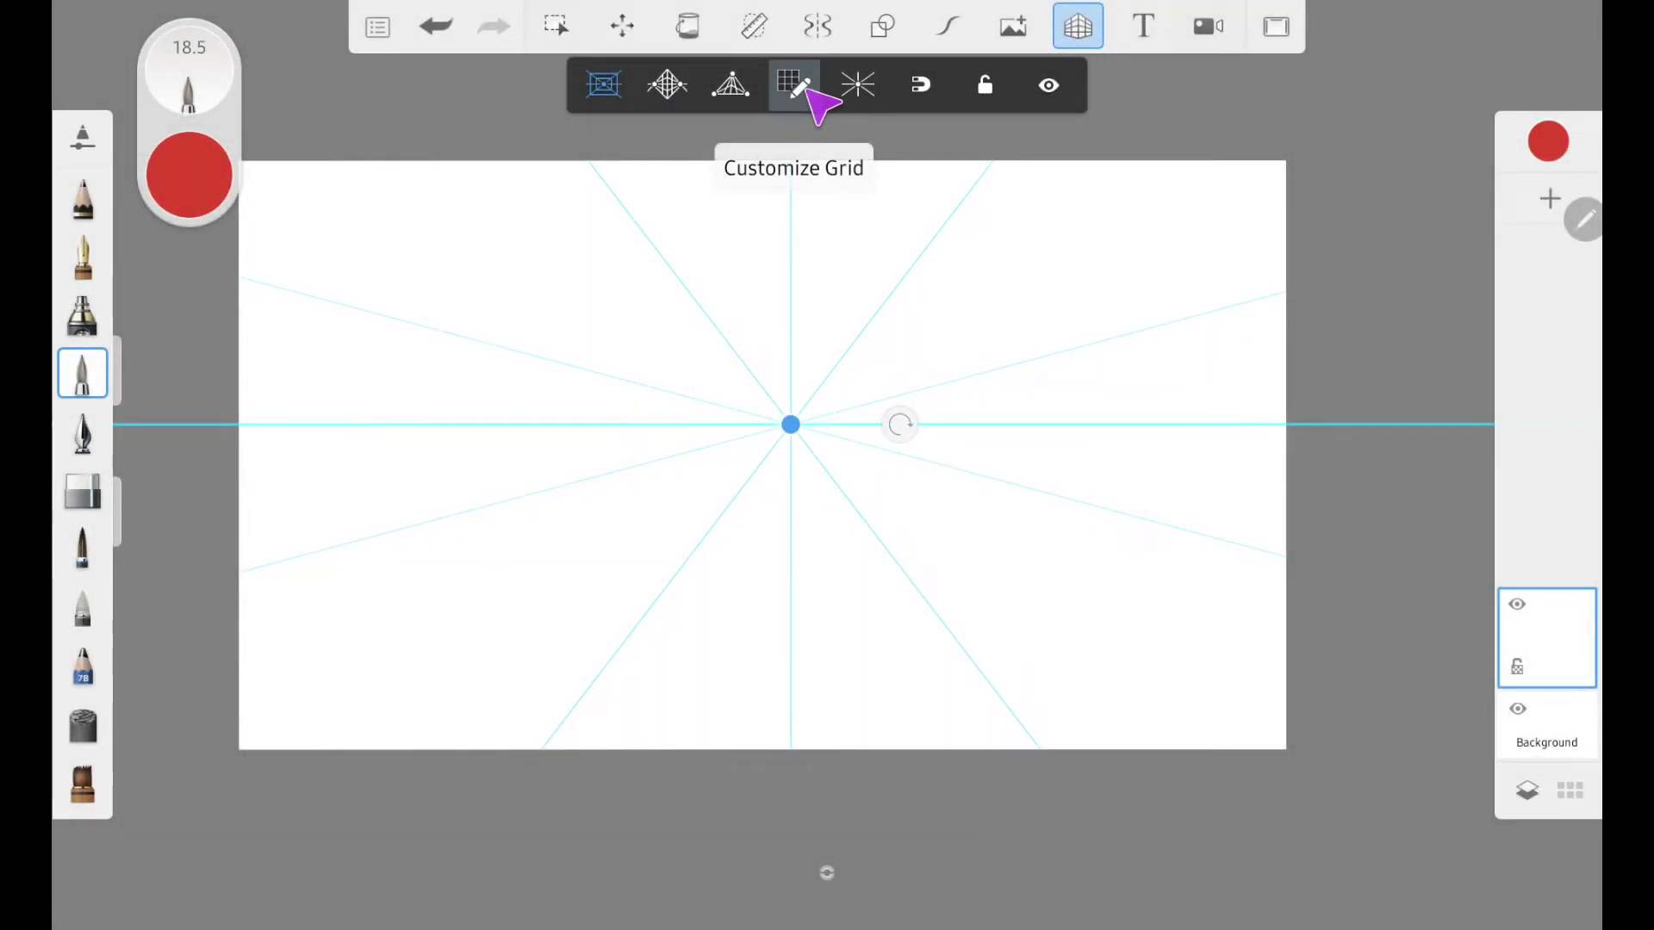
Try a resized bounded perspective grid, then restore the Infinite Grid.
left_click(858, 85)
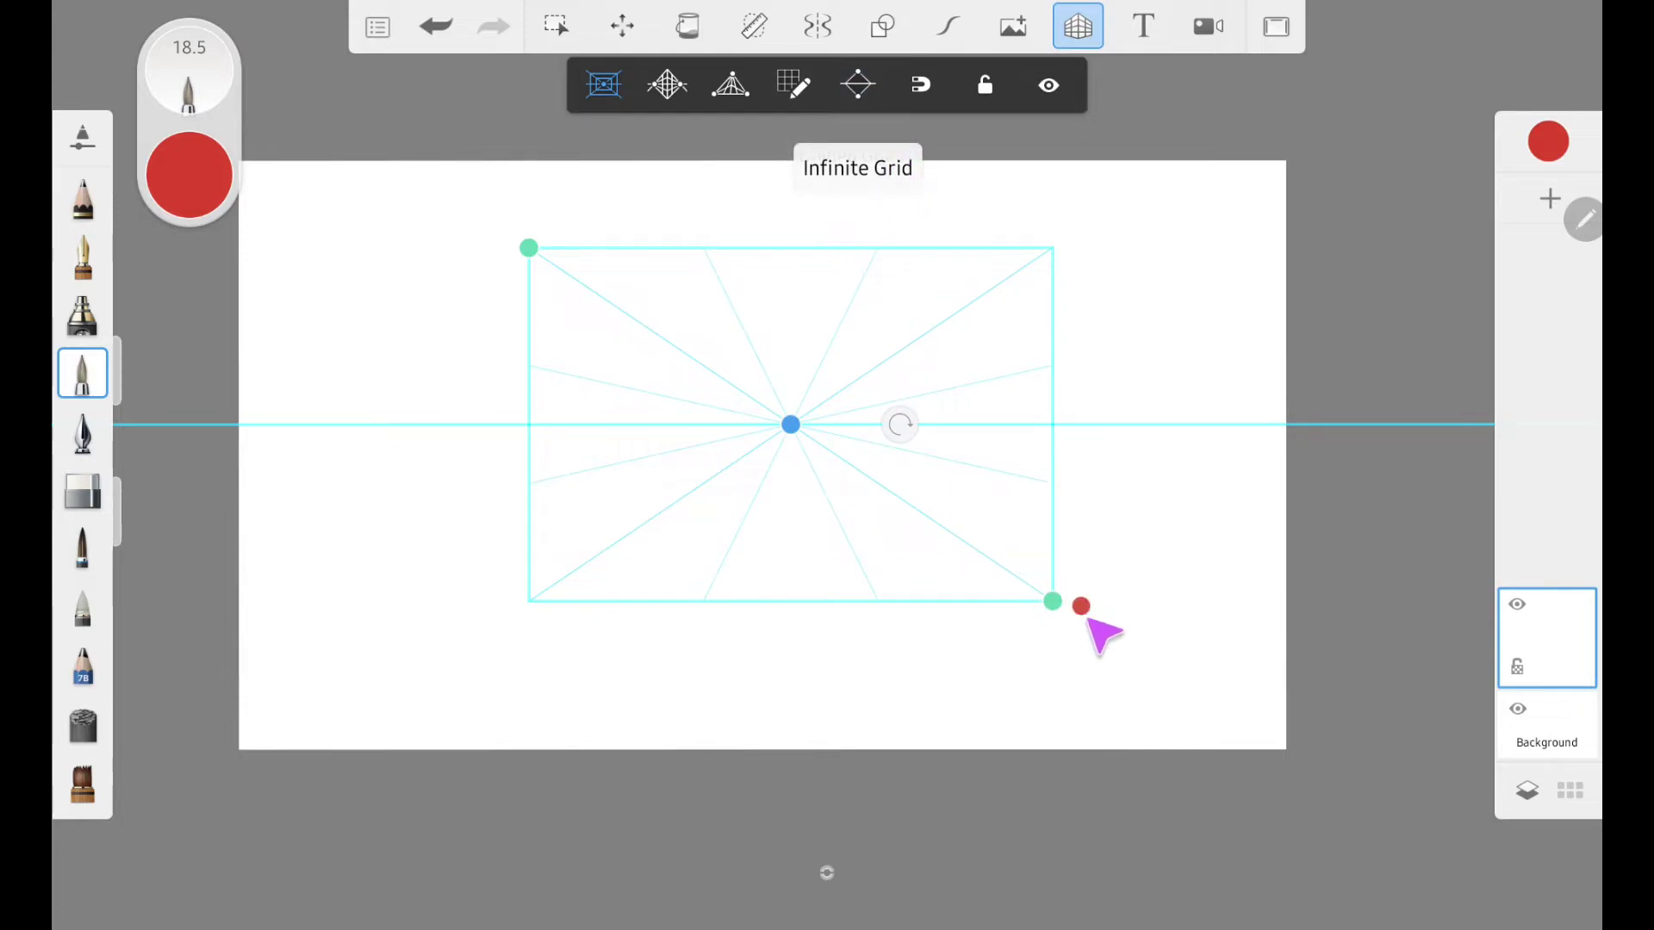
left_click_drag(1053, 601, 977, 664)
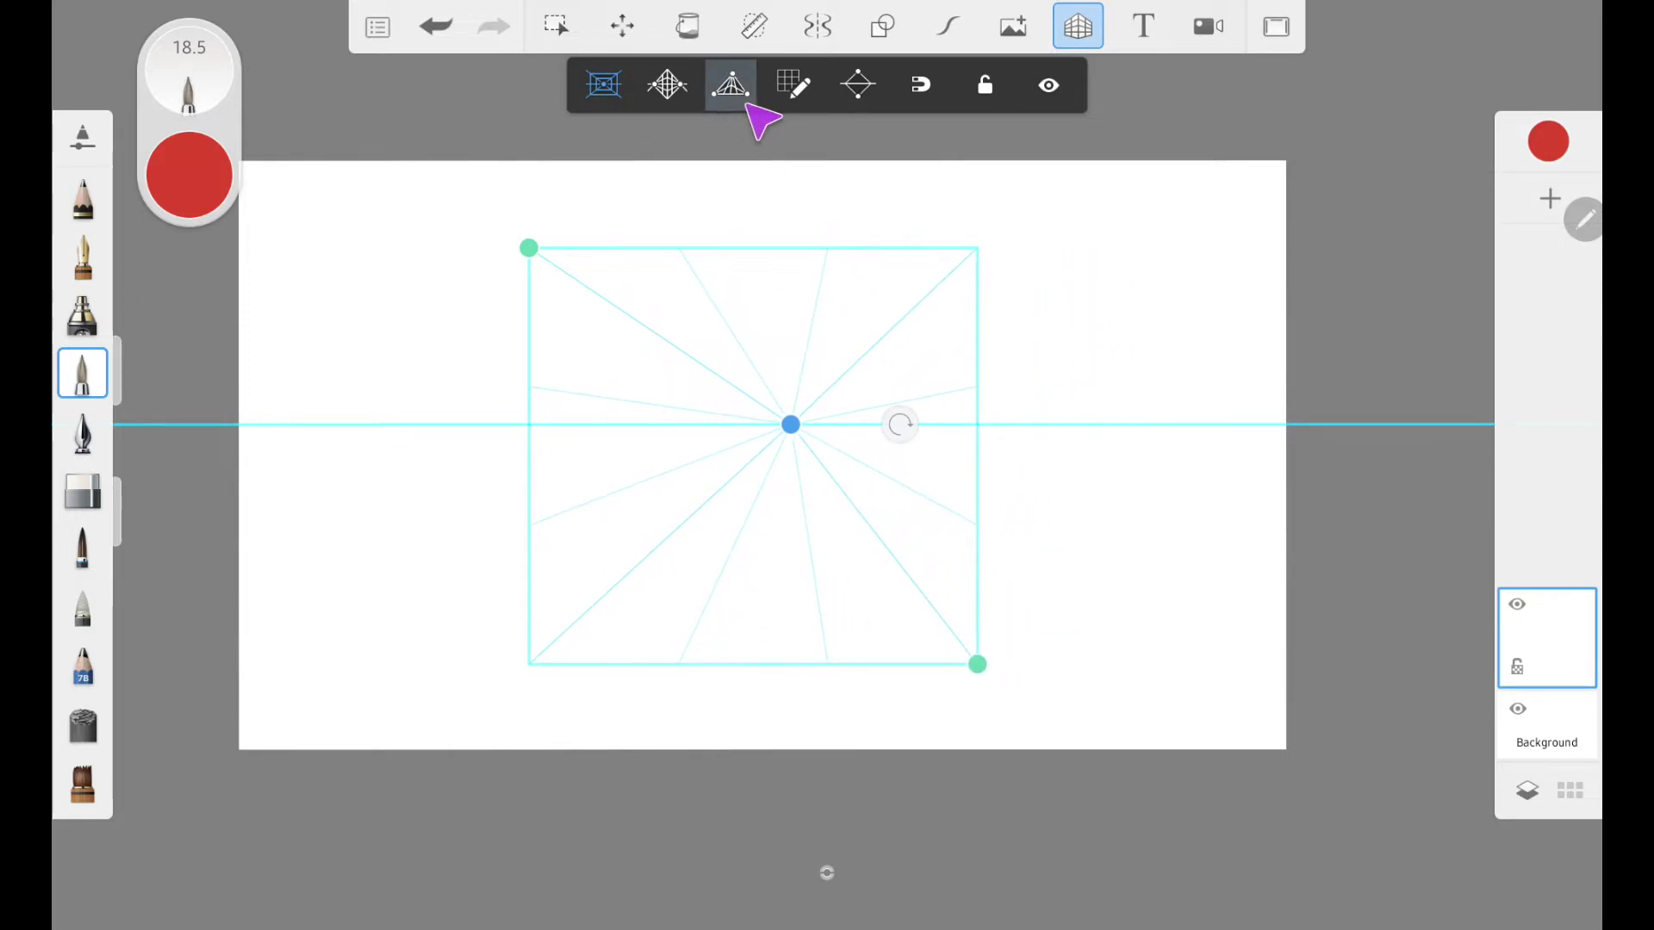
left_click(857, 84)
Switch to two-point perspective, move the left vanishing point, and set grid density 10 with lower opacity.
left_click(668, 84)
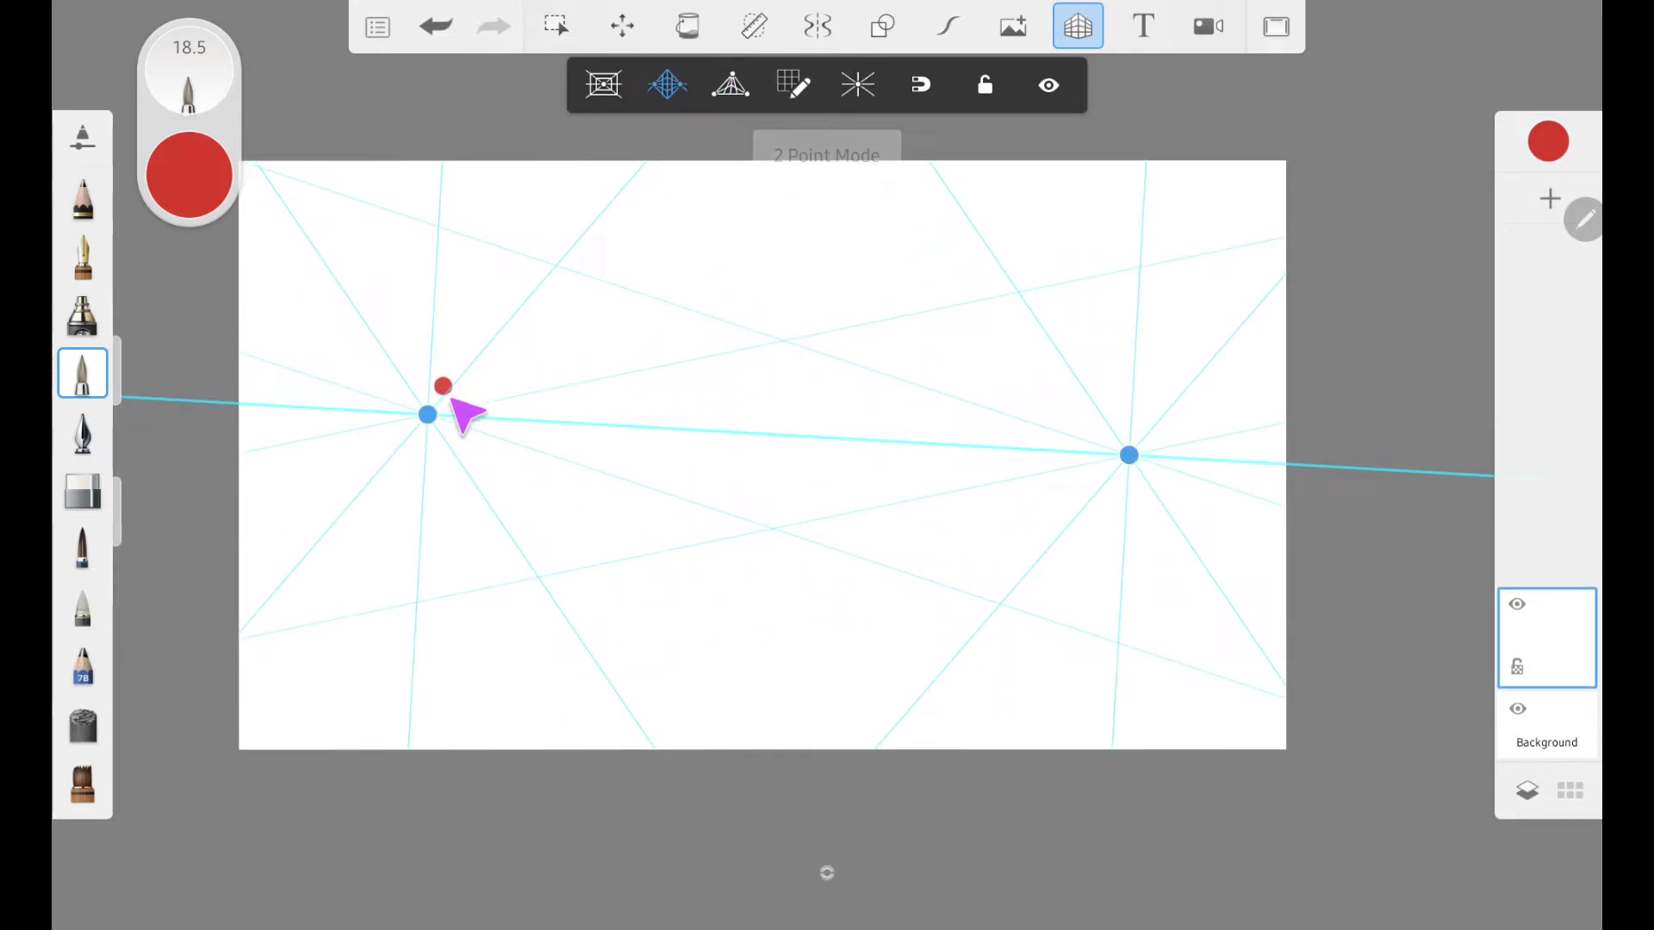
left_click_drag(427, 415, 473, 452)
left_click(793, 84)
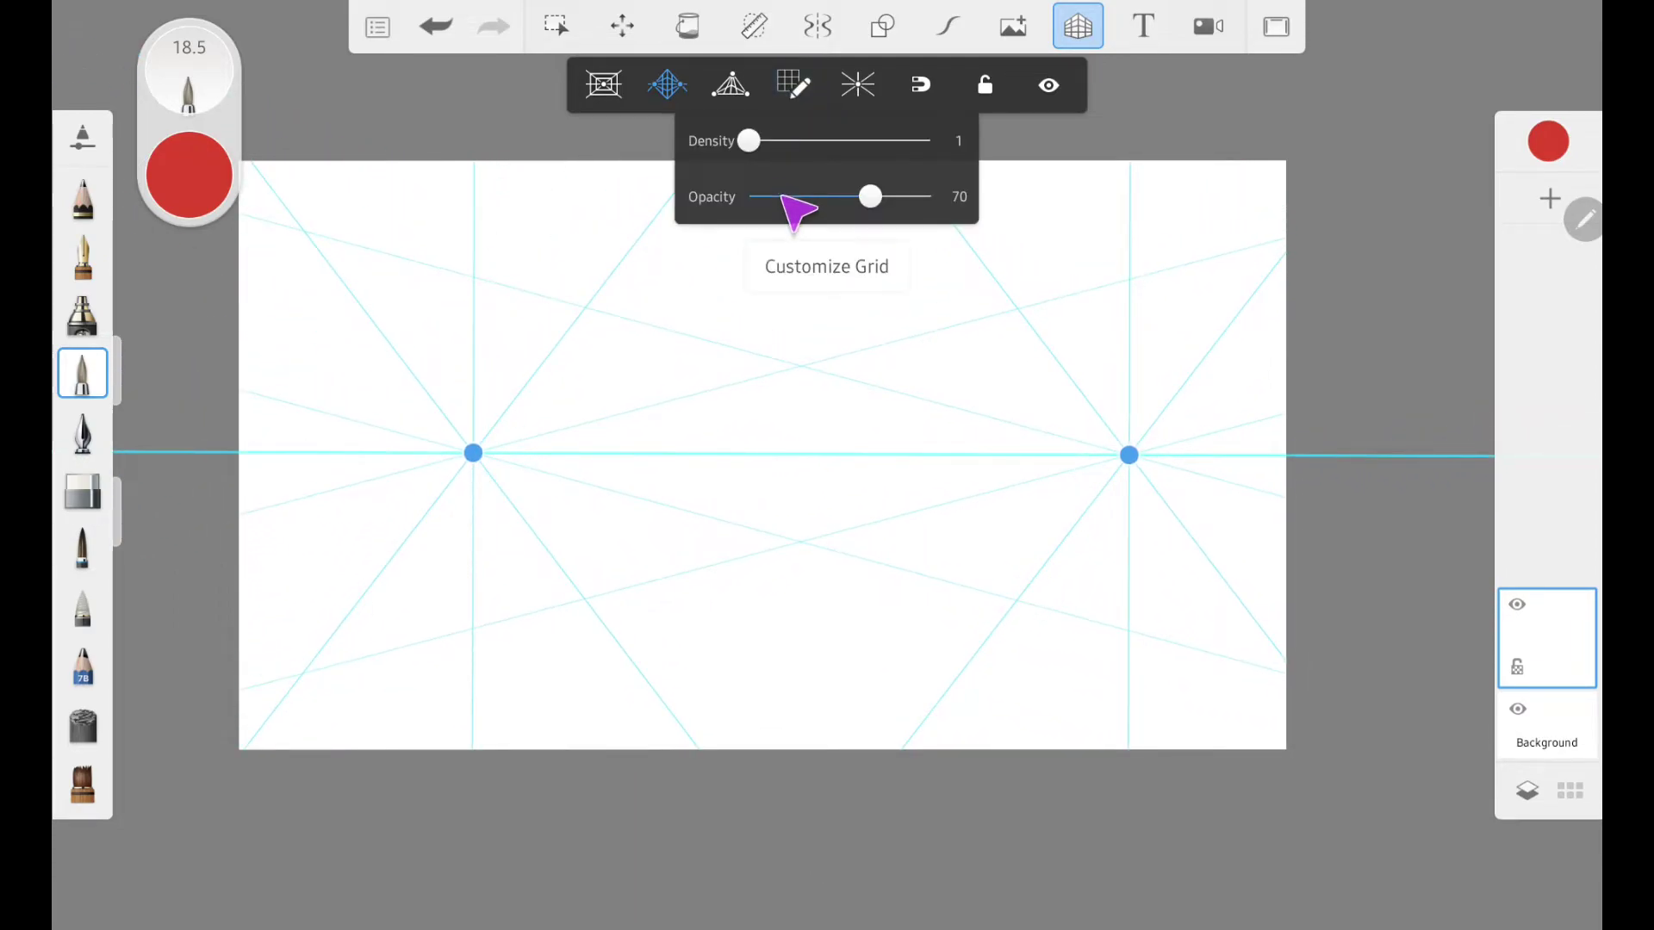
left_click_drag(760, 145, 930, 141)
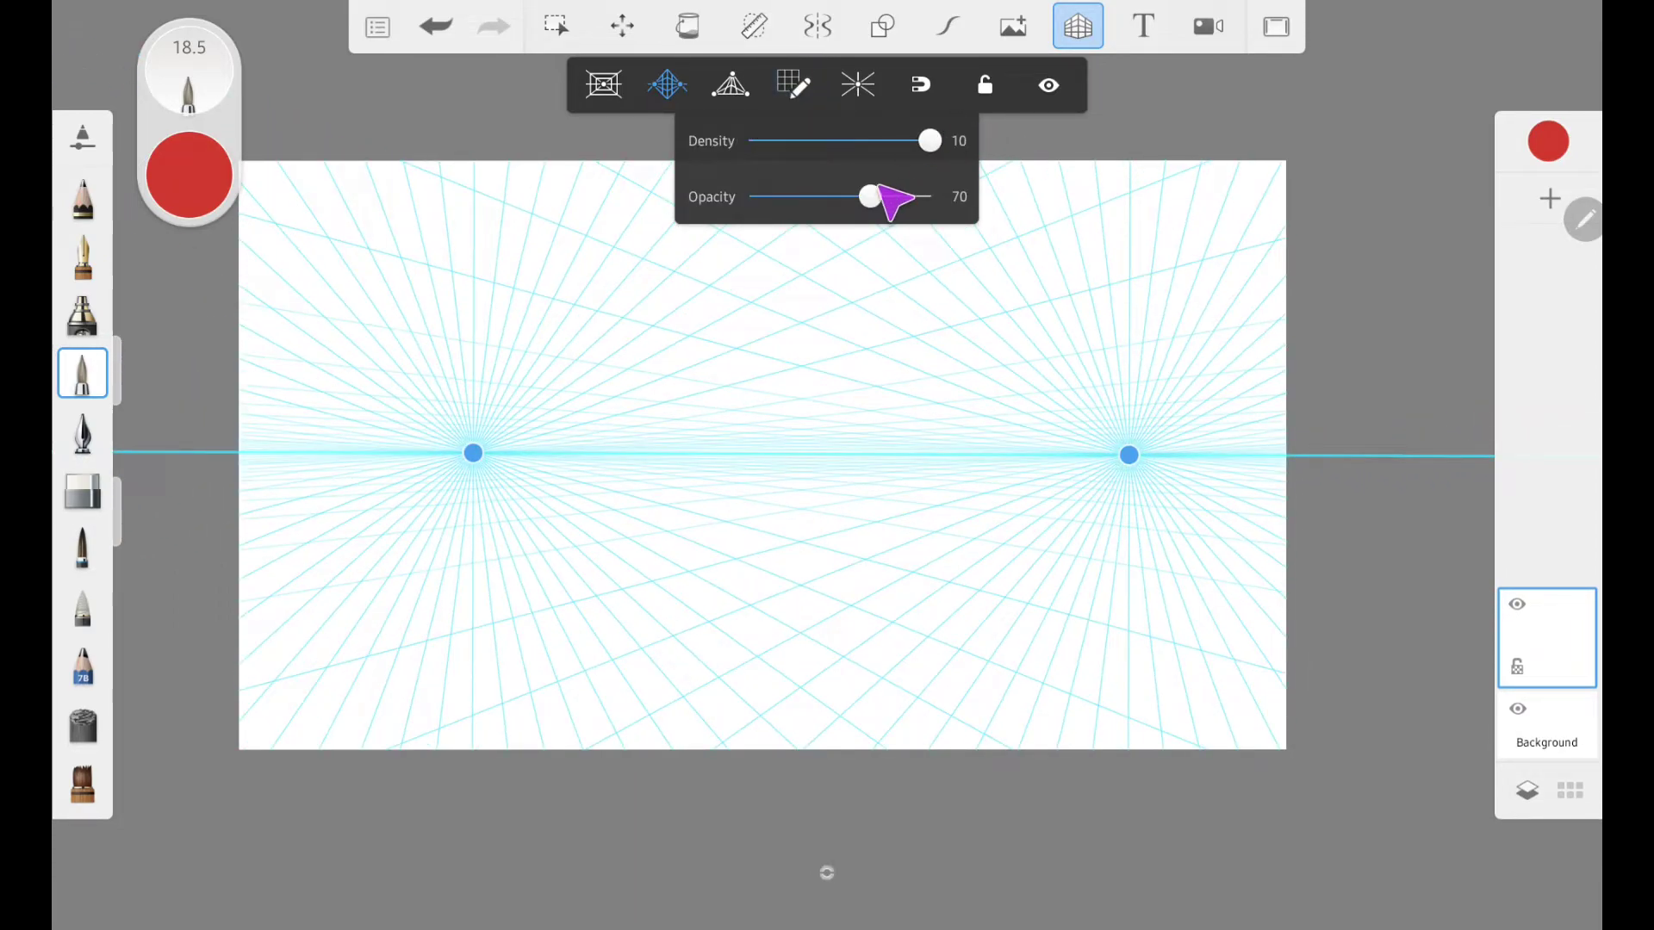
mouse_move(880, 193)
left_mouse_down()
mouse_move(772, 196)
mouse_move(929, 196)
mouse_move(850, 197)
left_mouse_up()
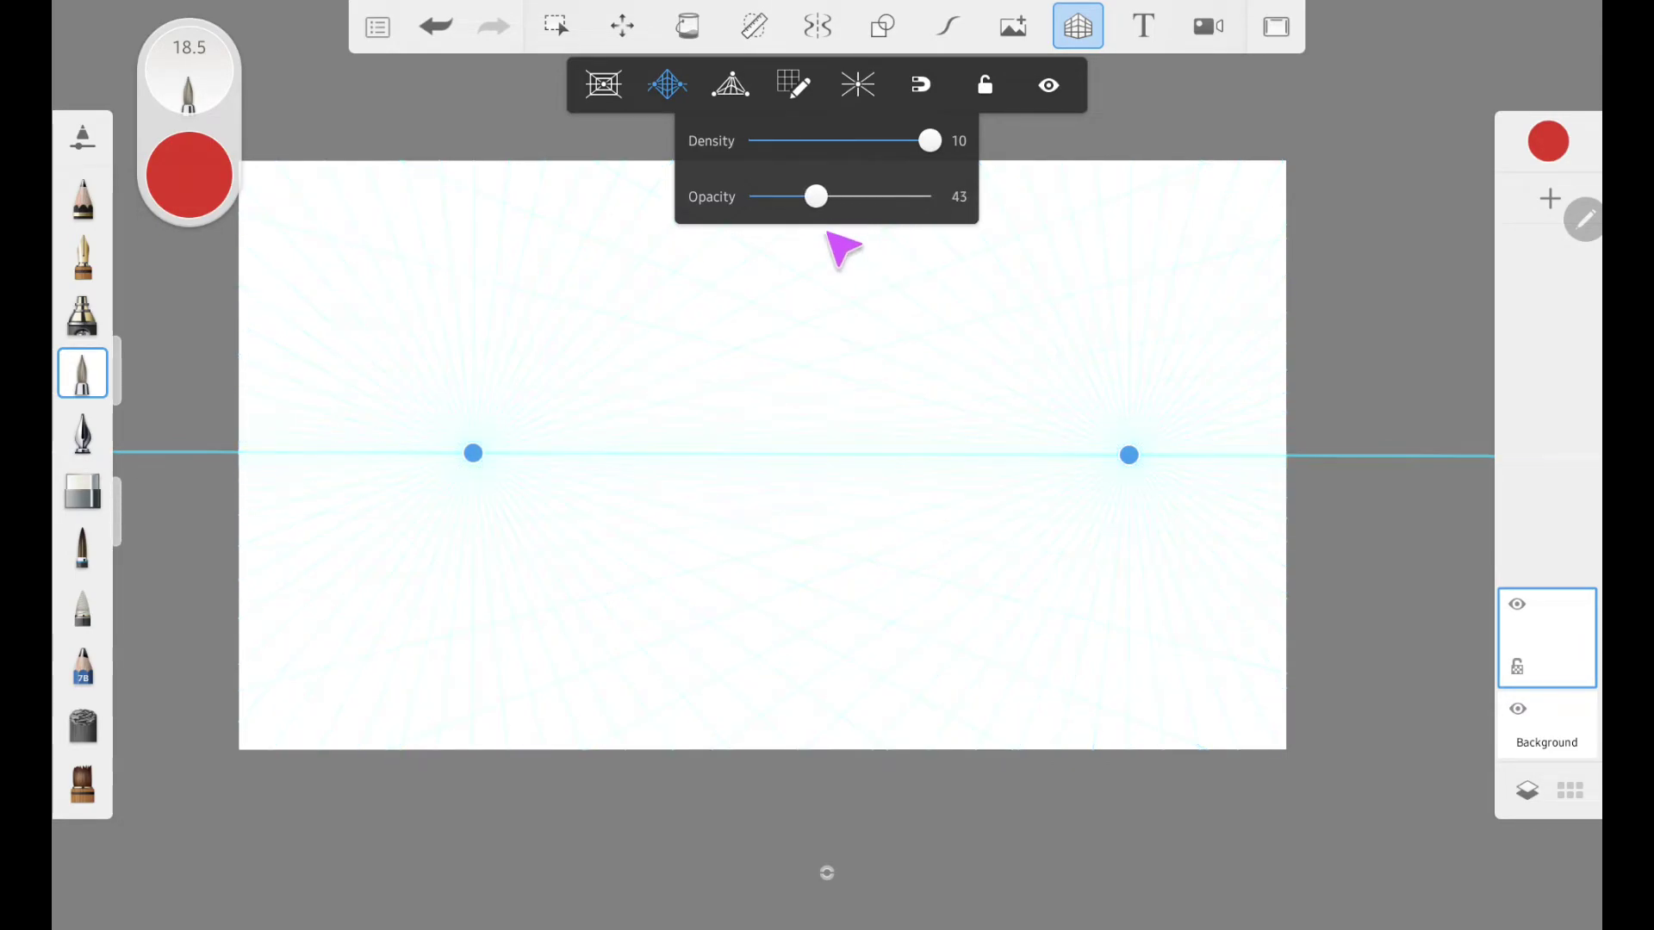
Use three-point perspective at grid density 4 with repositioned vanishing points, then turn guides off.
left_click(667, 84)
left_click(731, 84)
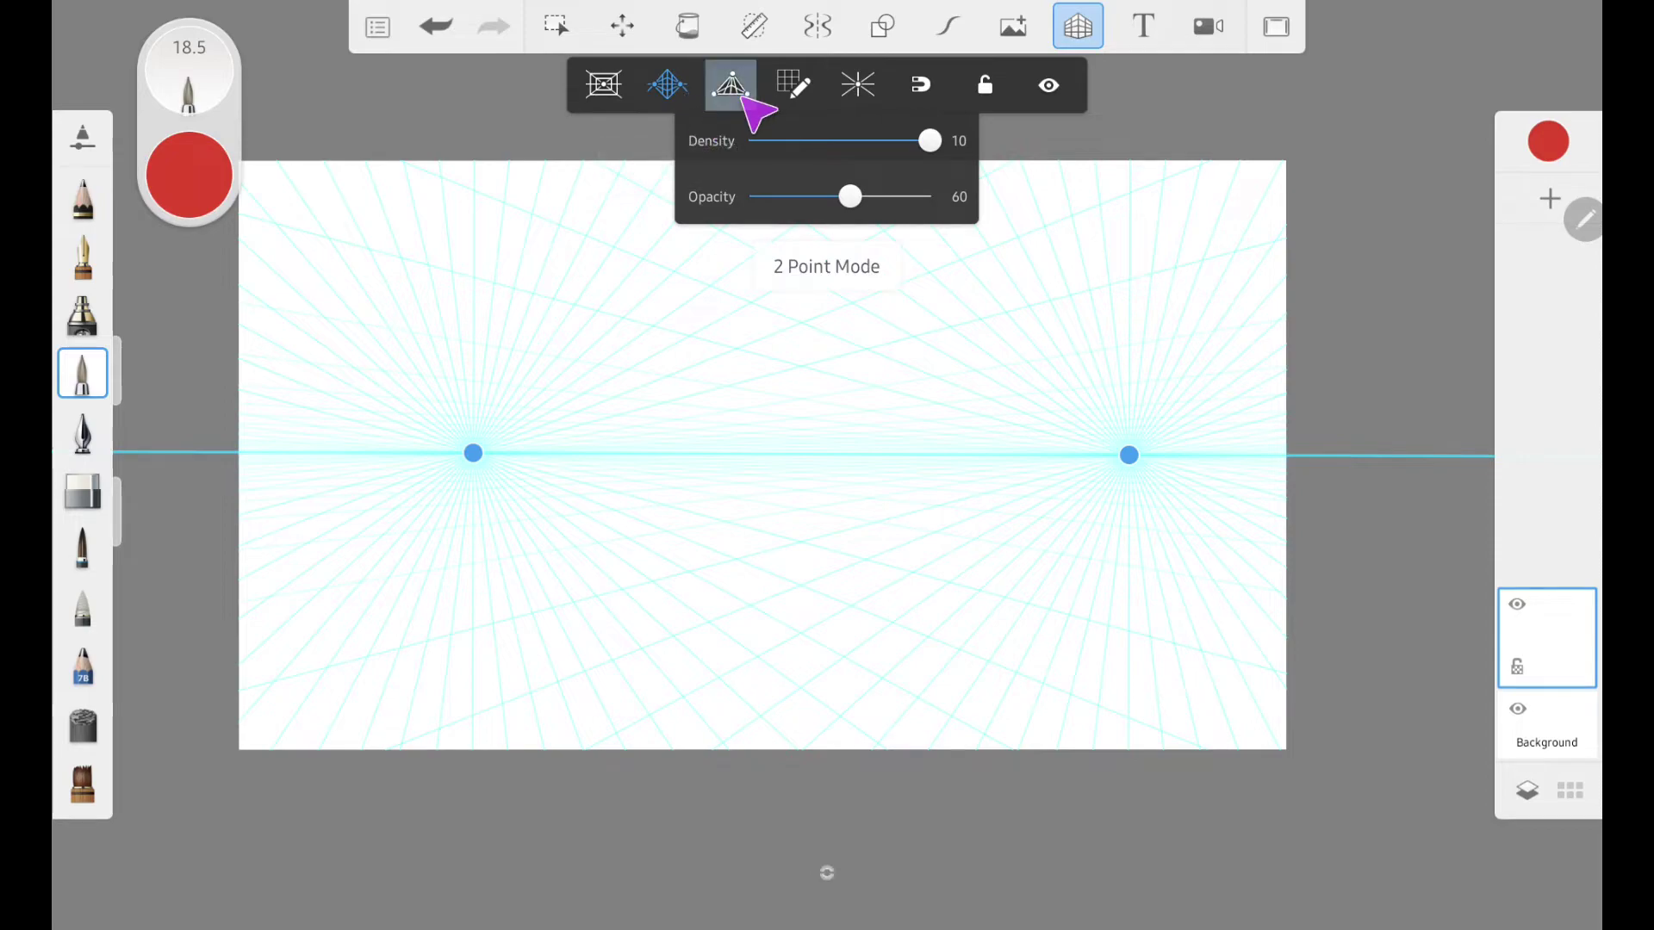
left_click_drag(929, 141, 809, 141)
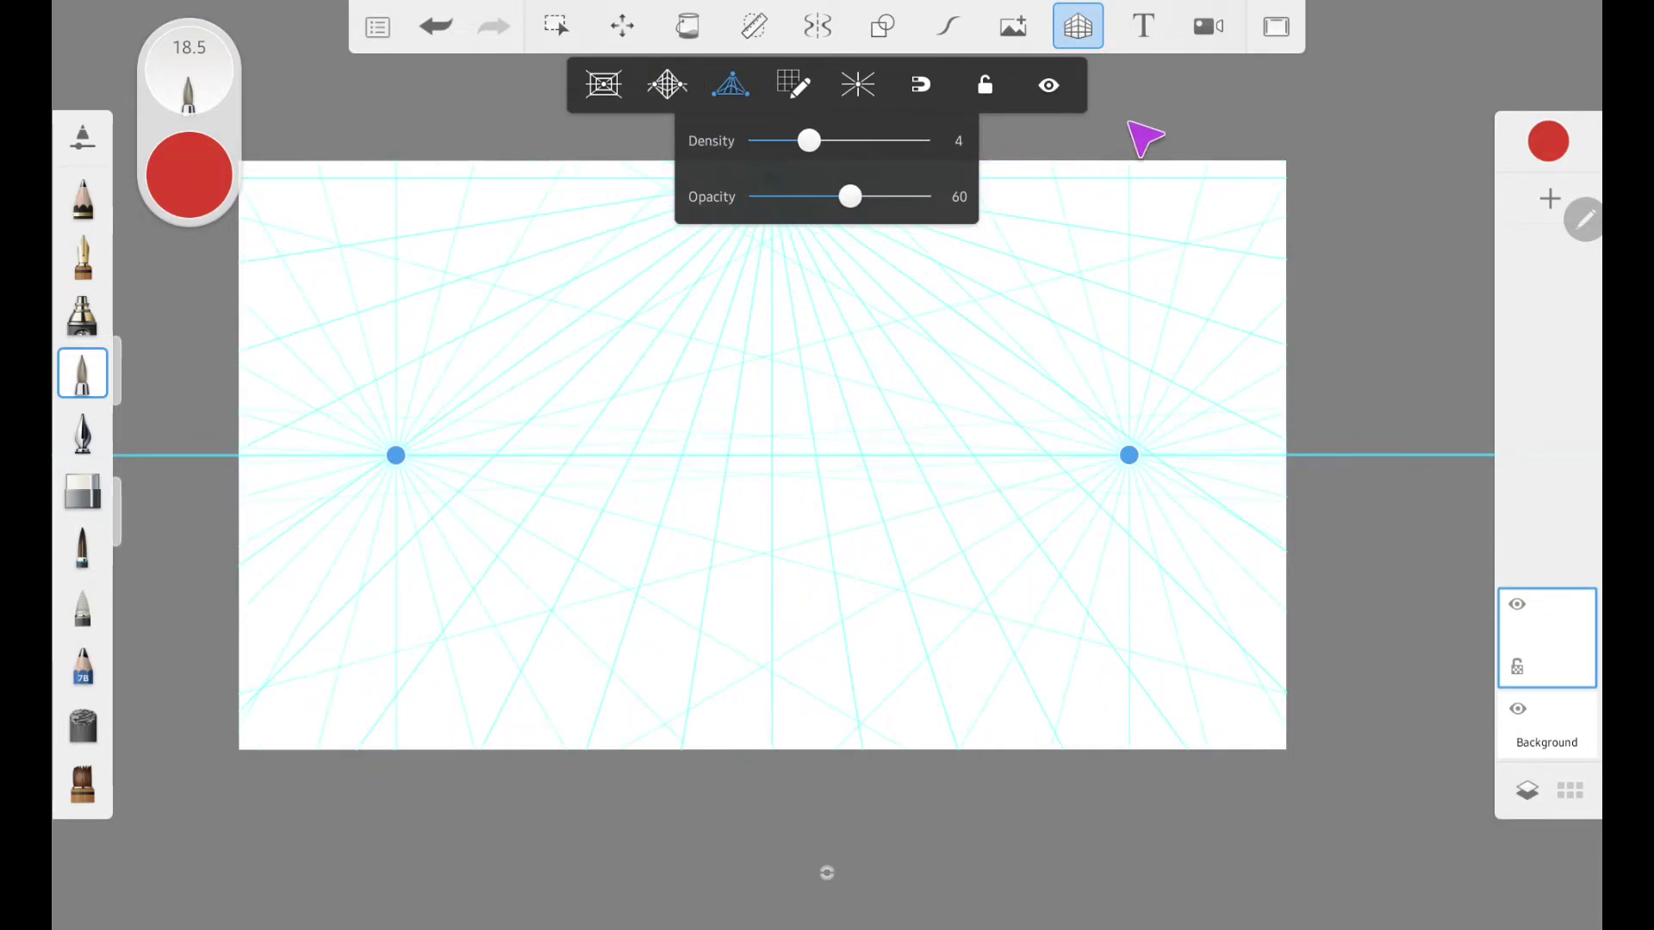
mouse_move(395, 455)
left_mouse_down()
mouse_move(387, 483)
mouse_move(395, 465)
left_mouse_up()
left_click(731, 84)
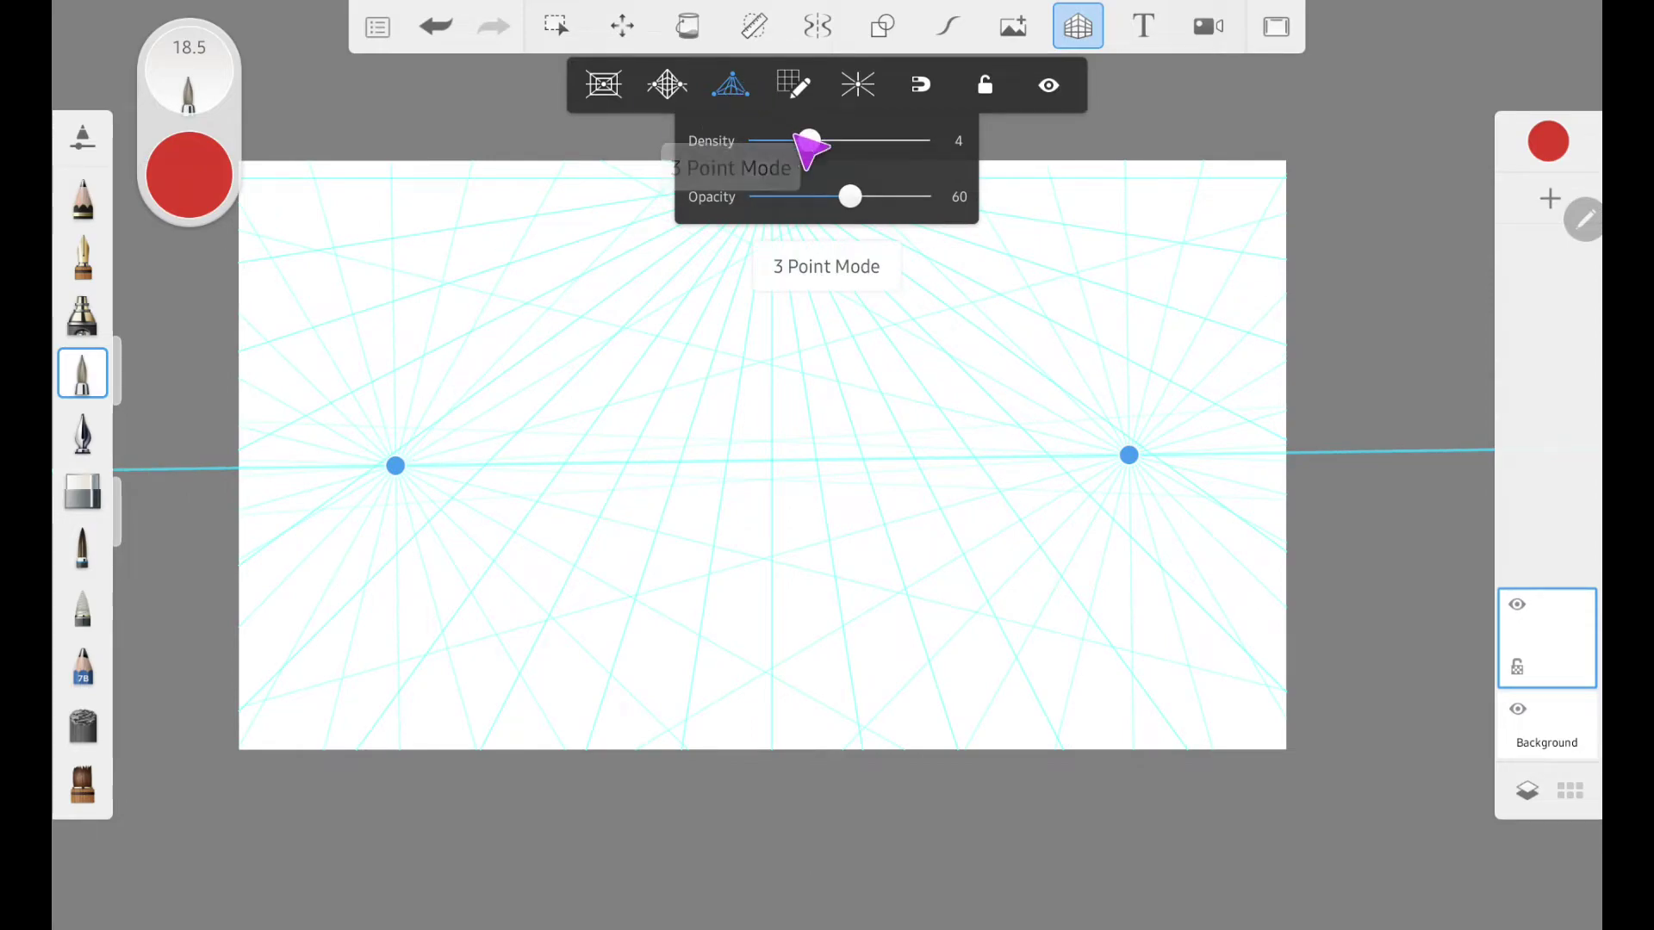
left_click_drag(773, 181, 775, 325)
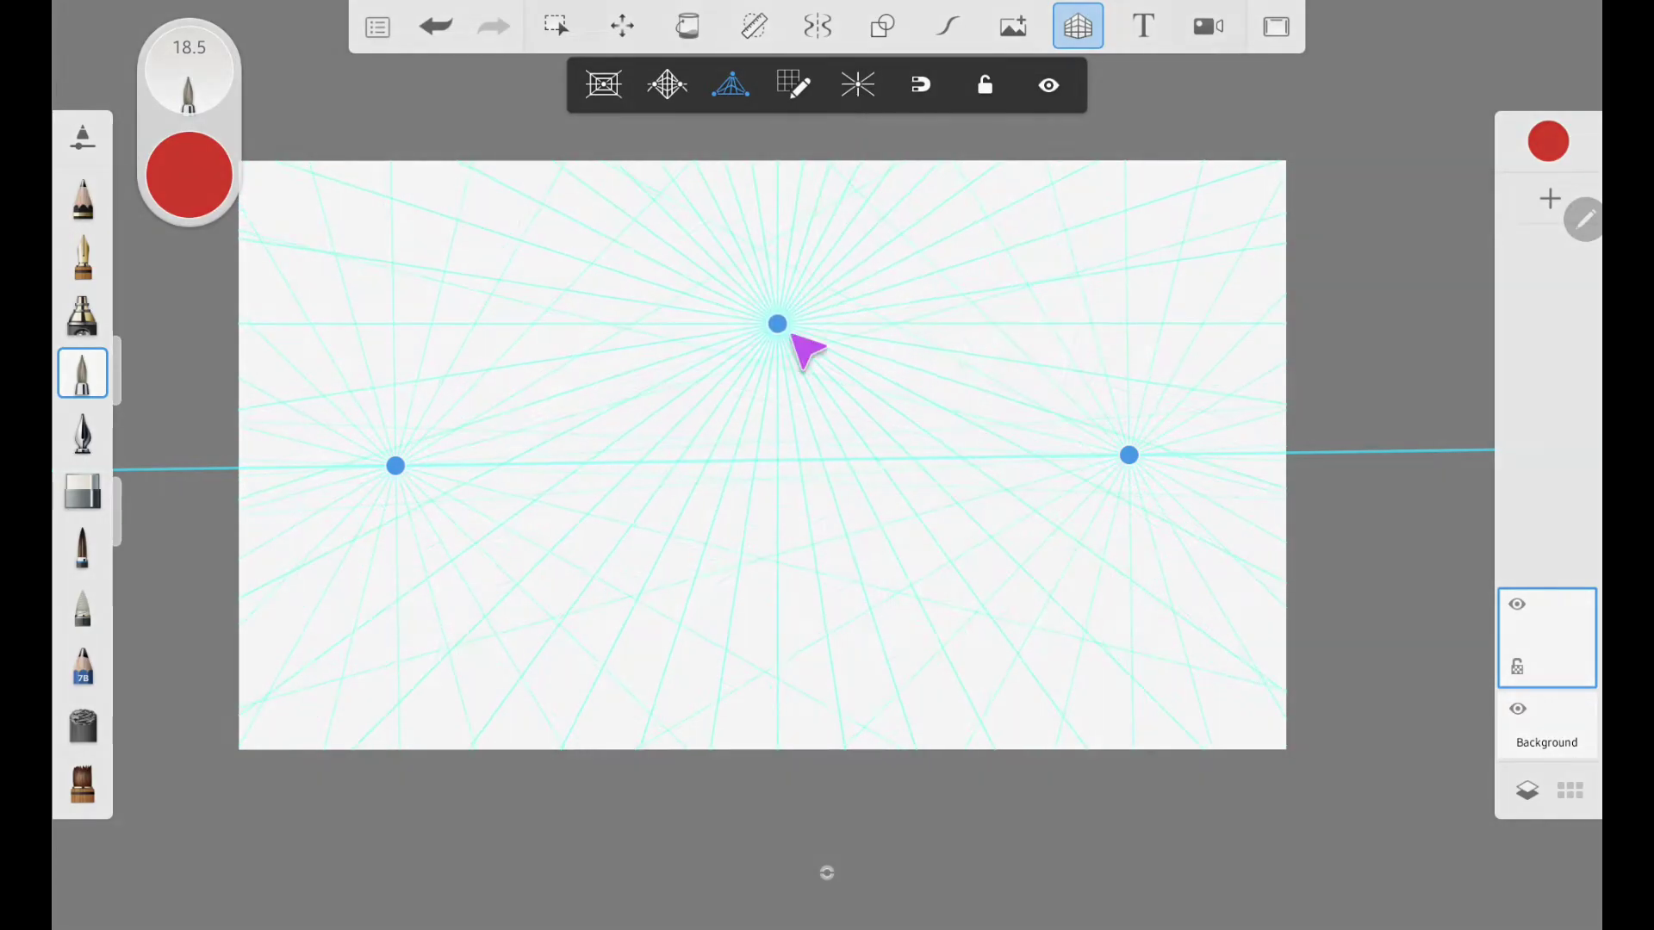
left_click(1078, 28)
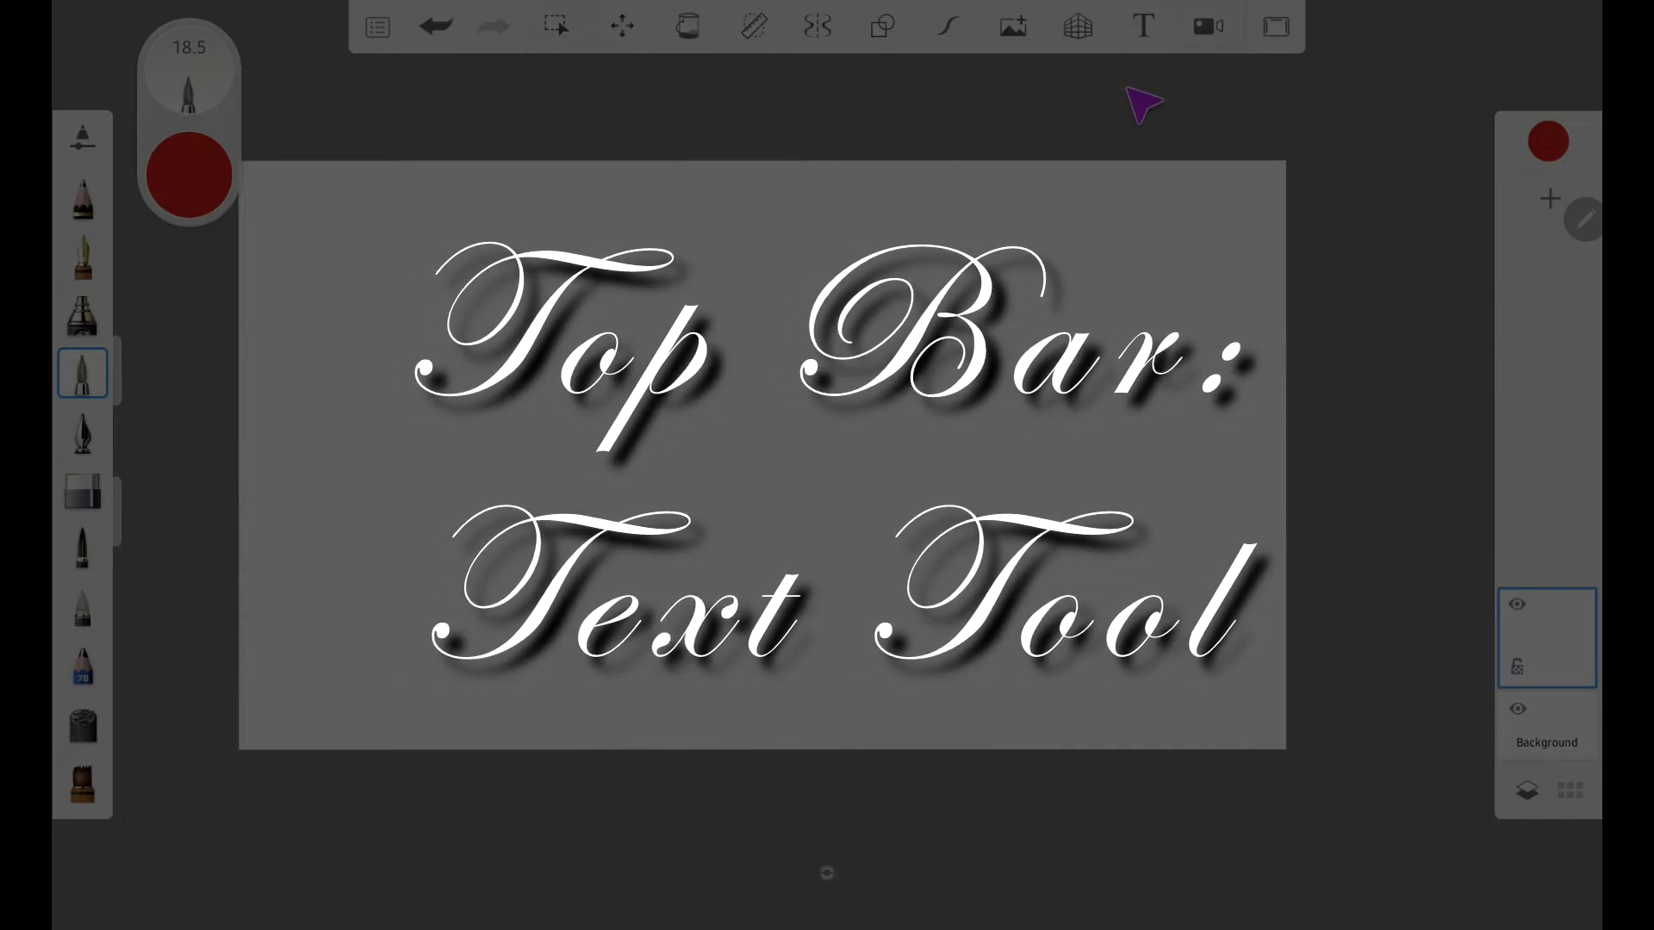
left_click(1143, 27)
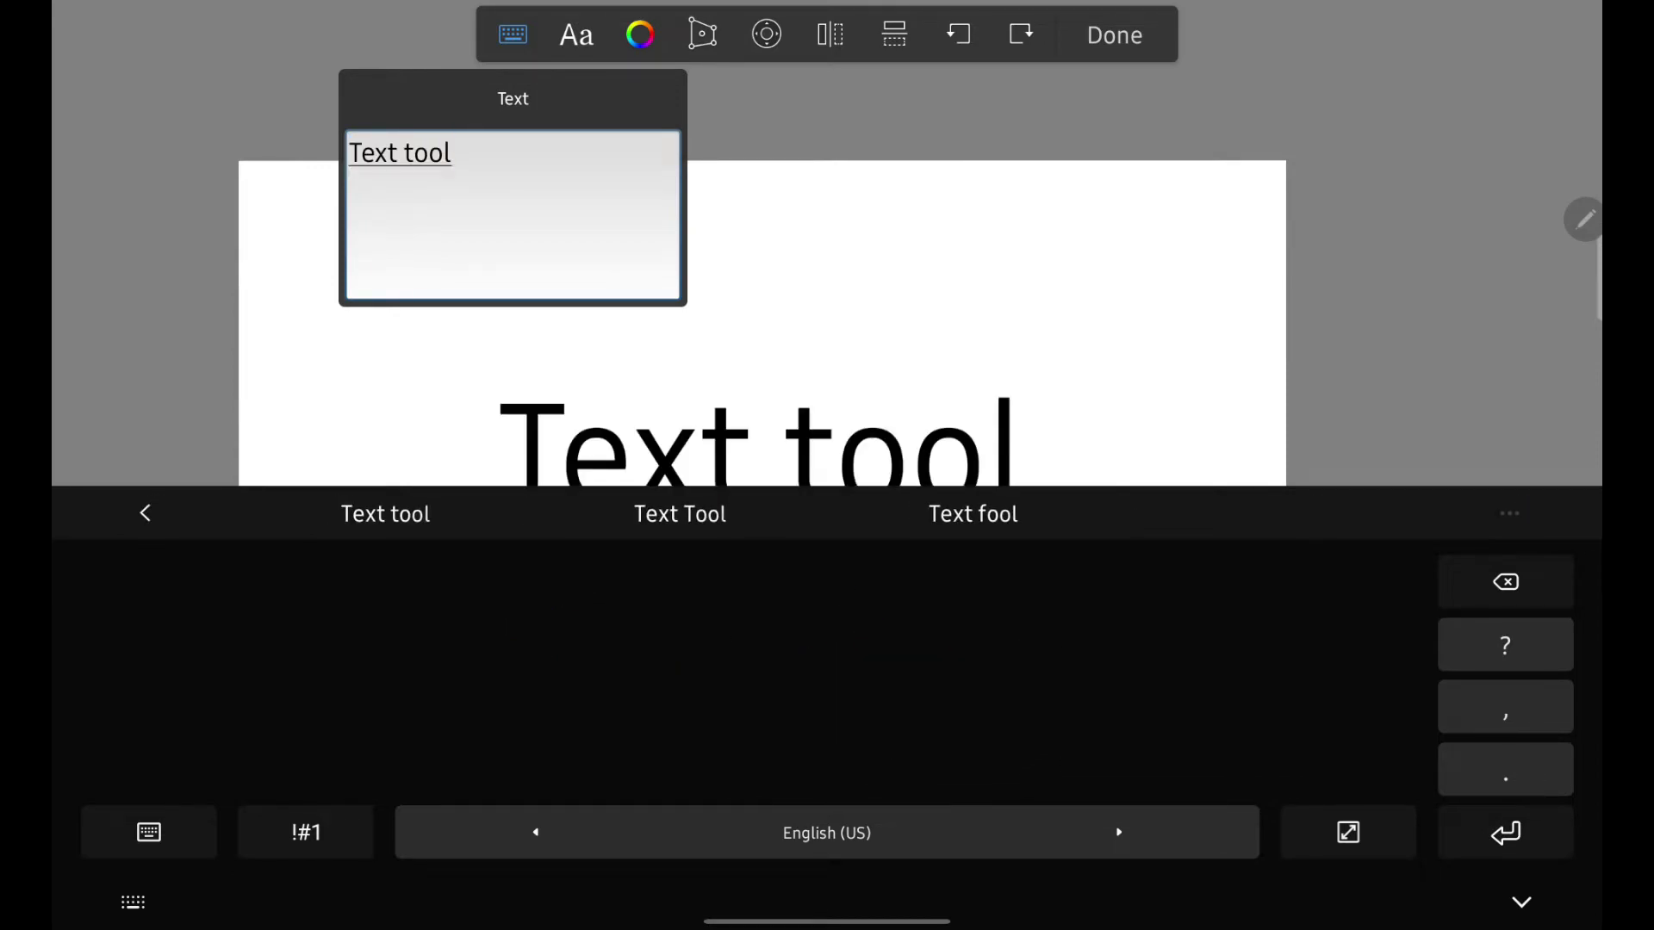
key("Escape")
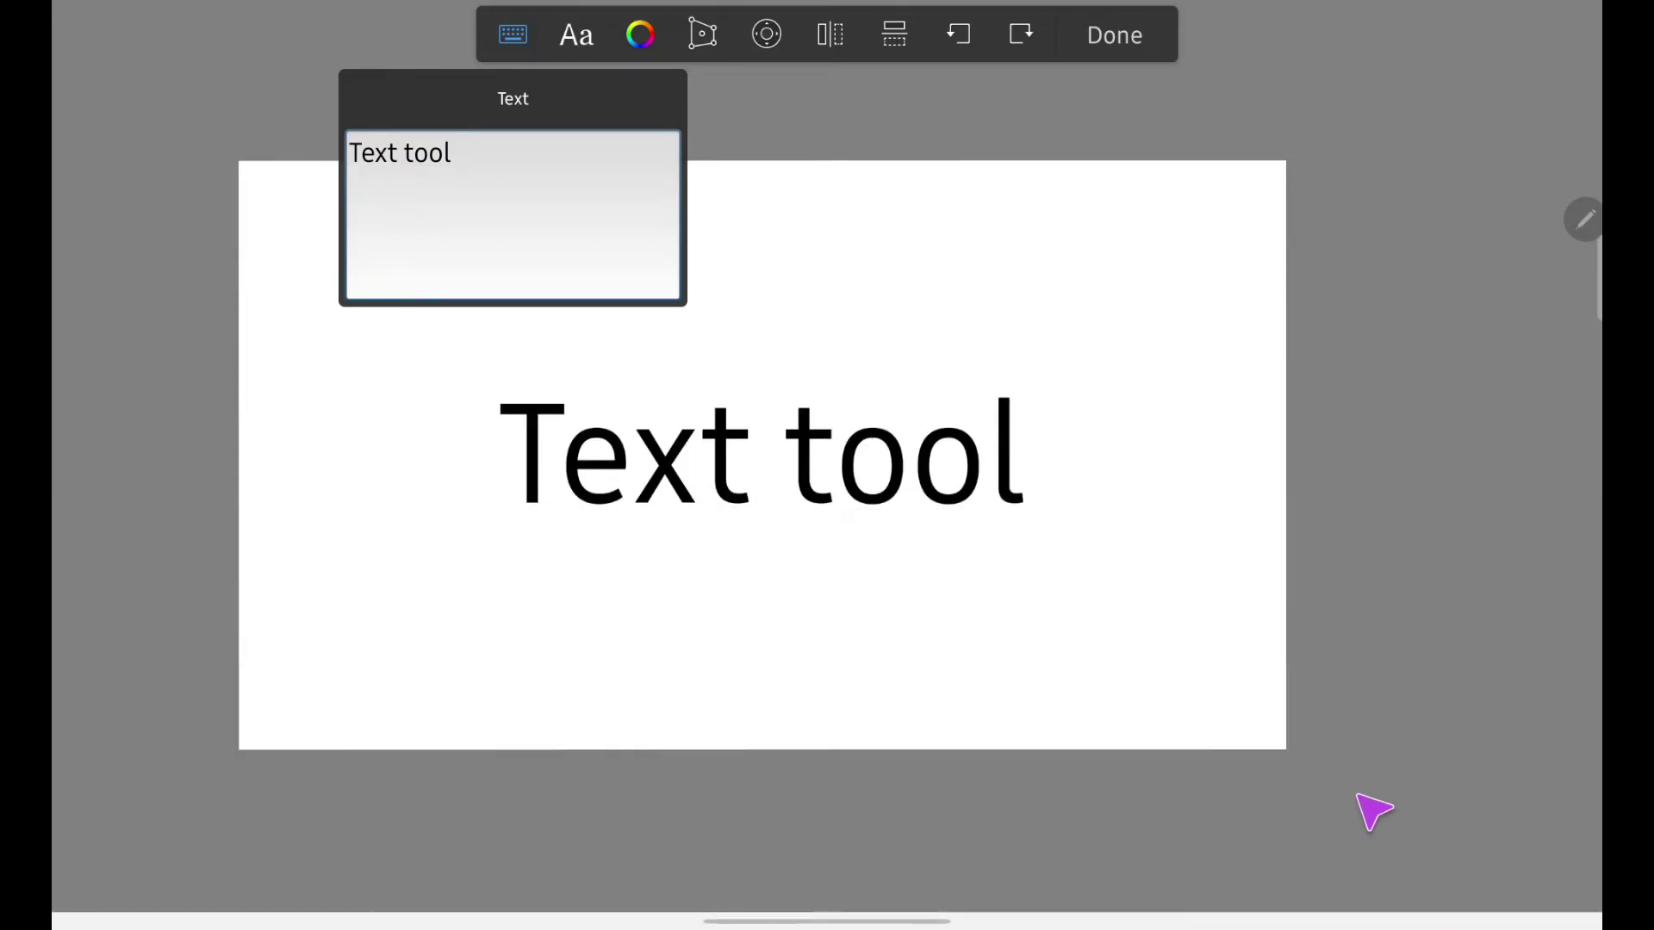
left_click(840, 461)
left_click_drag(840, 461, 792, 398)
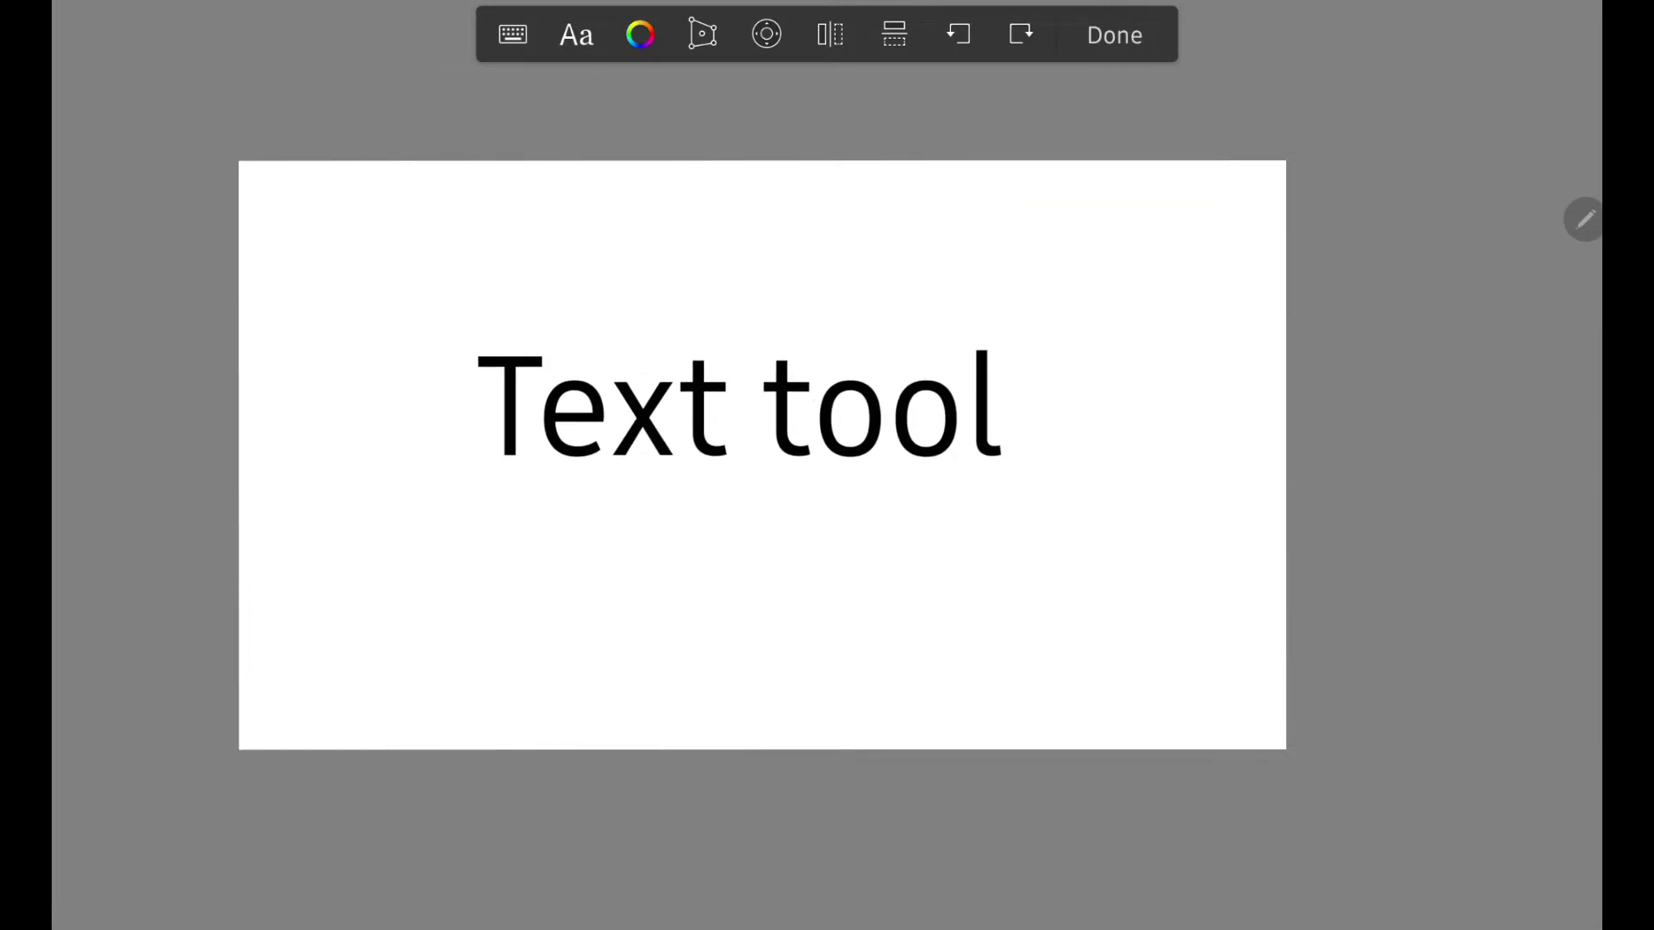
left_click(1144, 40)
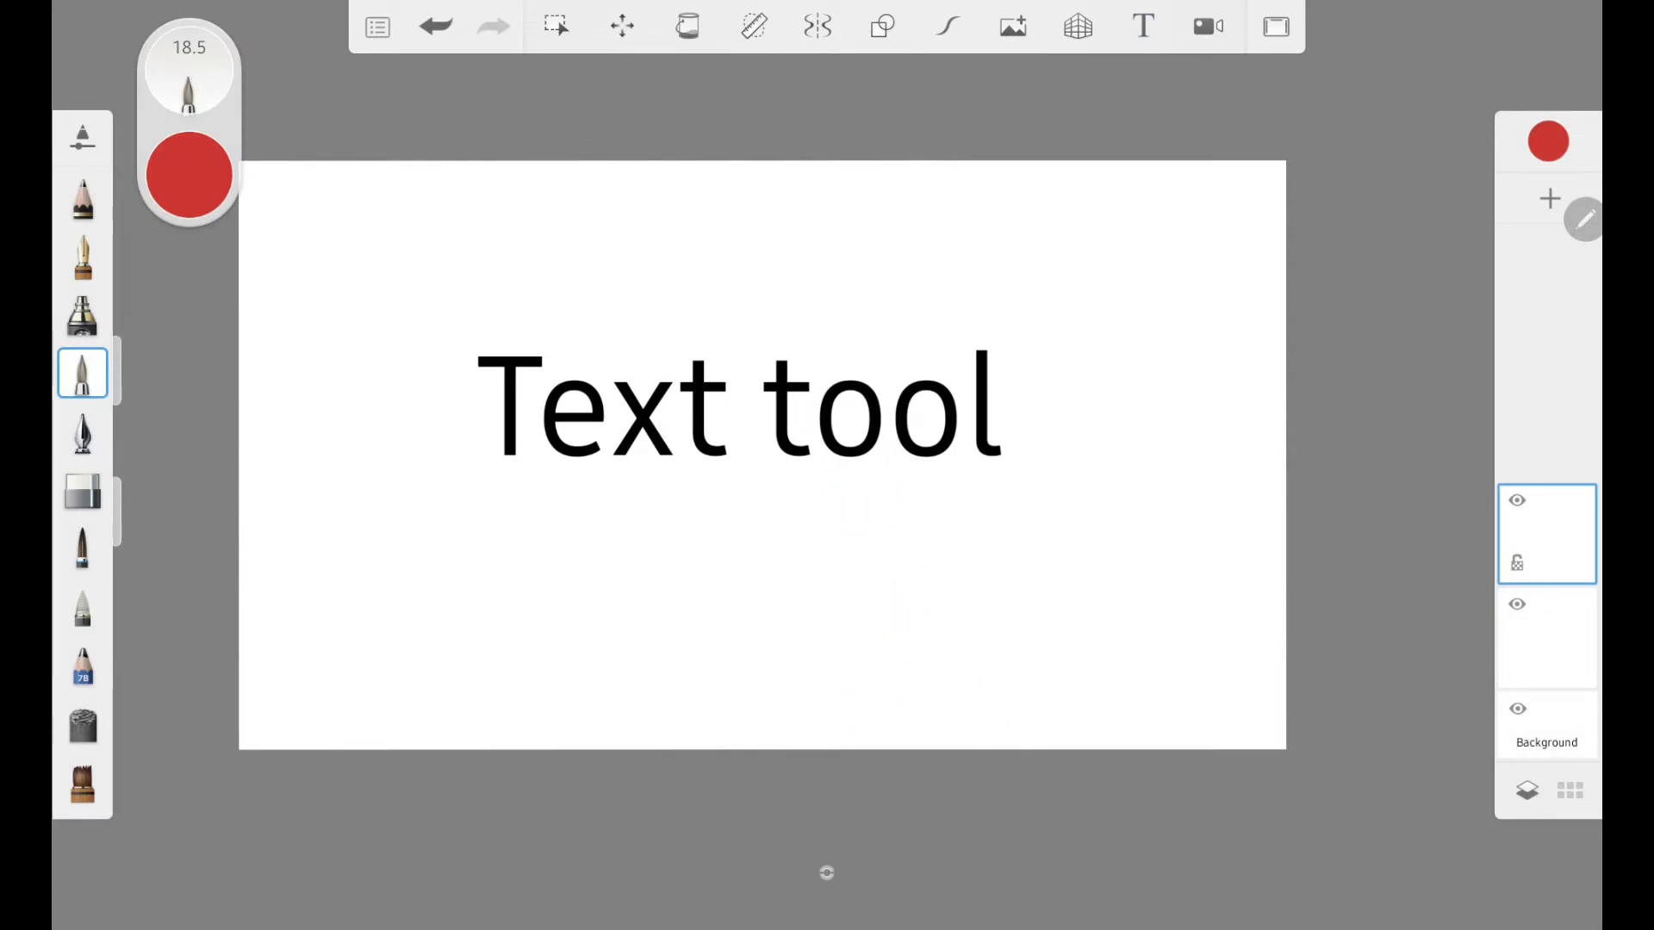
left_click(1562, 575)
Delete the Text tool layer and test the Course Watercolor brush with an undone stroke.
left_click(1444, 302)
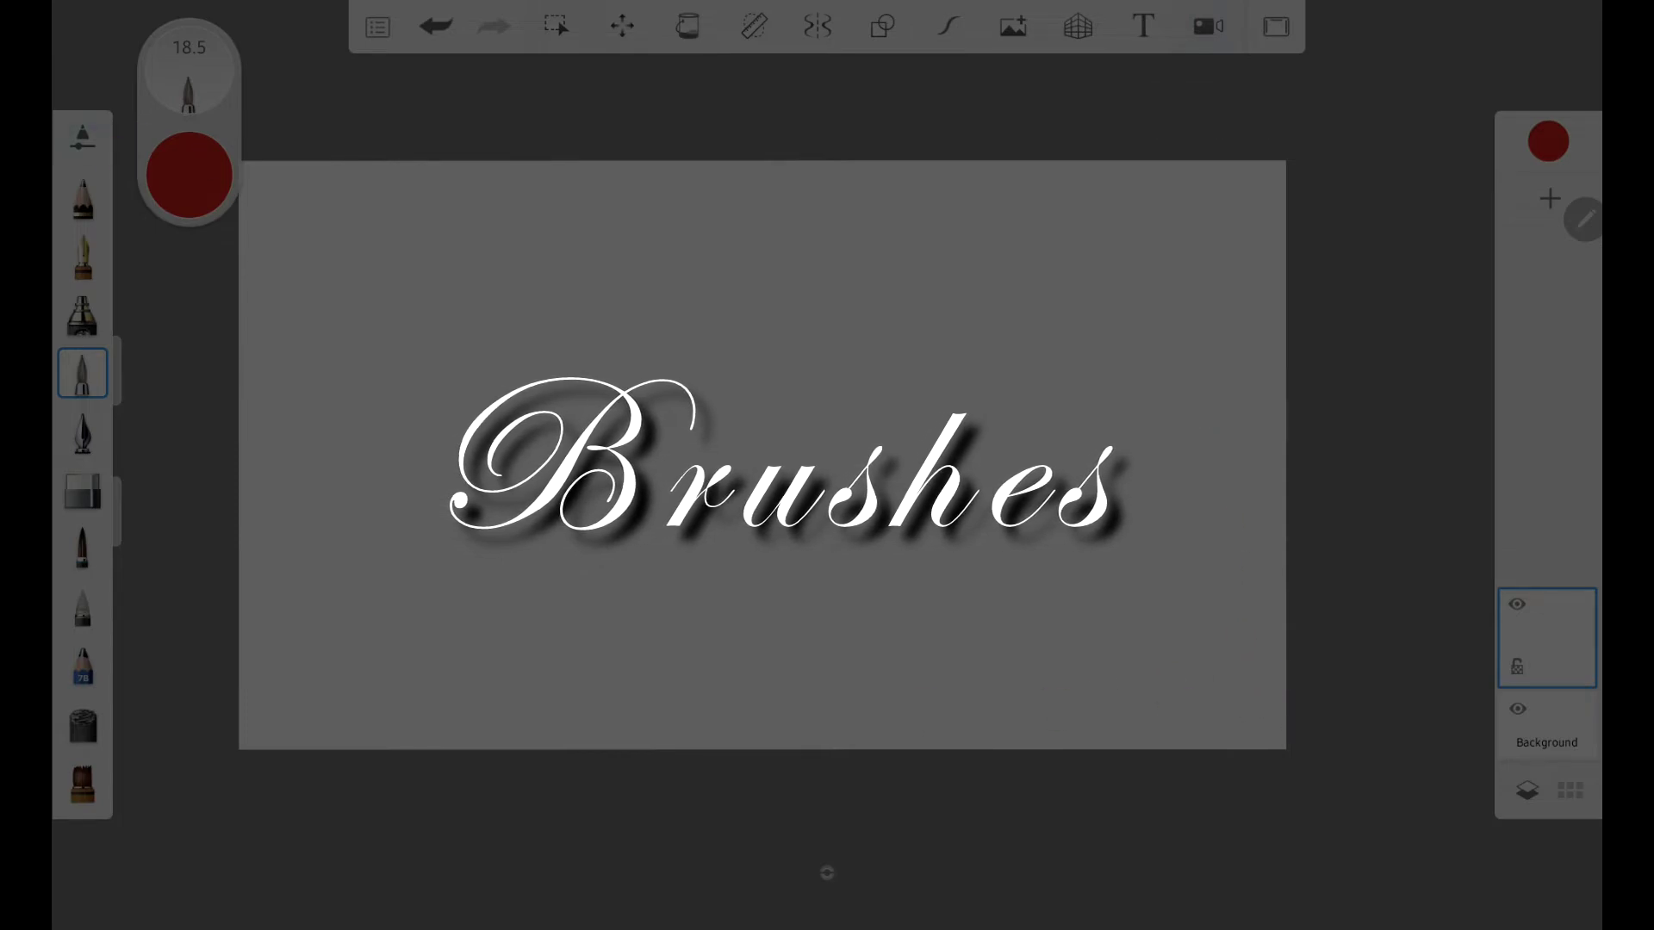
left_click(82, 138)
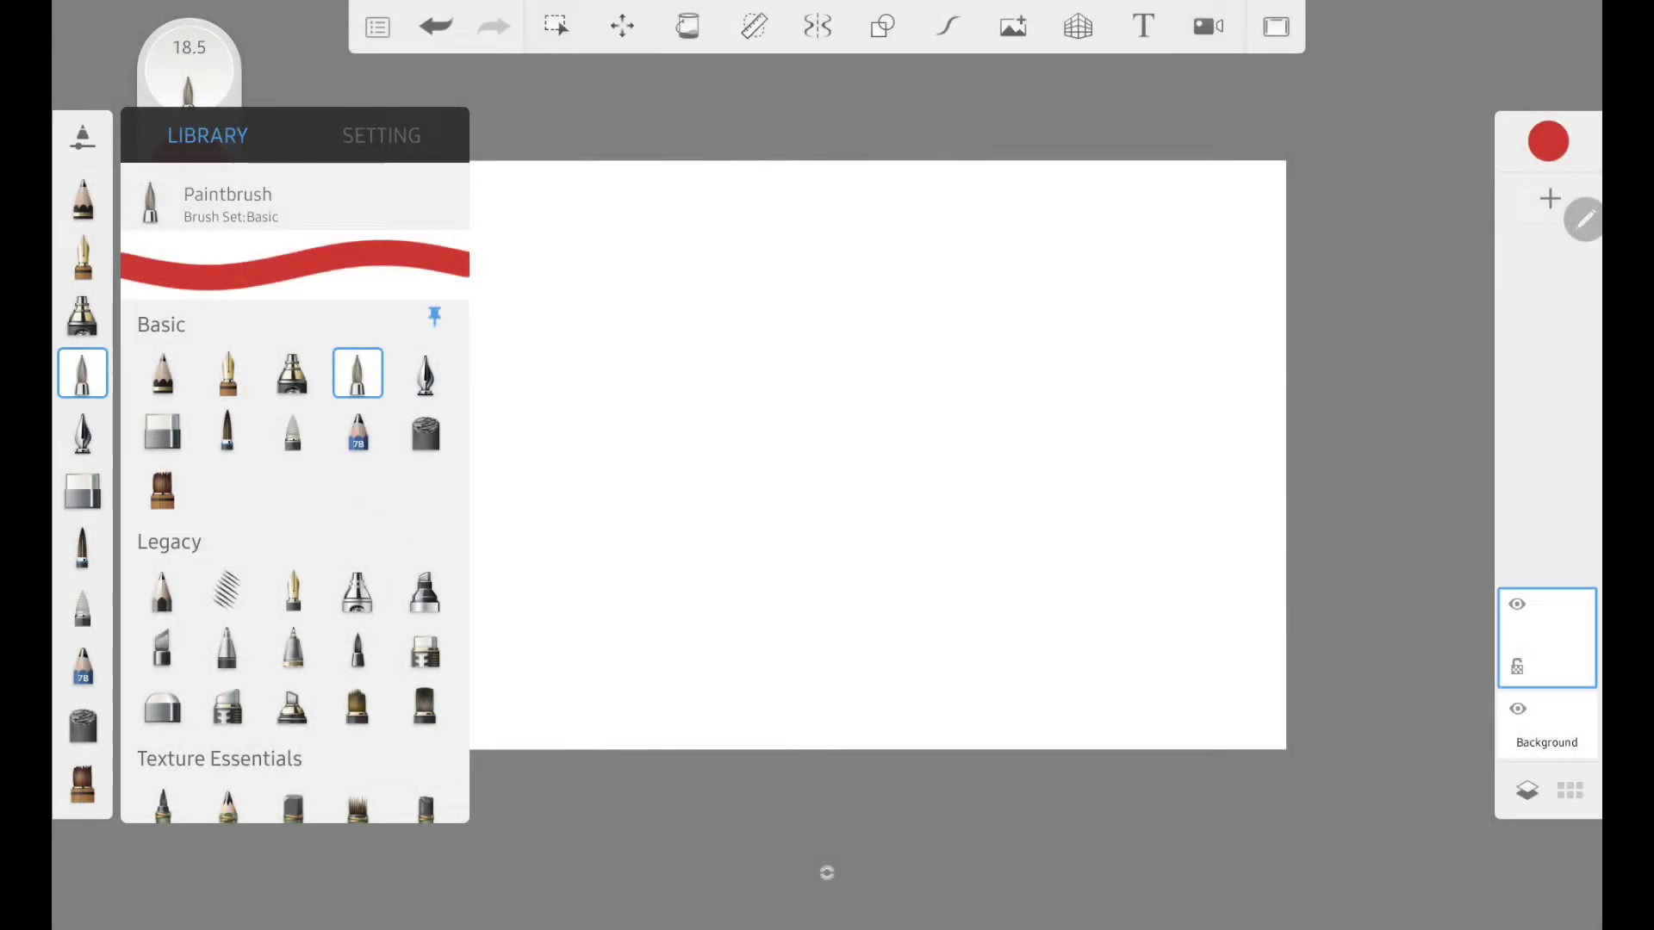
scroll(221, 603, "down", 5)
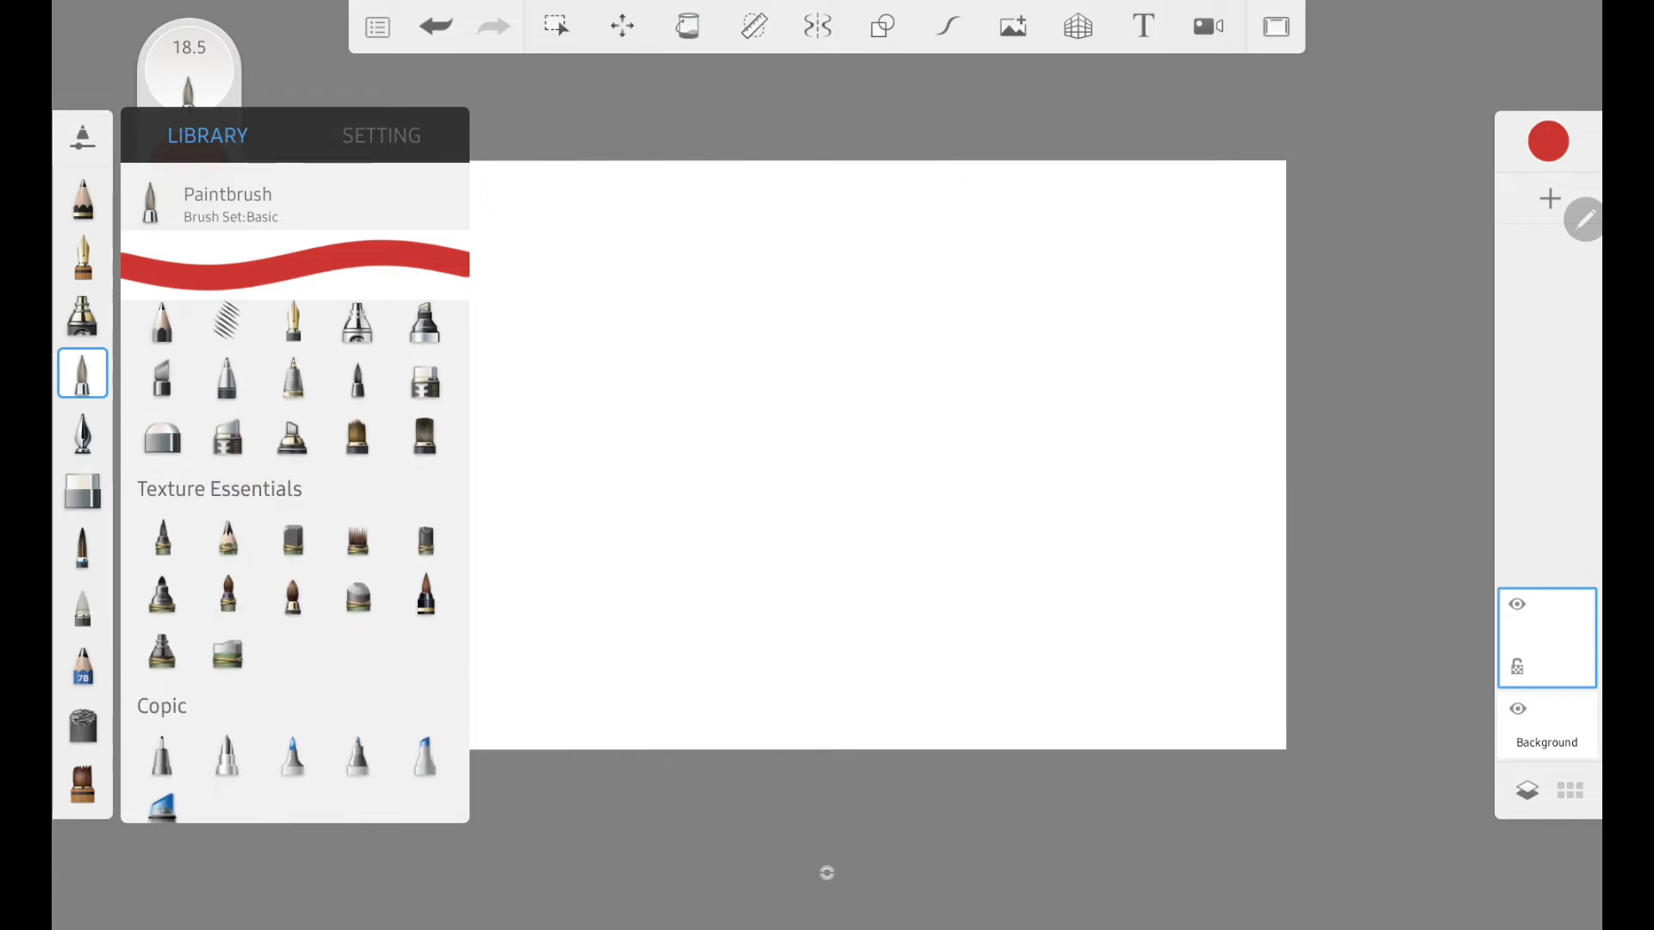
scroll(251, 602, "down", 3)
scroll(297, 484, "up", 1)
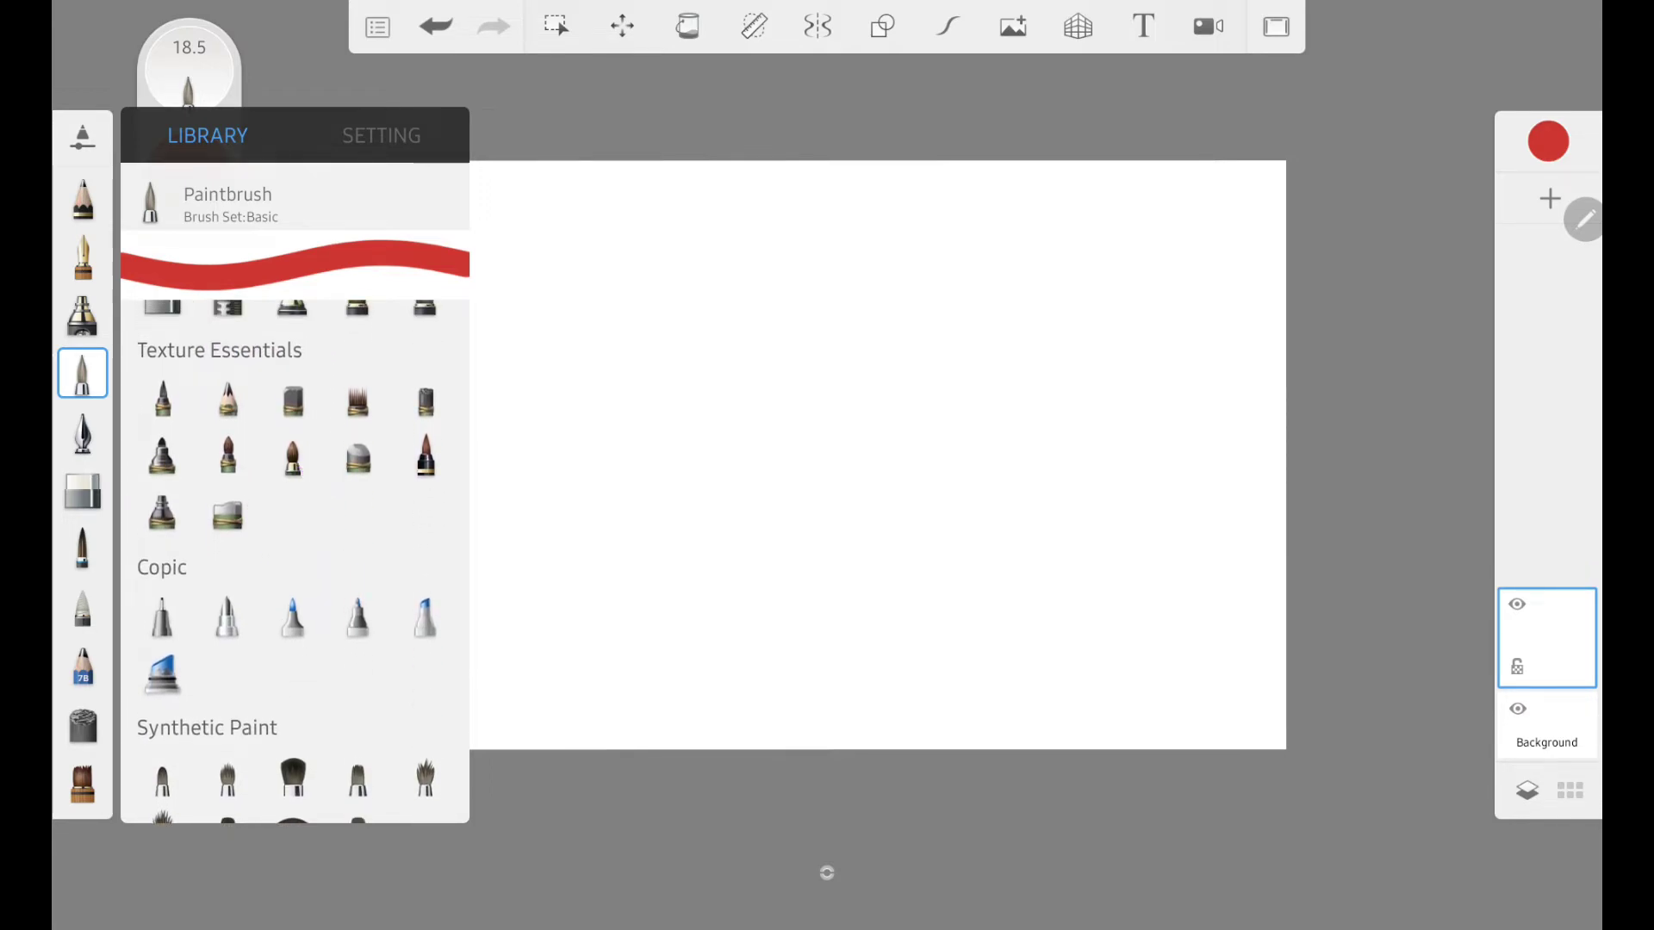
left_click(293, 455)
left_click_drag(576, 293, 575, 341)
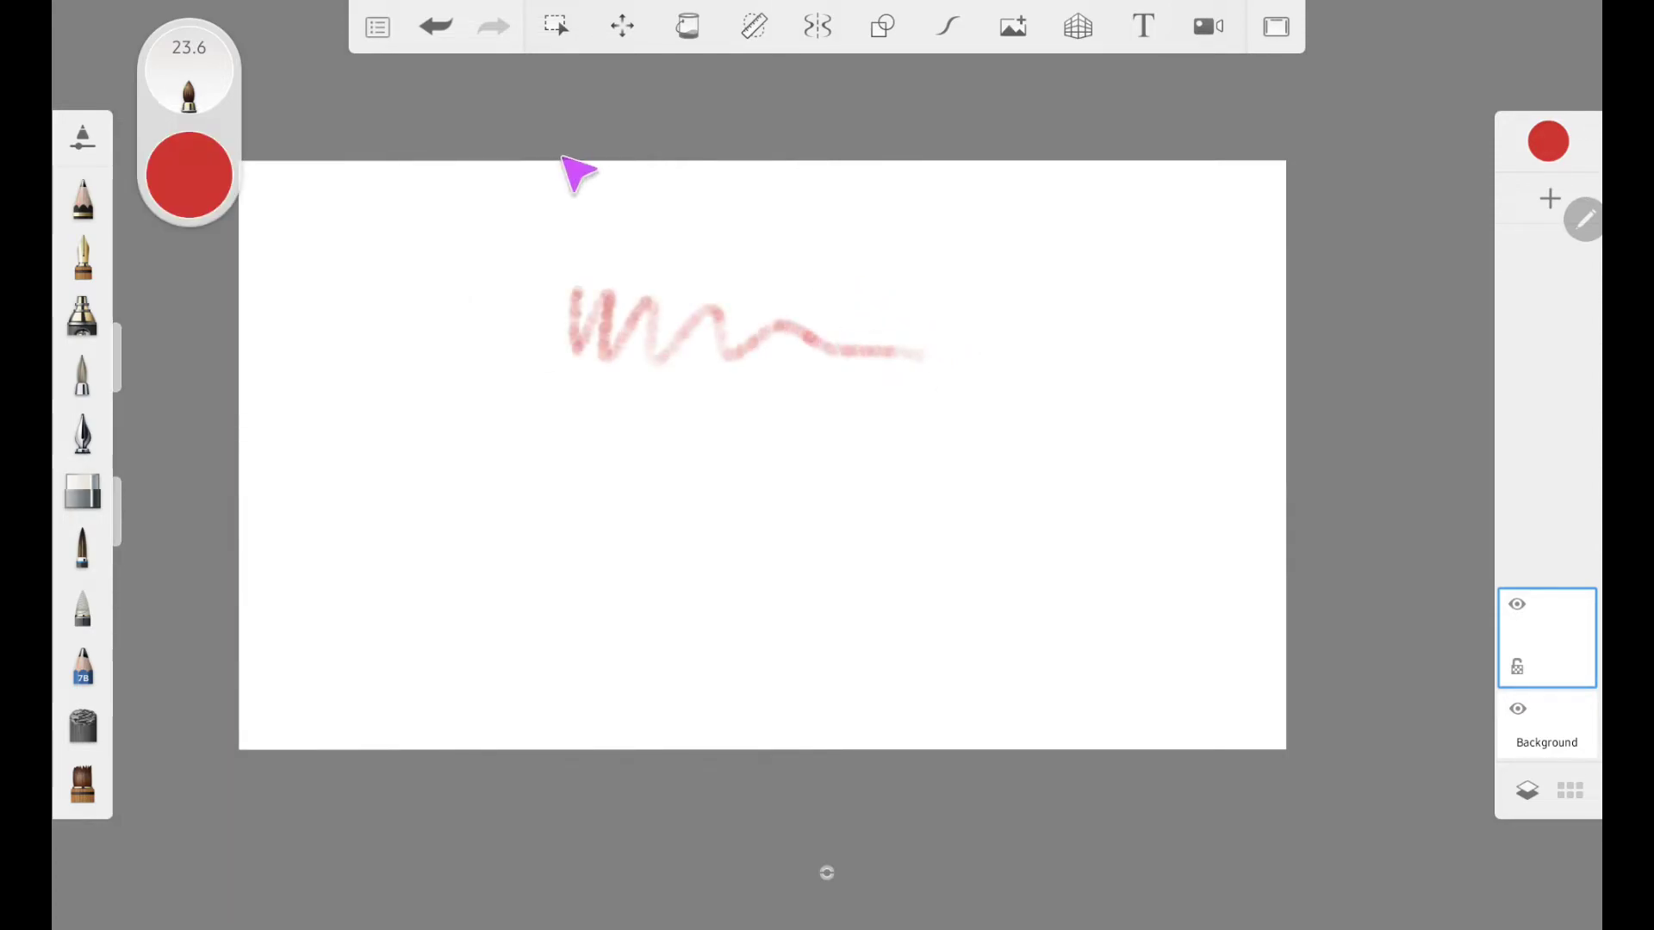
left_click(436, 27)
Enlarge the watercolor brush to about 47, paint two trial strokes, and undo both.
left_click_drag(148, 353, 155, 317)
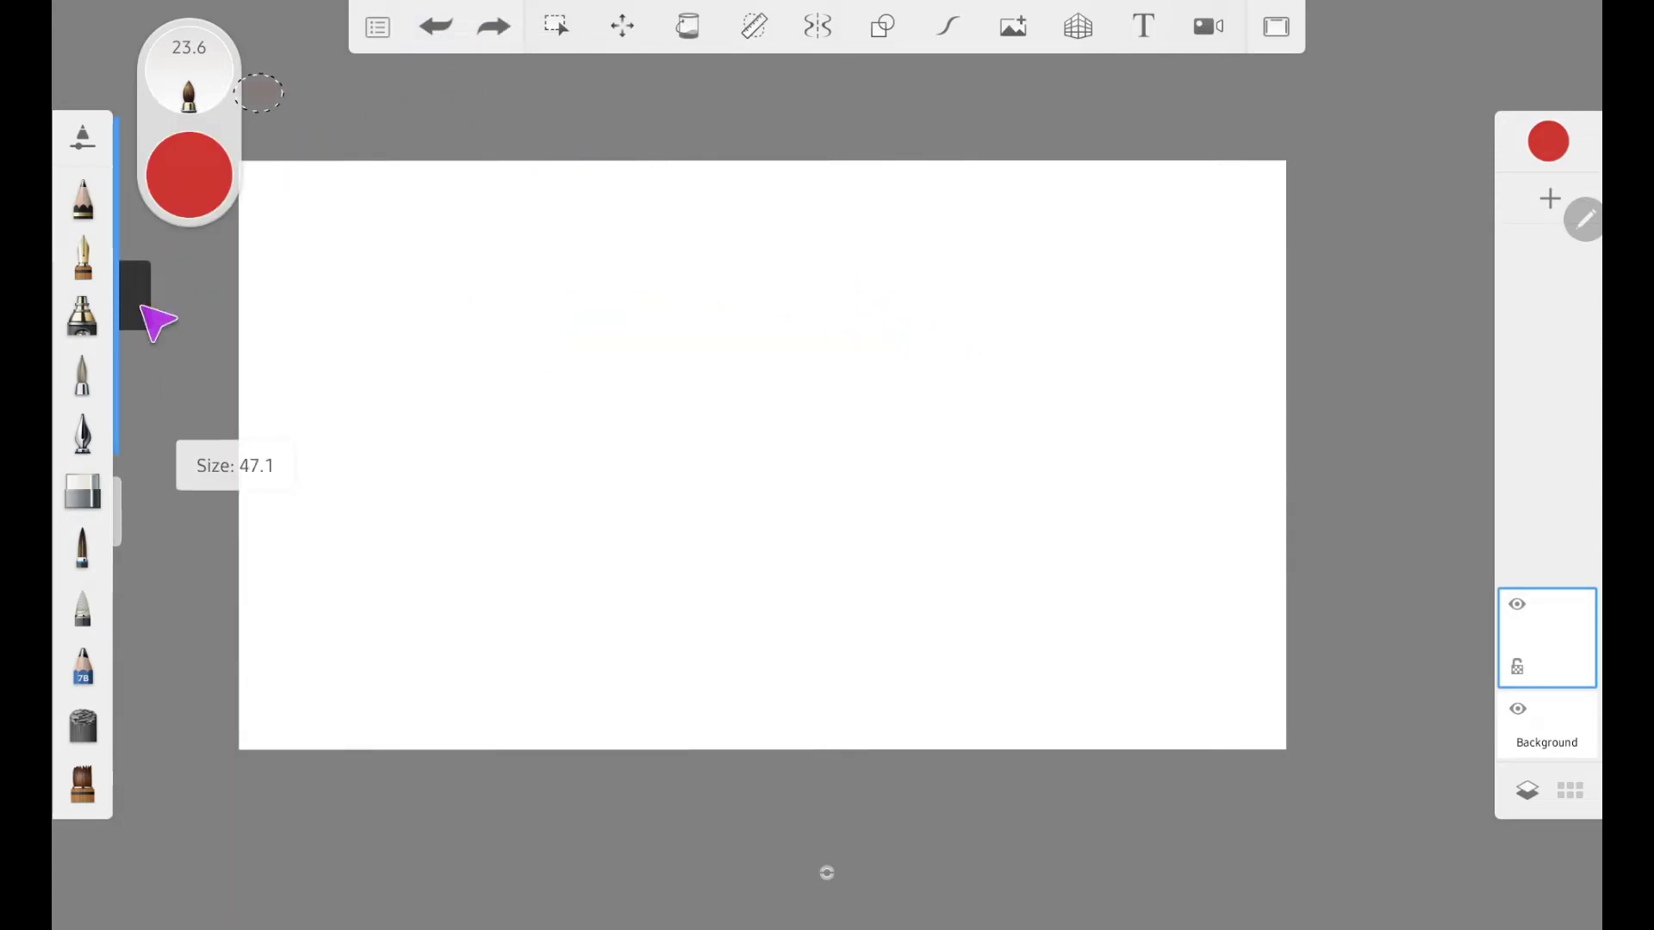
mouse_move(400, 215)
left_mouse_down()
mouse_move(410, 324)
mouse_move(490, 271)
mouse_move(530, 336)
mouse_move(596, 341)
mouse_move(734, 294)
mouse_move(836, 385)
mouse_move(1071, 331)
mouse_move(1103, 366)
left_mouse_up()
mouse_move(616, 534)
left_mouse_down()
mouse_move(771, 491)
mouse_move(1098, 461)
left_mouse_up()
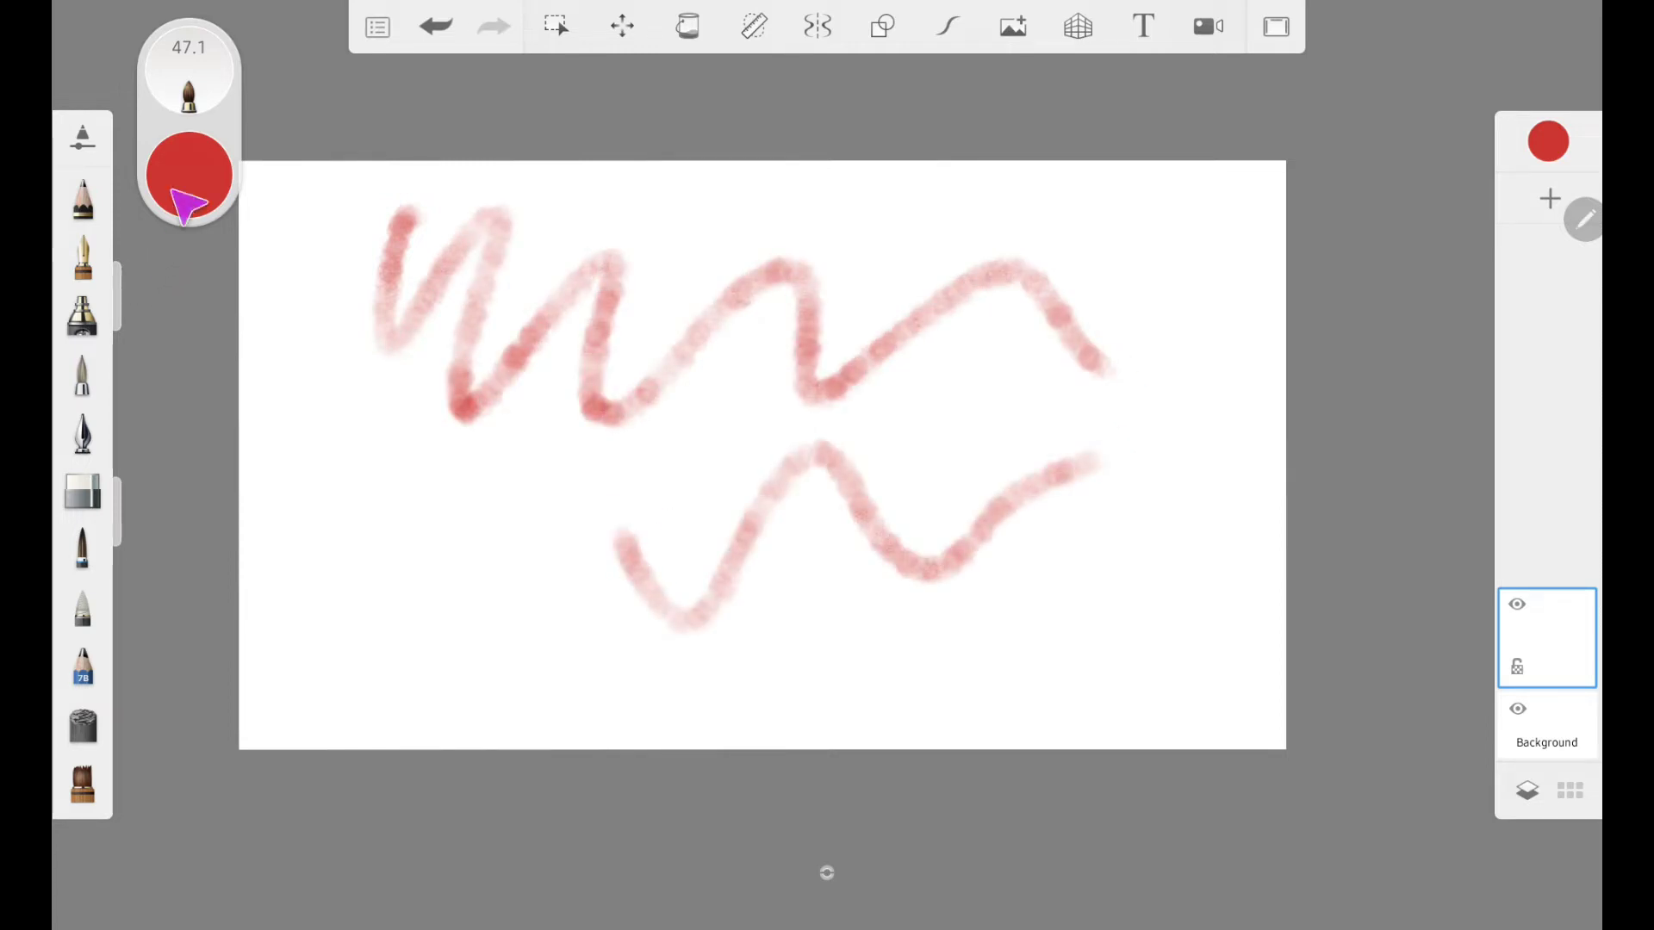
left_click(435, 27)
left_click(435, 27)
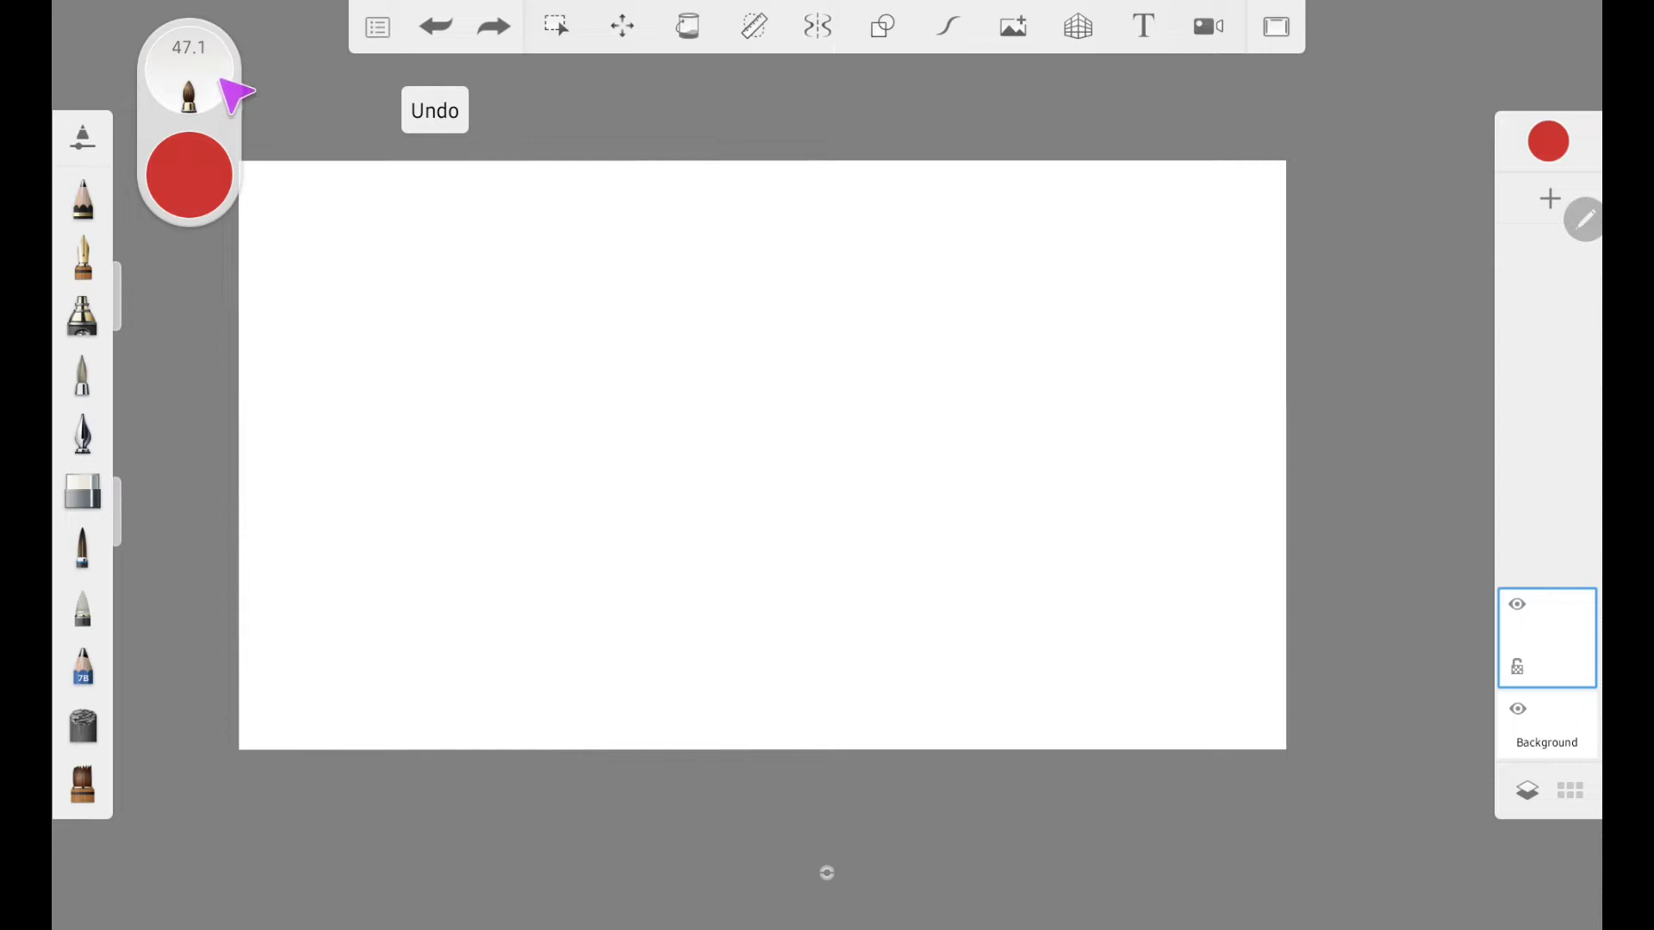
Pick the Copic Super Brush Nib and drag it into the favourite brushes palette.
left_click(207, 79)
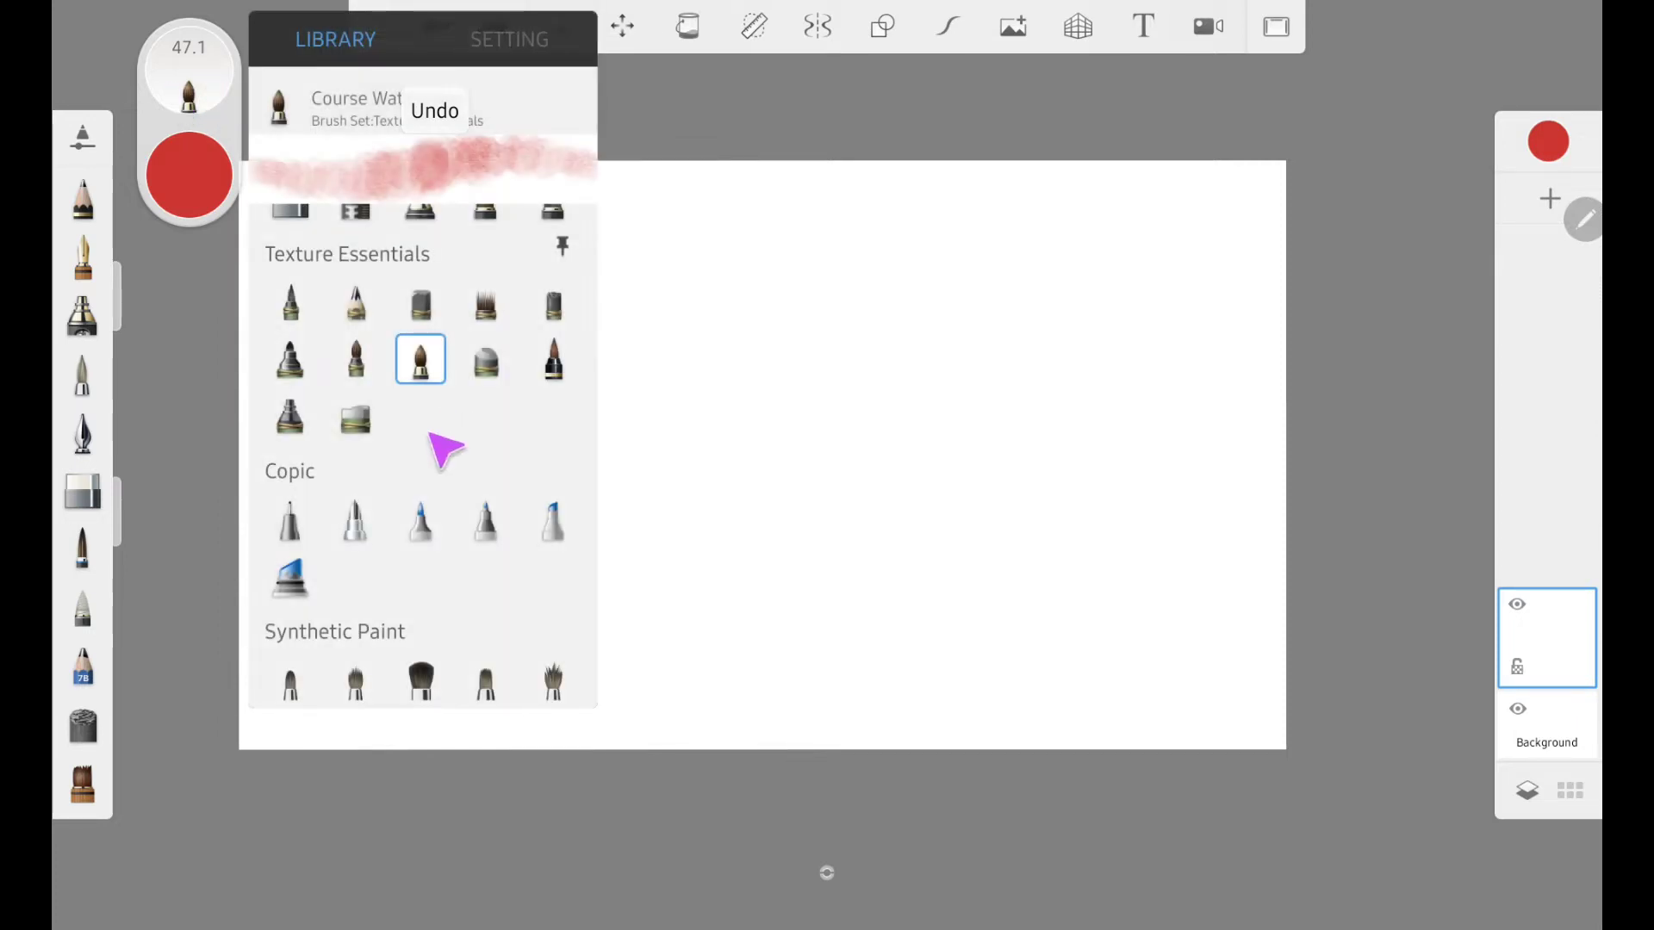
left_click(370, 422)
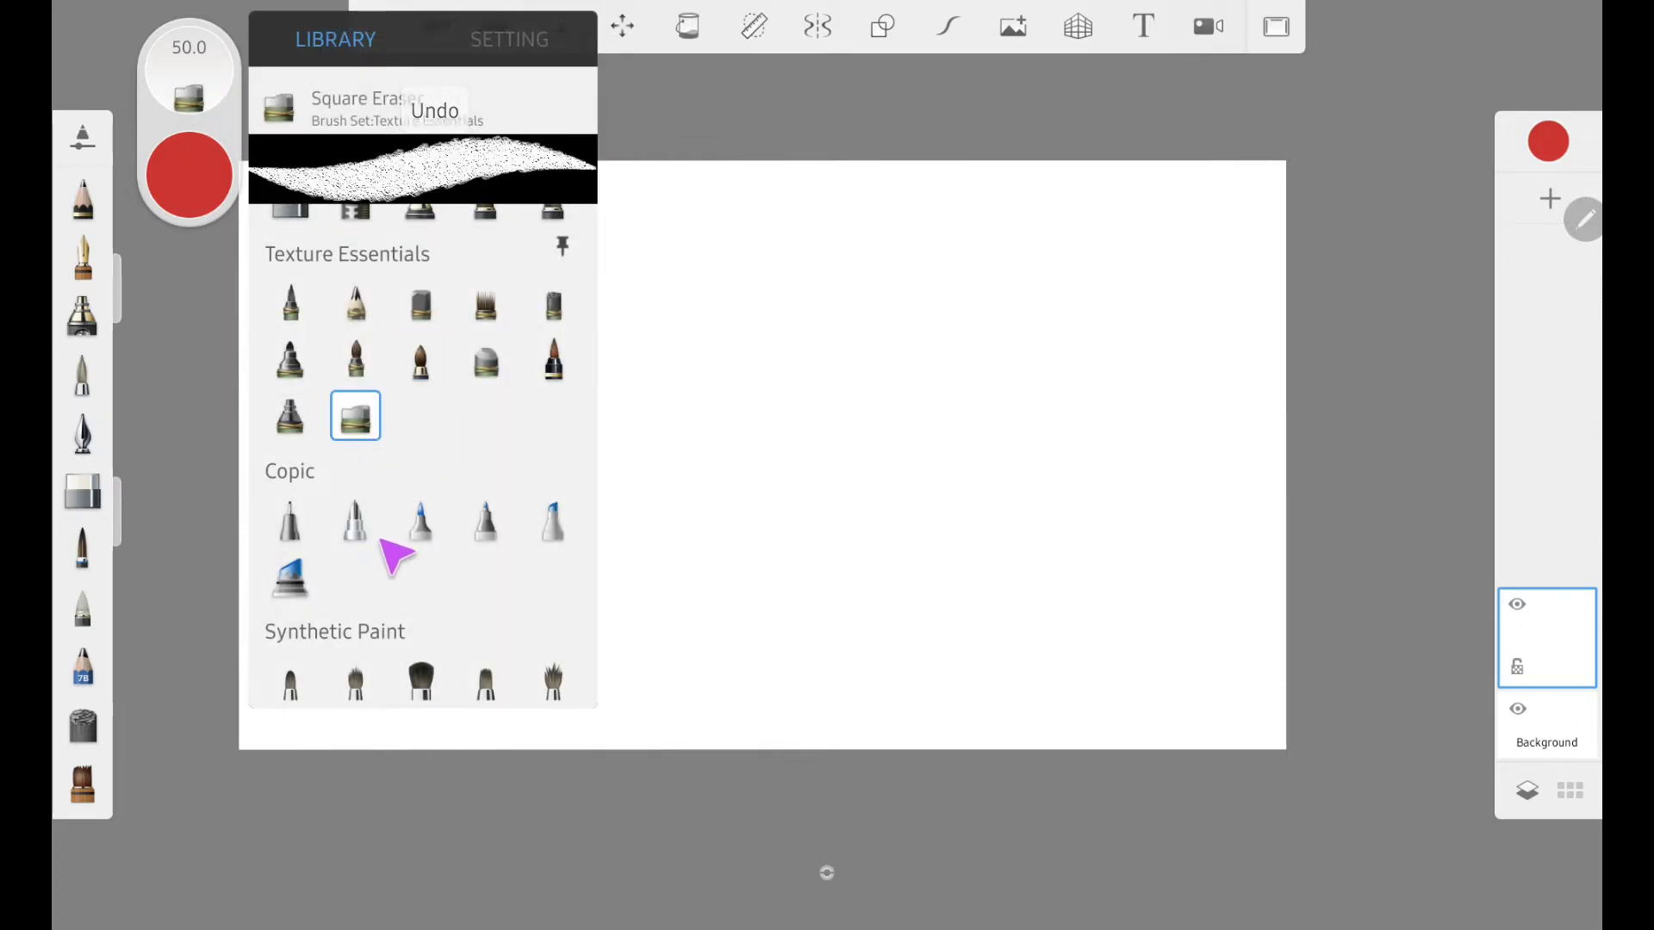
left_click(427, 530)
left_click_drag(421, 519, 91, 641)
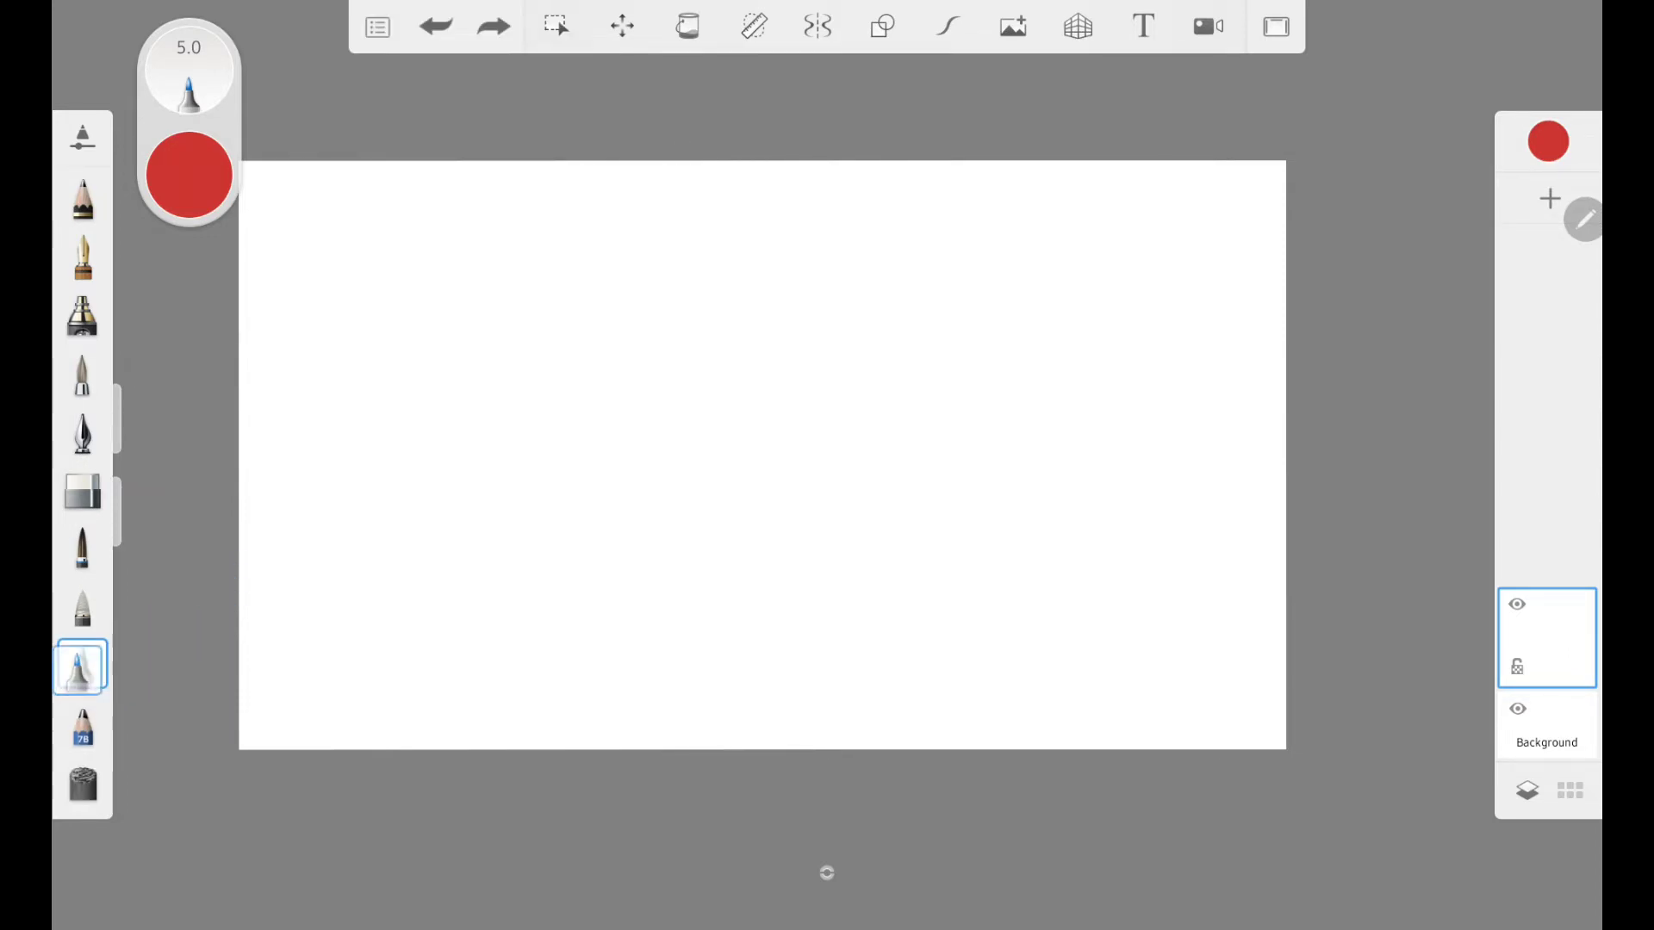
left_click(87, 676)
Move the Copic Super Brush Nib from the palette back into the Legacy set and open the quick tool menu.
left_click(208, 135)
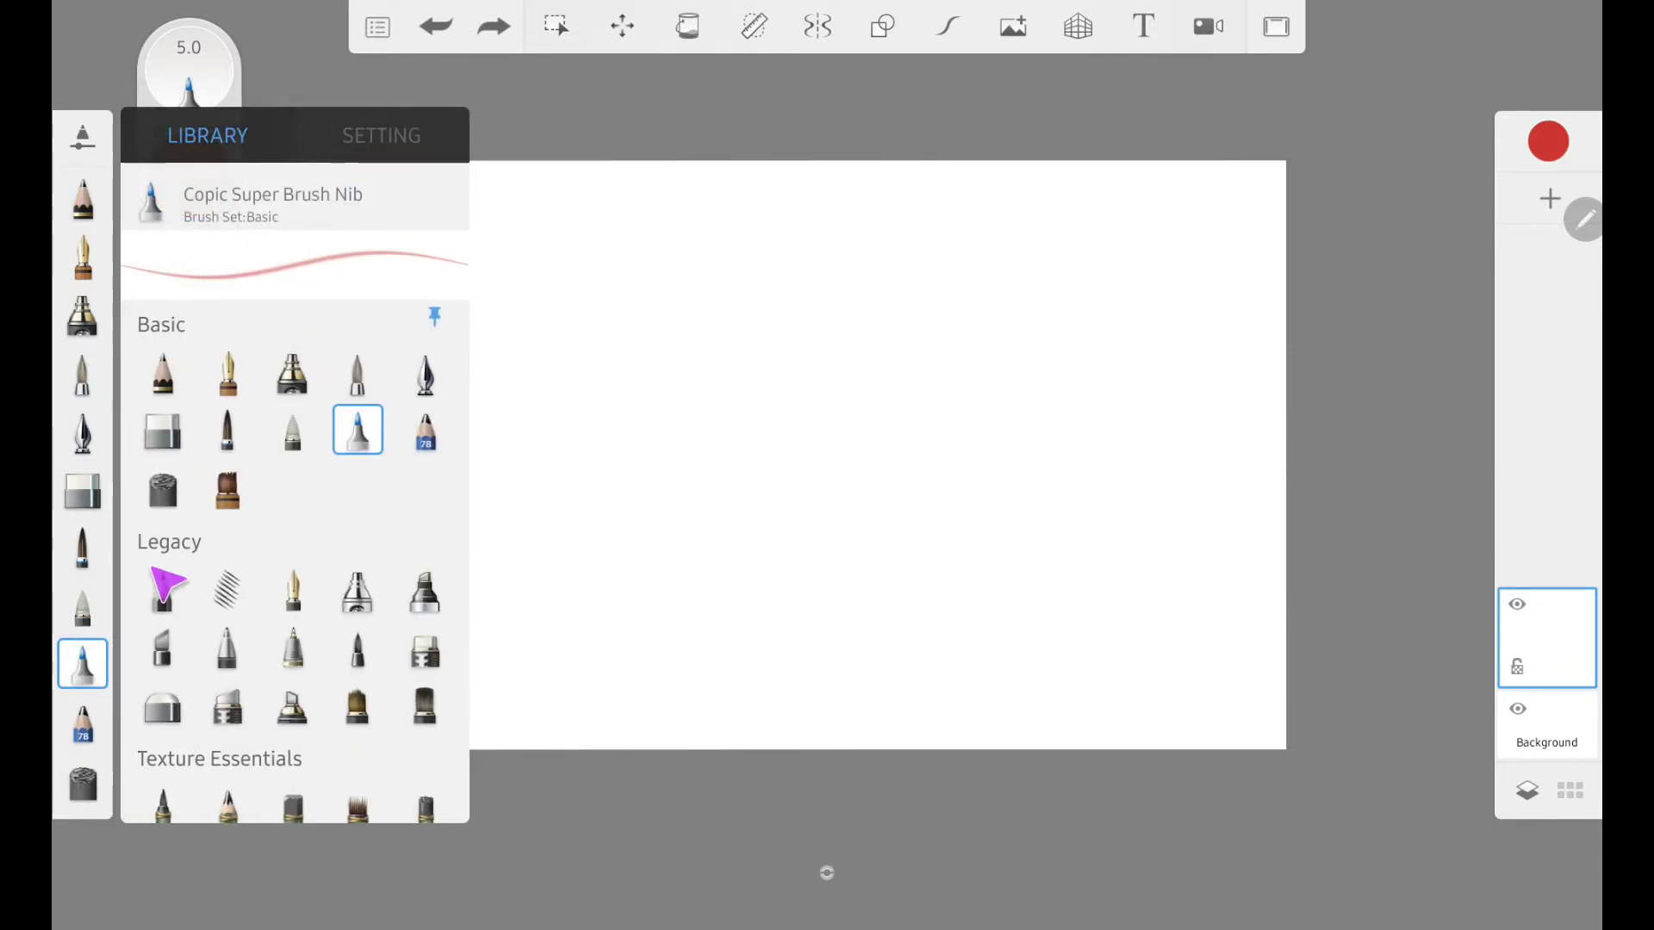
mouse_move(84, 667)
left_mouse_down()
mouse_move(335, 491)
mouse_move(365, 524)
left_mouse_up()
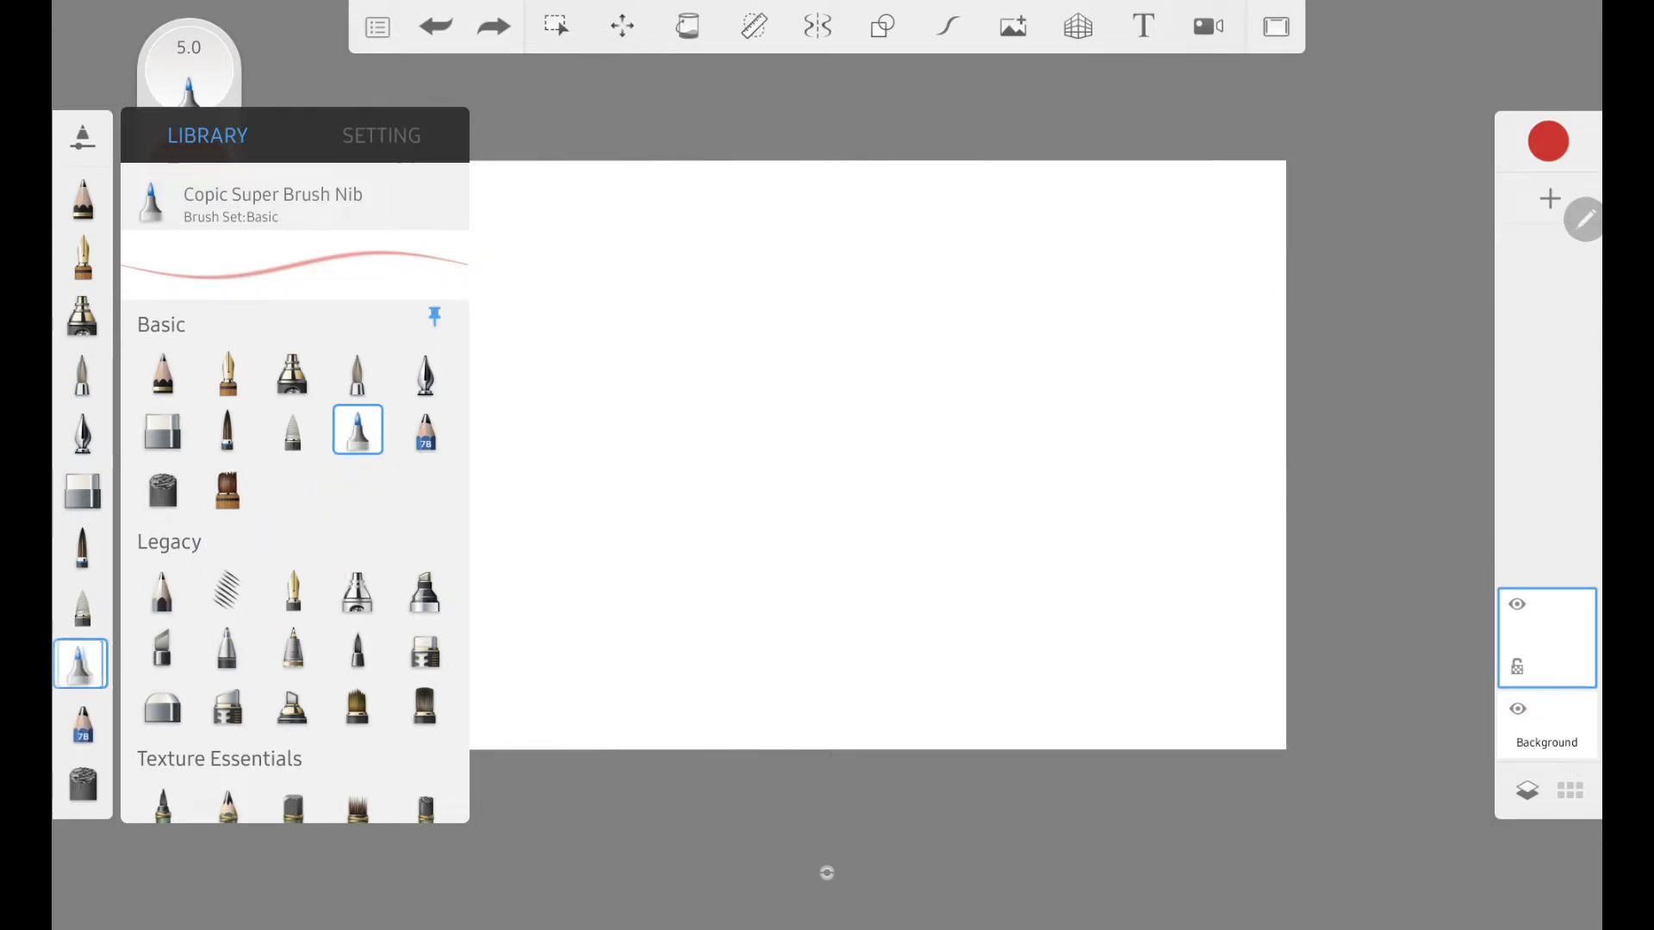
mouse_move(80, 663)
left_mouse_down()
mouse_move(258, 652)
mouse_move(300, 691)
left_mouse_up()
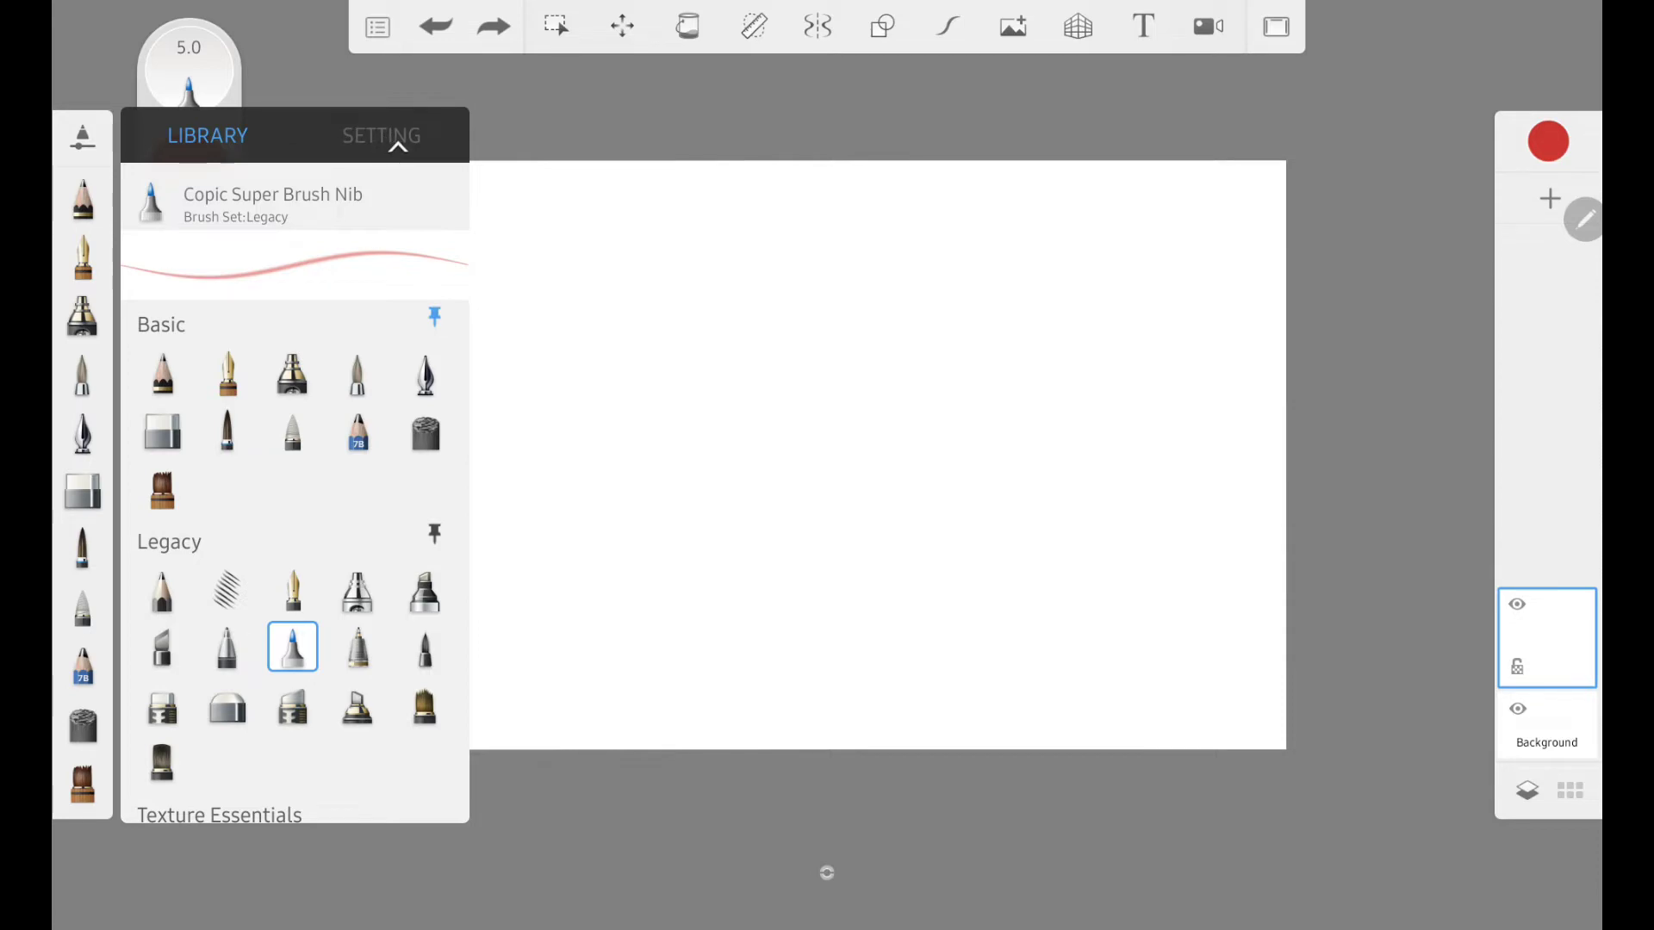
left_click(398, 144)
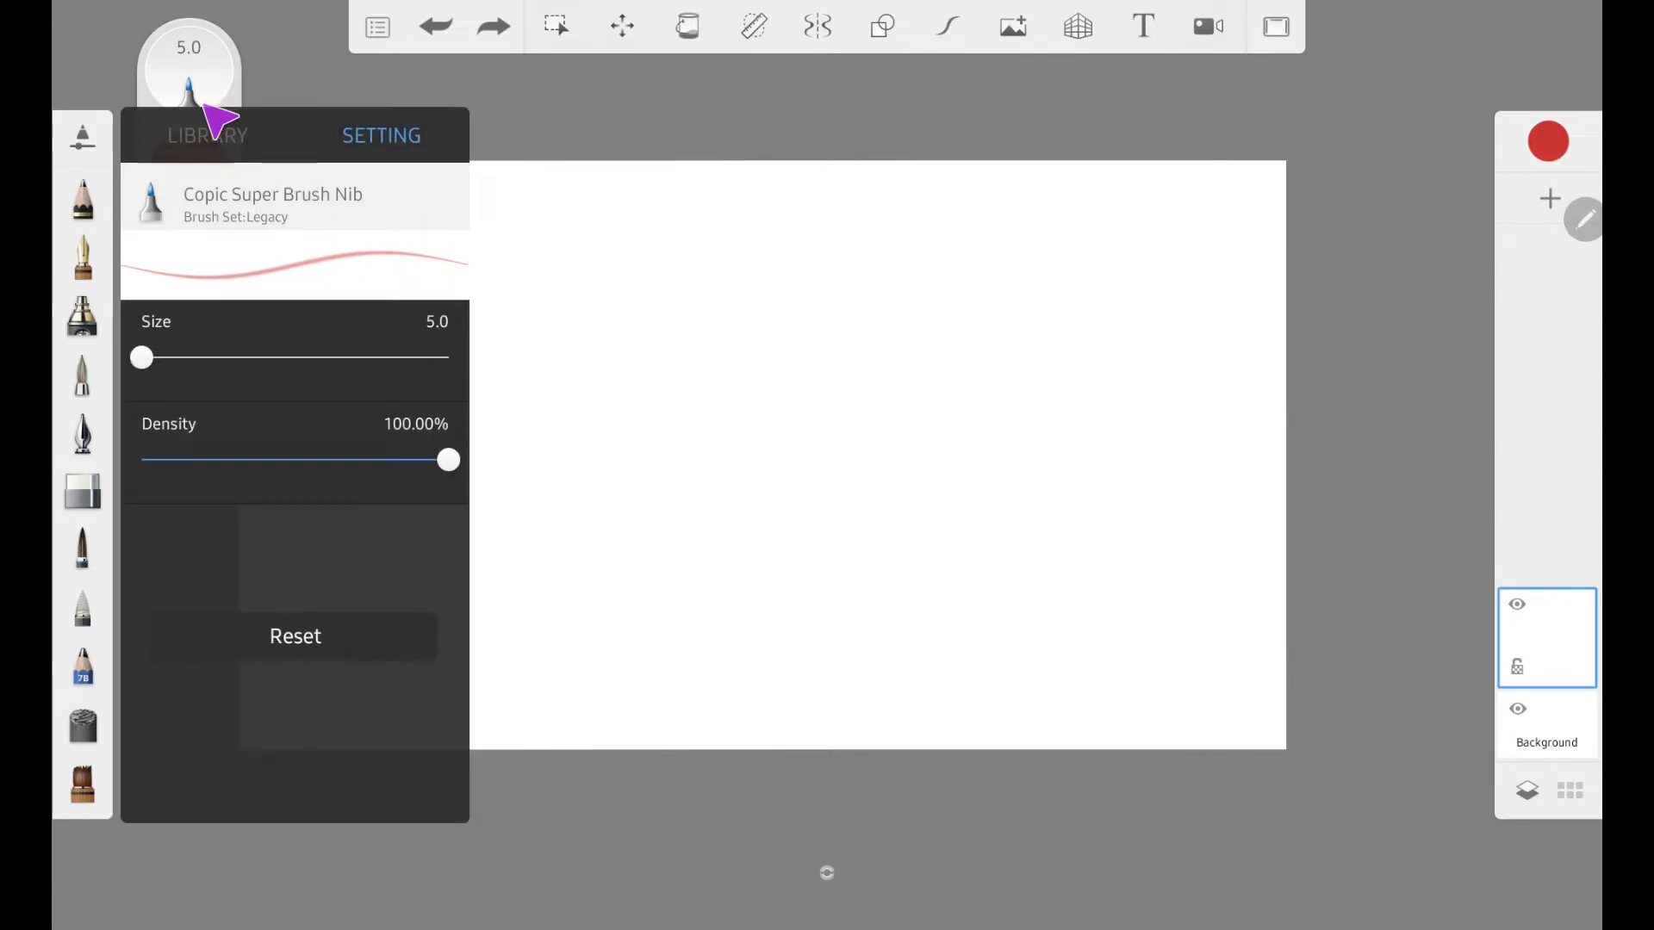
left_click(102, 132)
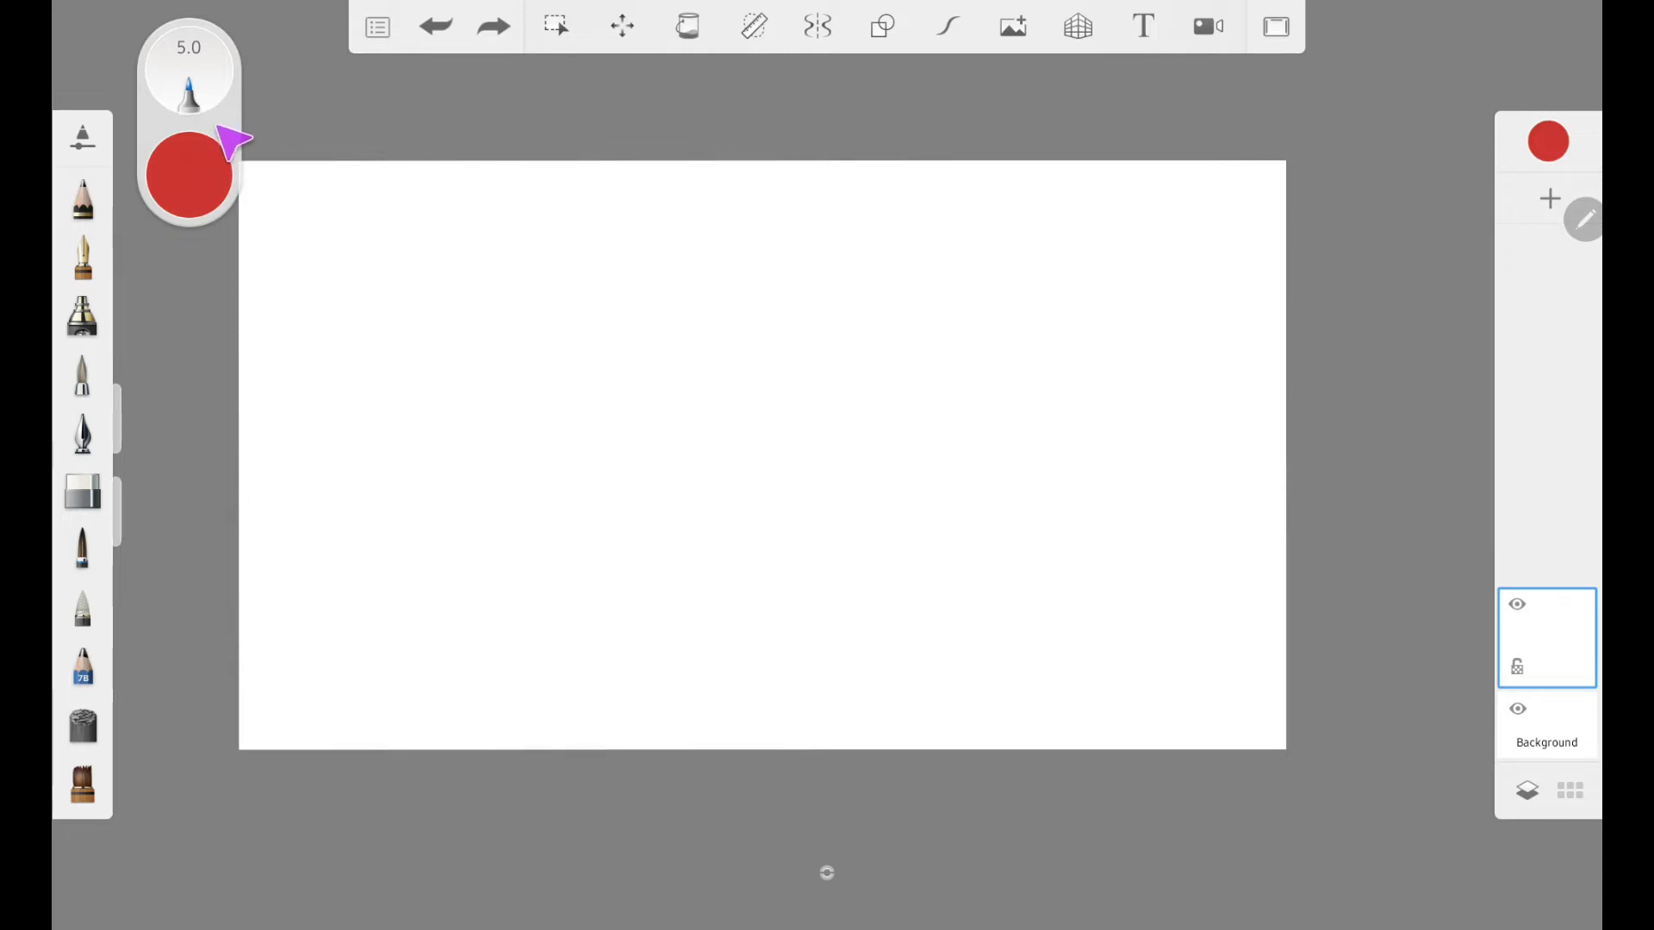
left_click(827, 873)
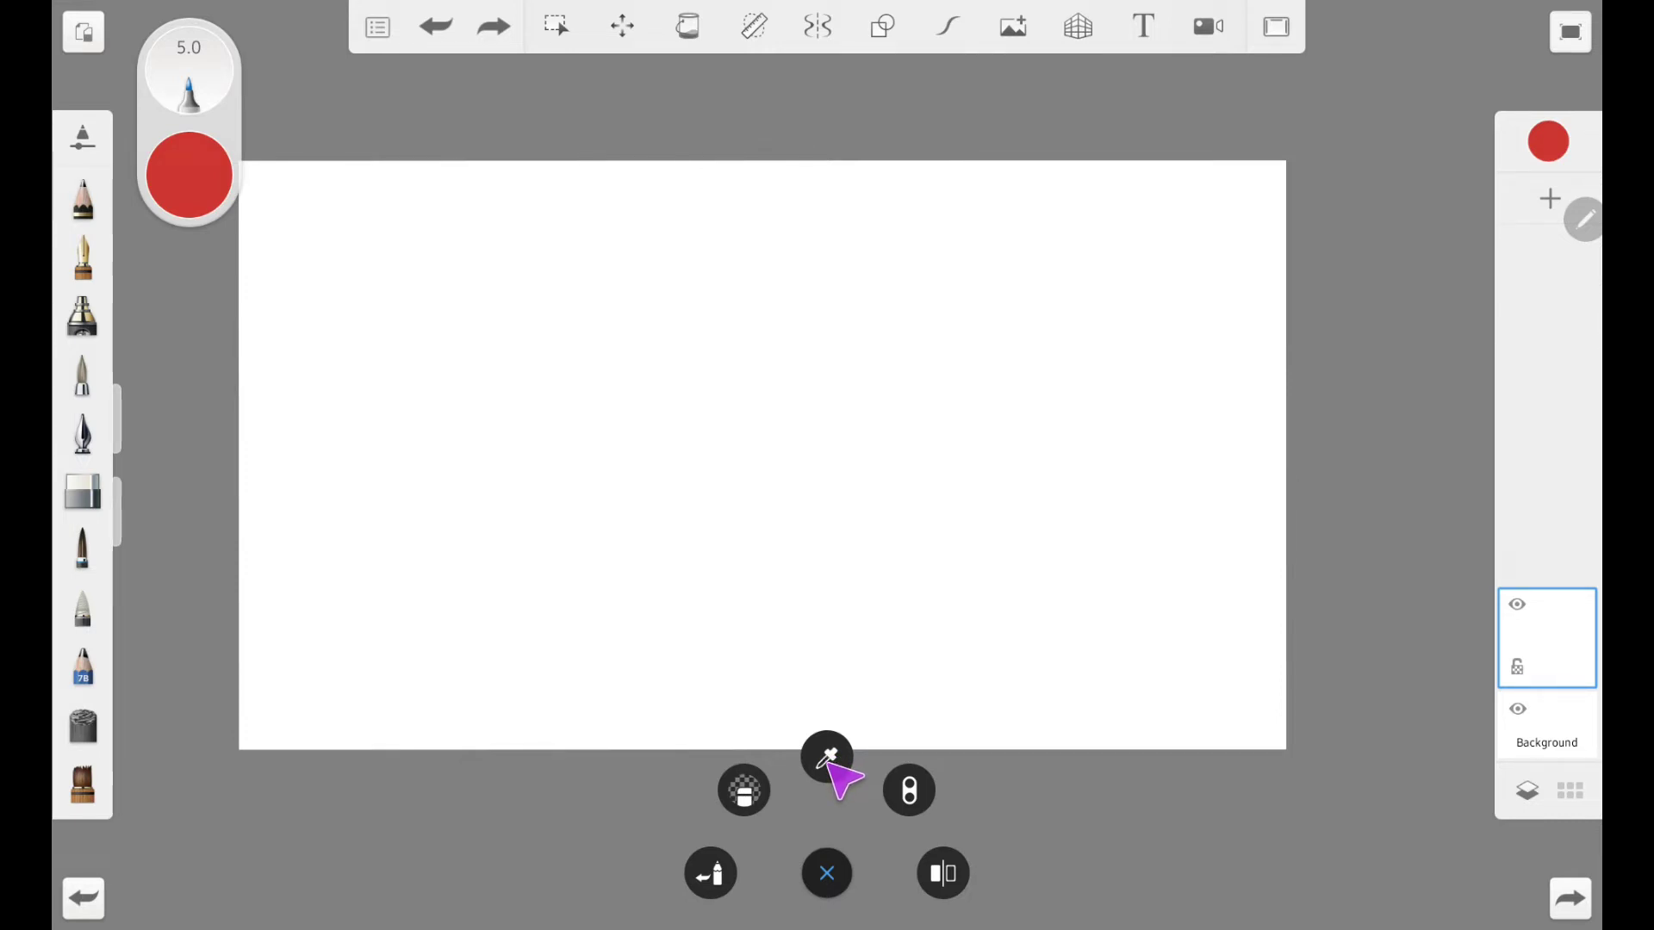
Raise the brush size to 8.4 and test density and colour luminance with the puck.
mouse_move(135, 441)
left_mouse_down()
mouse_move(135, 189)
mouse_move(136, 418)
mouse_move(135, 255)
left_mouse_up()
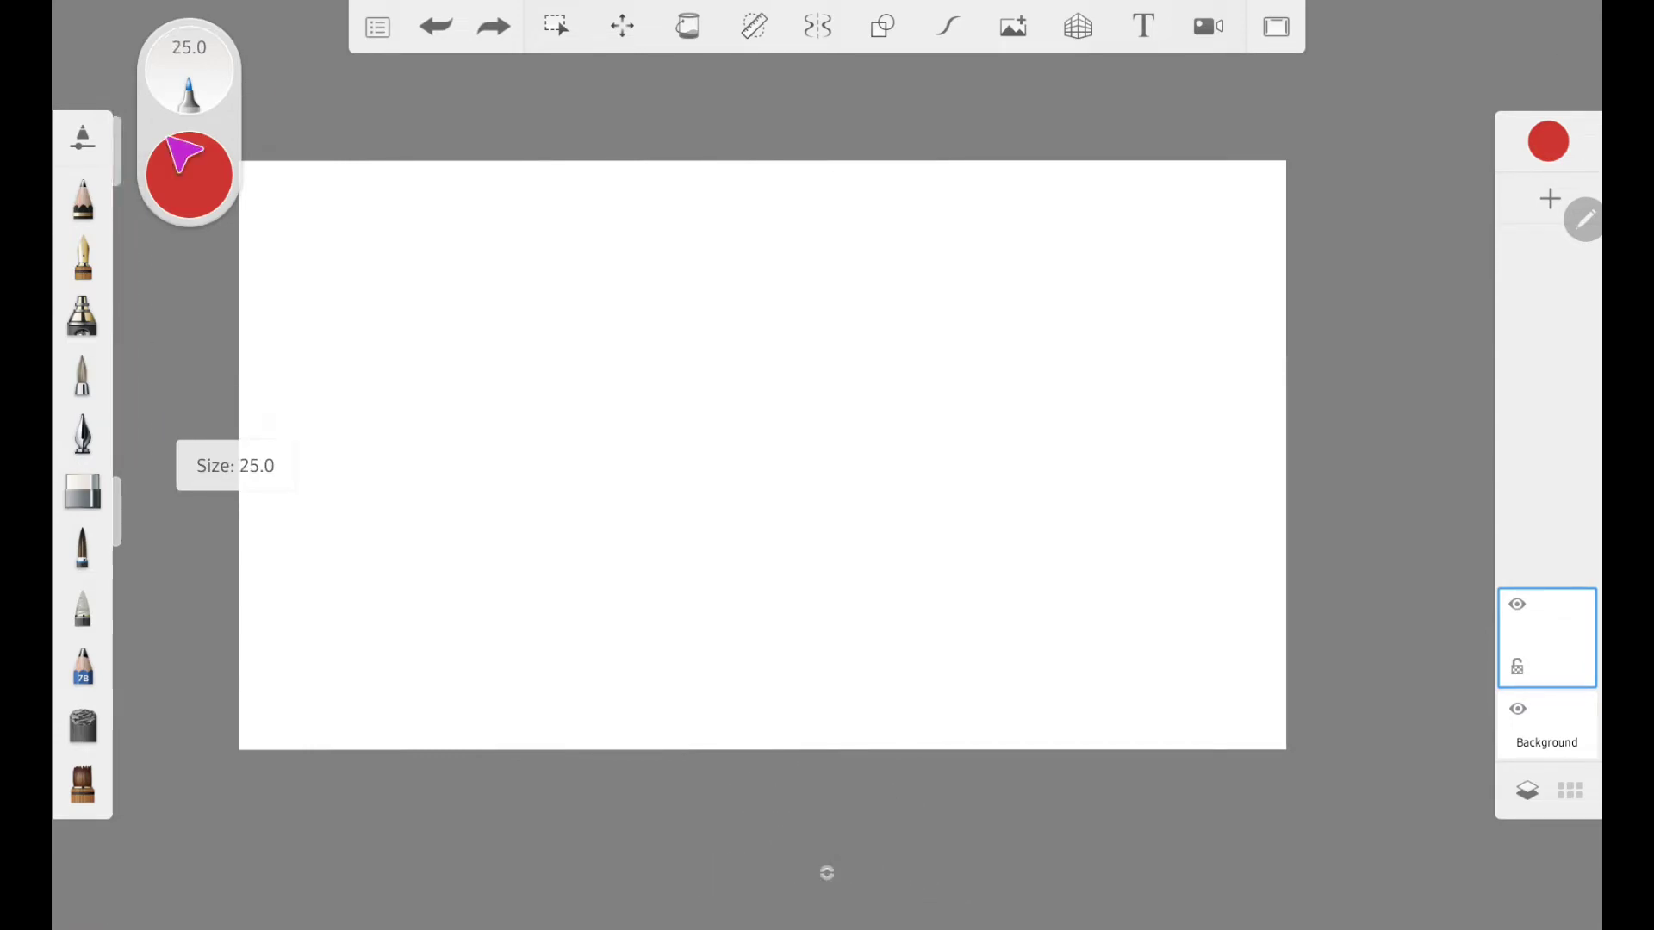
mouse_move(178, 155)
left_mouse_down()
mouse_move(189, 198)
mouse_move(189, 137)
mouse_move(189, 157)
mouse_move(135, 148)
mouse_move(135, 392)
left_mouse_up()
mouse_move(135, 514)
left_mouse_down()
mouse_move(135, 780)
mouse_move(135, 511)
left_mouse_up()
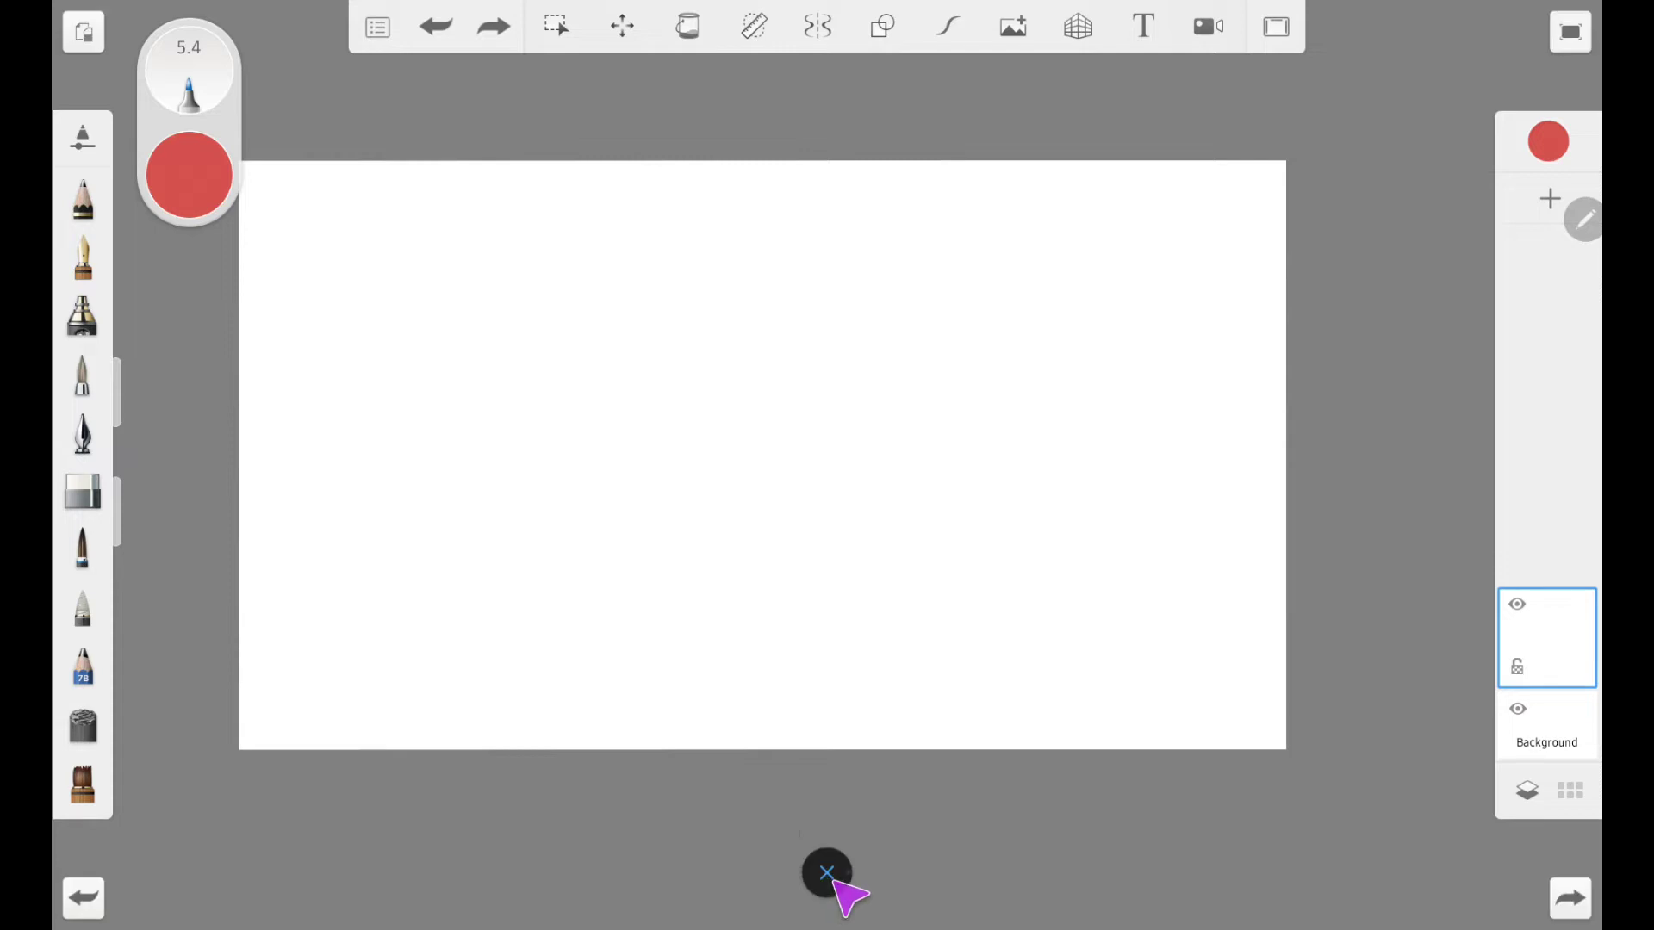
Use Last Brush to return to the fine technical pen and raise red saturation to 100.
left_click(827, 872)
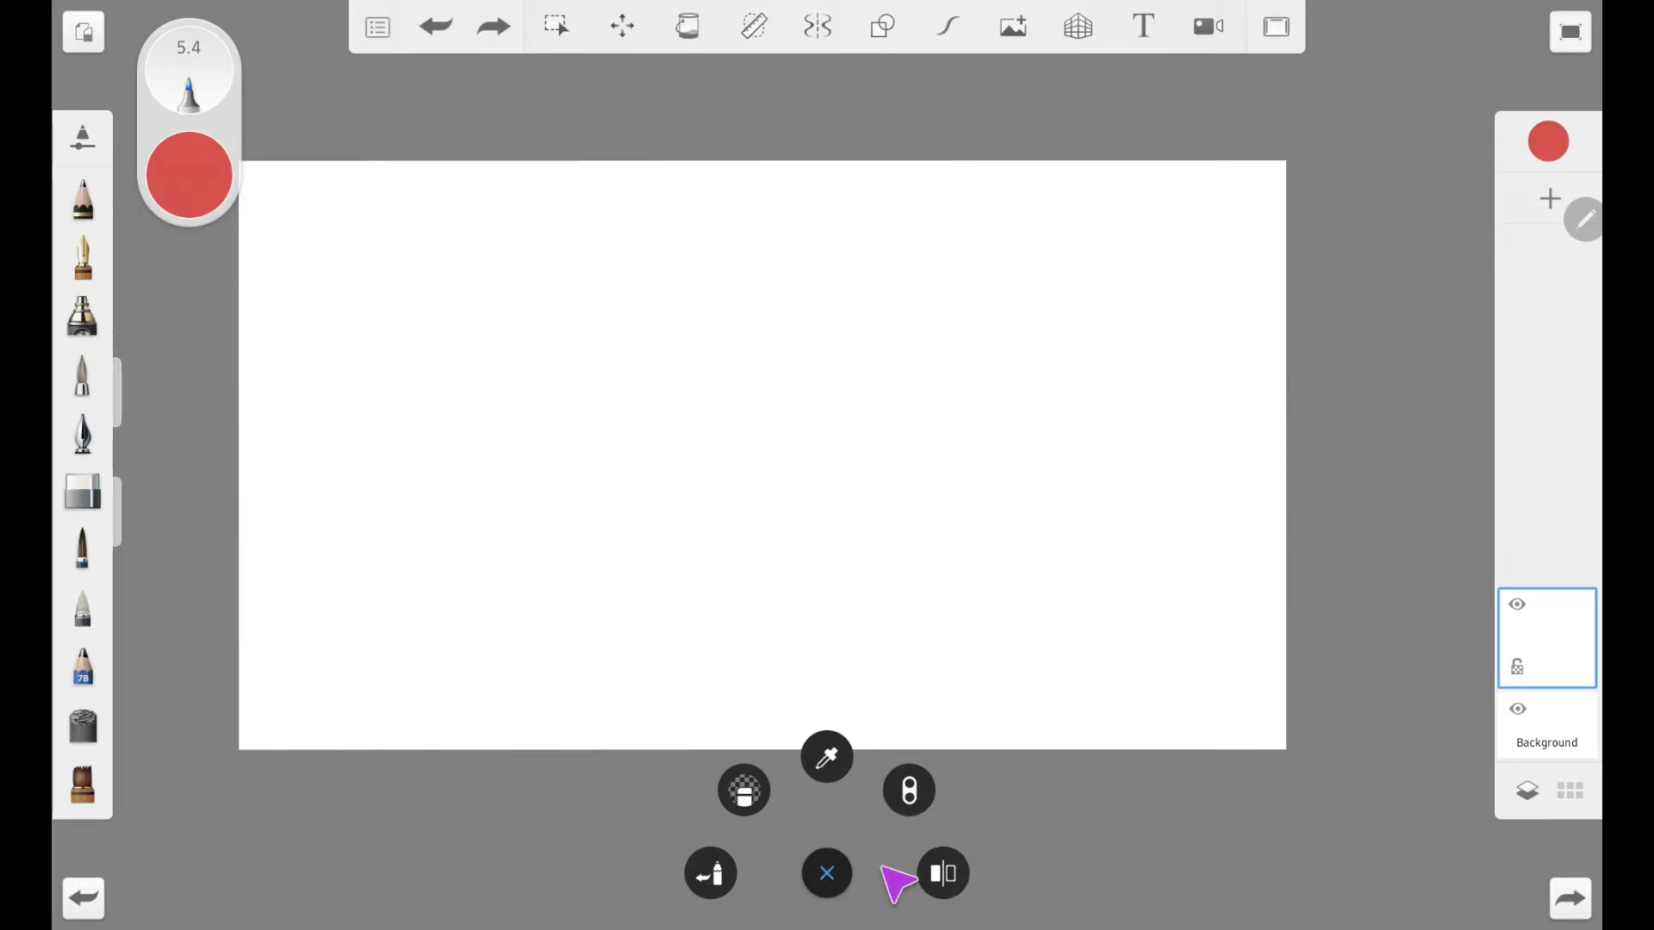
left_click(719, 887)
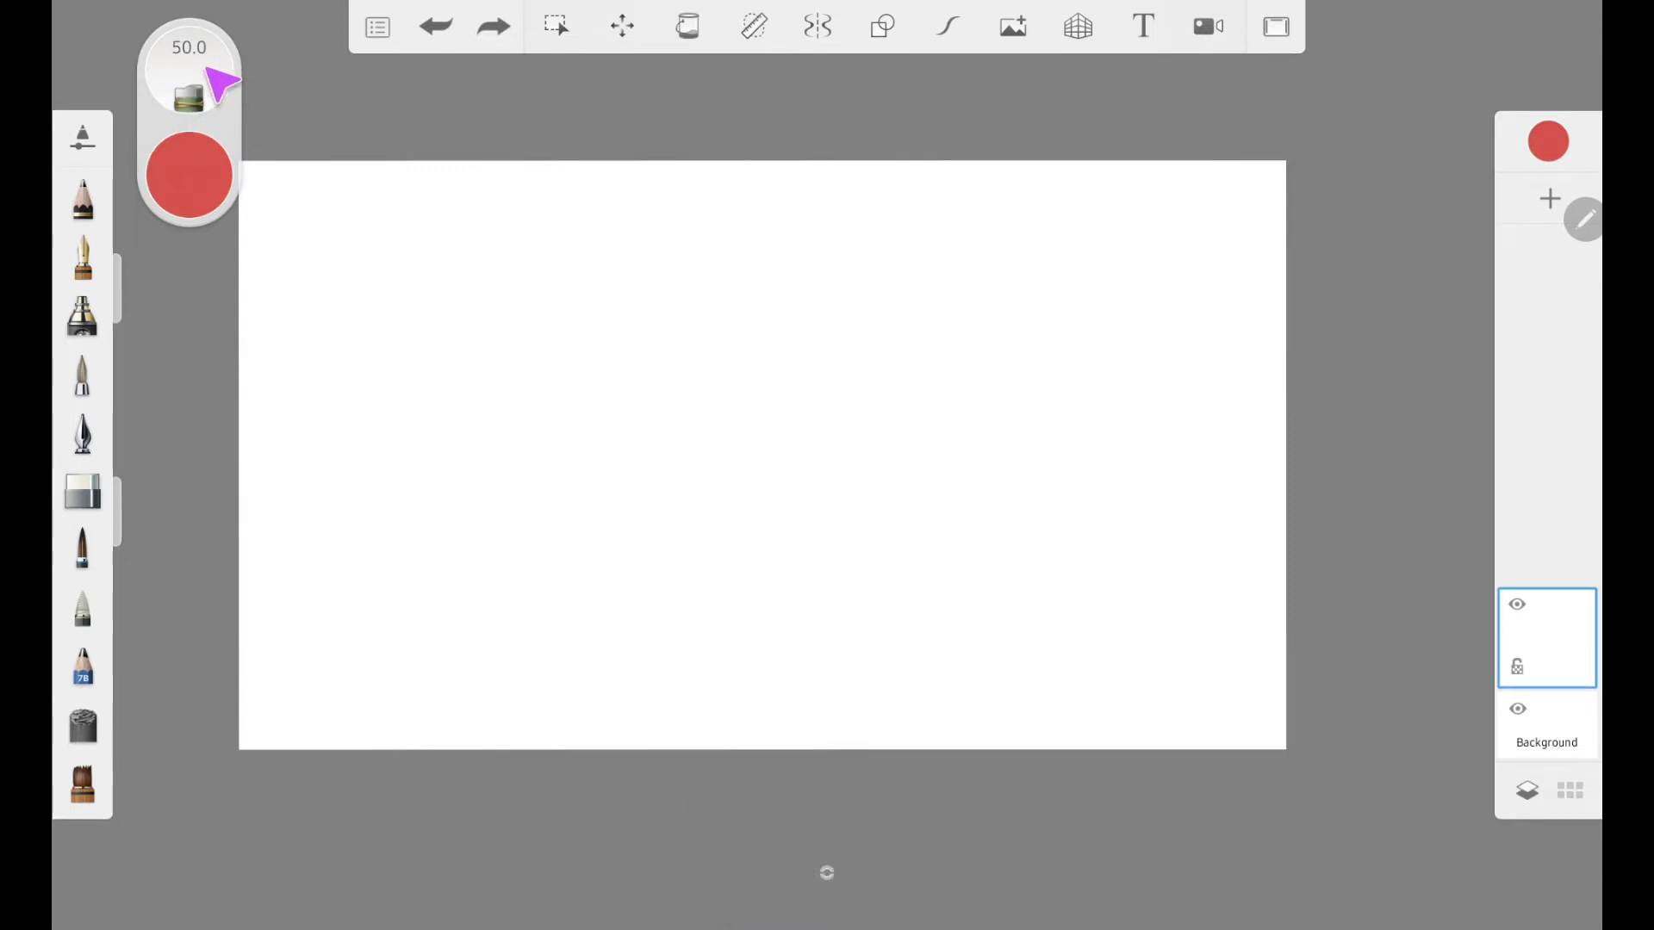
left_click(827, 872)
left_click(719, 887)
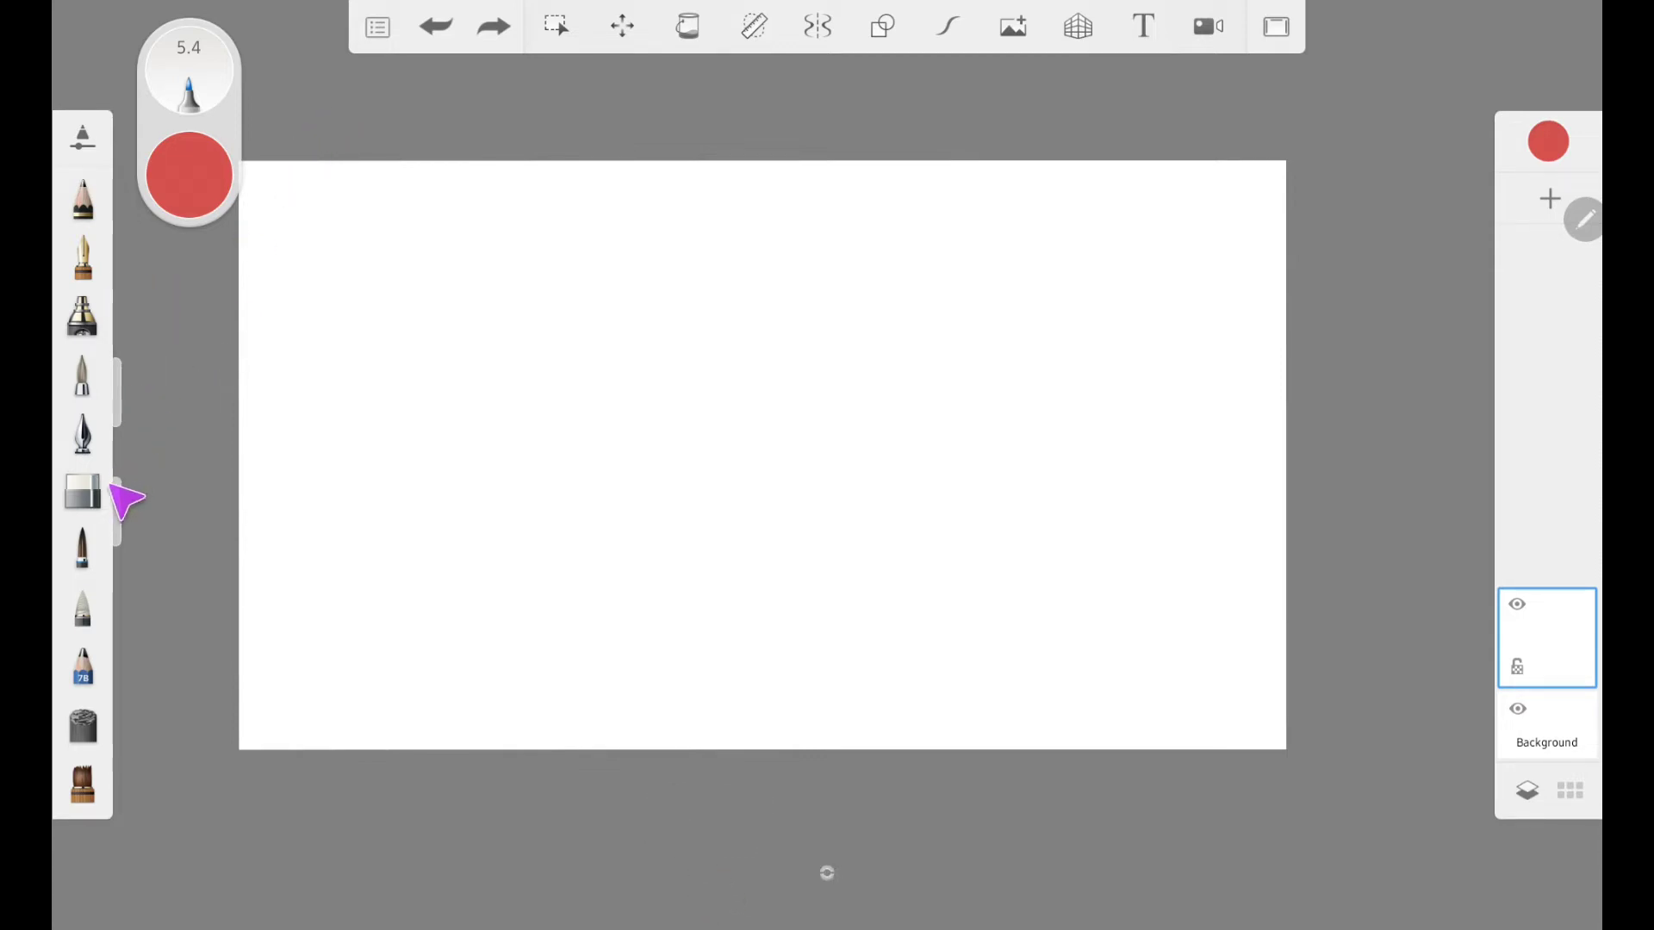
left_click(83, 430)
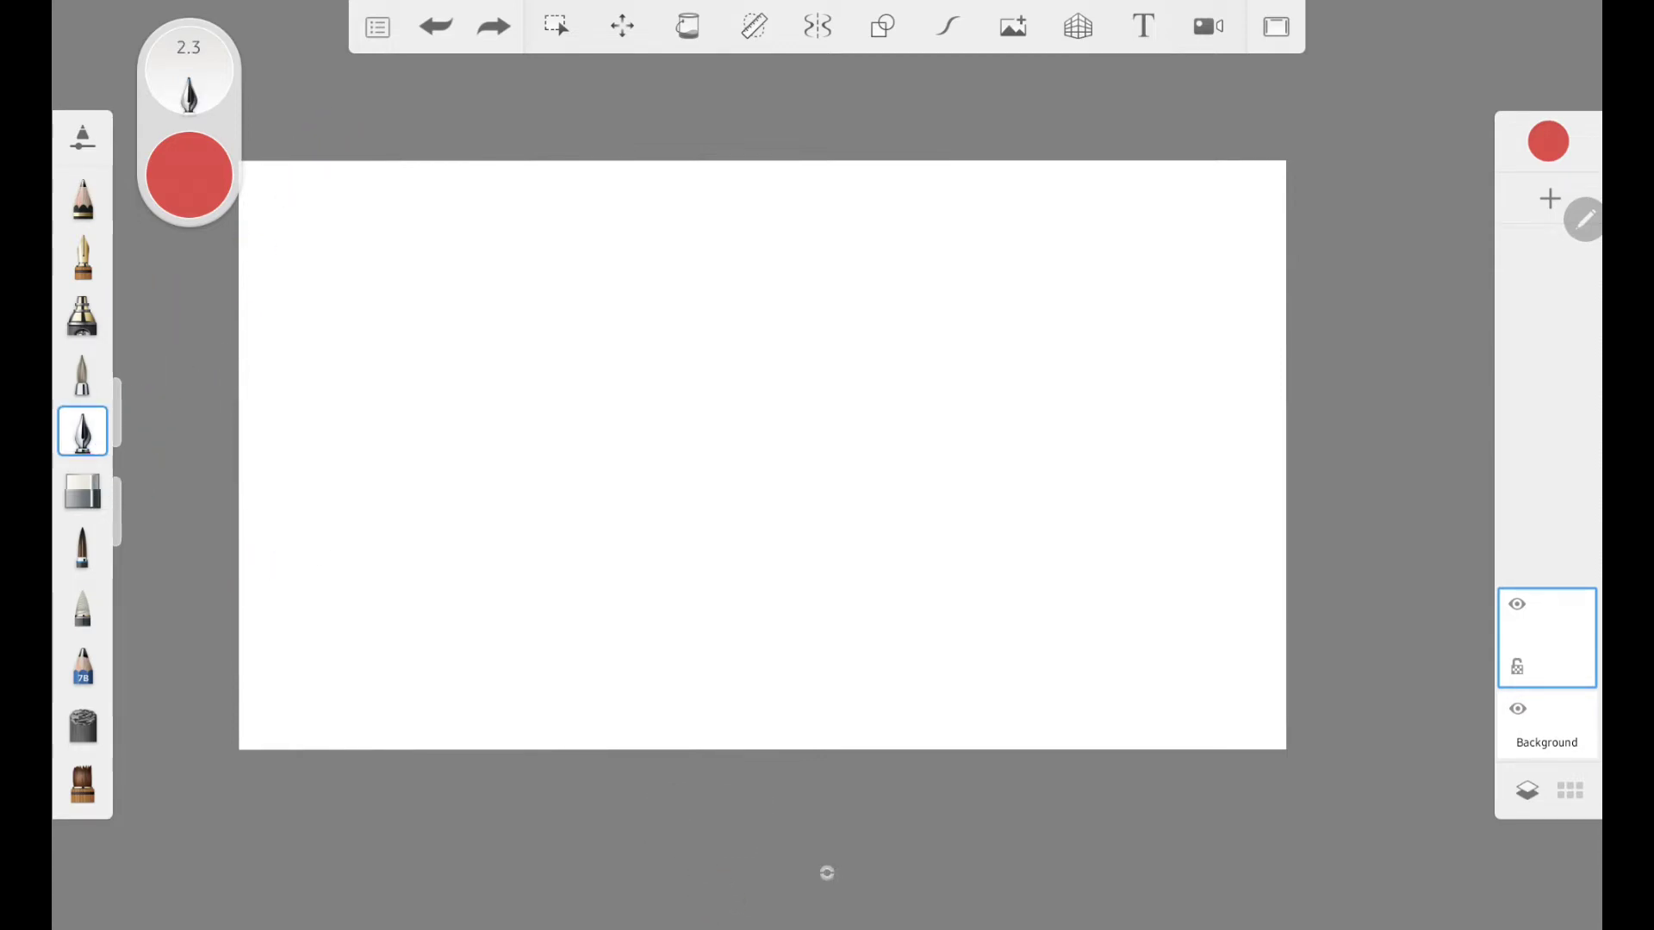
mouse_move(194, 186)
left_mouse_down()
mouse_move(225, 185)
mouse_move(162, 178)
mouse_move(172, 194)
mouse_move(172, 168)
mouse_move(172, 259)
mouse_move(172, 171)
mouse_move(172, 189)
mouse_move(223, 208)
mouse_move(251, 198)
left_mouse_up()
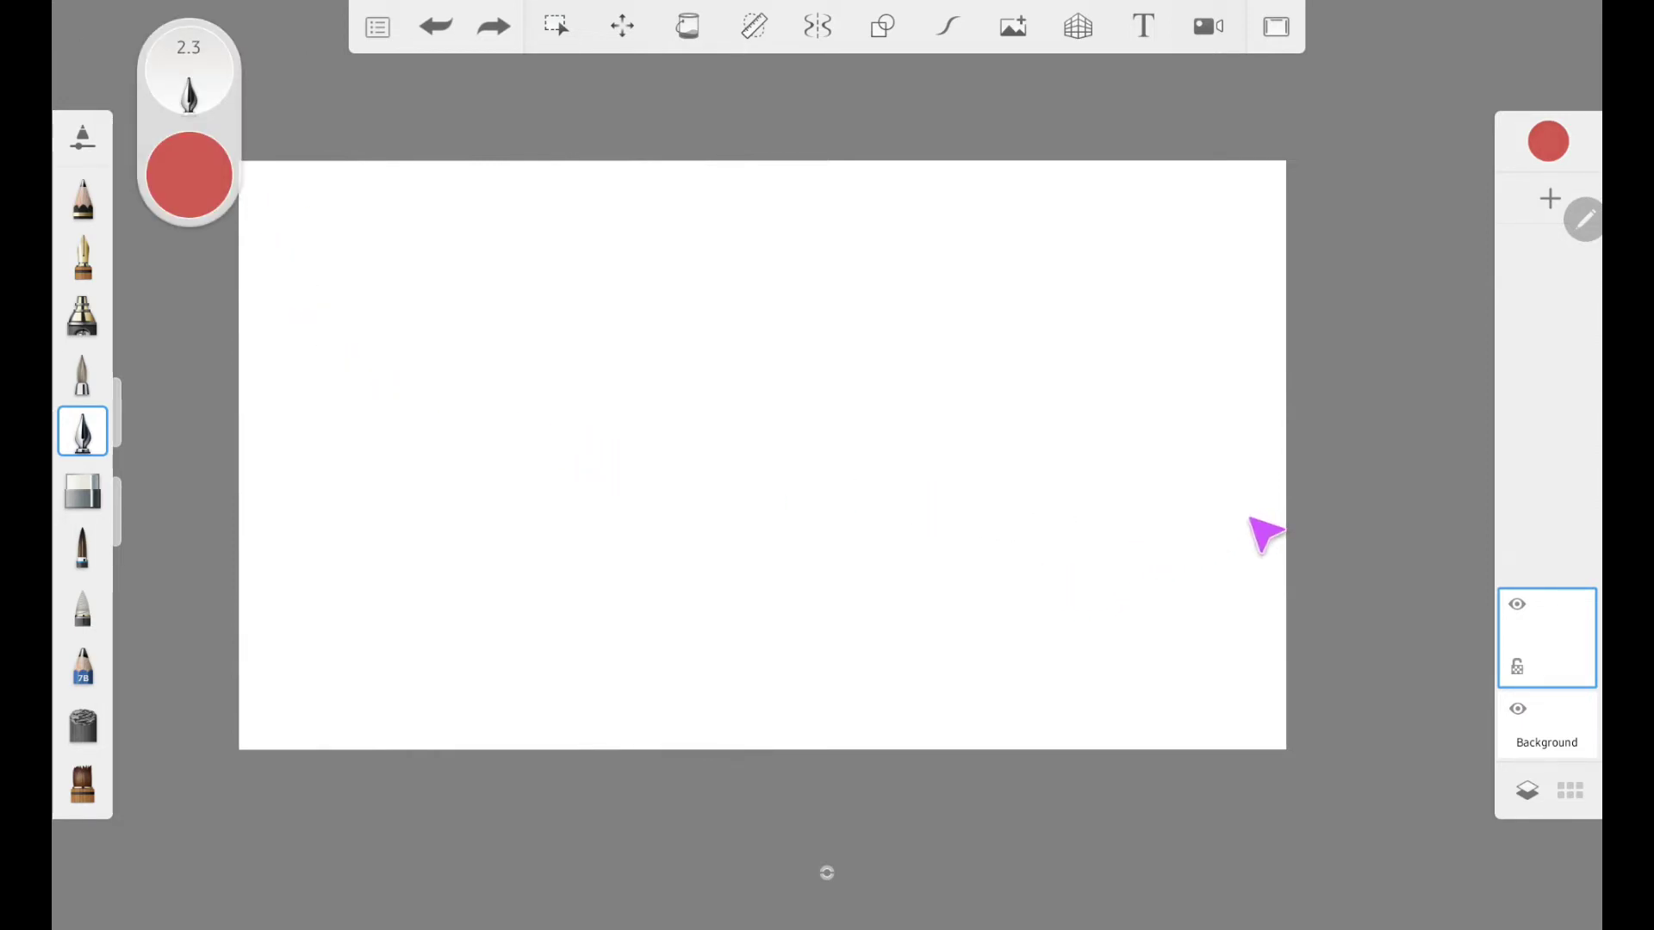
left_click(1548, 141)
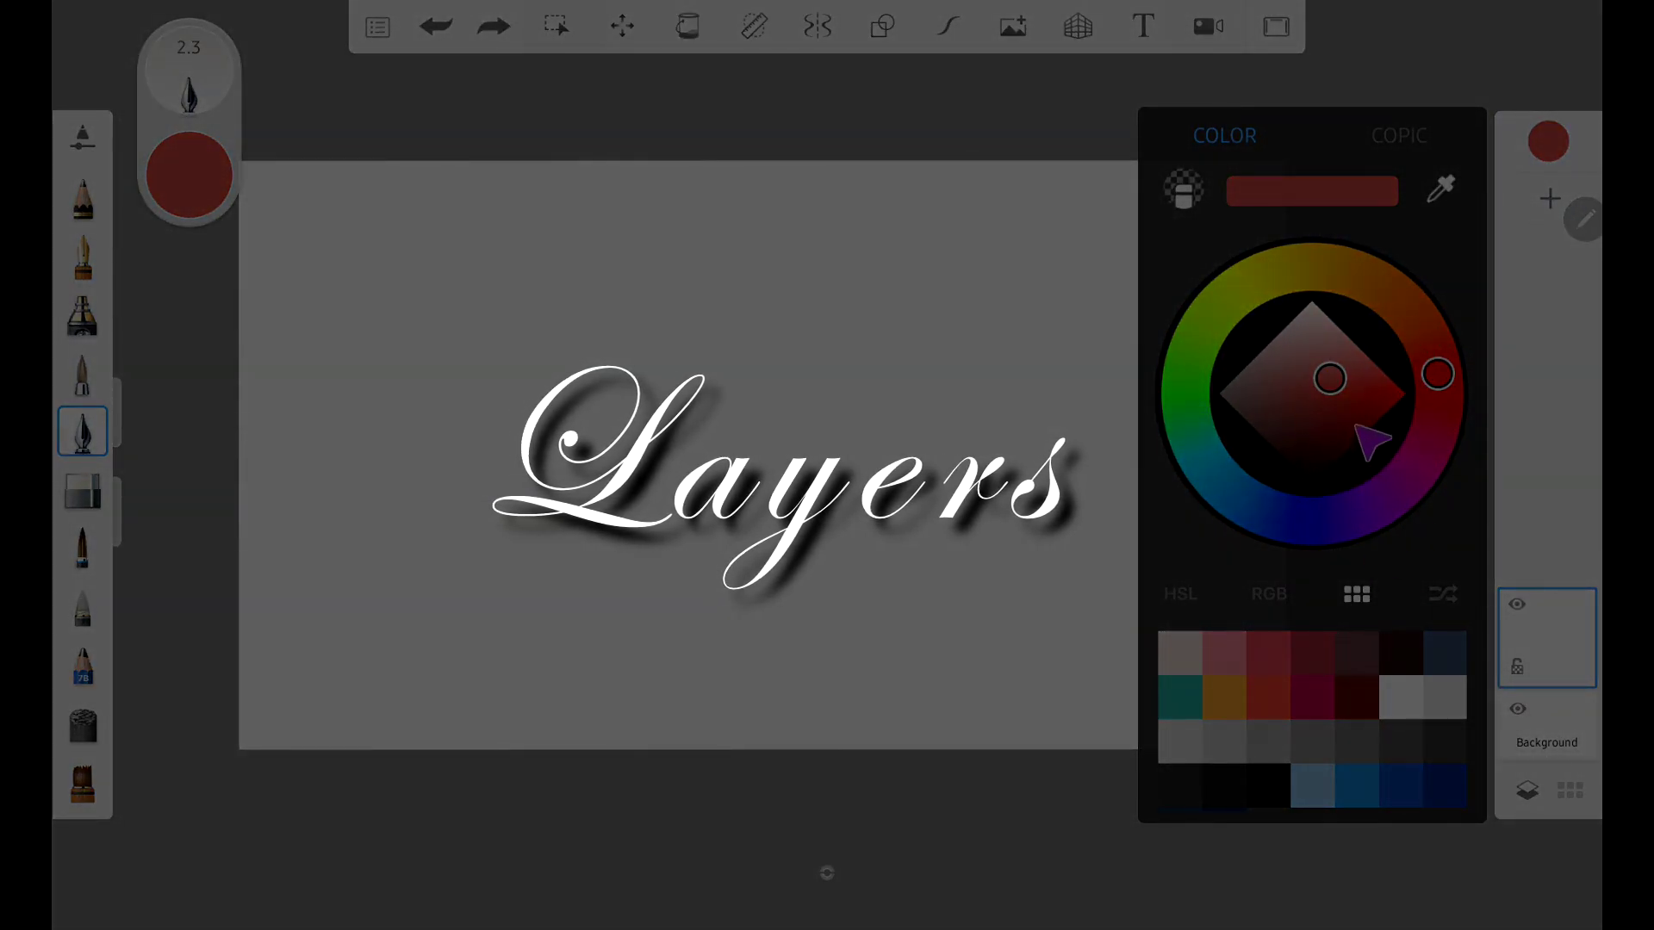
left_click(189, 180)
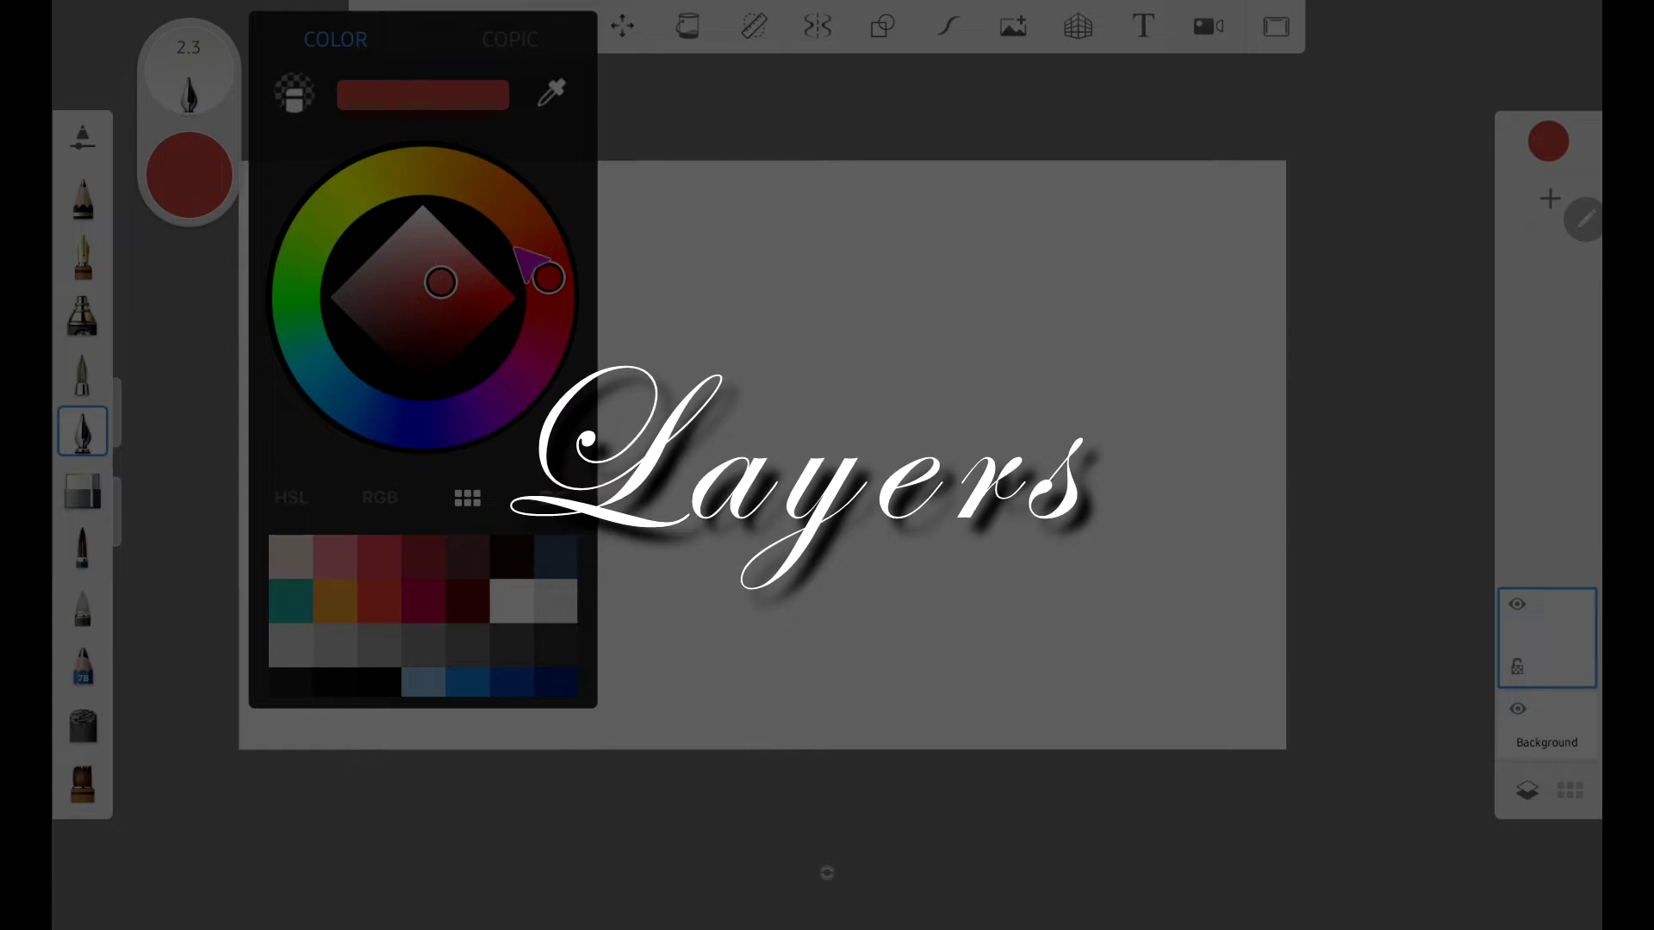
left_click(1044, 147)
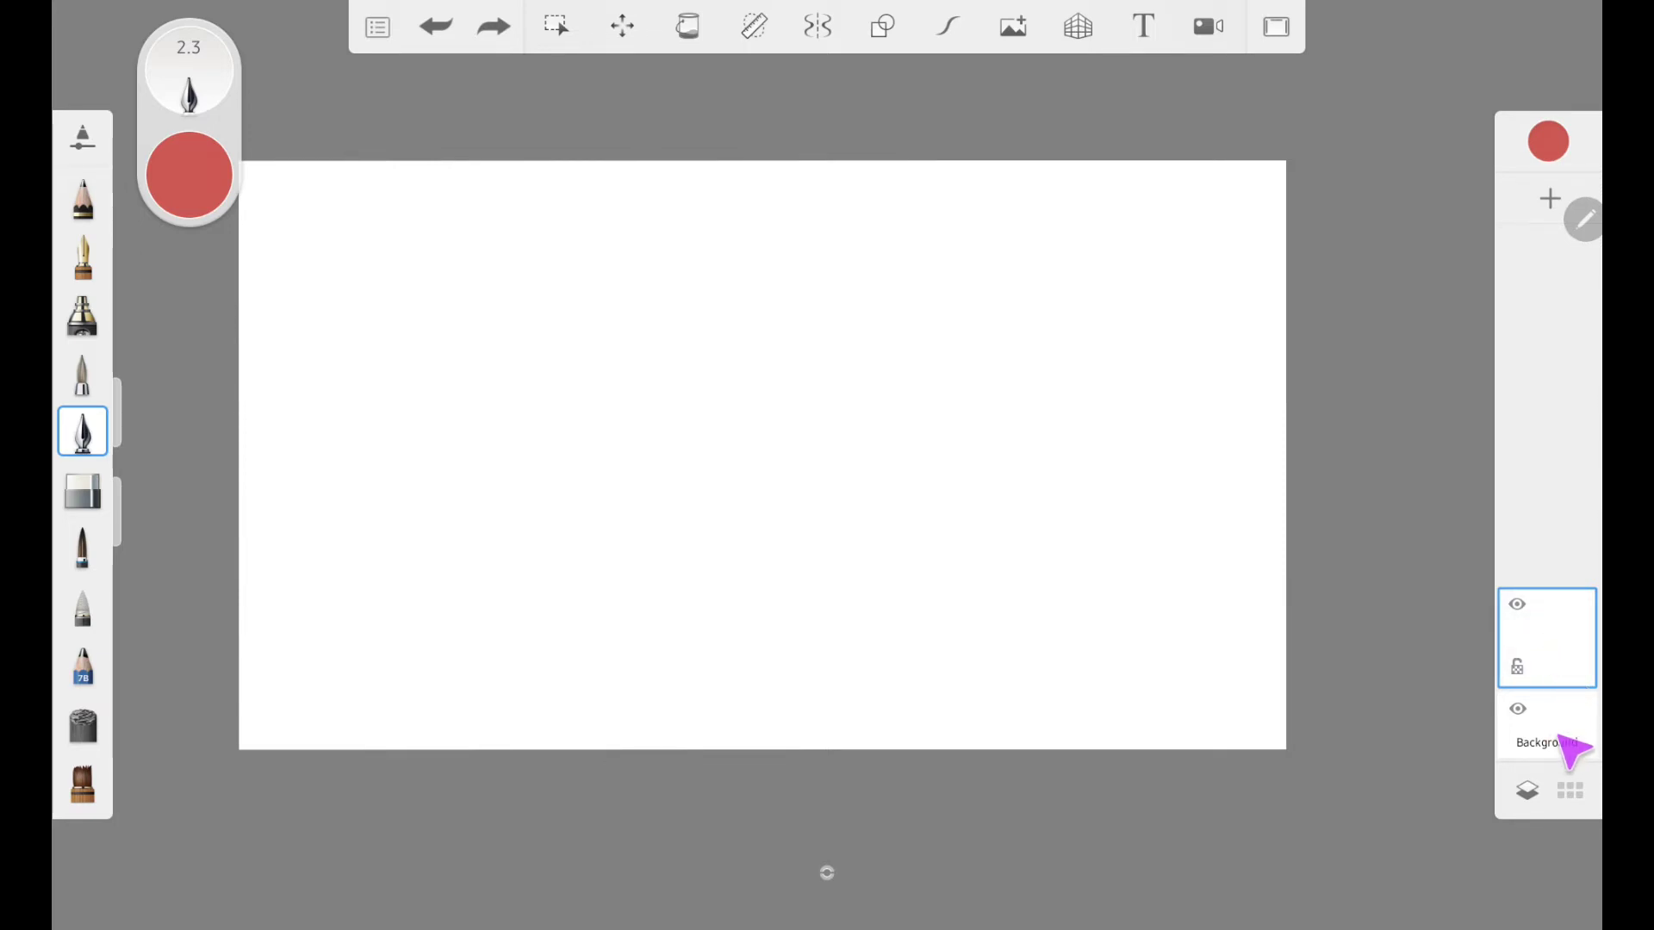
Toggle the Background layer off and on, then draw and undo a red zigzag stroke.
left_click(1519, 710)
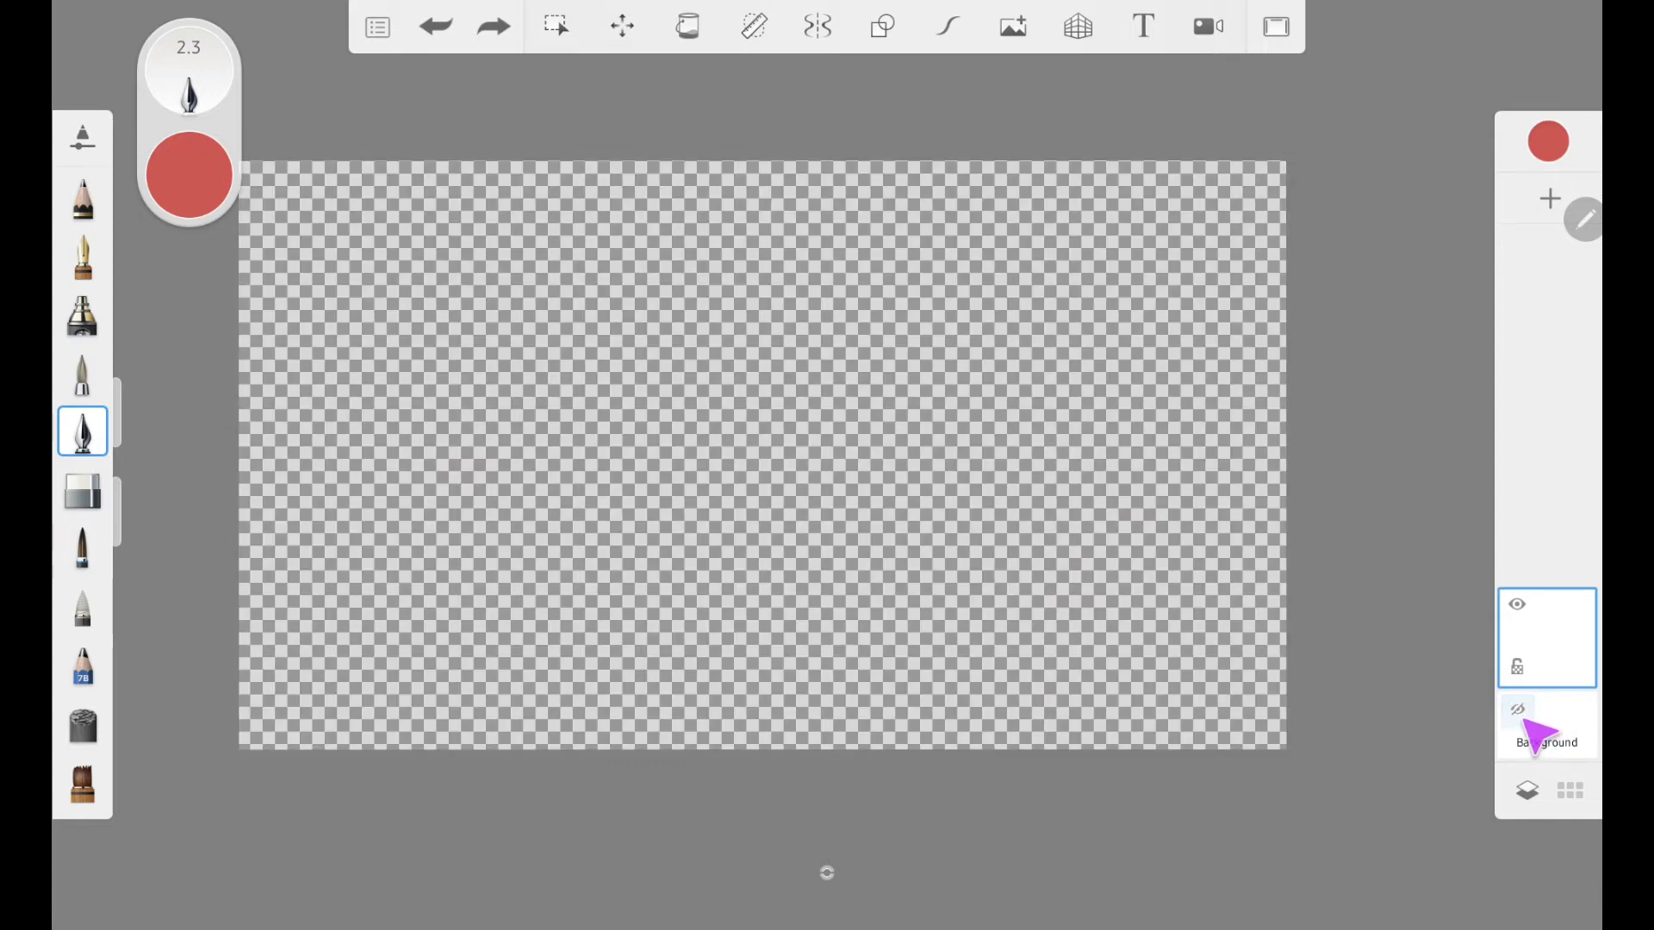
left_click(1520, 713)
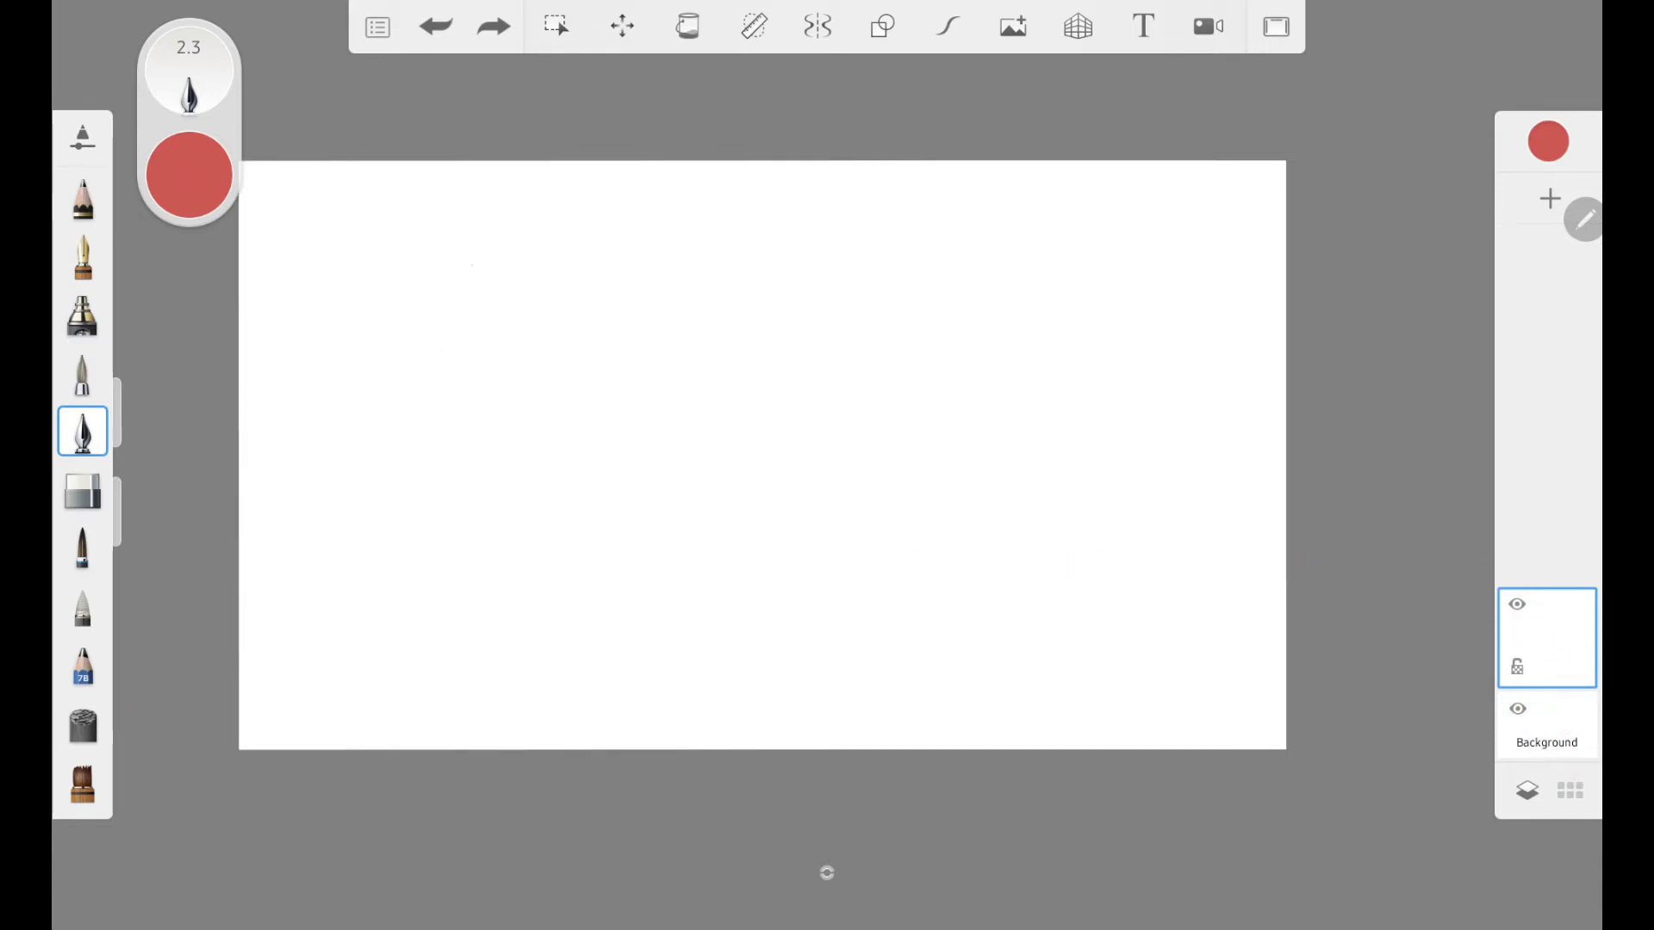
mouse_move(657, 366)
left_mouse_down()
mouse_move(814, 384)
mouse_move(1047, 524)
left_mouse_up()
left_click(436, 26)
Switch to the Paintbrush, draw two red strokes, and undo the looping one.
left_click(84, 373)
mouse_move(412, 254)
left_mouse_down()
mouse_move(413, 353)
mouse_move(860, 521)
mouse_move(1158, 527)
left_mouse_up()
mouse_move(912, 287)
left_mouse_down()
mouse_move(772, 293)
mouse_move(805, 356)
left_mouse_up()
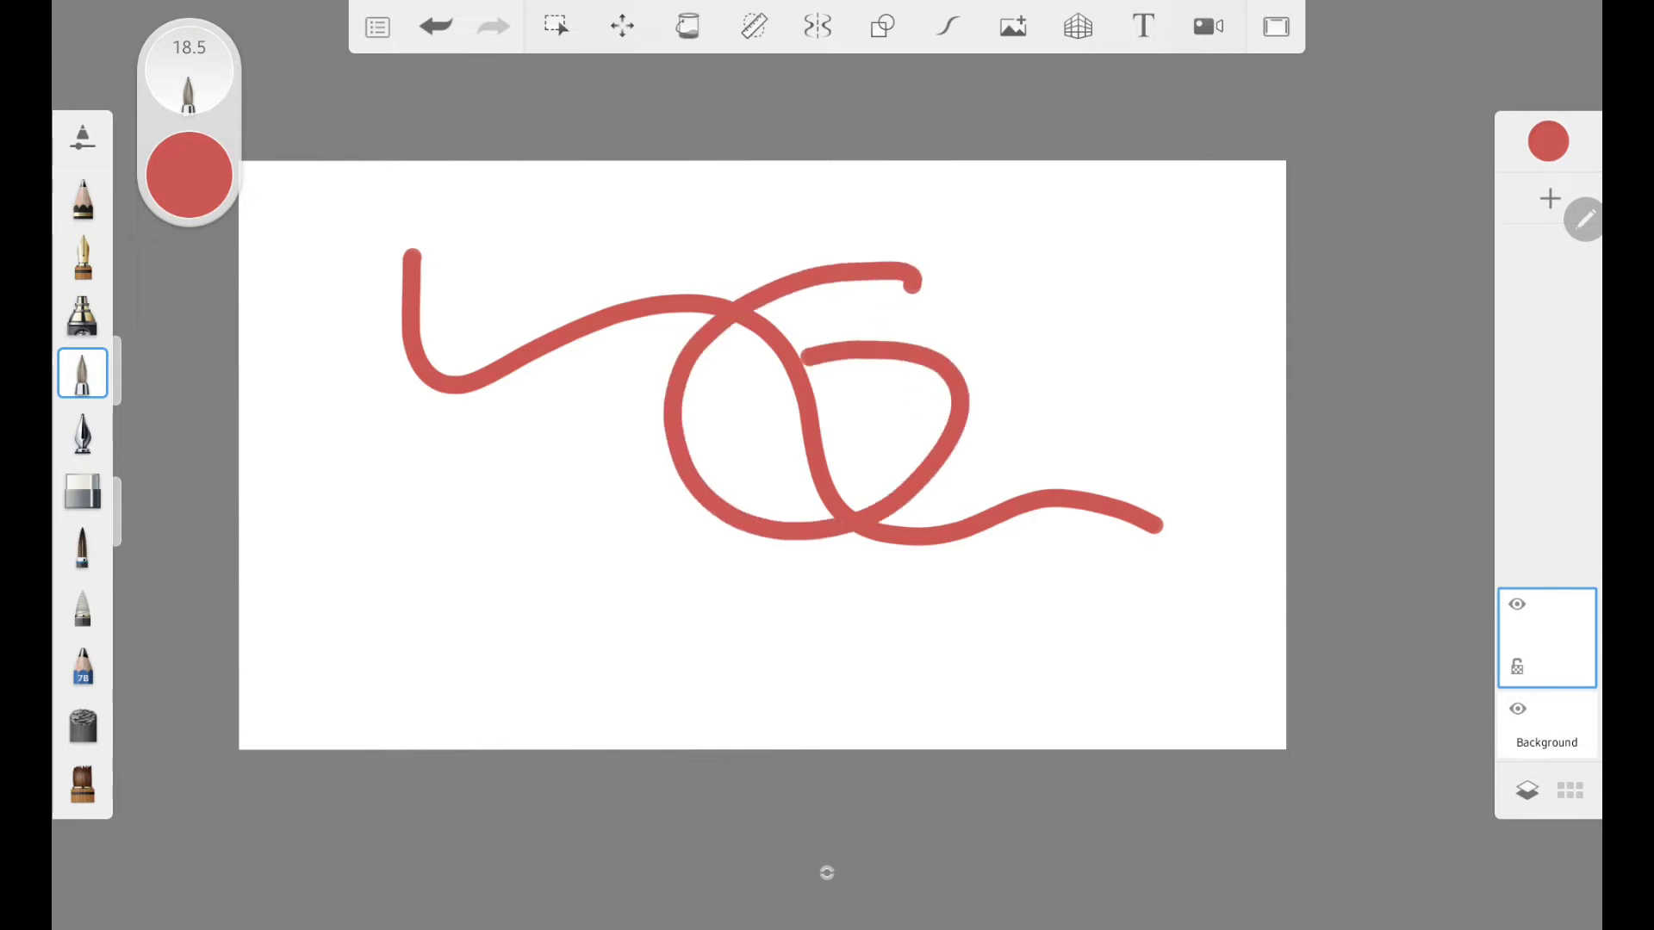
left_click(436, 26)
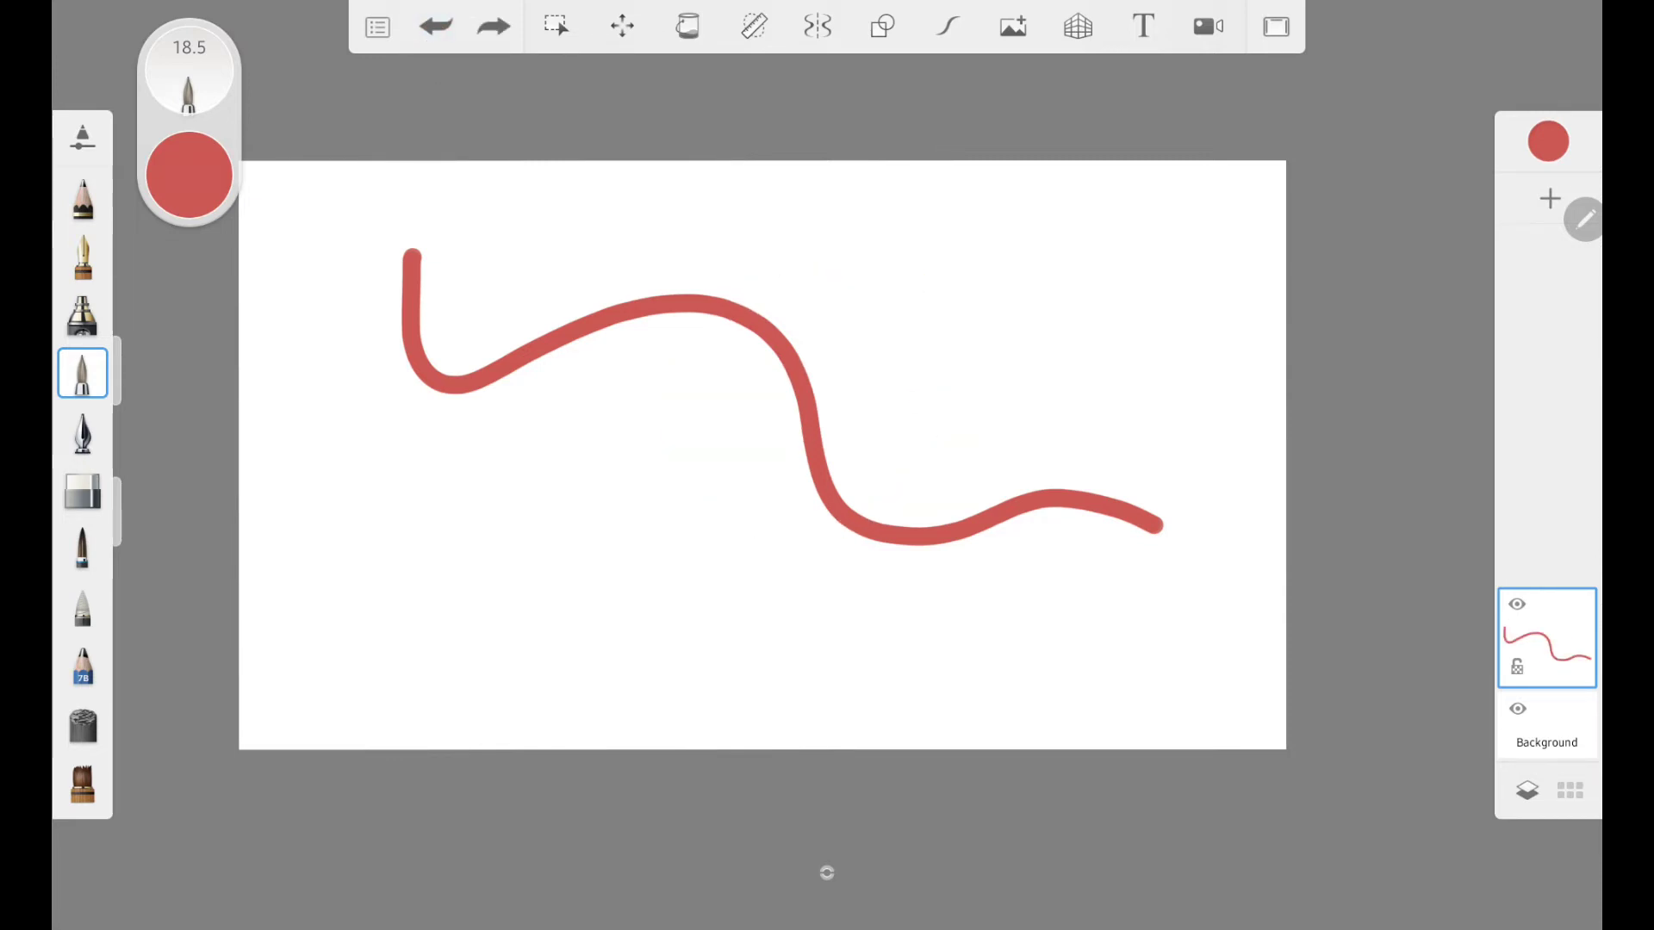
Draw red double loops, a large right loop, two short vertical marks and a curve above.
mouse_move(745, 235)
left_mouse_down()
mouse_move(684, 543)
mouse_move(909, 373)
mouse_move(676, 373)
mouse_move(853, 426)
left_mouse_up()
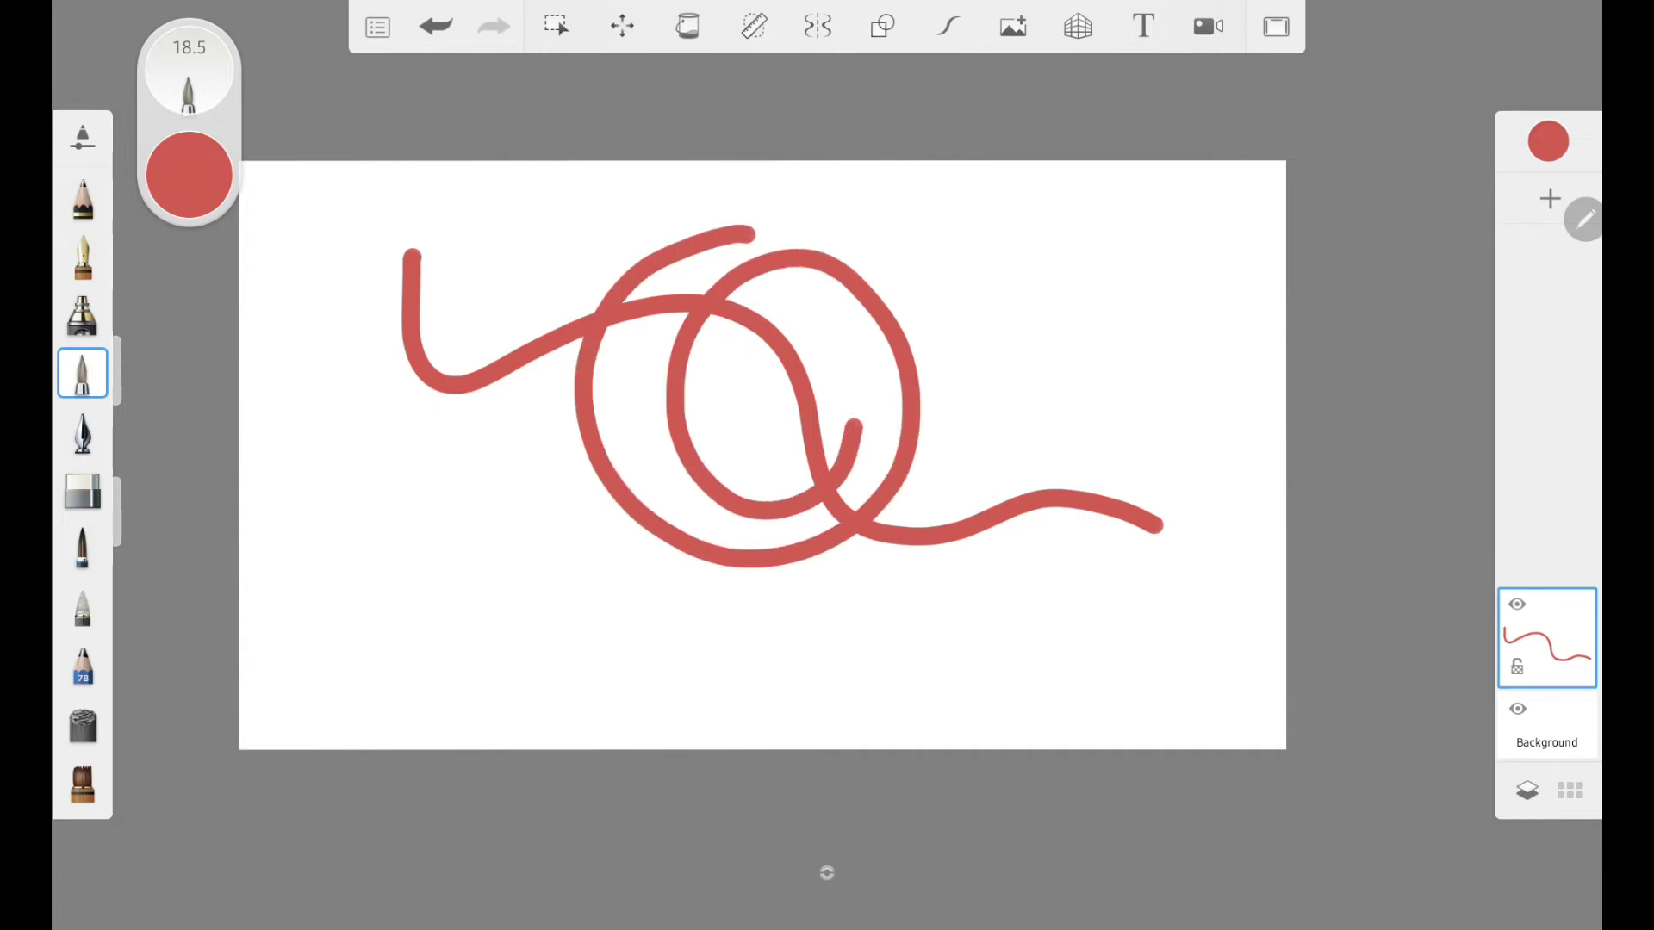
mouse_move(947, 589)
left_mouse_down()
mouse_move(1192, 453)
mouse_move(984, 578)
mouse_move(1155, 560)
left_mouse_up()
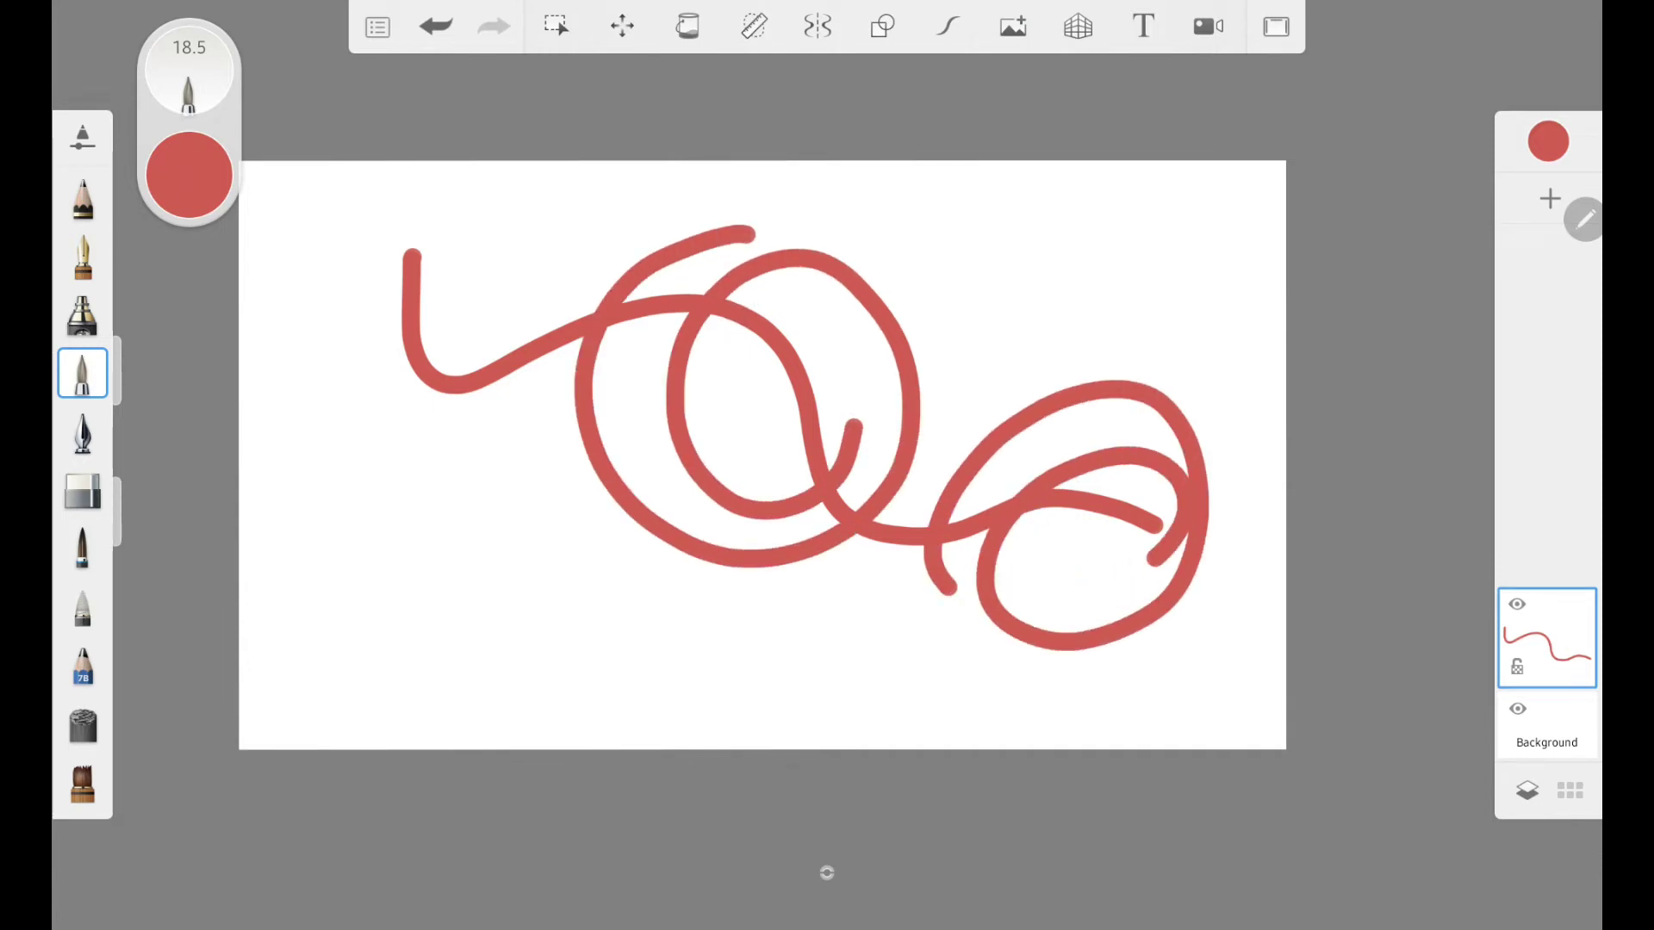
left_click_drag(950, 226, 957, 297)
left_click_drag(1003, 226, 1008, 303)
left_click_drag(896, 312, 1113, 287)
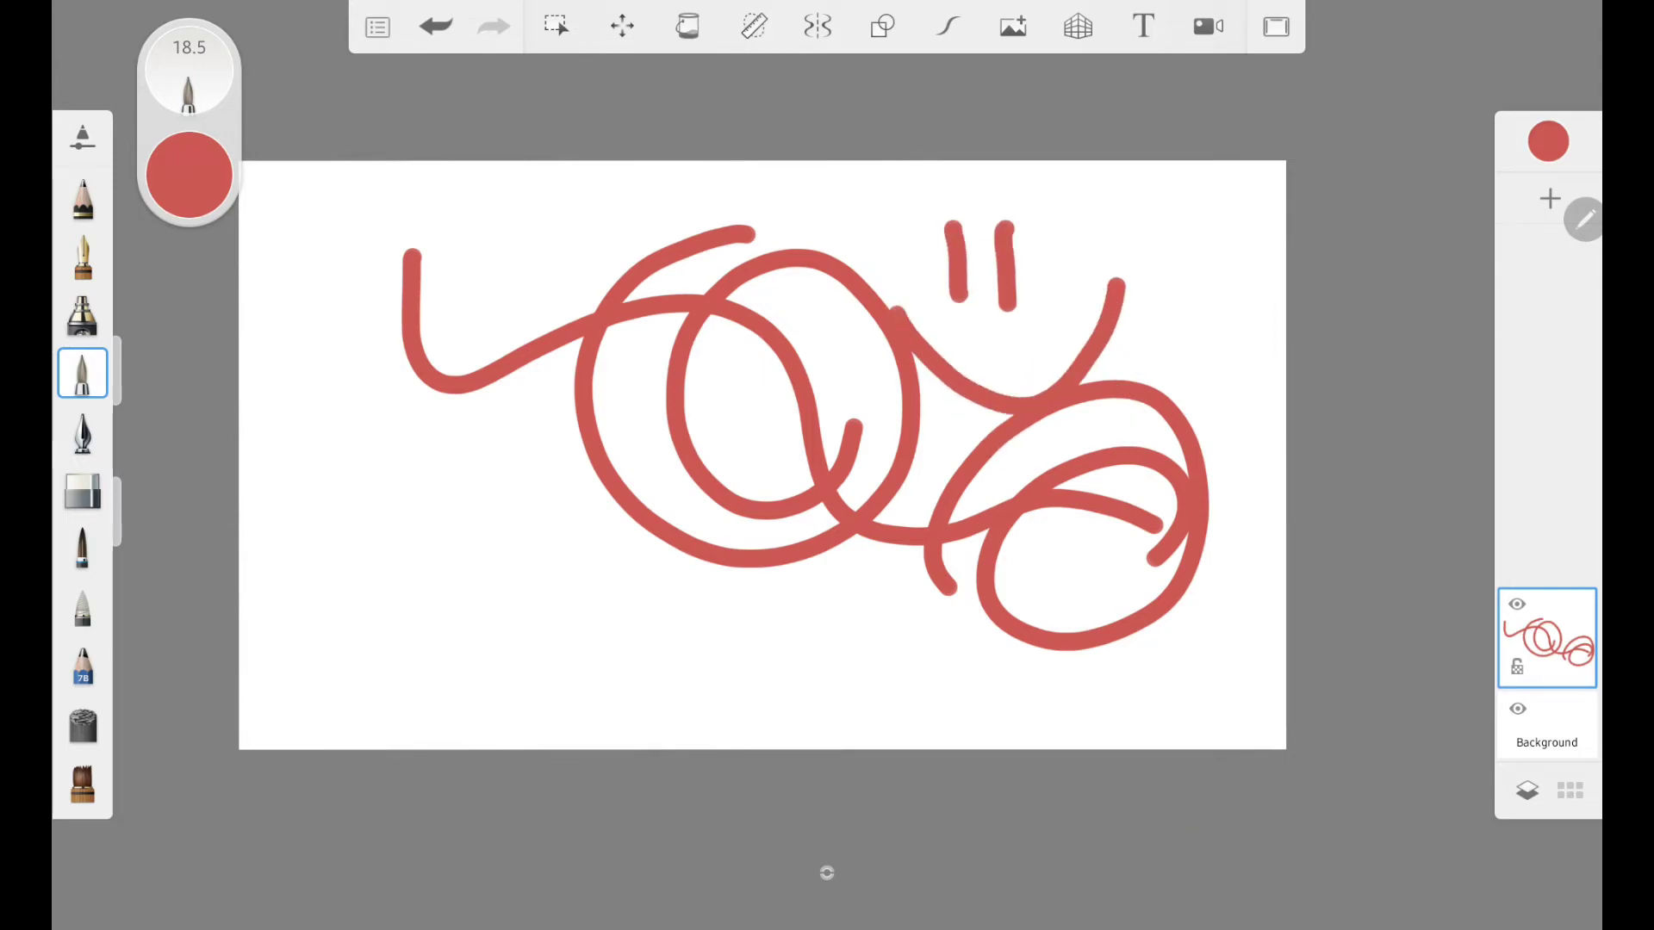
Add a new layer, pick blue, and draw blue loops across the red scribble.
left_click(1550, 198)
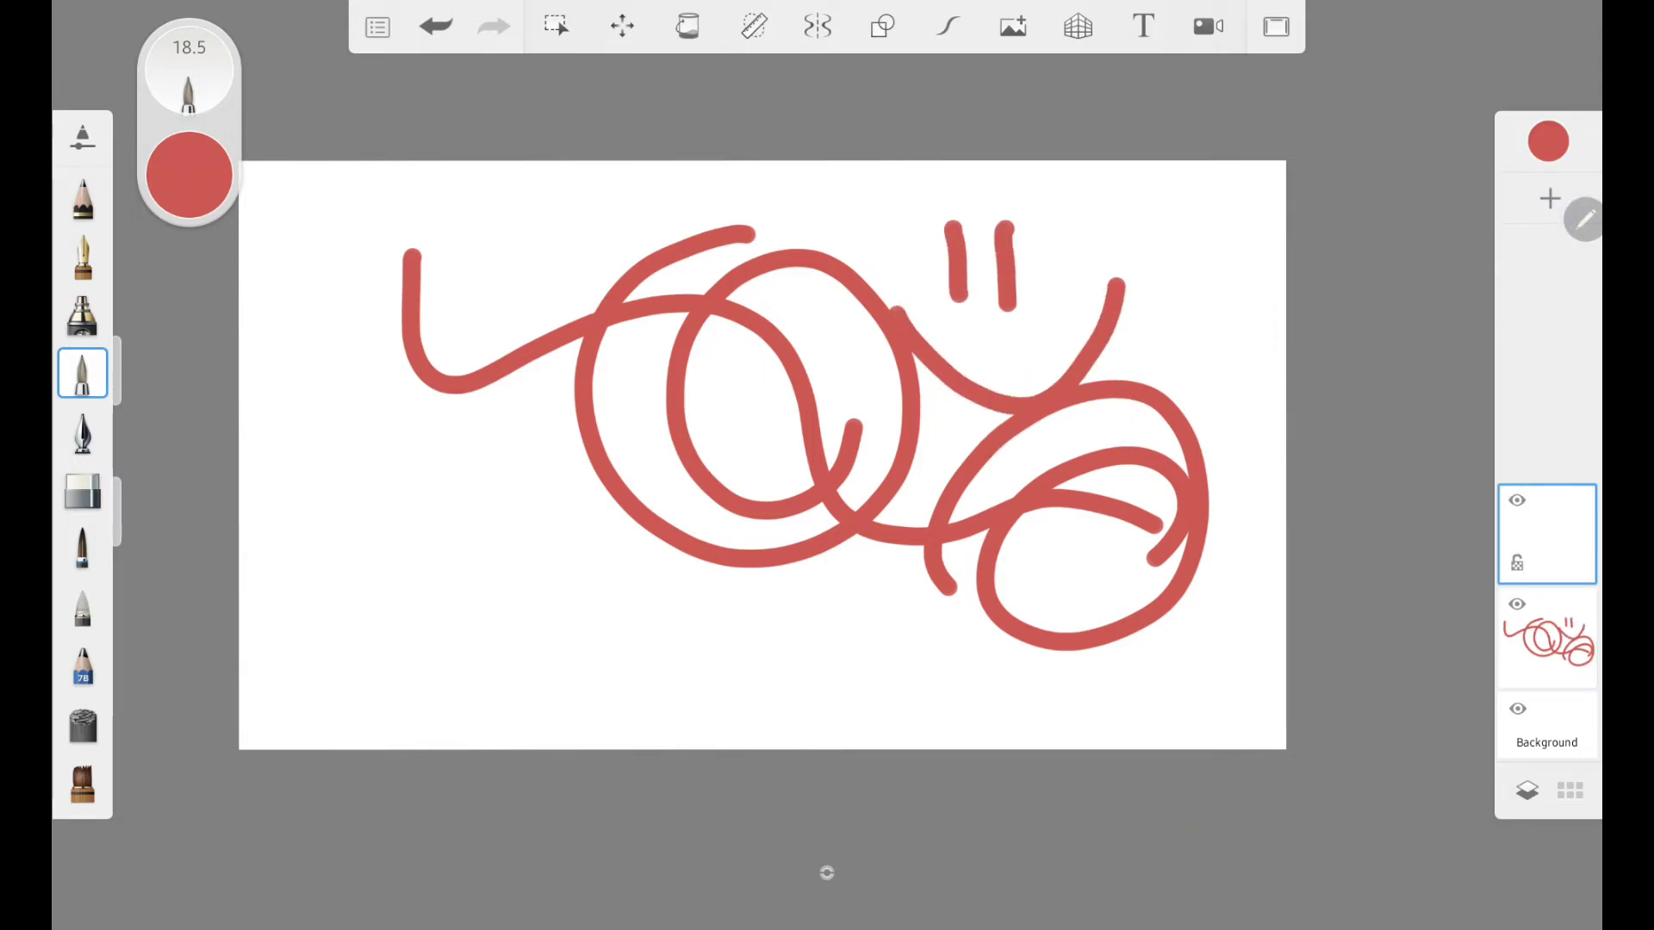
left_click(210, 173)
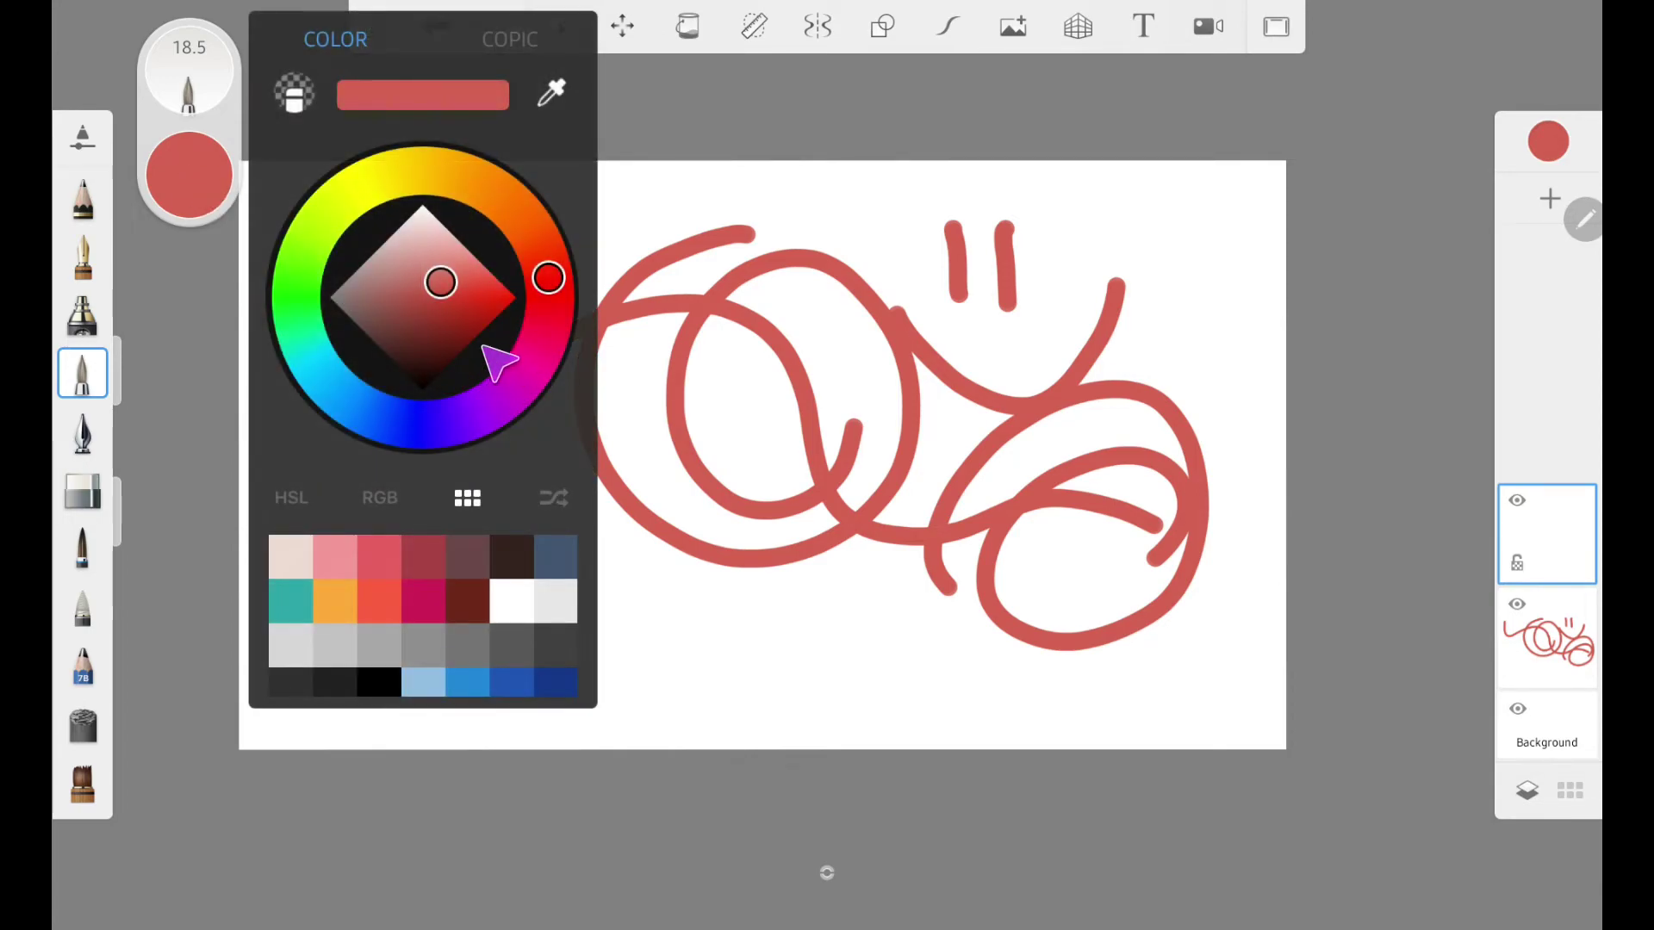
left_click(379, 417)
left_click(702, 148)
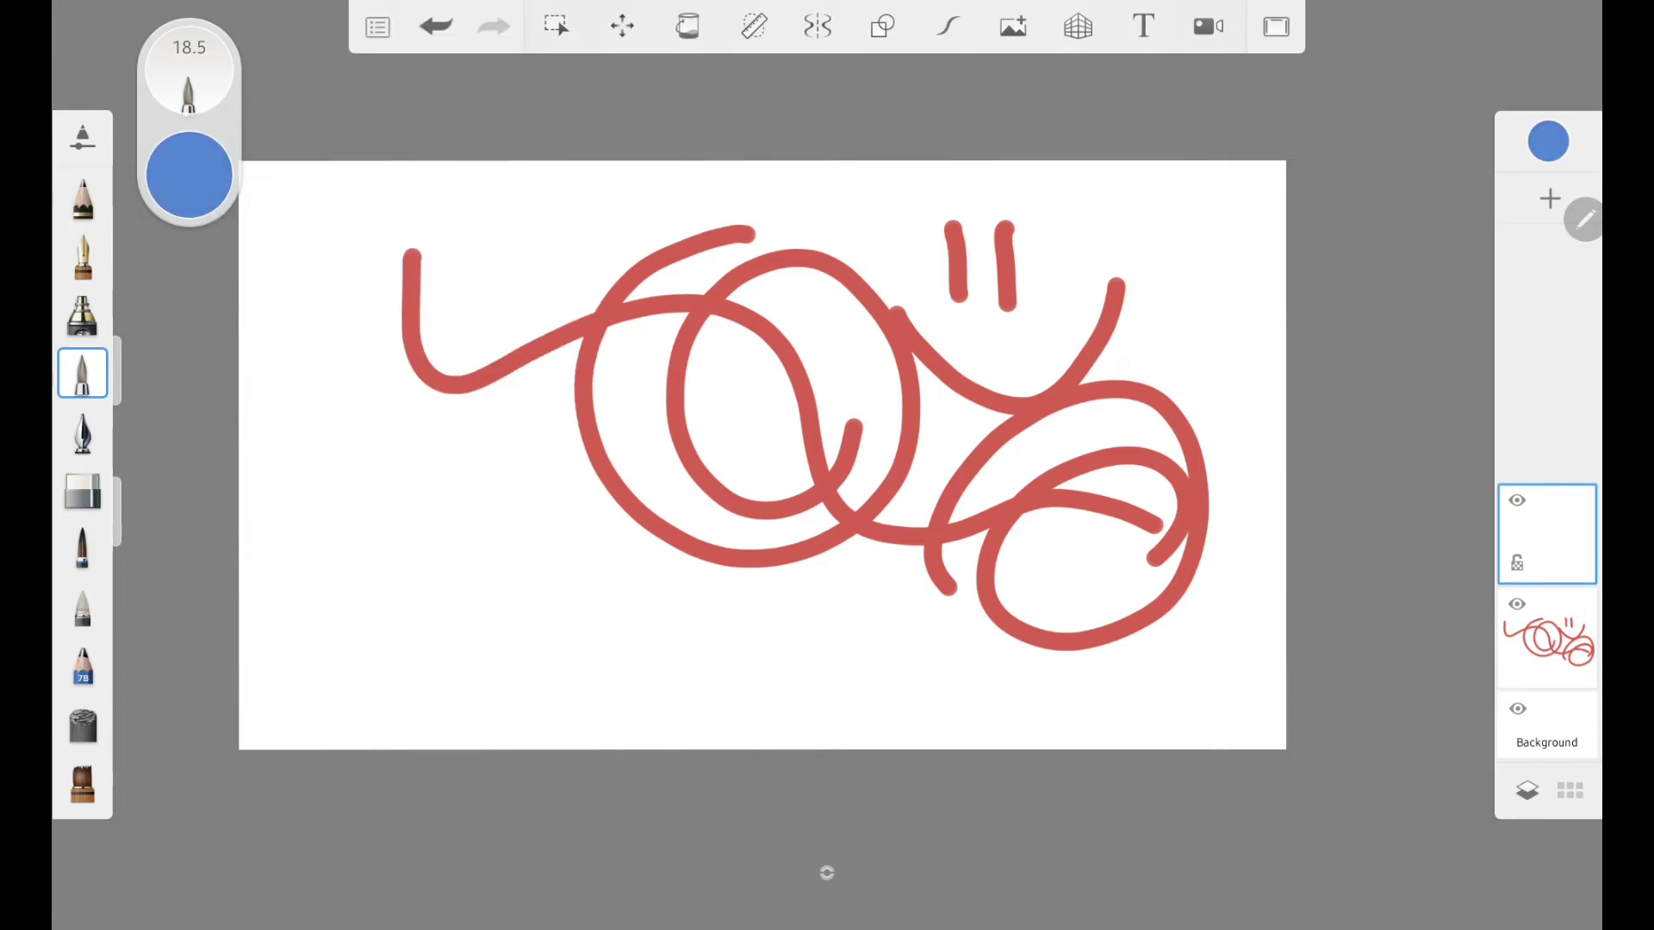
mouse_move(600, 255)
left_mouse_down()
mouse_move(546, 297)
mouse_move(612, 336)
mouse_move(887, 379)
mouse_move(1068, 557)
mouse_move(1203, 585)
left_mouse_up()
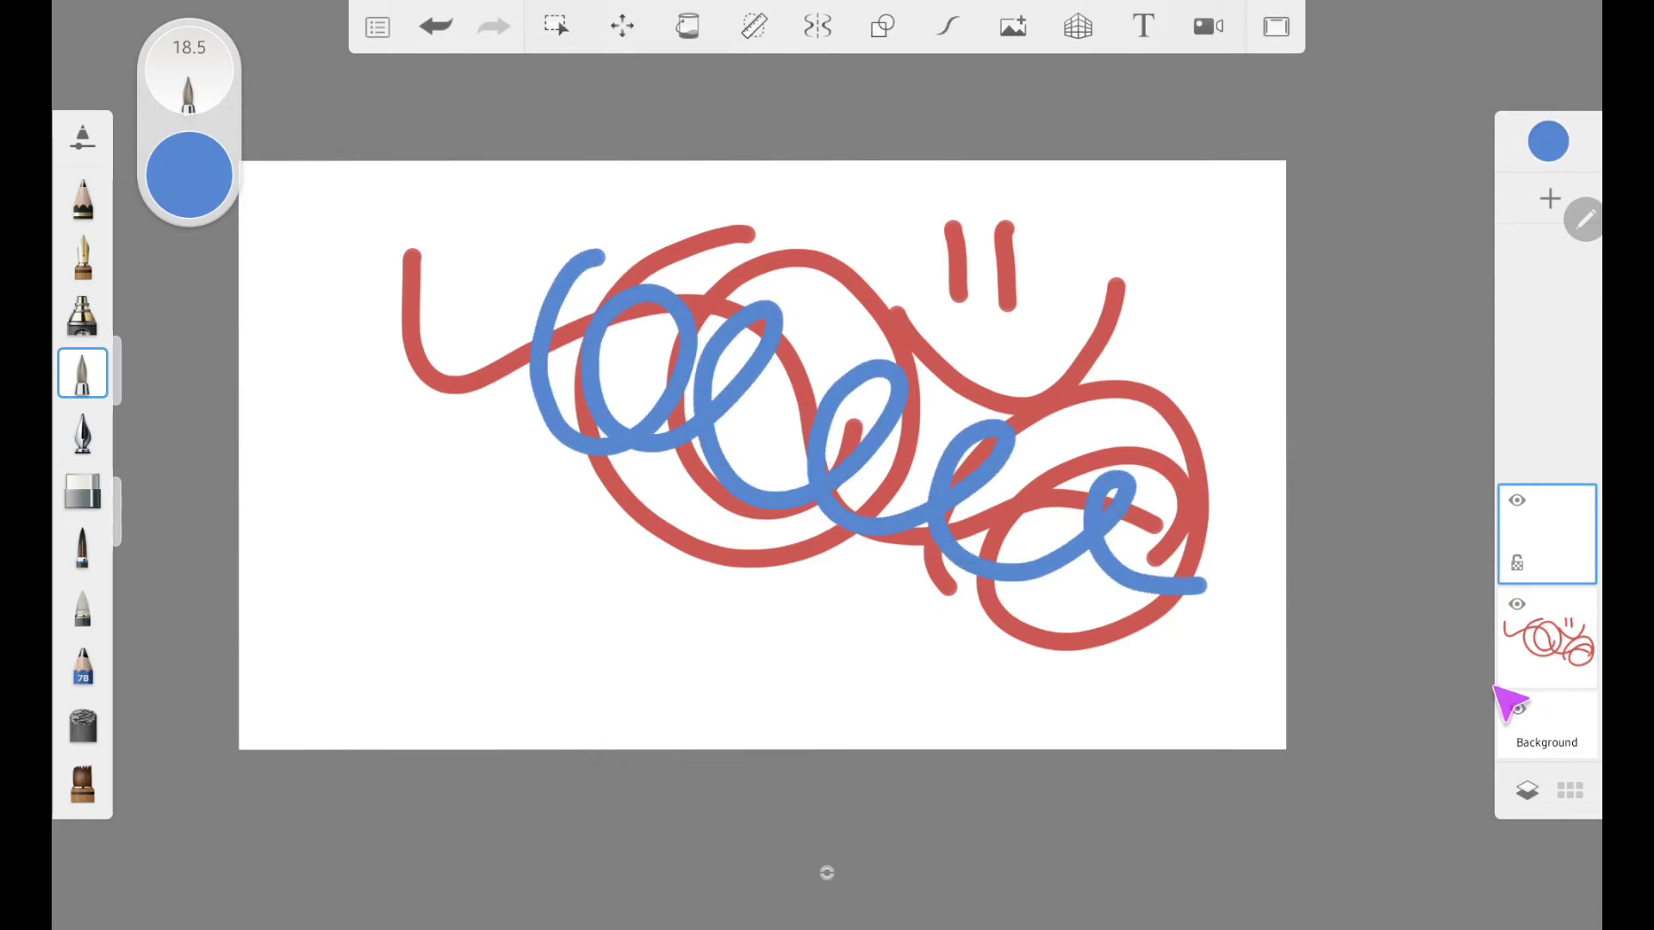
left_click(86, 493)
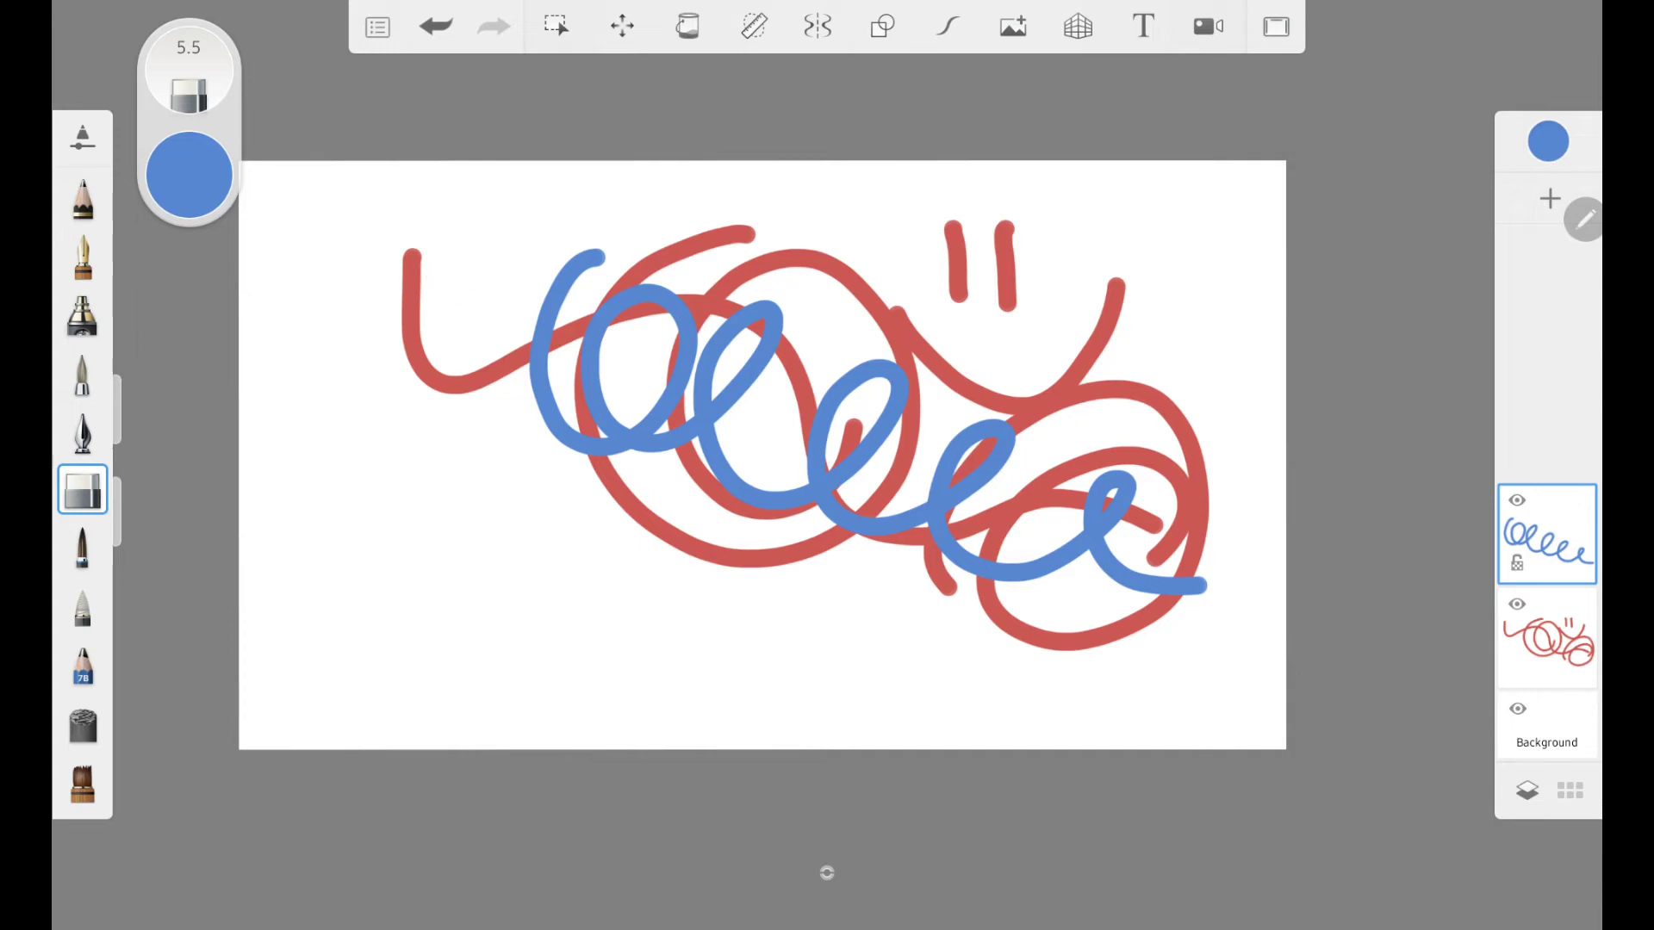
On the red layer, set the eraser to 28.5 and erase red strokes around the blue loops.
left_click(1580, 645)
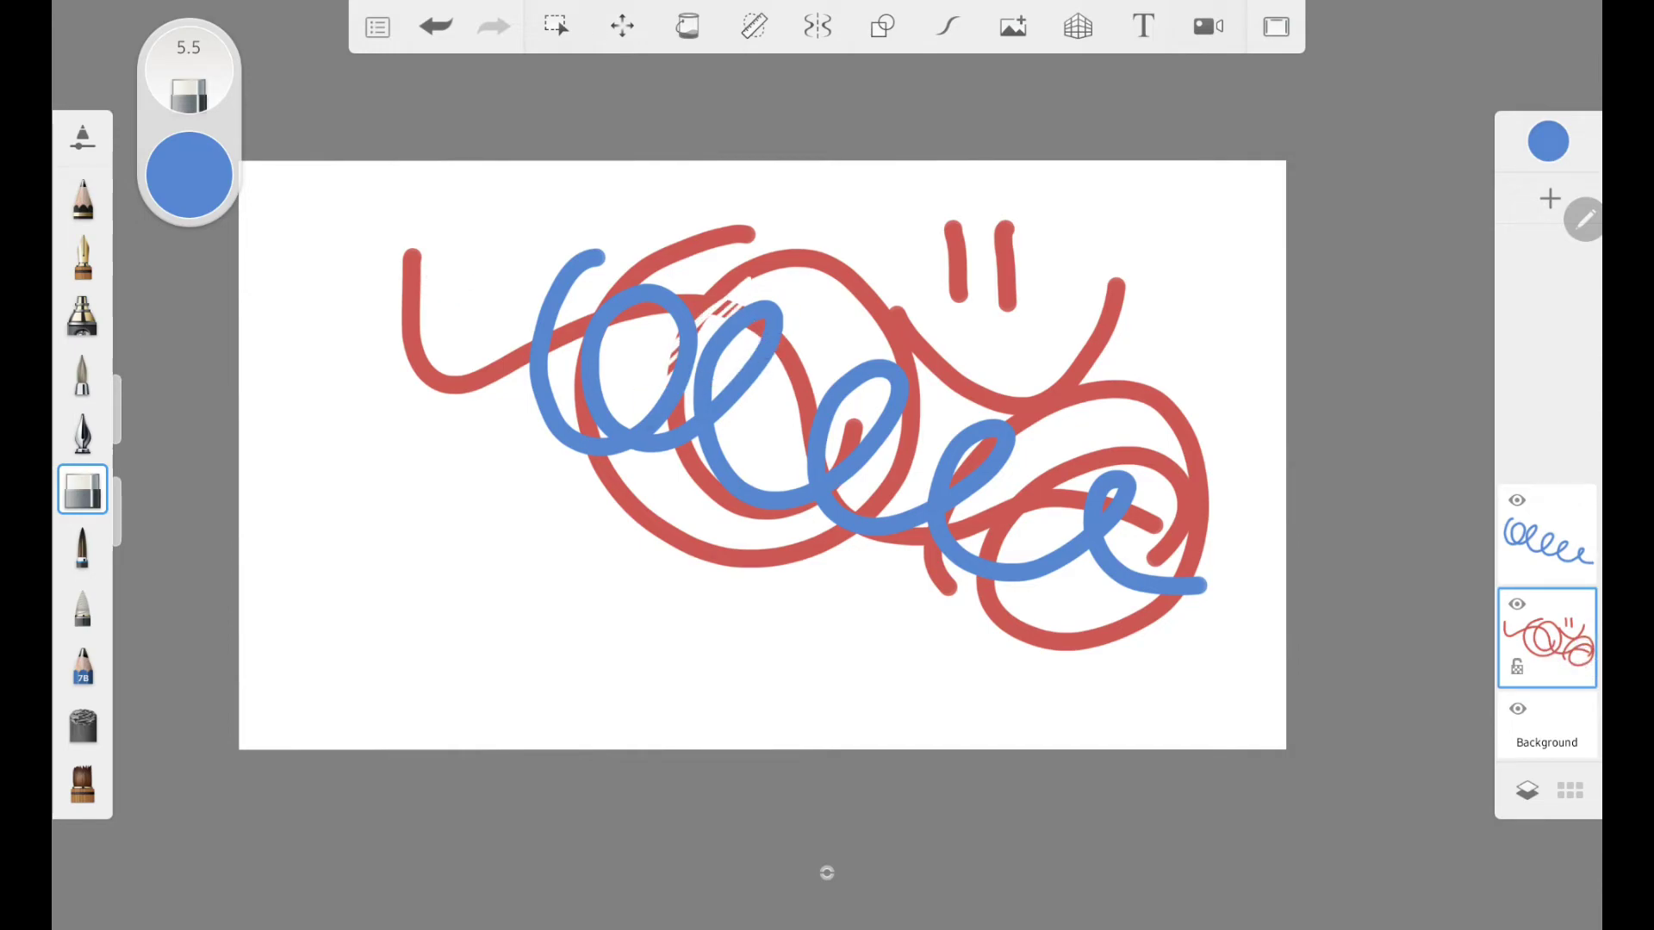
left_click_drag(117, 409, 116, 349)
left_click_drag(706, 298, 732, 276)
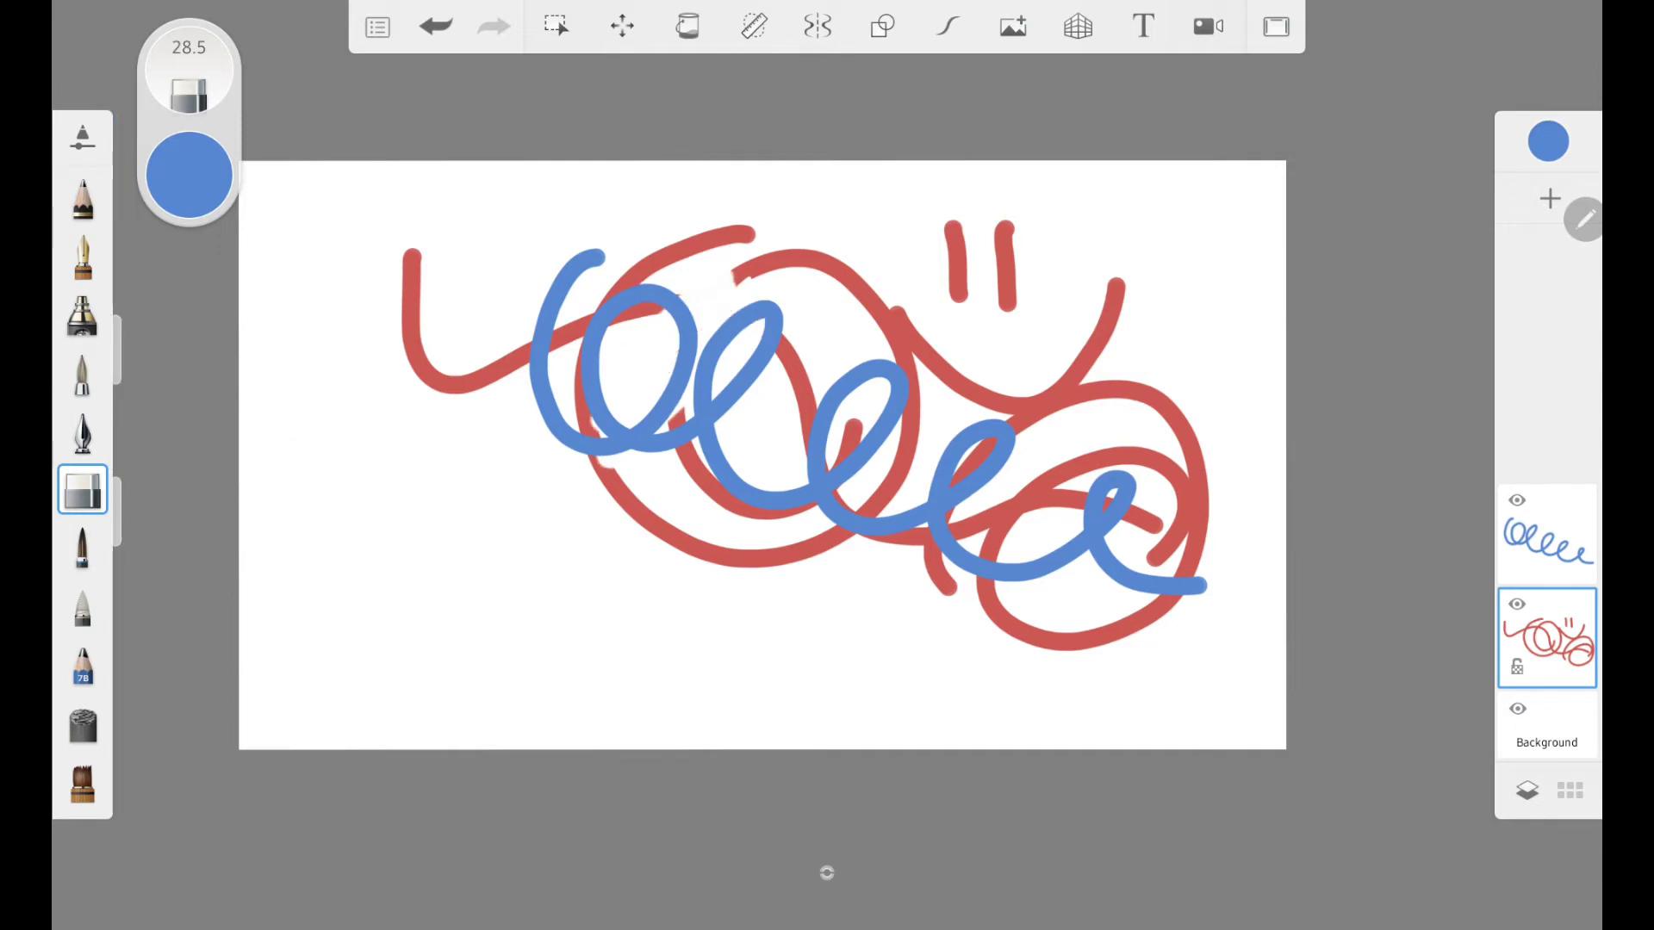
mouse_move(732, 379)
left_mouse_down()
mouse_move(767, 447)
mouse_move(861, 439)
mouse_move(827, 516)
left_mouse_up()
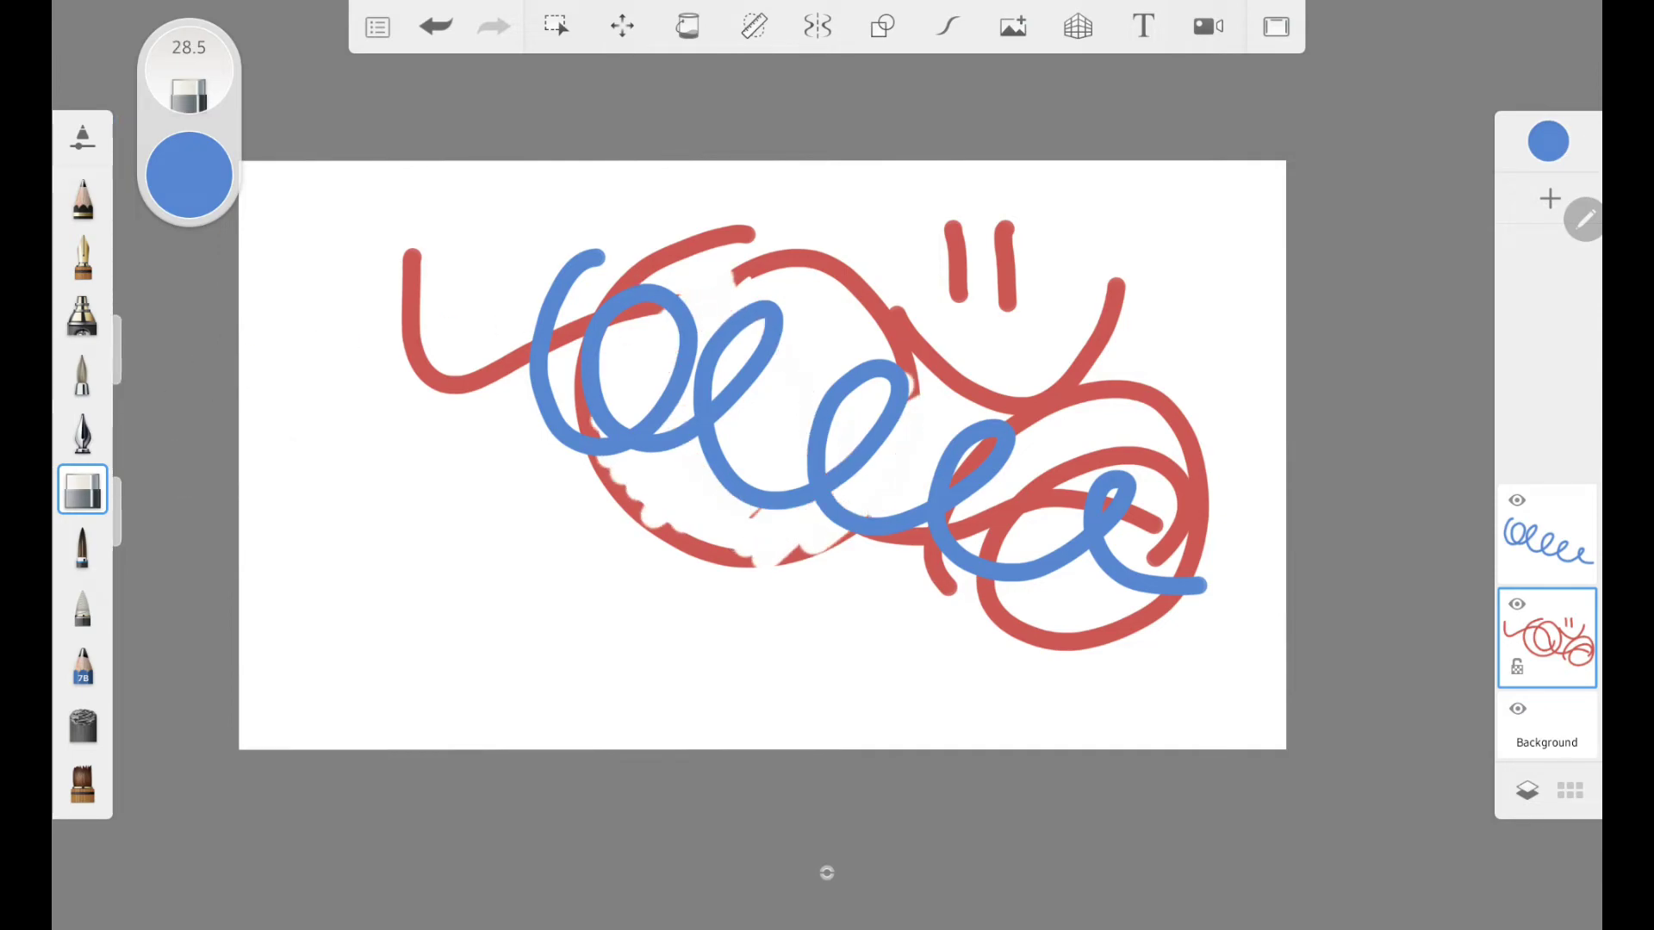
mouse_move(973, 465)
left_mouse_down()
mouse_move(913, 547)
mouse_move(1155, 457)
mouse_move(1192, 504)
mouse_move(1180, 569)
left_mouse_up()
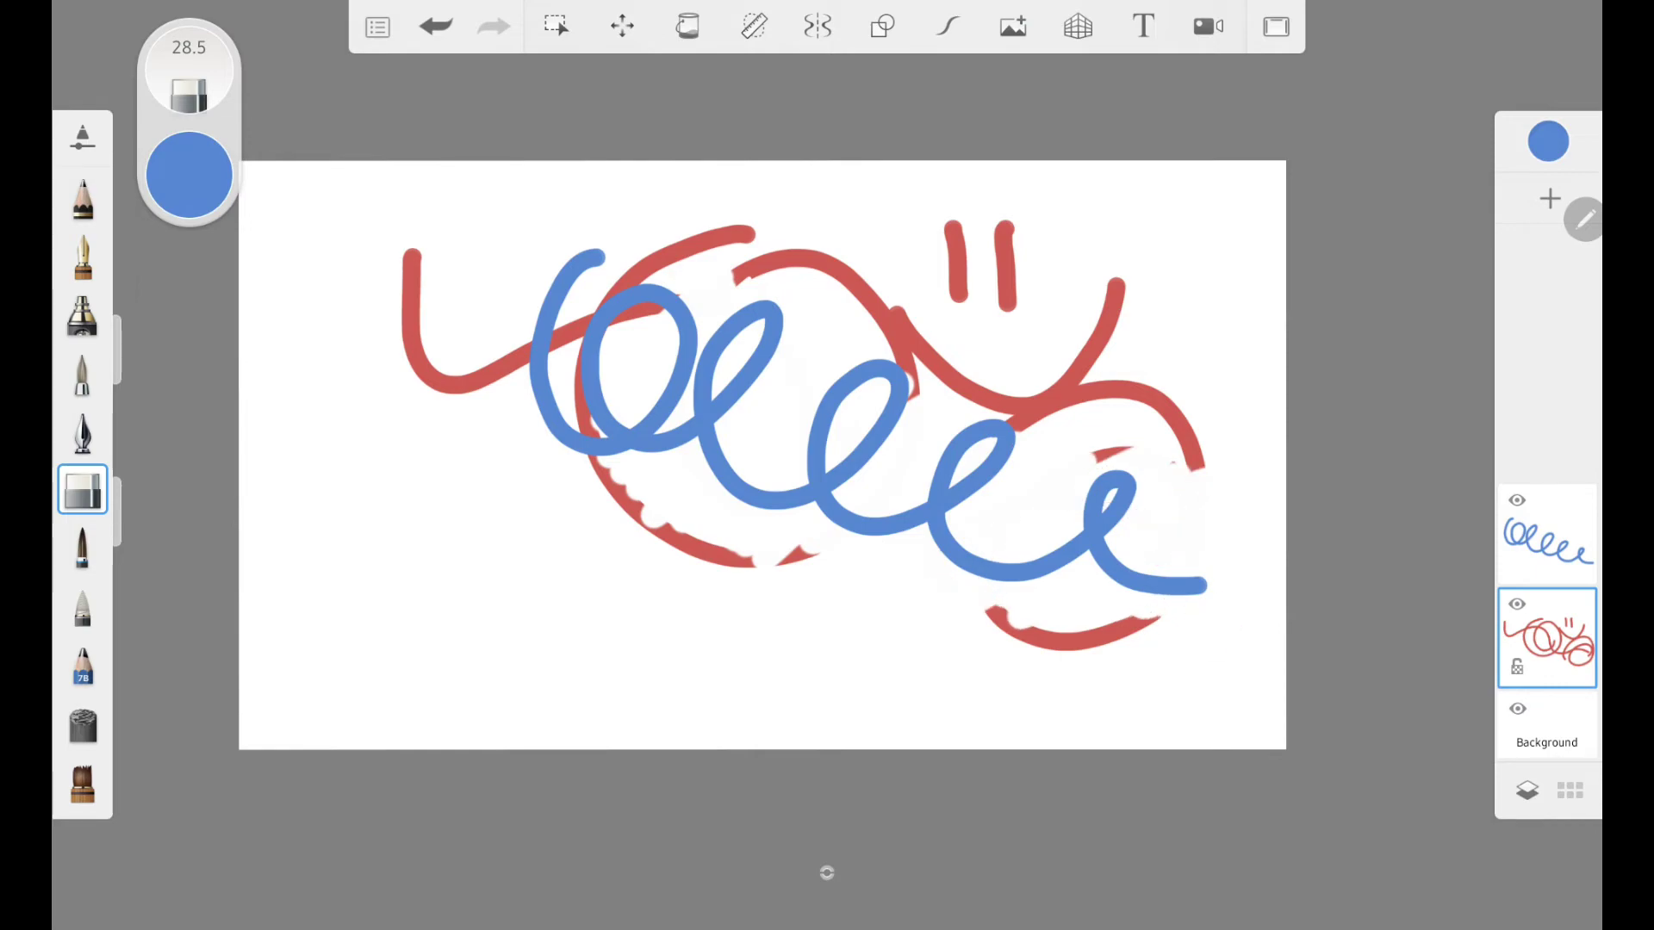
left_click_drag(654, 297, 491, 379)
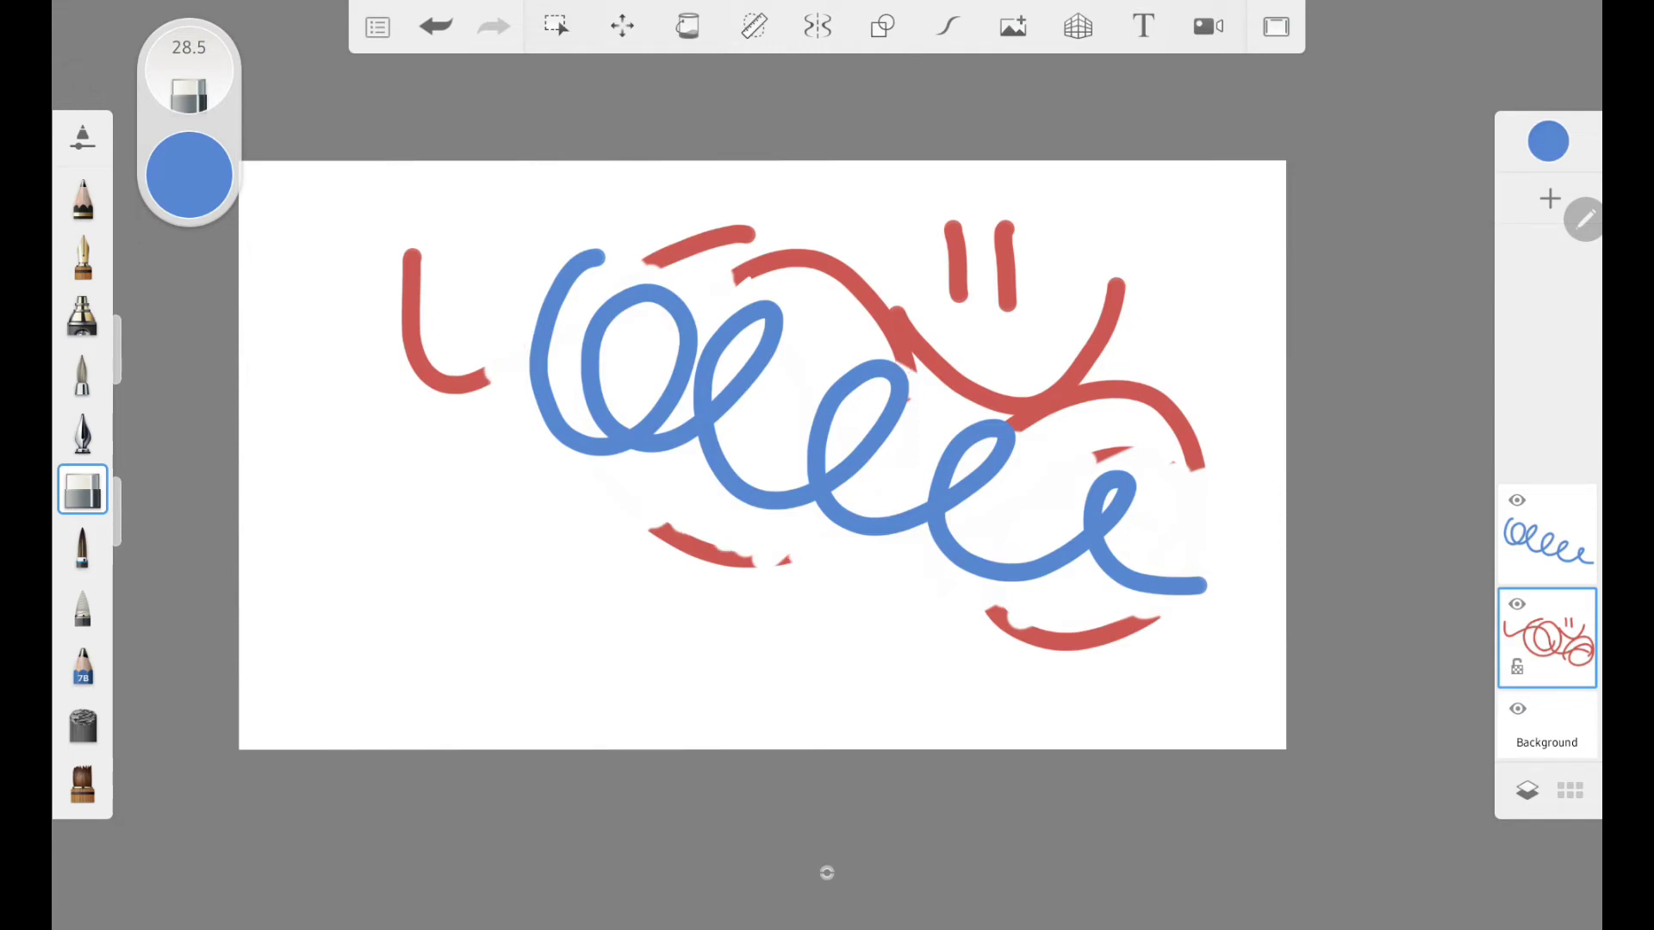
left_click_drag(965, 398, 1107, 455)
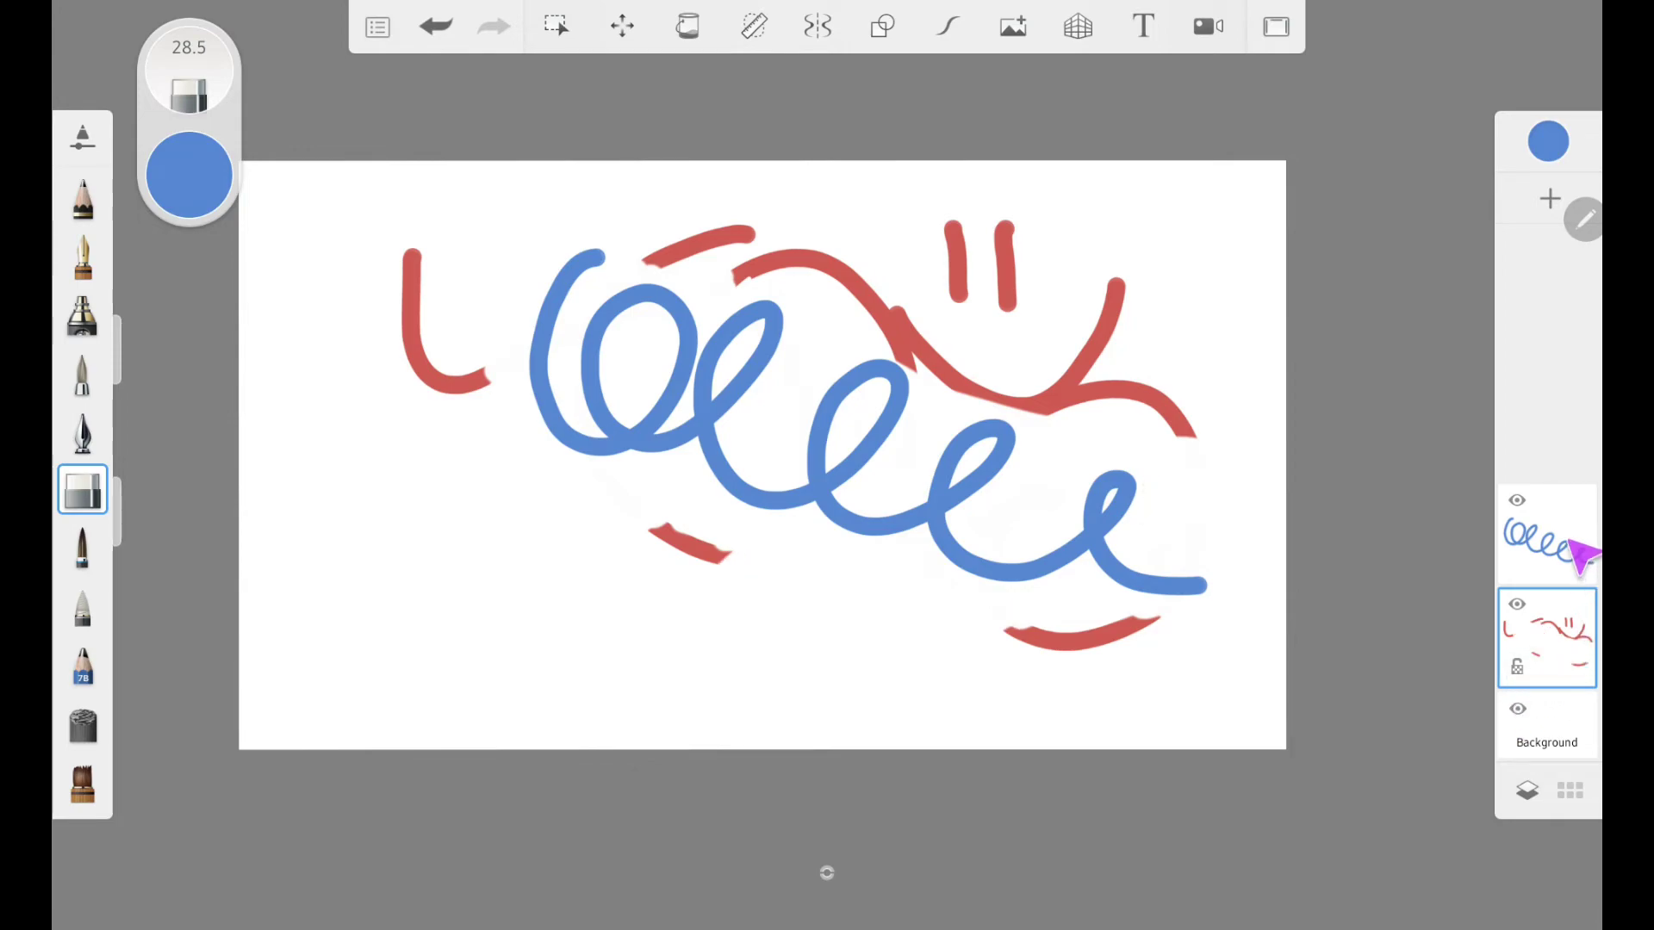
On the blue layer, erase the middle of the loops, then open the Layer 2 options.
left_click(1542, 570)
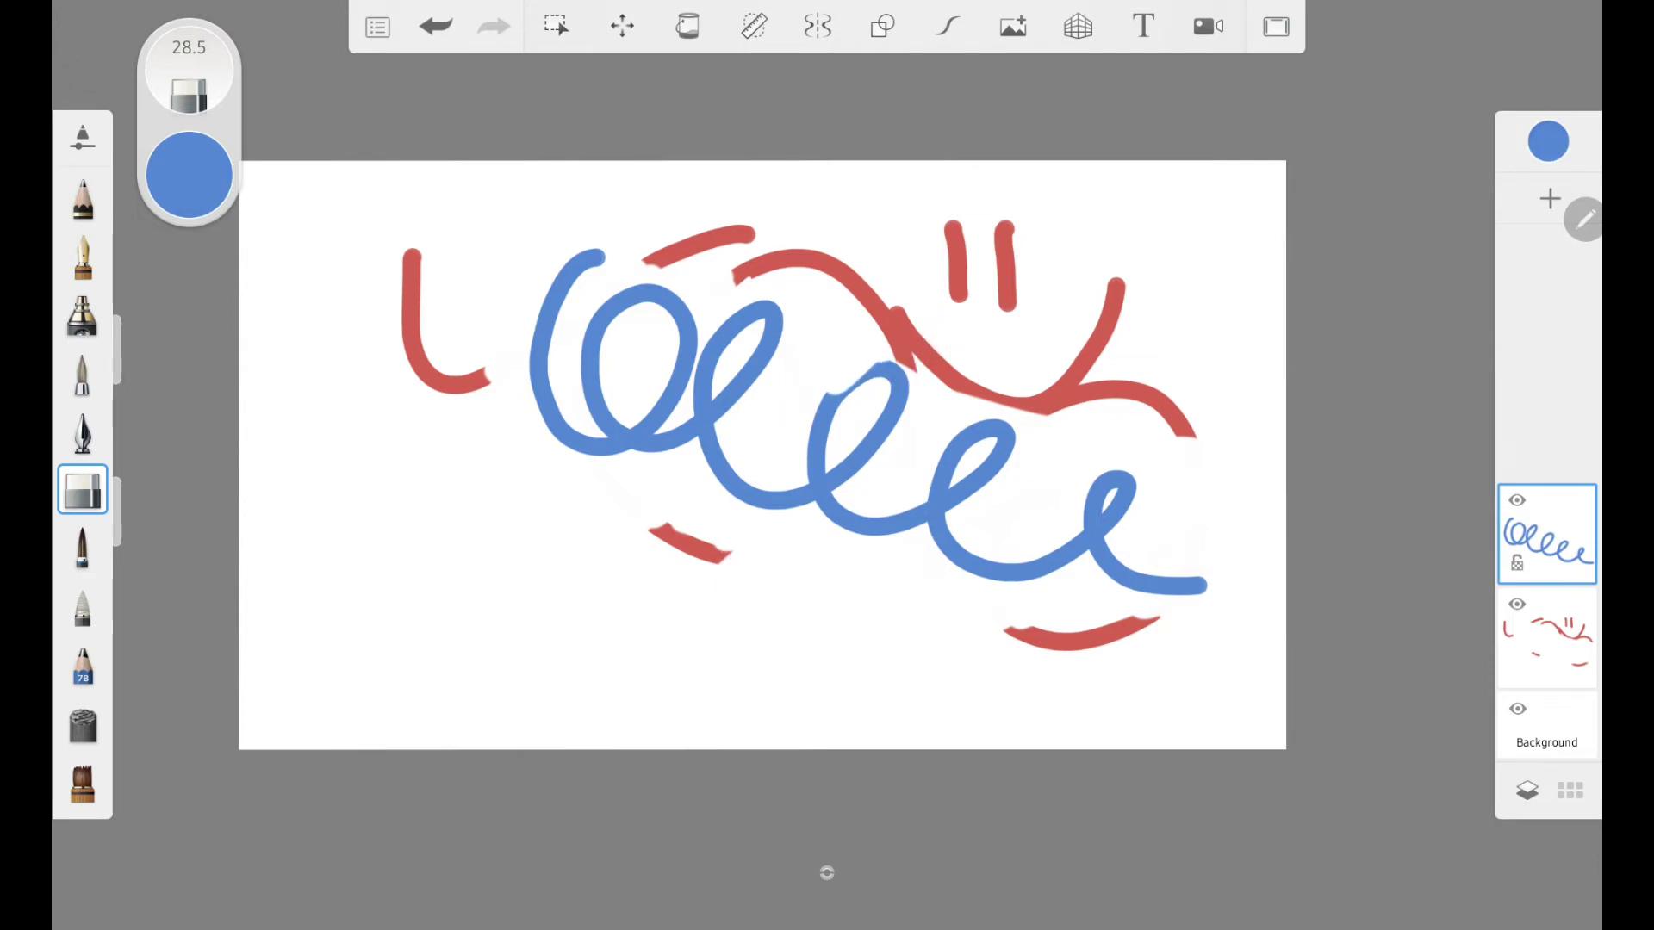
mouse_move(829, 392)
left_mouse_down()
mouse_move(882, 428)
mouse_move(843, 398)
mouse_move(822, 432)
mouse_move(856, 450)
mouse_move(826, 493)
mouse_move(835, 515)
mouse_move(767, 483)
left_mouse_up()
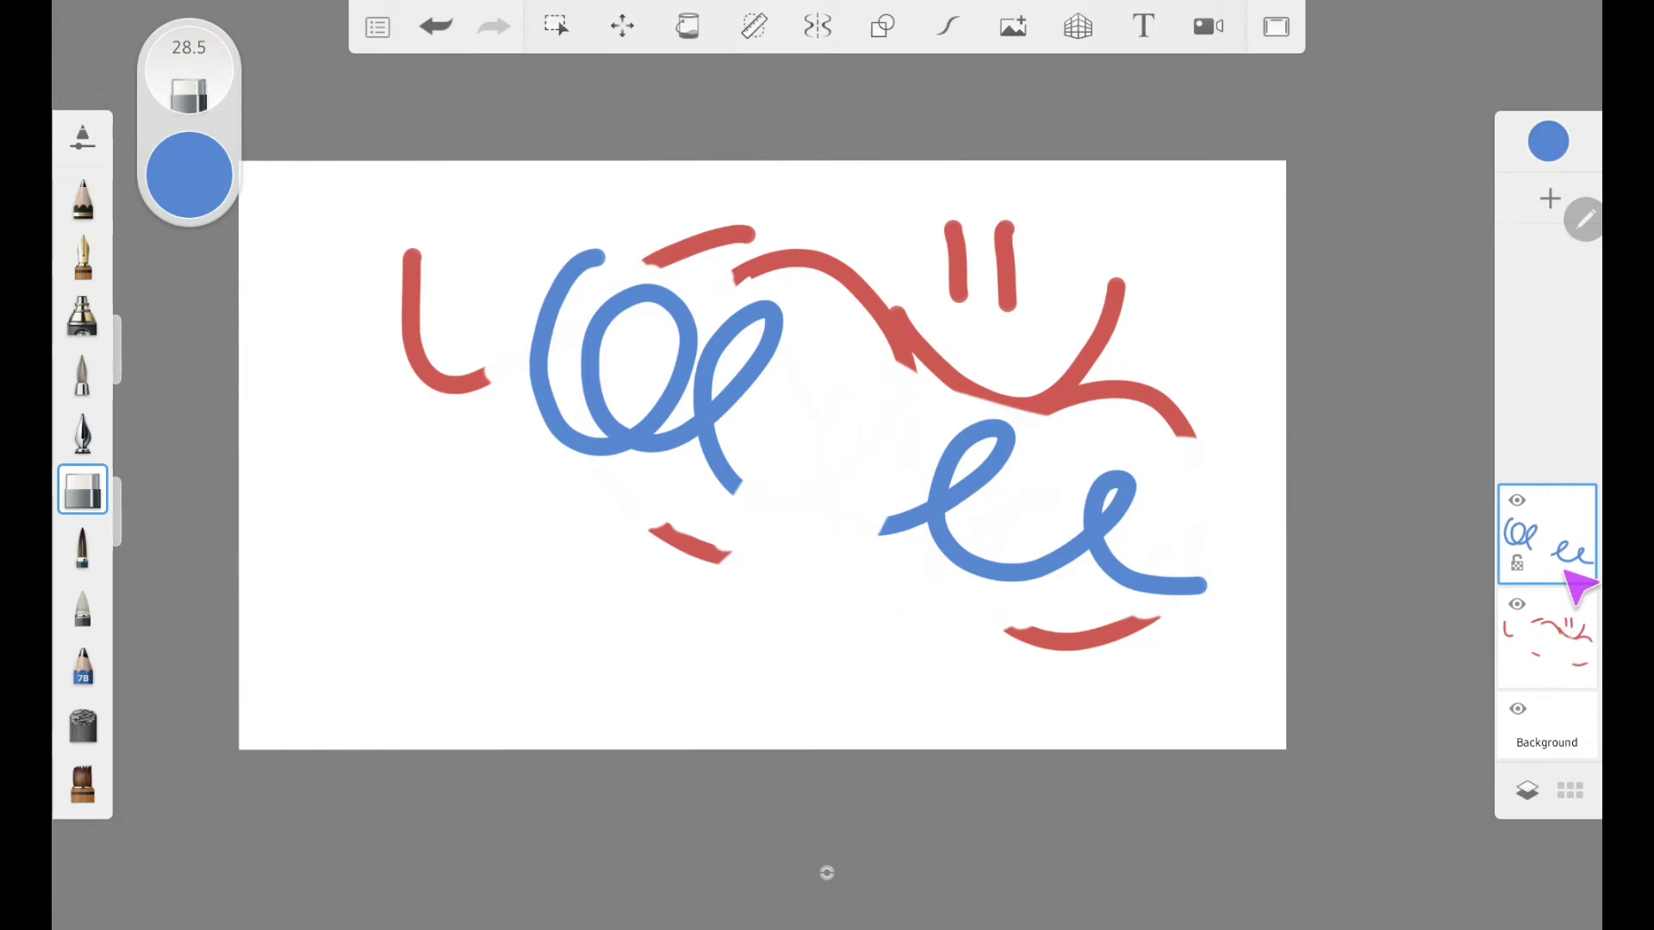
left_click_drag(1569, 579, 1550, 526)
left_click(1541, 529)
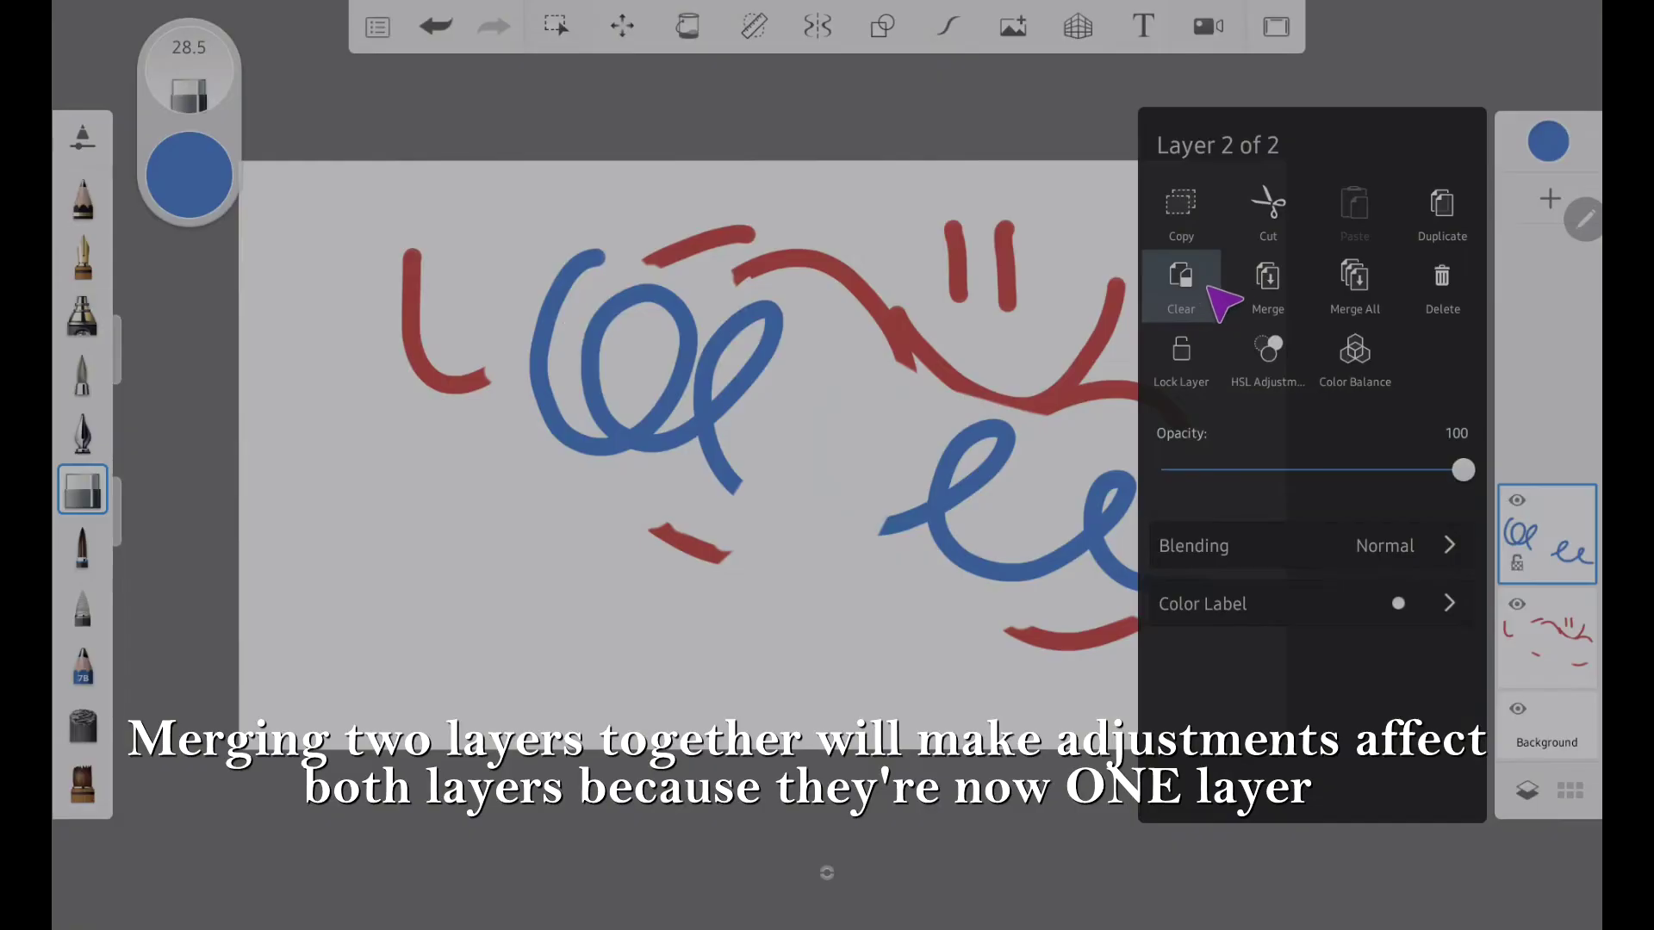
Merge the blue-loop layer down into the red layer and open the merged layer's options.
left_click(1283, 297)
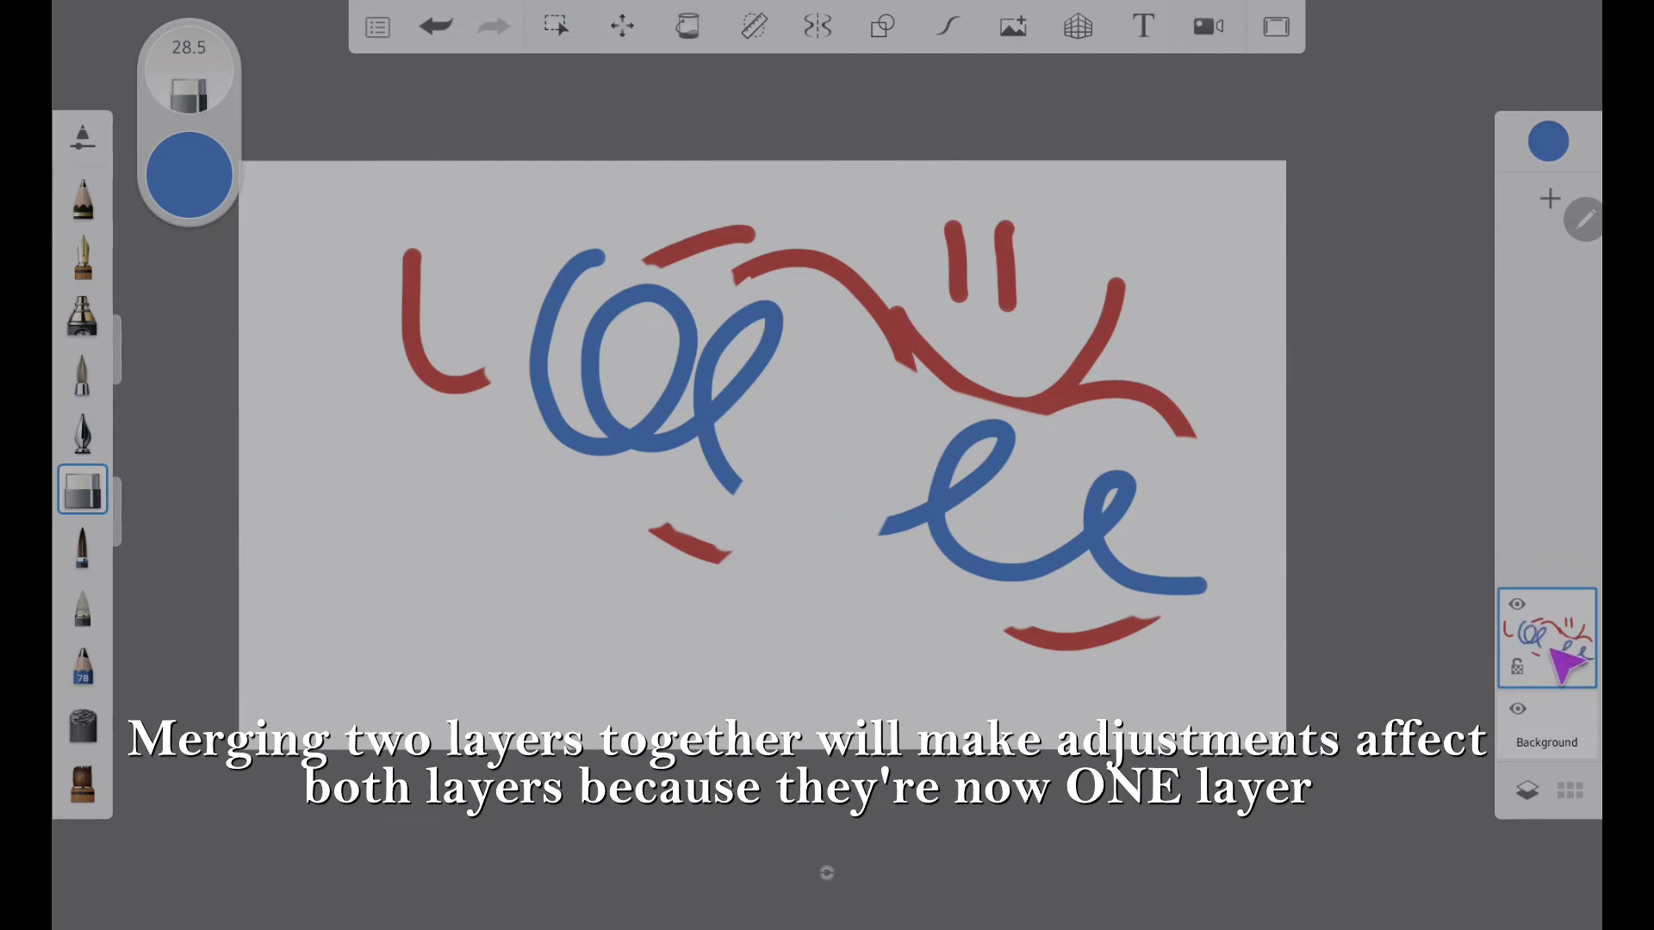
left_click(1547, 651)
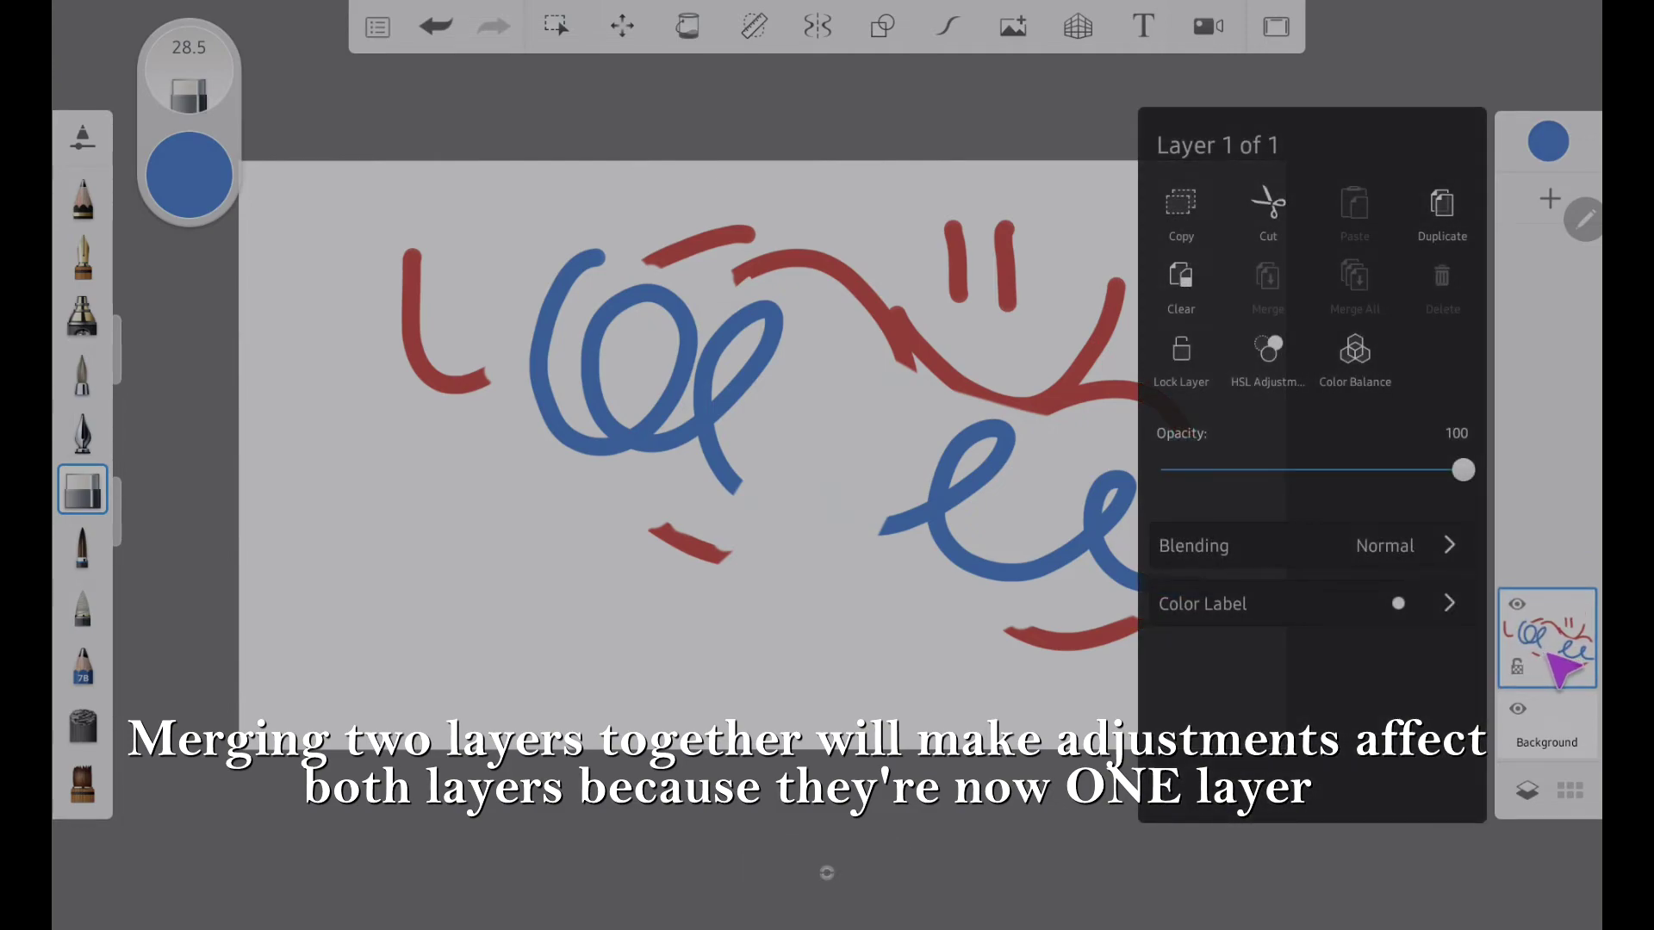
Shift the merged layer's hue with HSL Adjustment so red turns soft green and blue turns magenta.
left_click(1277, 358)
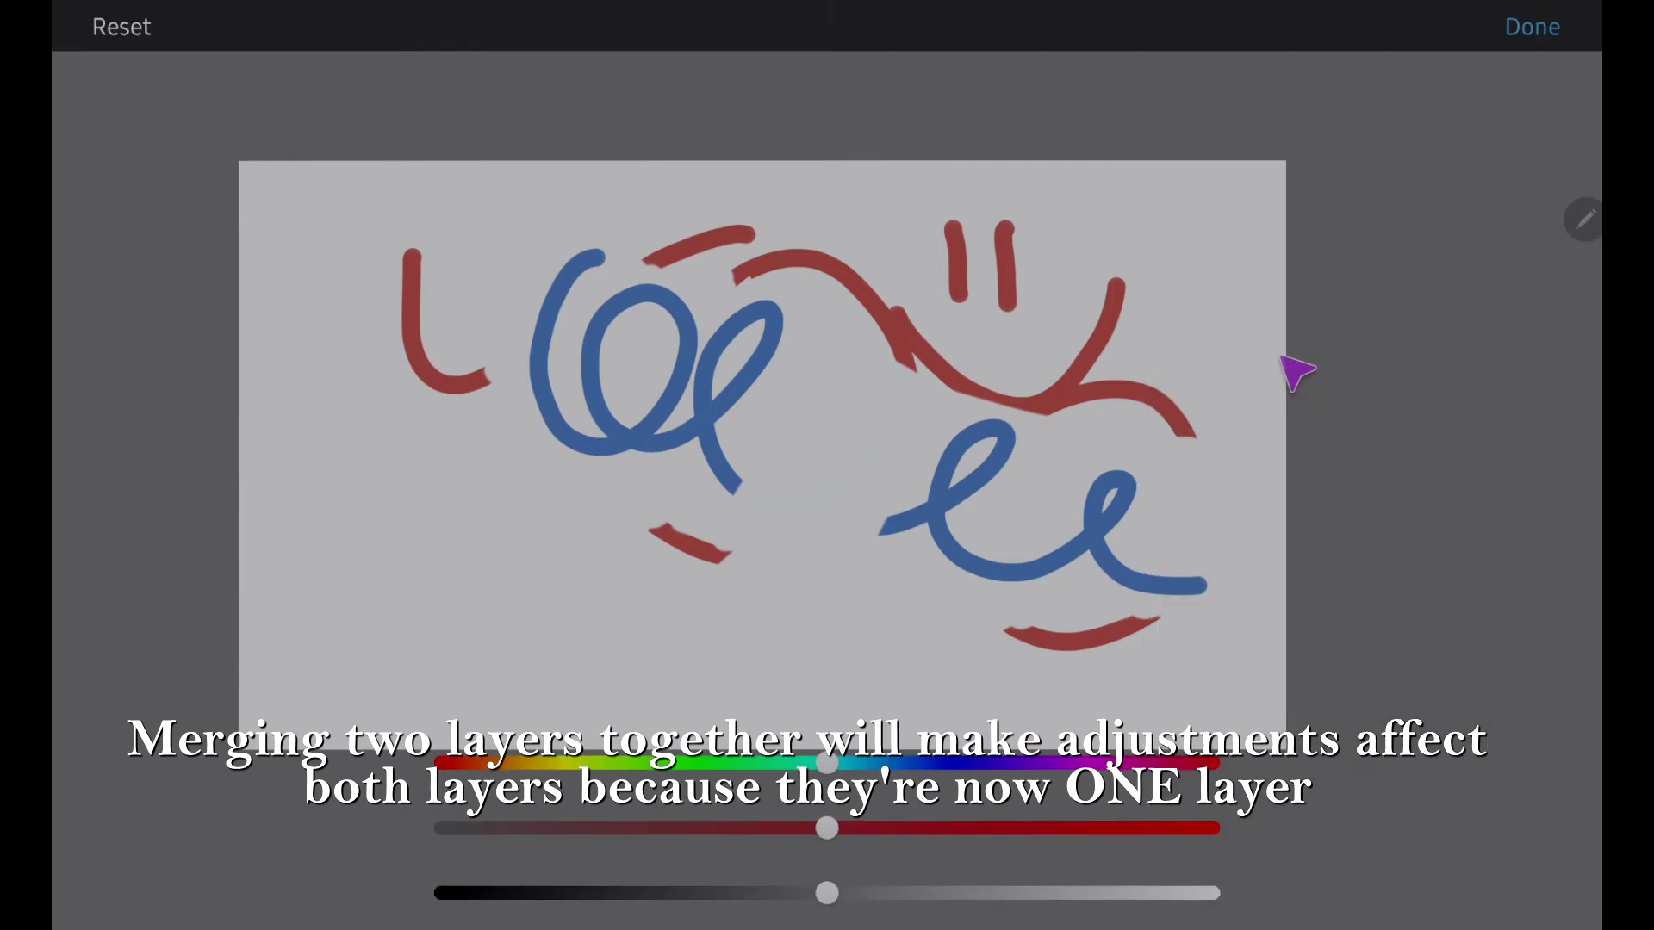
mouse_move(827, 763)
left_mouse_down()
mouse_move(493, 762)
mouse_move(1069, 762)
left_mouse_up()
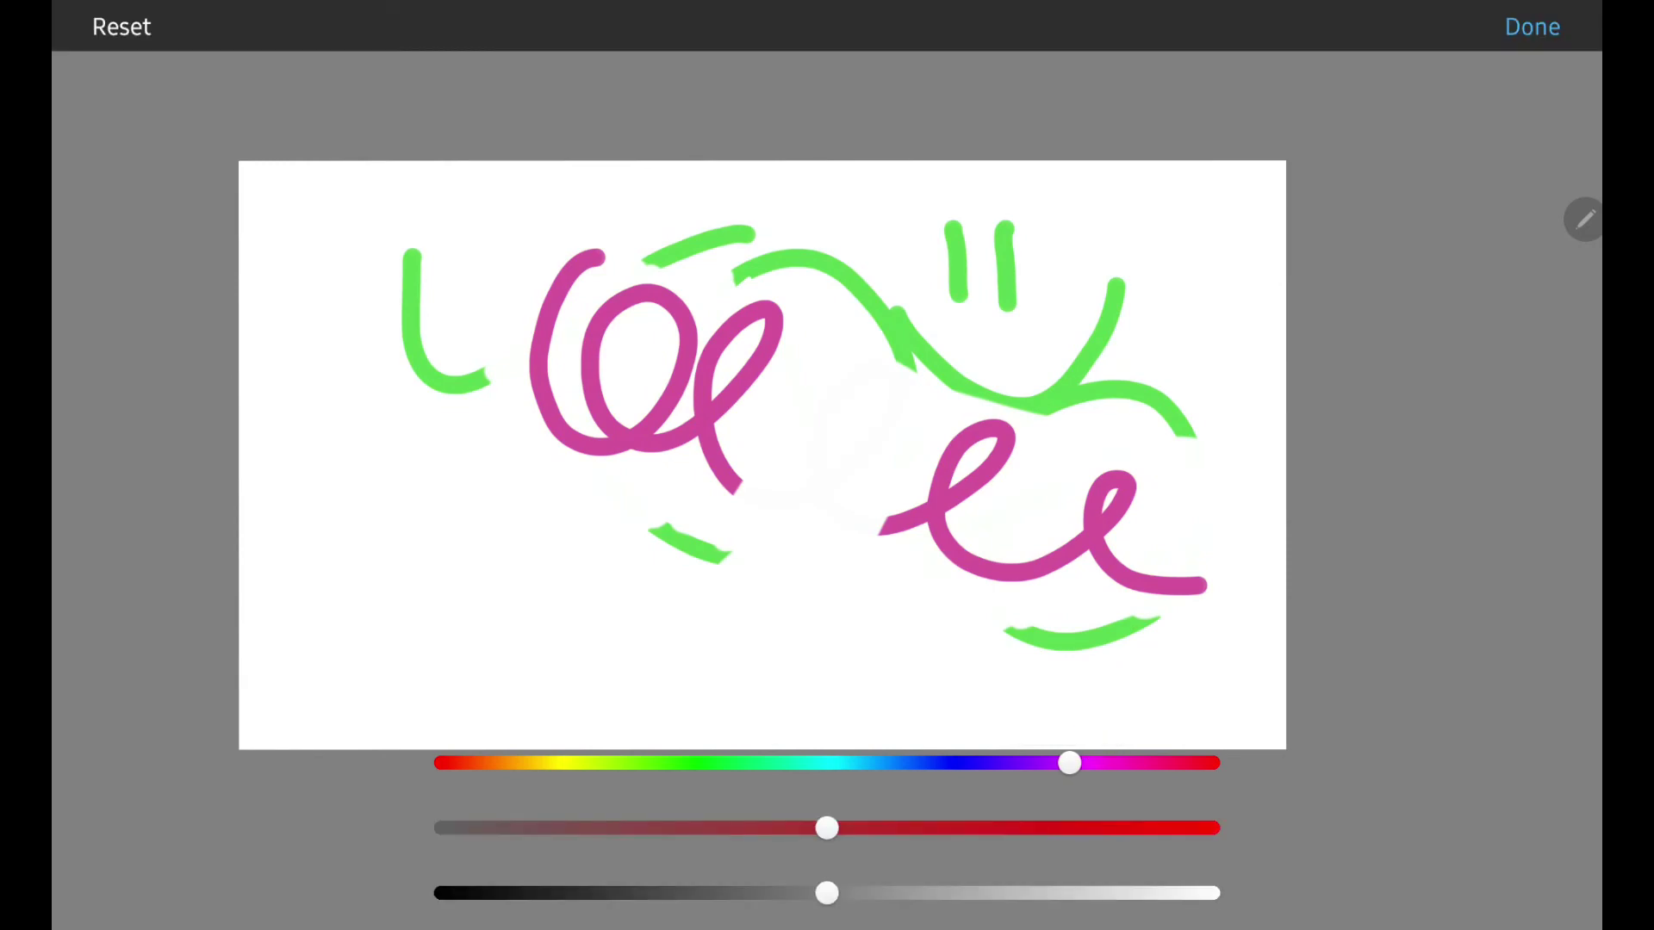
left_click(1532, 26)
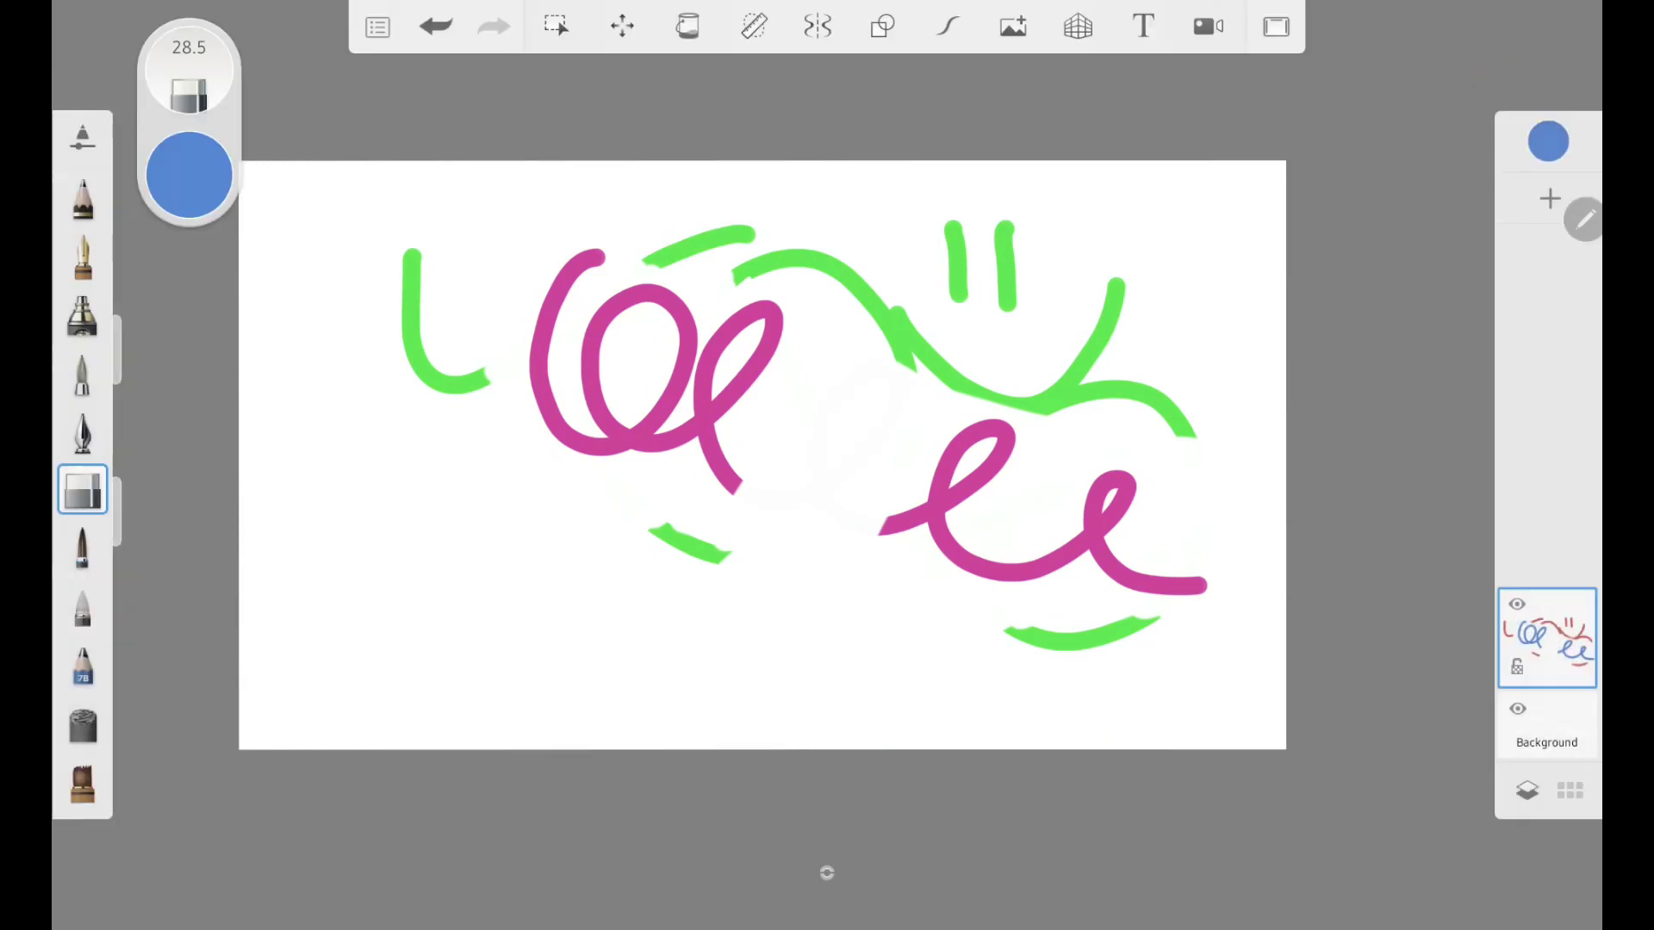
Adjust the layer's Color Balance toward cyan, rebalance red/green, and shift yellow/blue toward blue.
left_click(1546, 667)
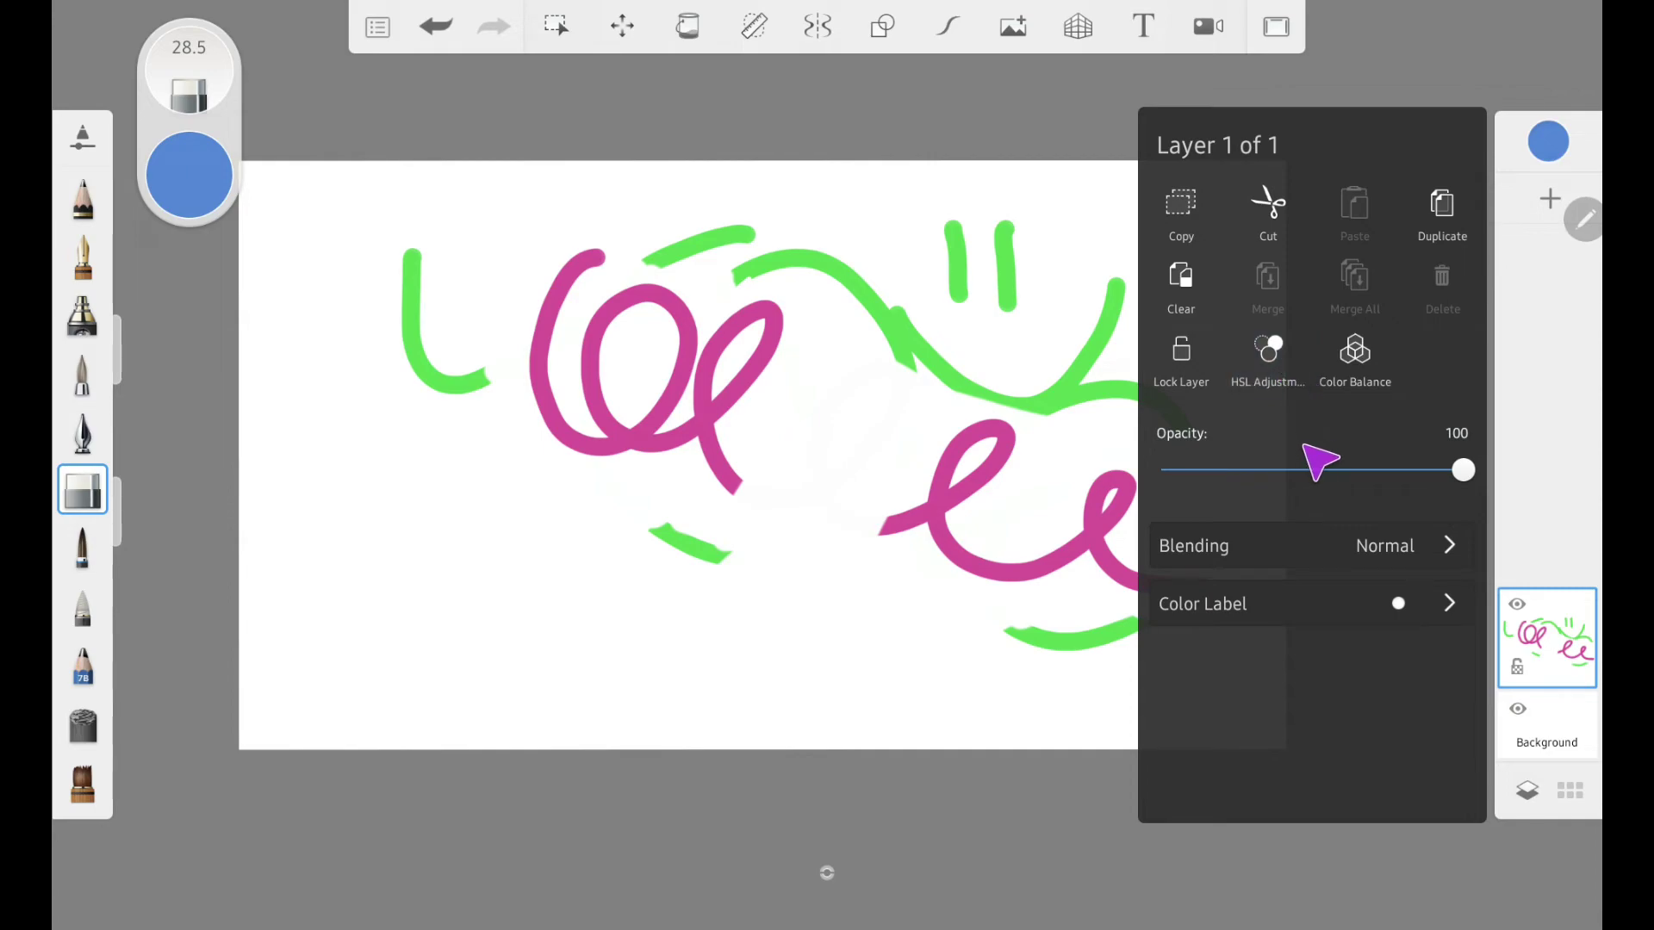
left_click(1354, 353)
left_click_drag(827, 762, 1070, 762)
left_click_drag(827, 827, 554, 828)
left_click_drag(827, 893, 1084, 893)
left_click(1533, 26)
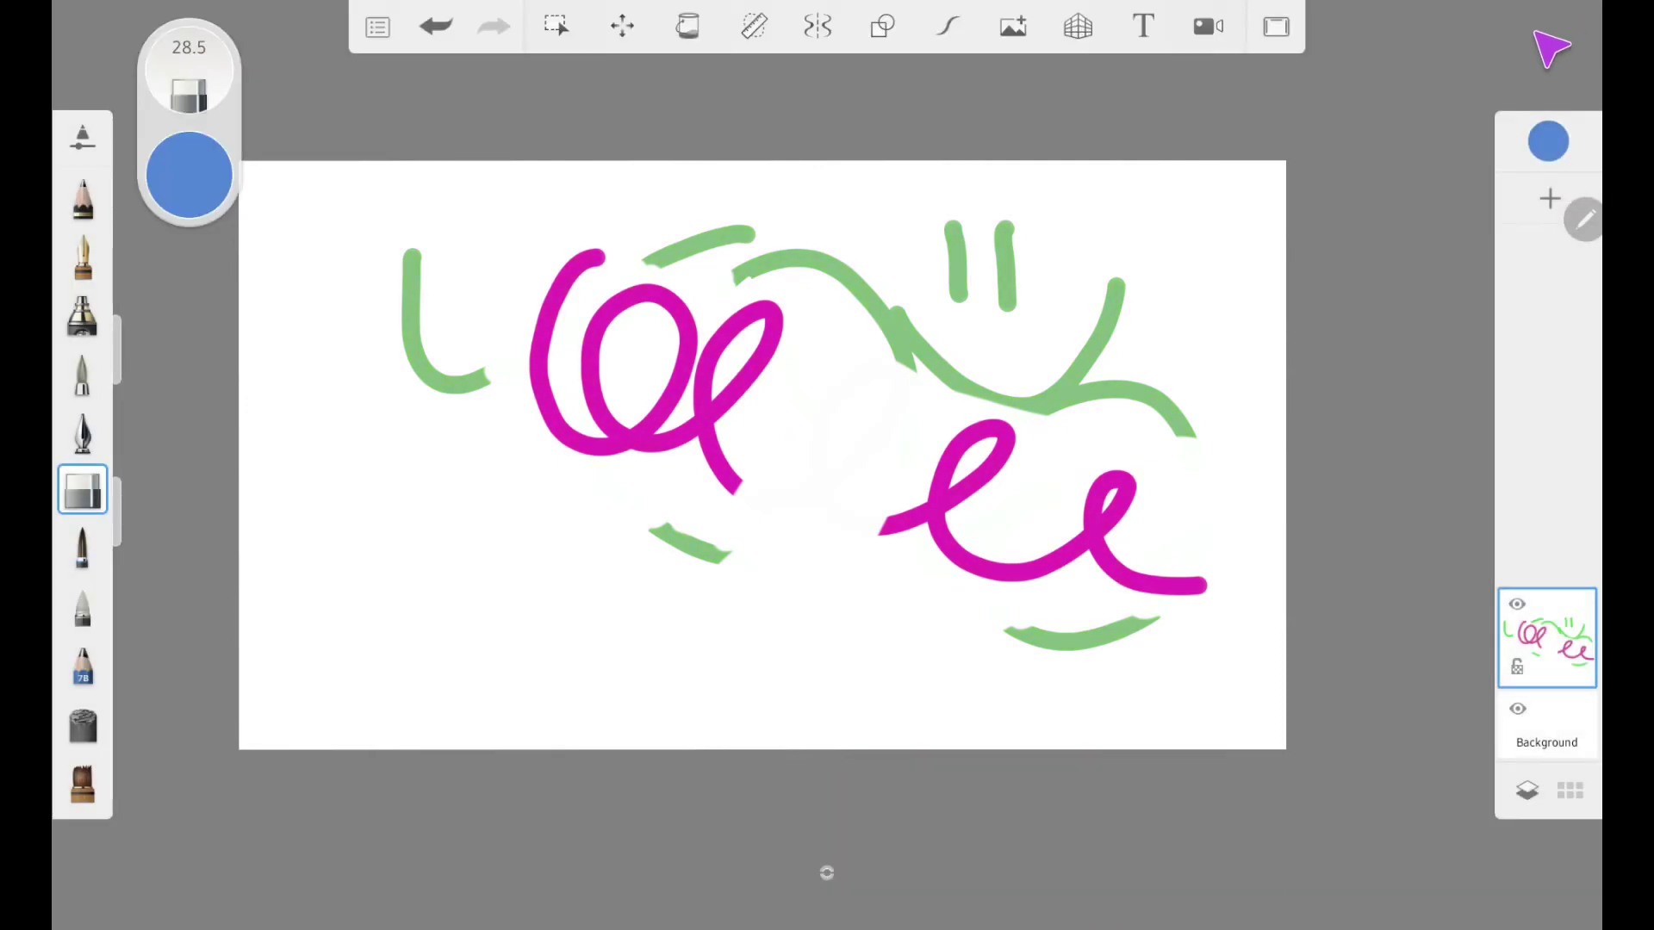
Keep the merged layer's blend mode at Normal, then clear all its strokes.
left_click(1549, 639)
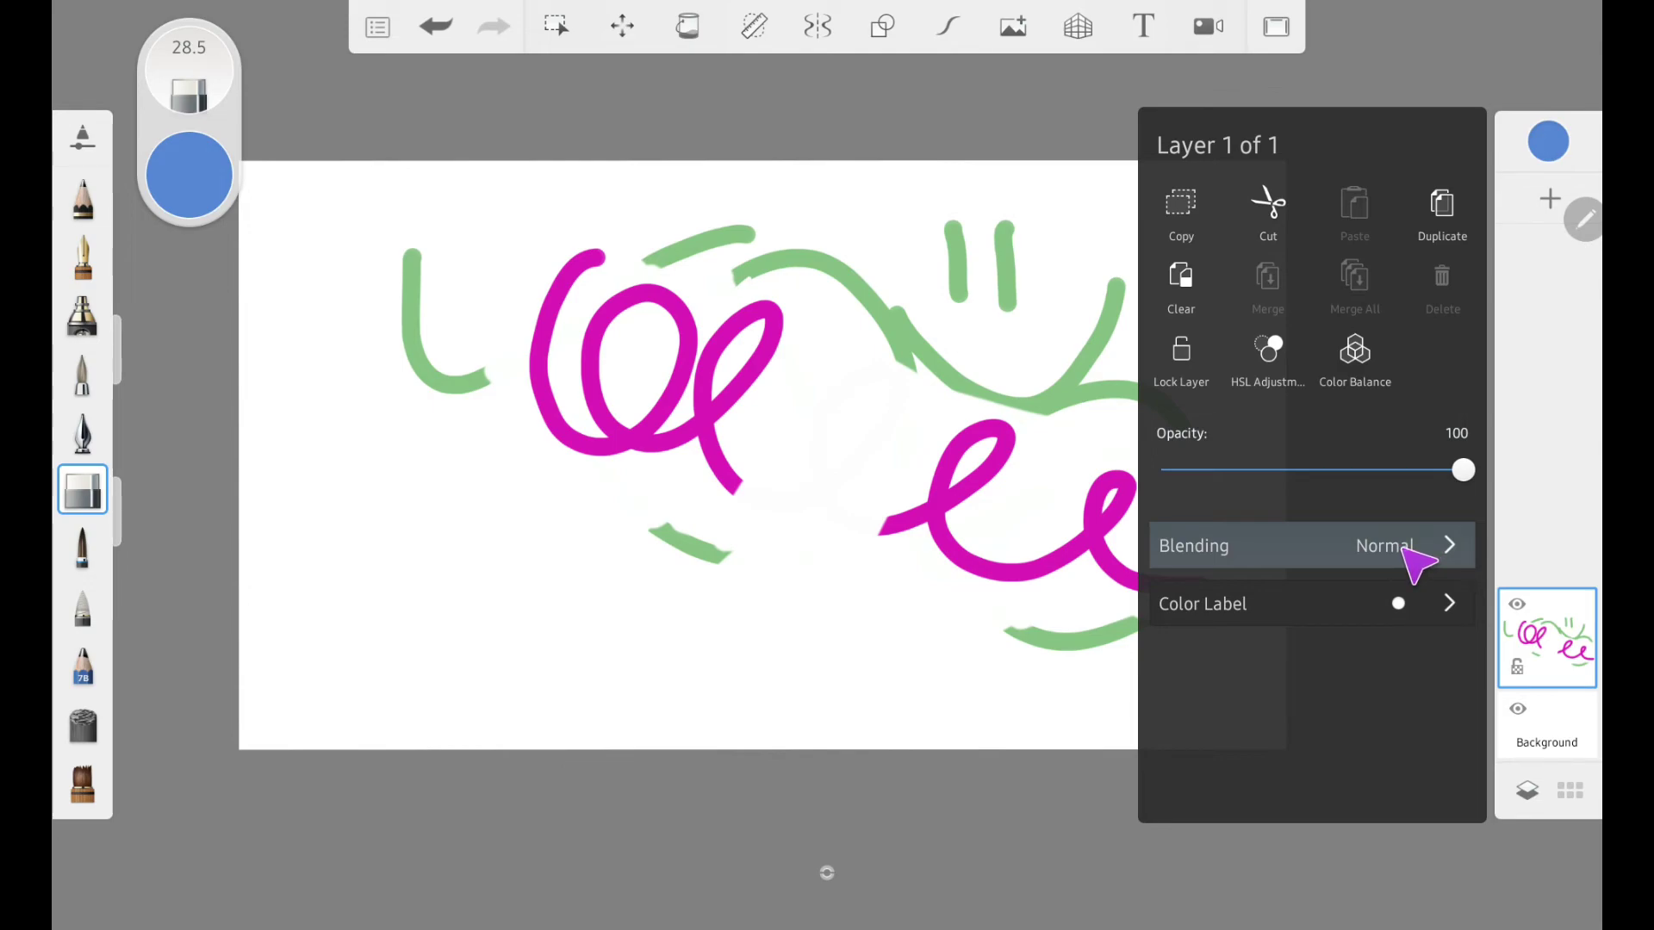
left_click(1412, 551)
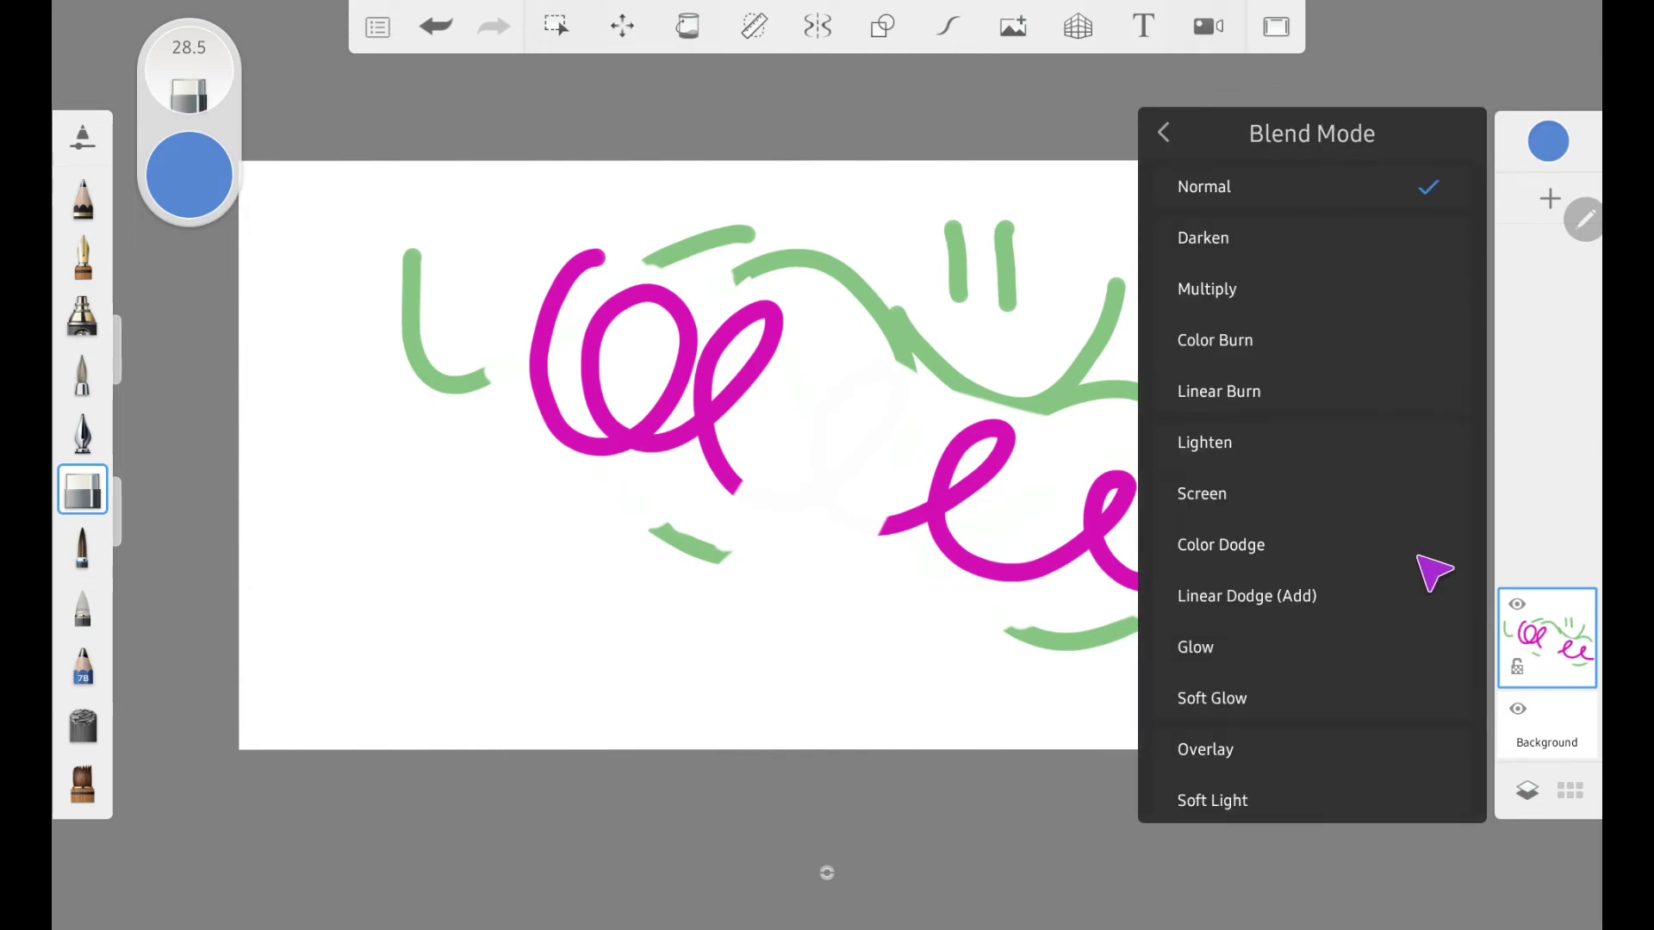
left_click(1307, 188)
left_click(1550, 672)
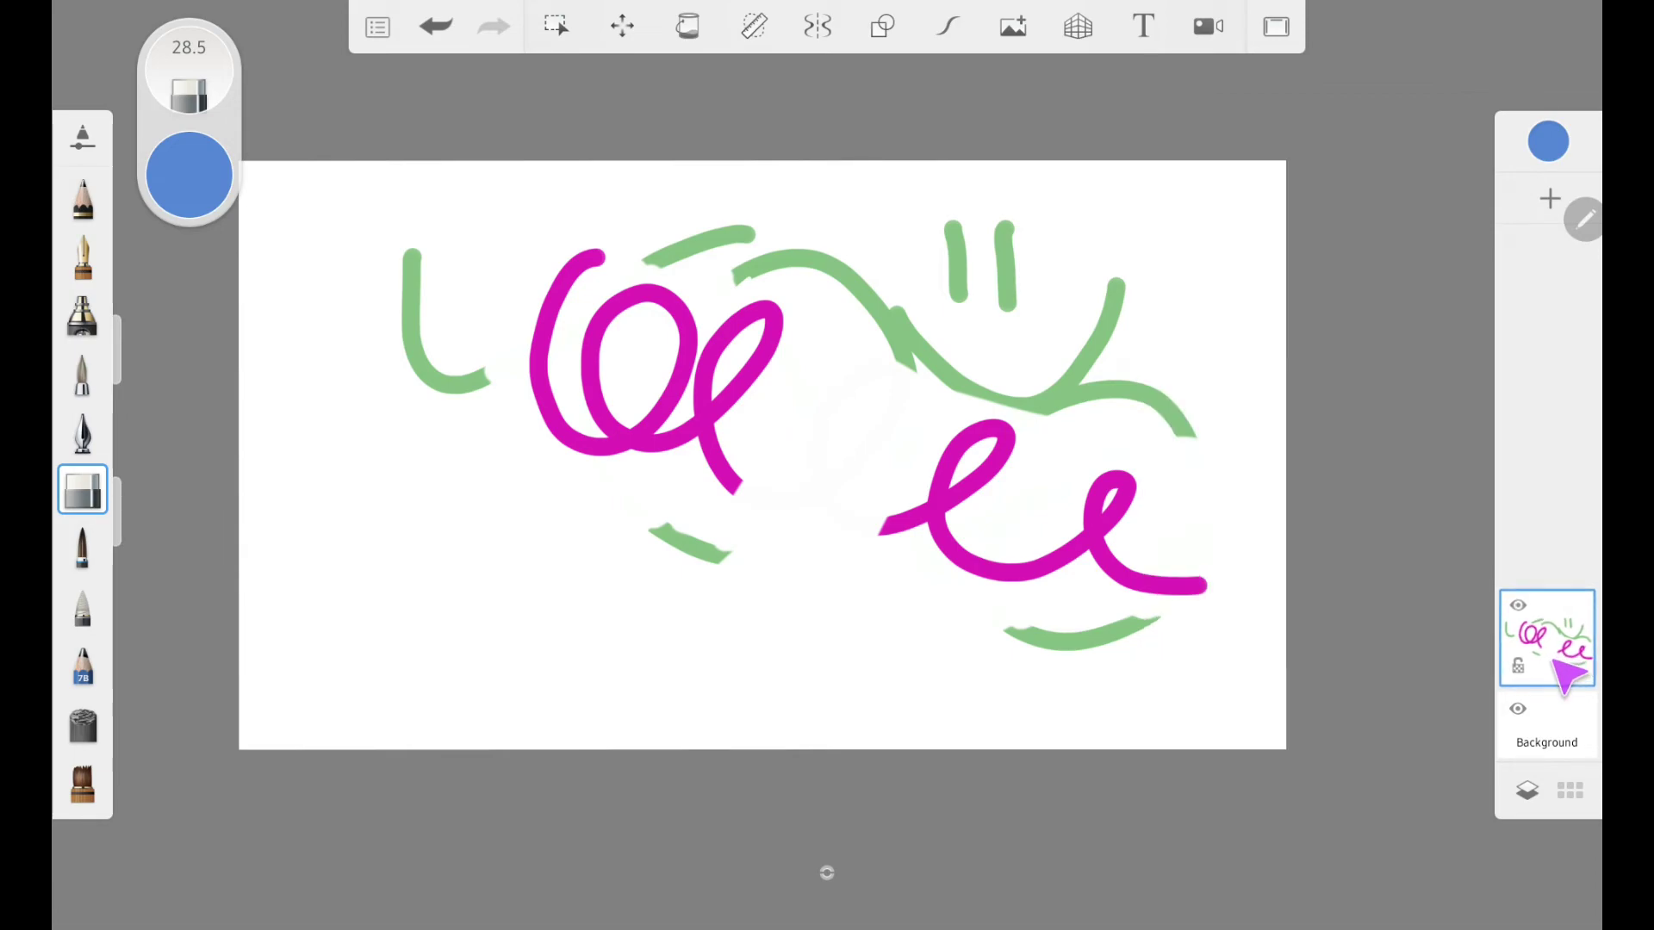
left_click(1551, 672)
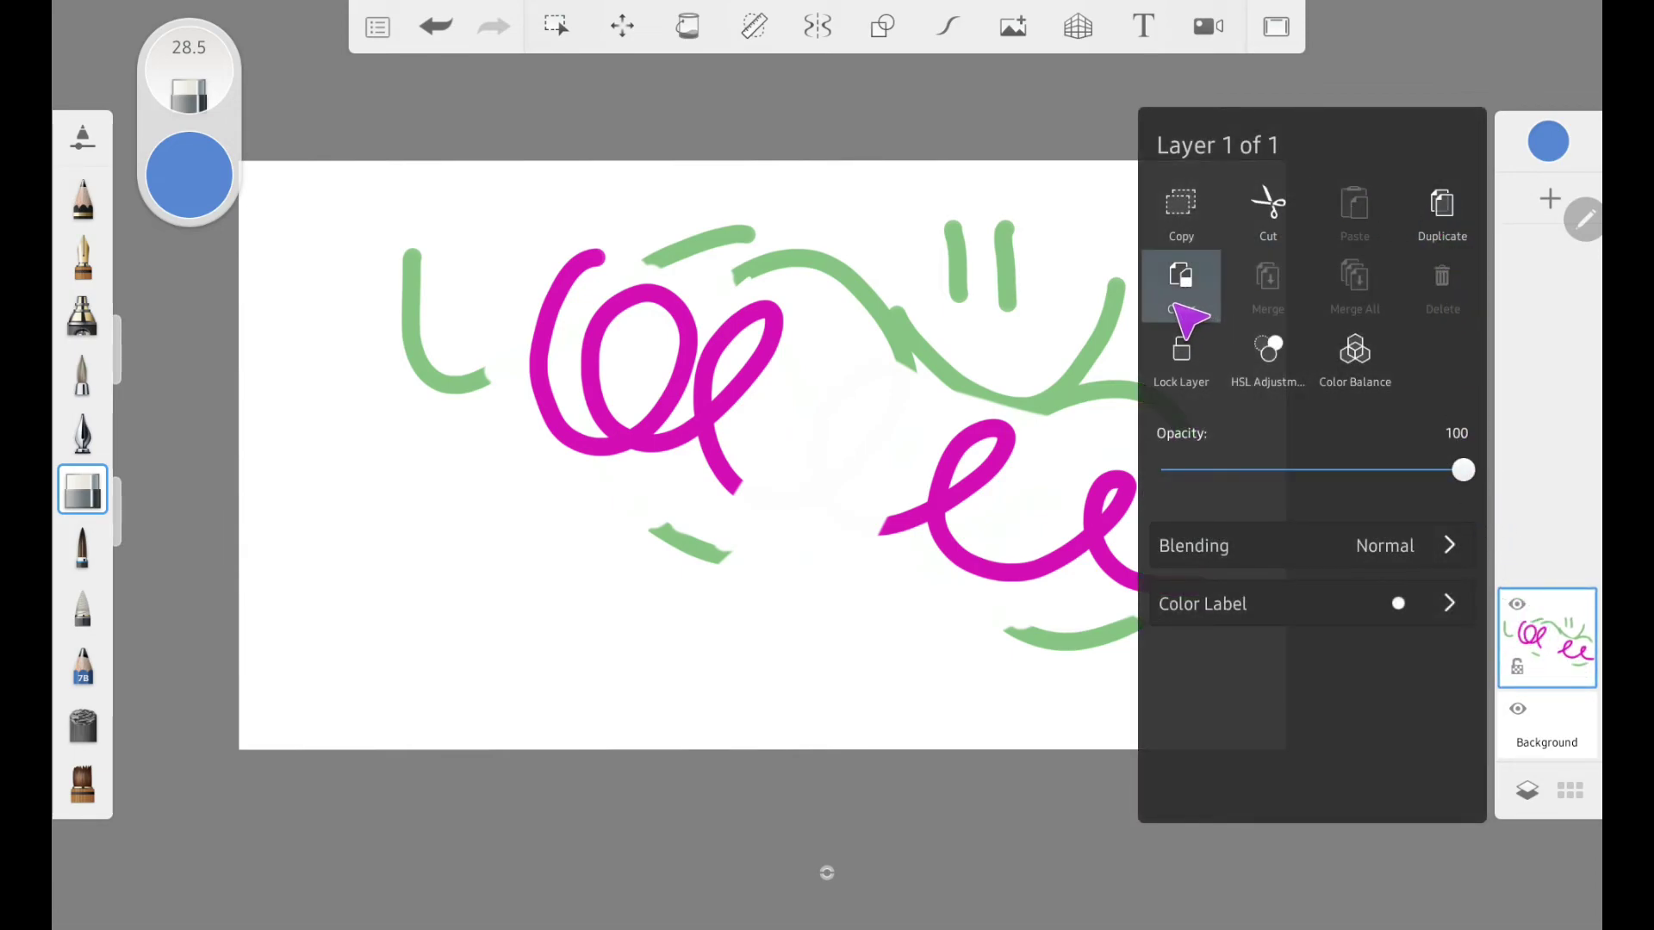
left_click(1181, 301)
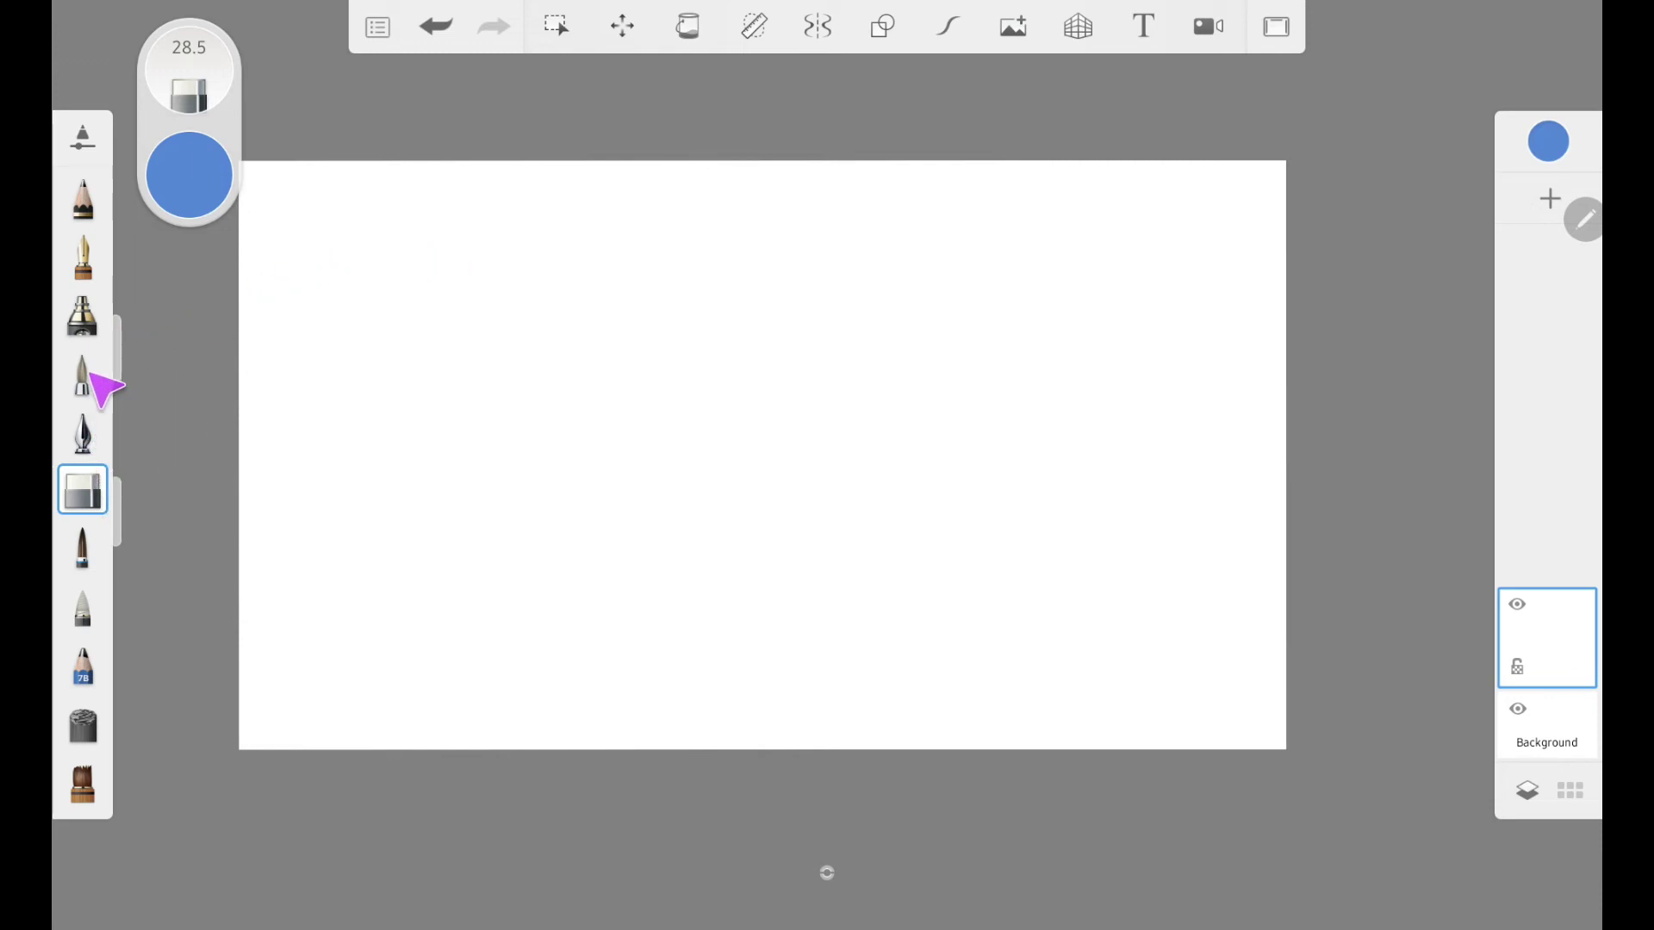
Scribble a dense, thick blue patch on the left of the canvas with the pen brush.
left_click(86, 375)
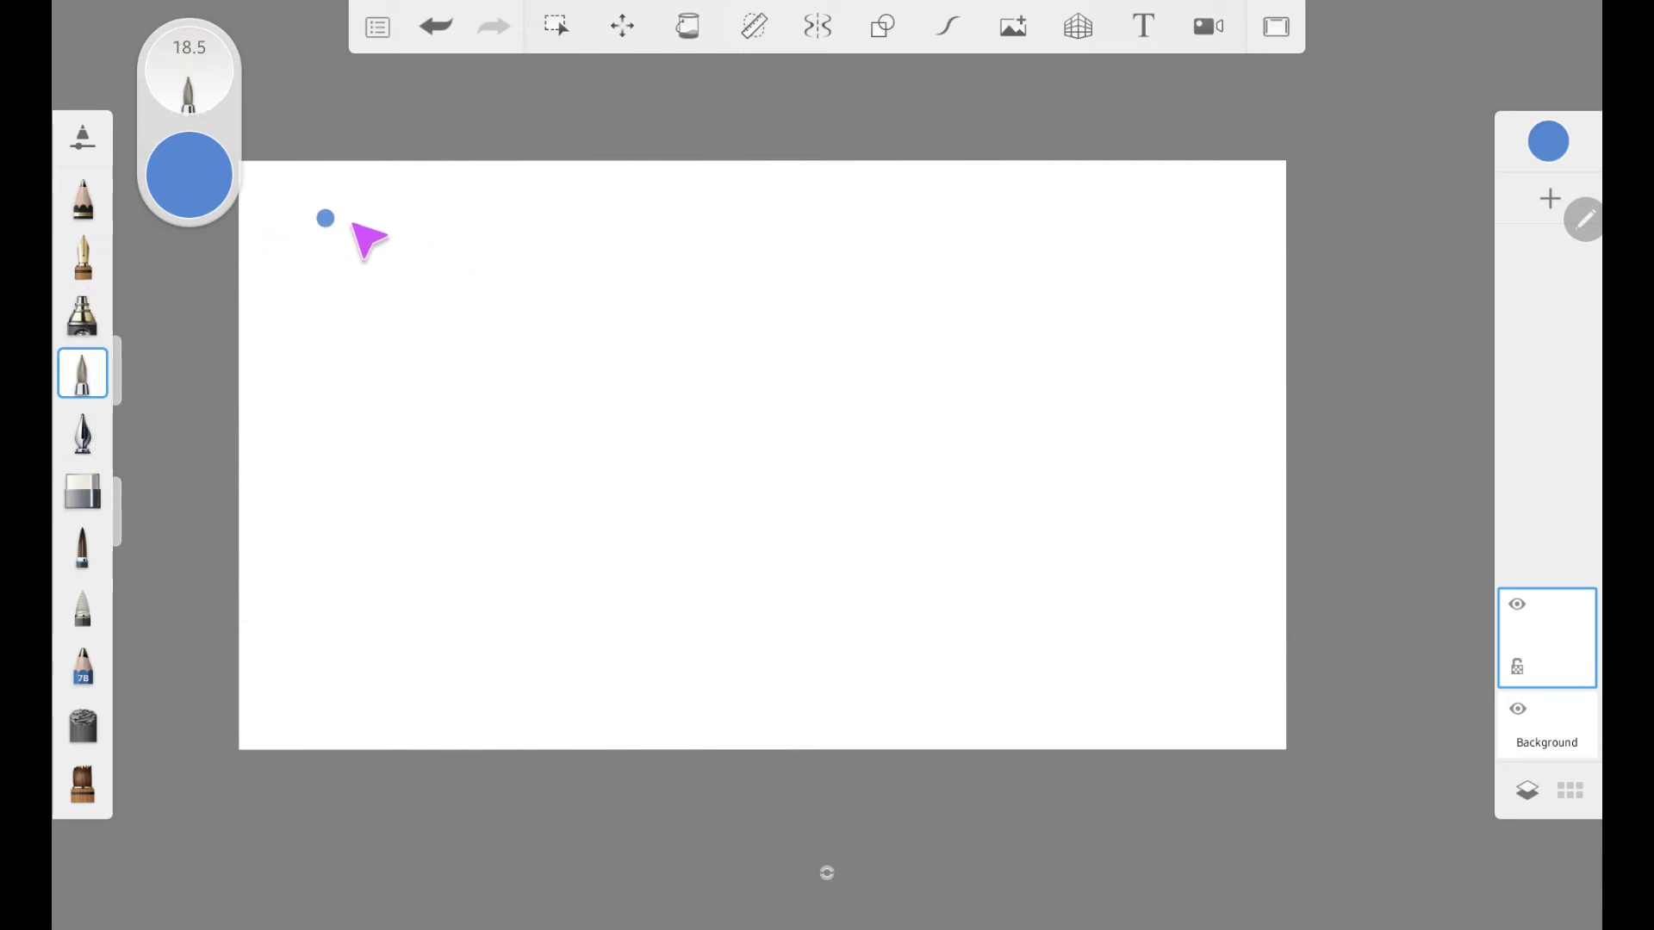
mouse_move(297, 332)
left_mouse_down()
mouse_move(384, 211)
mouse_move(457, 173)
mouse_move(306, 392)
mouse_move(551, 165)
mouse_move(332, 484)
mouse_move(607, 194)
mouse_move(405, 515)
mouse_move(657, 210)
mouse_move(436, 560)
mouse_move(723, 244)
mouse_move(452, 620)
mouse_move(753, 319)
mouse_move(534, 646)
left_mouse_up()
mouse_move(556, 235)
left_mouse_down()
mouse_move(482, 185)
mouse_move(388, 370)
left_mouse_up()
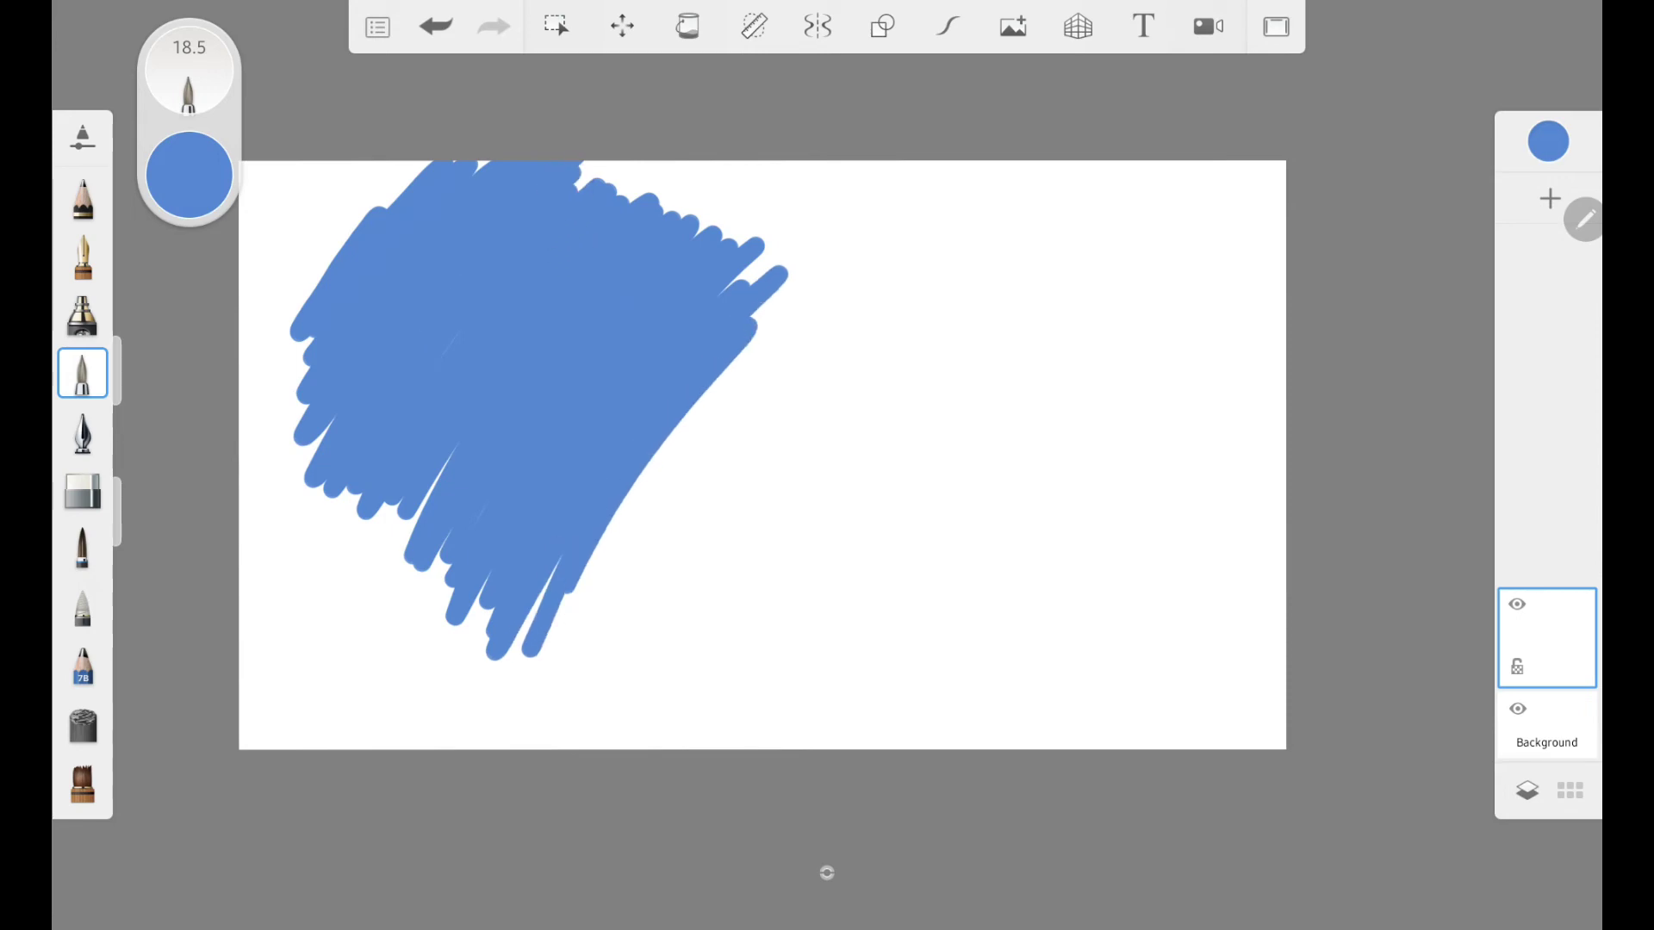
mouse_move(344, 508)
left_mouse_down()
mouse_move(603, 176)
mouse_move(409, 620)
mouse_move(478, 680)
mouse_move(556, 659)
left_mouse_up()
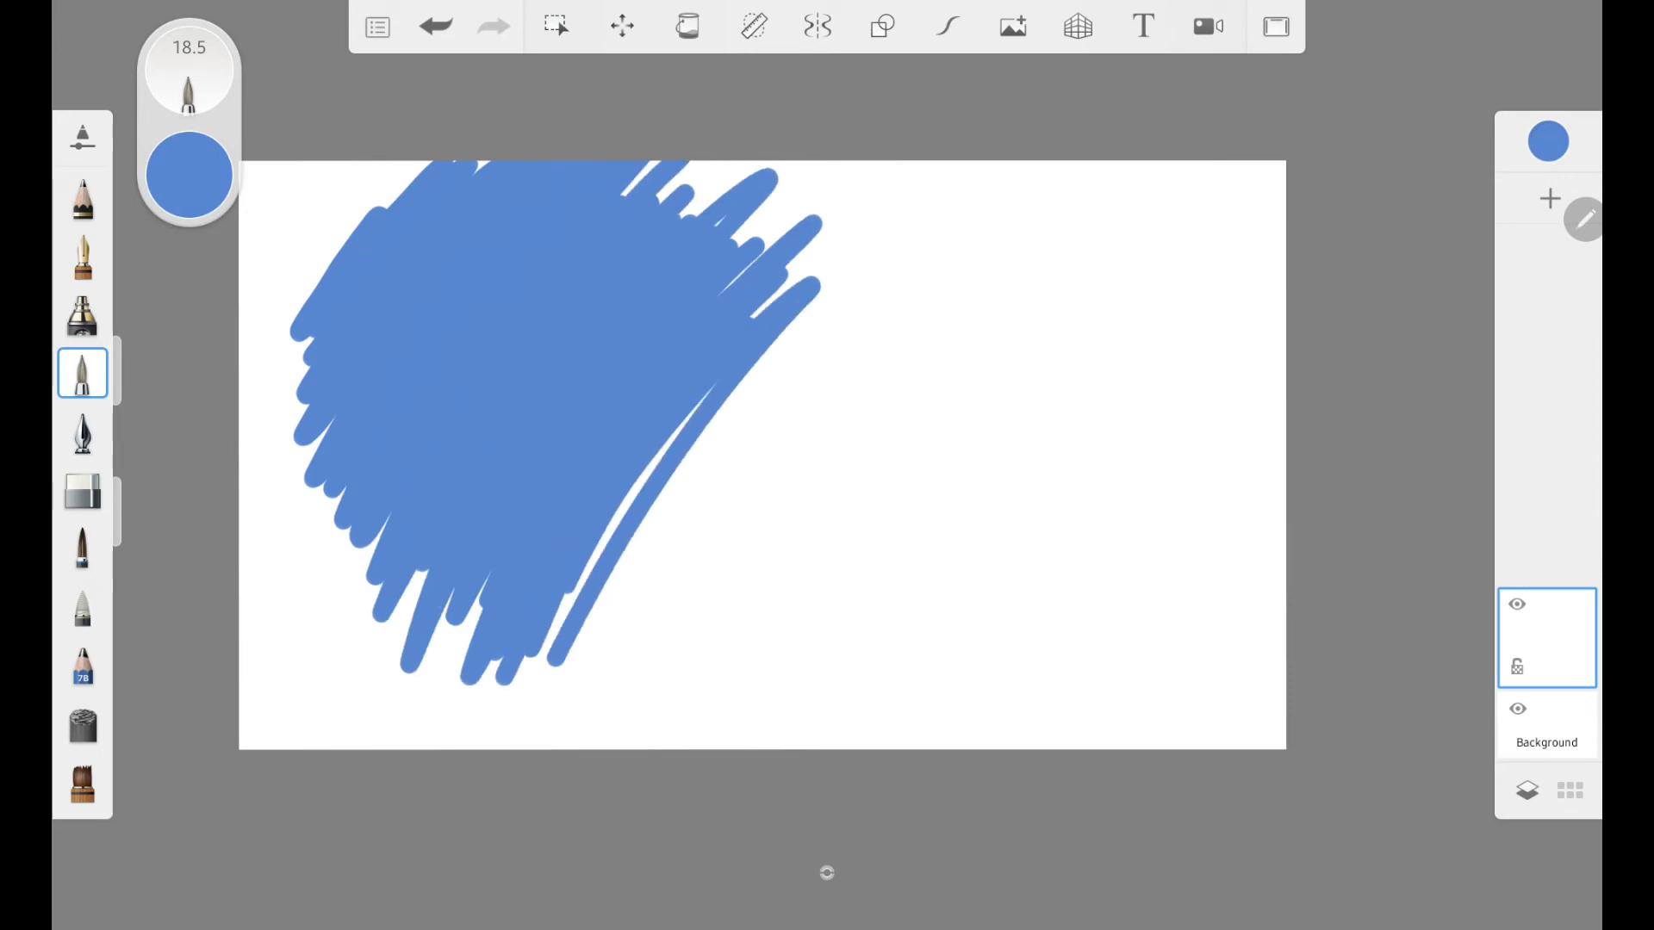
mouse_move(819, 288)
left_mouse_down()
mouse_move(560, 681)
mouse_move(827, 318)
mouse_move(594, 667)
mouse_move(862, 302)
mouse_move(607, 689)
mouse_move(852, 353)
mouse_move(663, 655)
mouse_move(866, 379)
mouse_move(745, 599)
mouse_move(853, 456)
mouse_move(788, 551)
left_mouse_up()
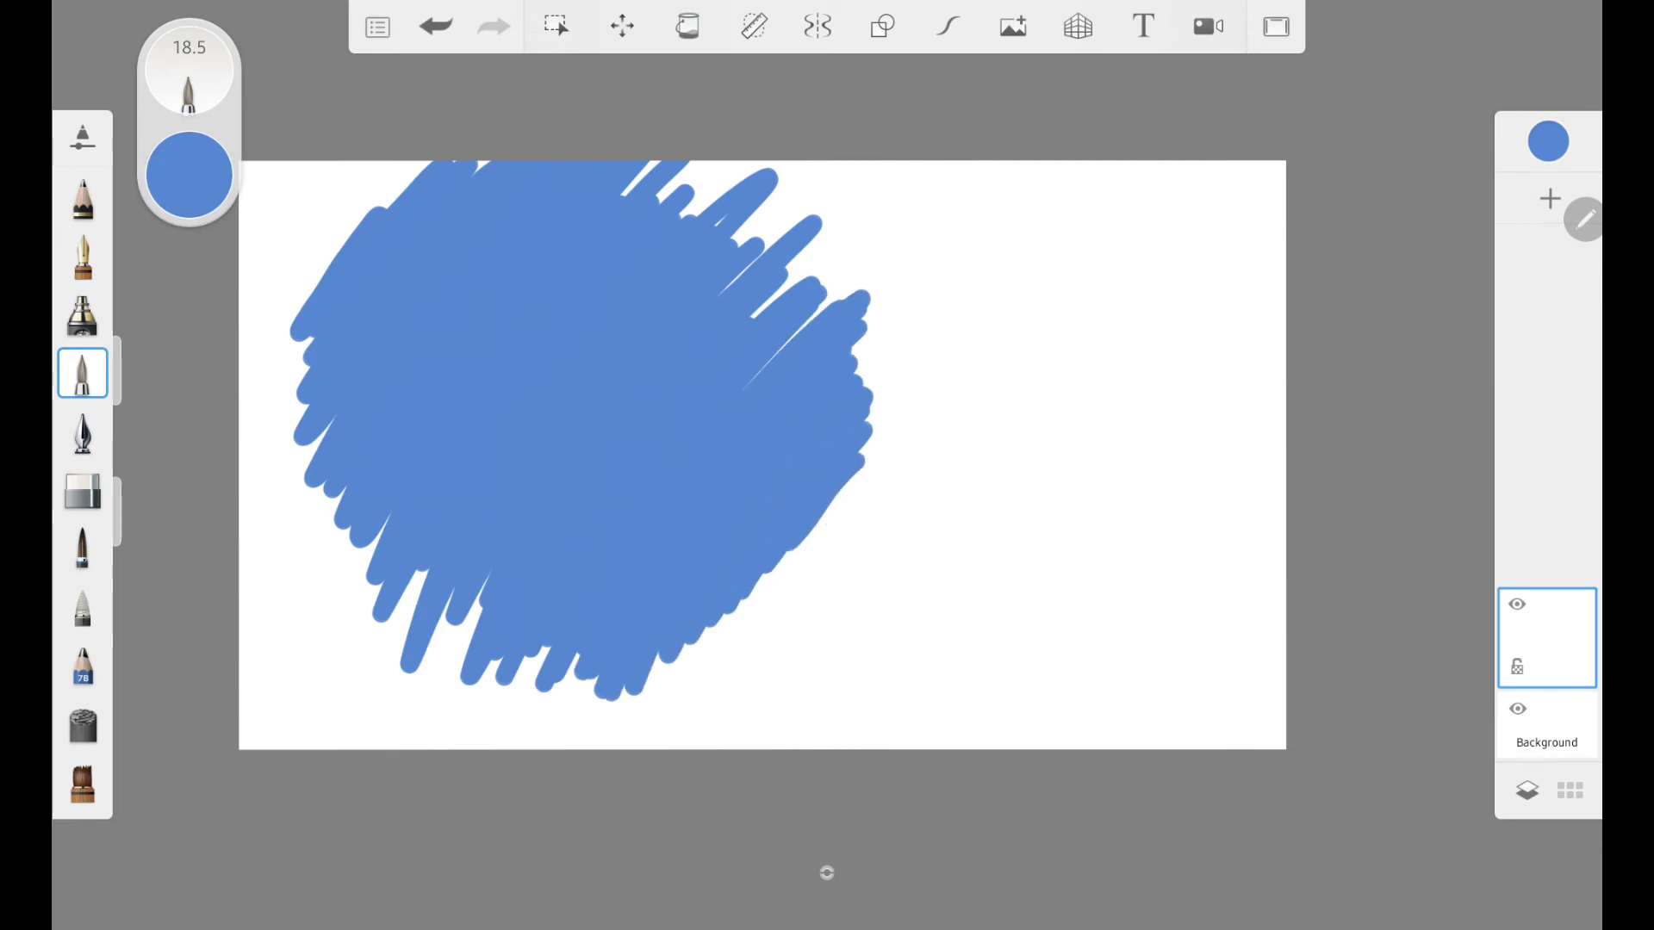
Change the colour from blue to red and add a new empty layer above.
left_click(189, 175)
left_click_drag(556, 331, 550, 313)
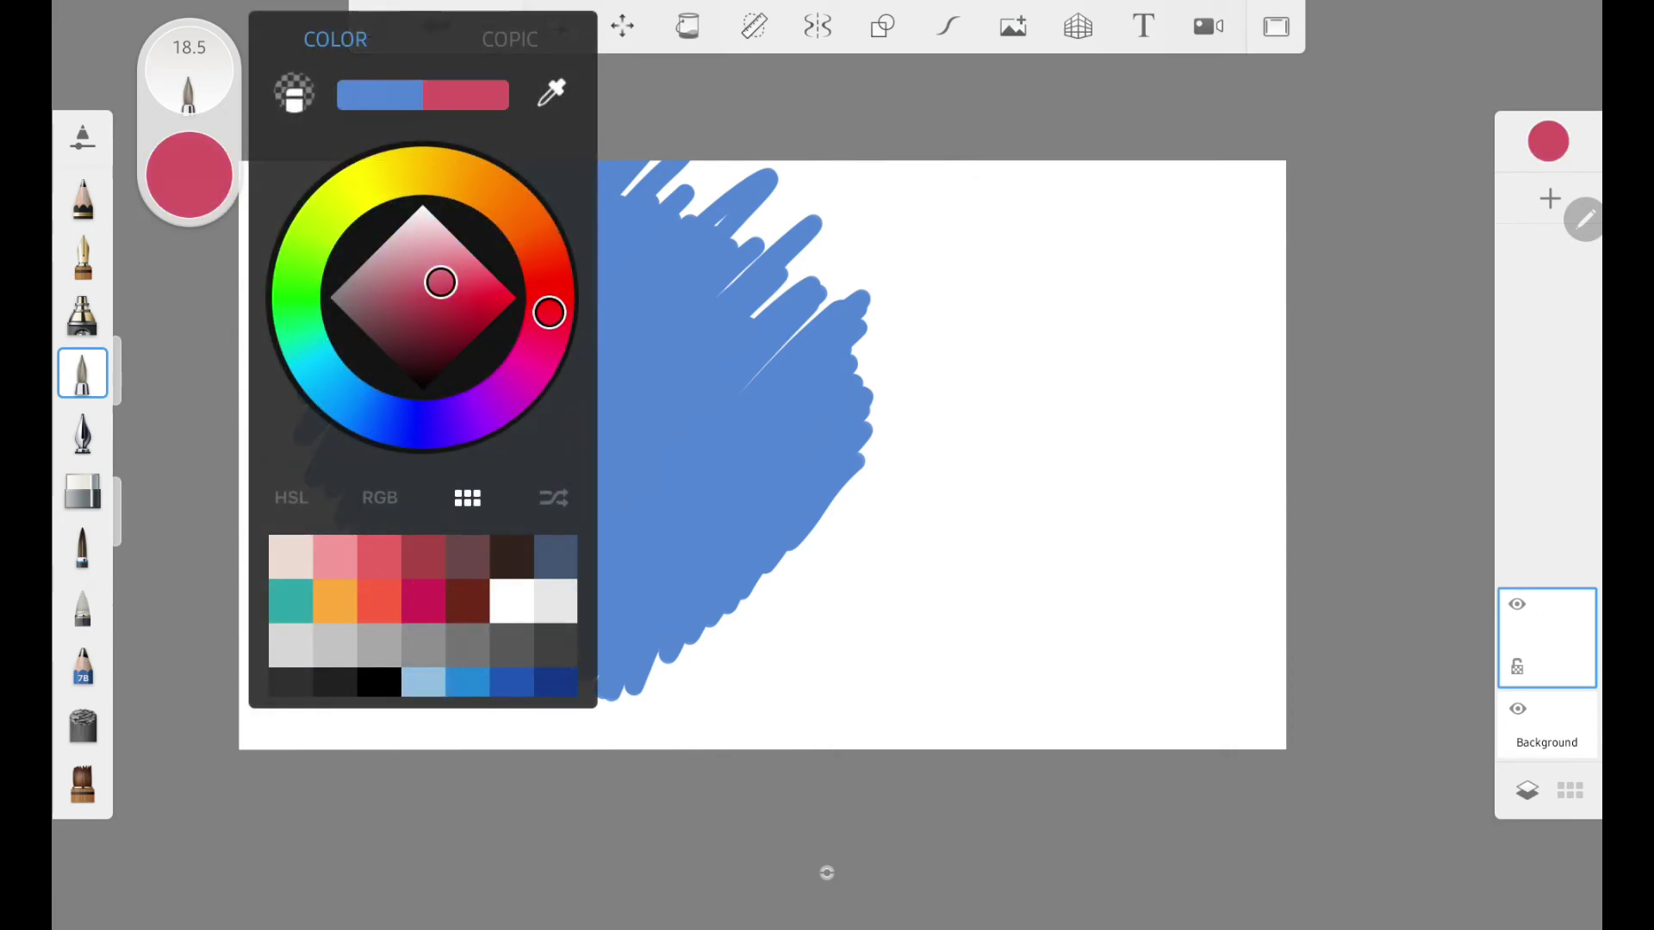
left_click(1550, 199)
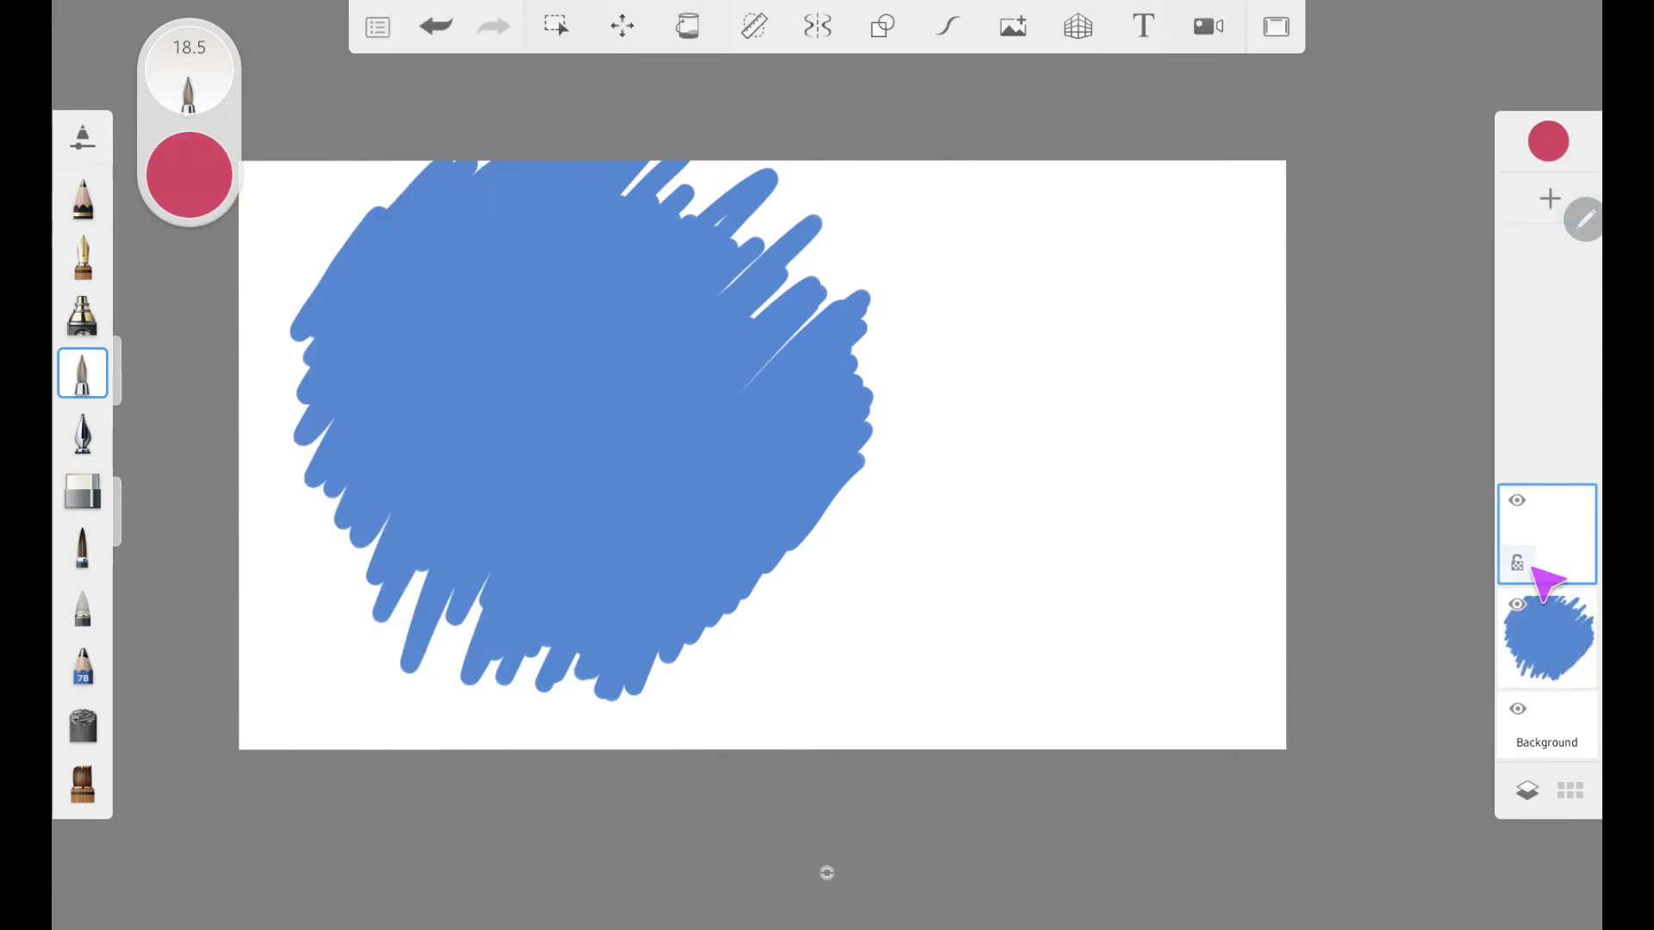
Paint a solid red blob over the middle of the blue scribble on the new layer.
mouse_move(605, 325)
left_mouse_down()
mouse_move(633, 312)
mouse_move(551, 362)
mouse_move(469, 551)
mouse_move(715, 312)
left_mouse_up()
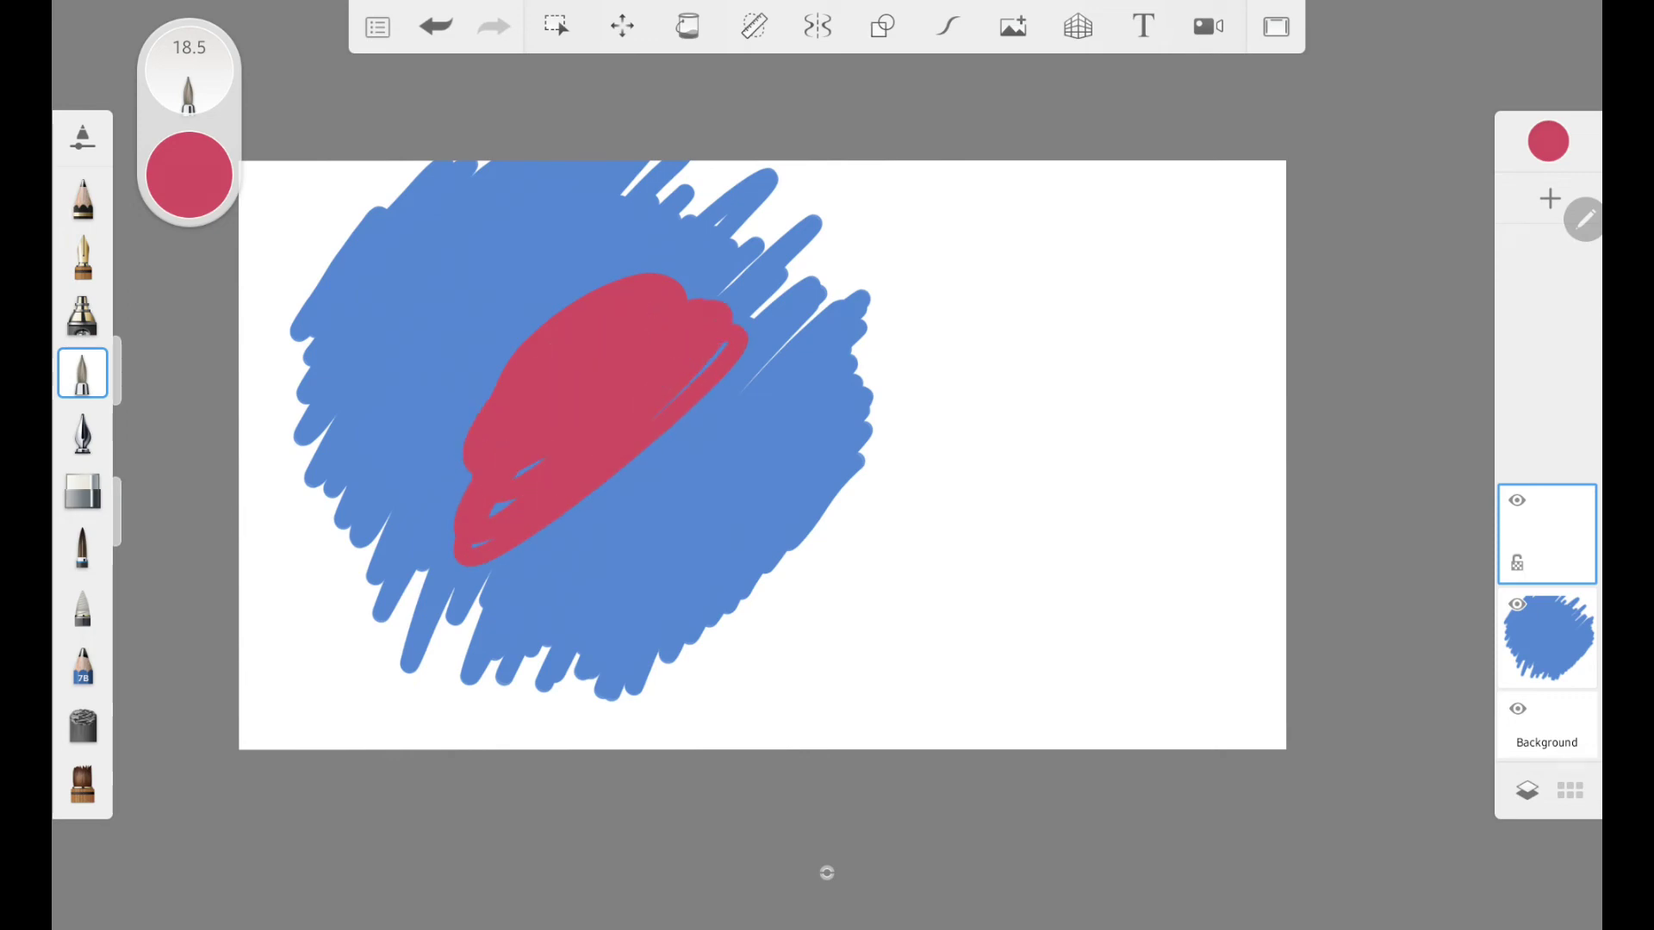
left_click(1576, 559)
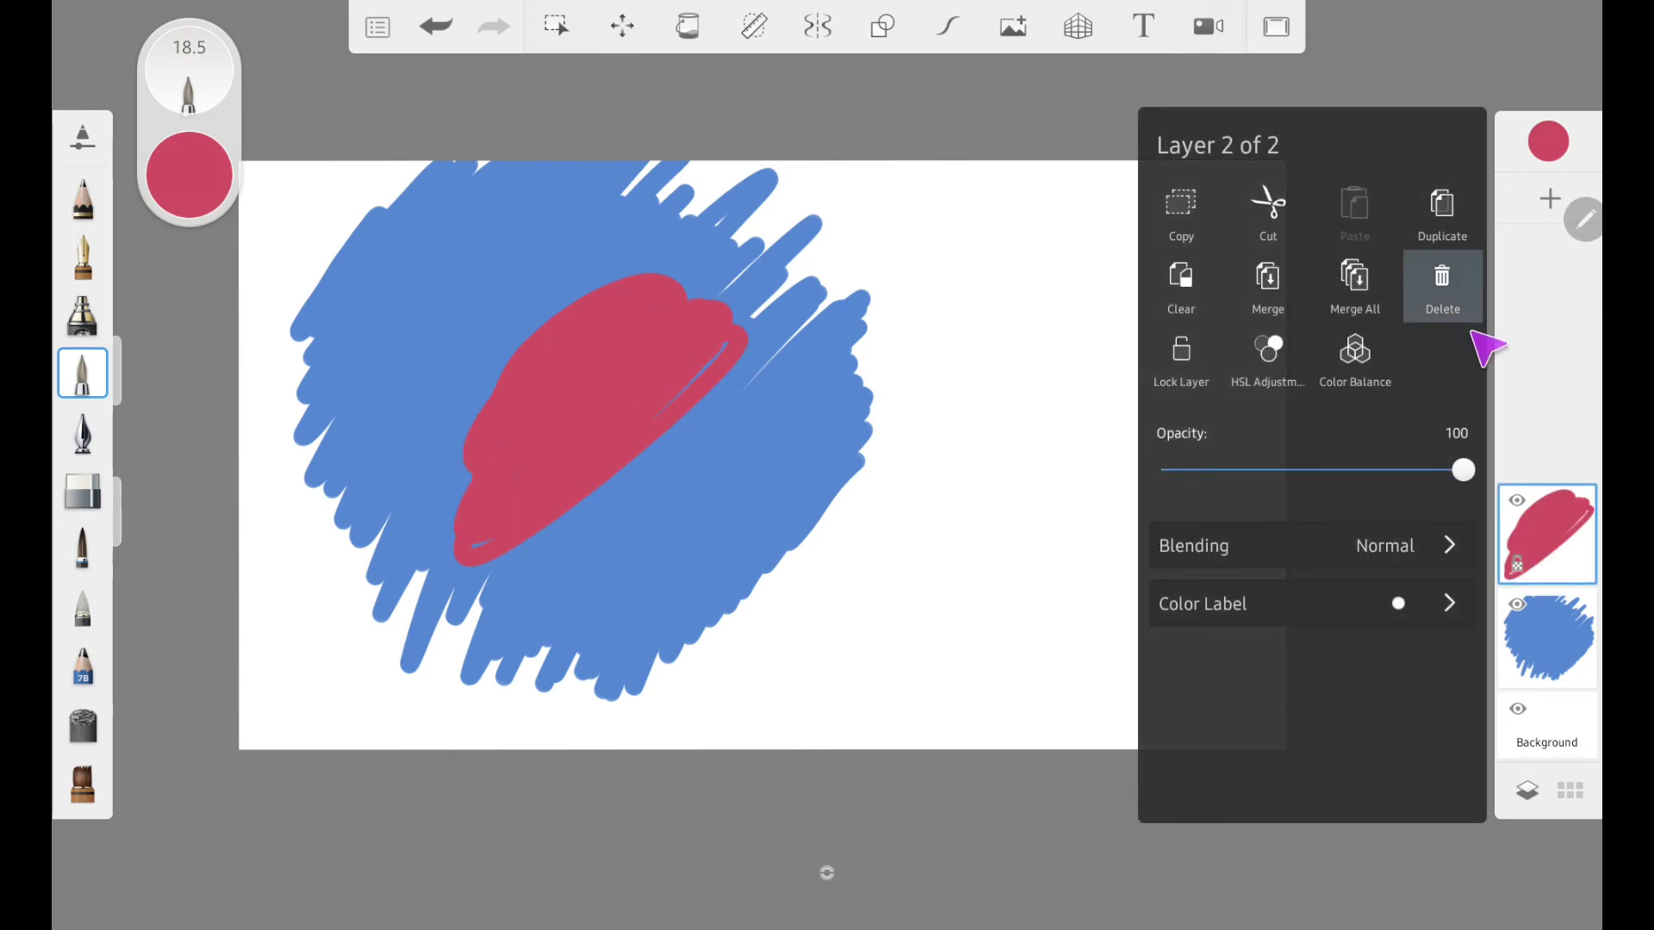
left_click(1456, 547)
Try the red layer in Darken, Multiply, Color Burn, Linear Burn, Lighten, Screen, Color Dodge, Linear Dodge and Glow.
left_click(1320, 244)
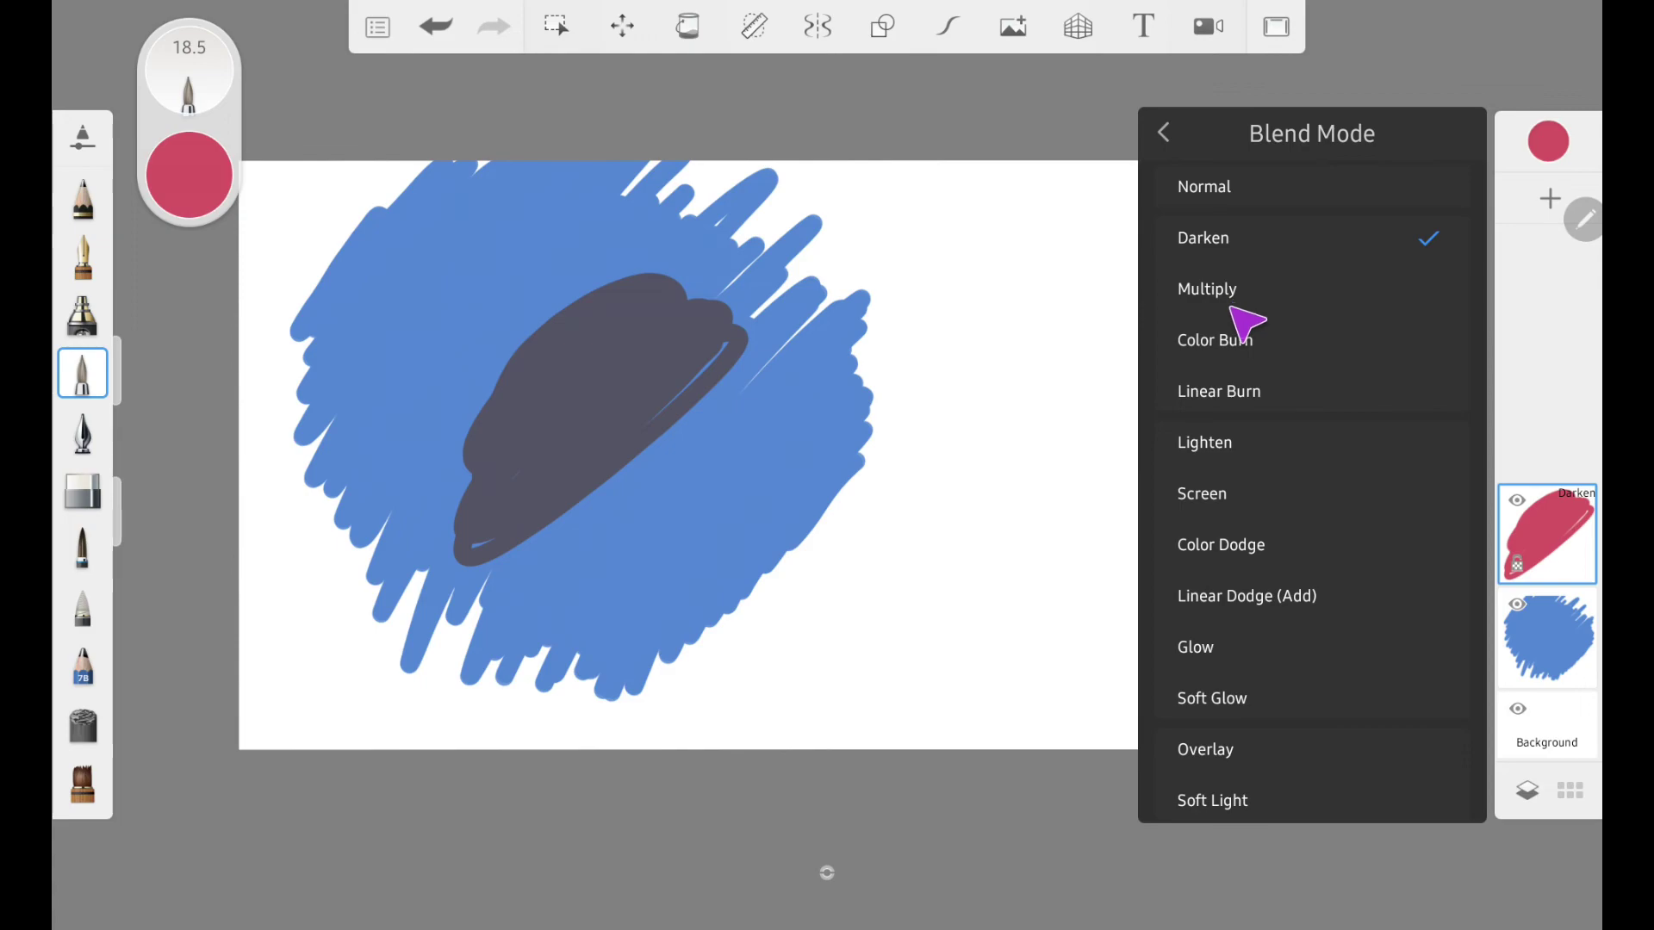
left_click(1256, 312)
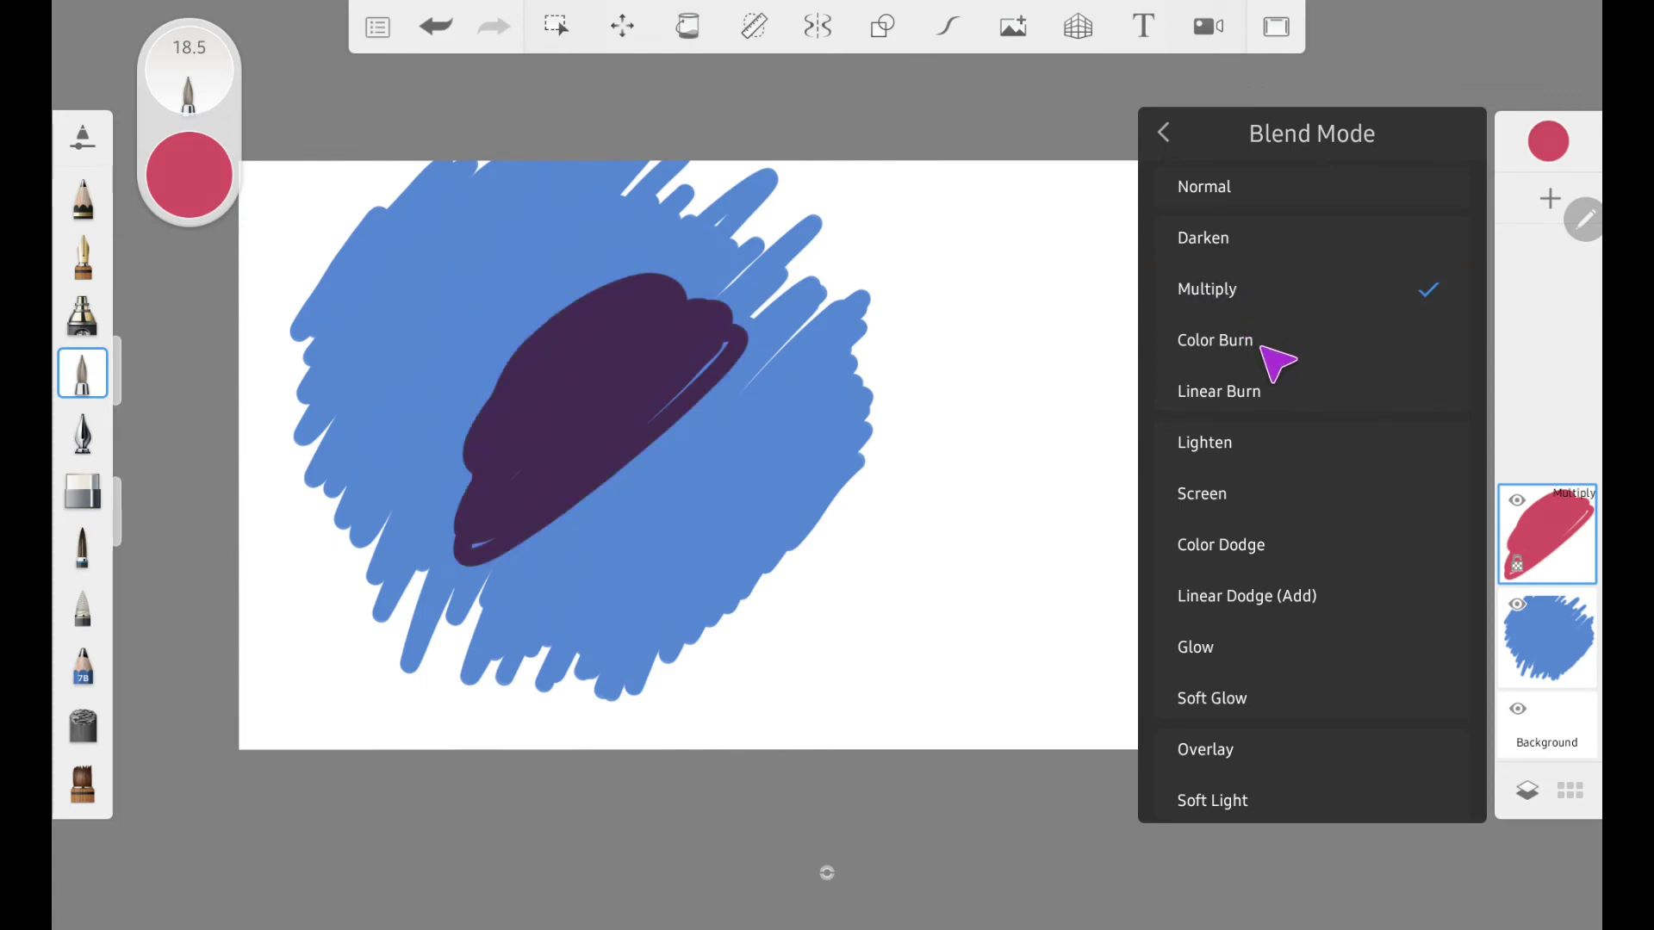
left_click(1239, 344)
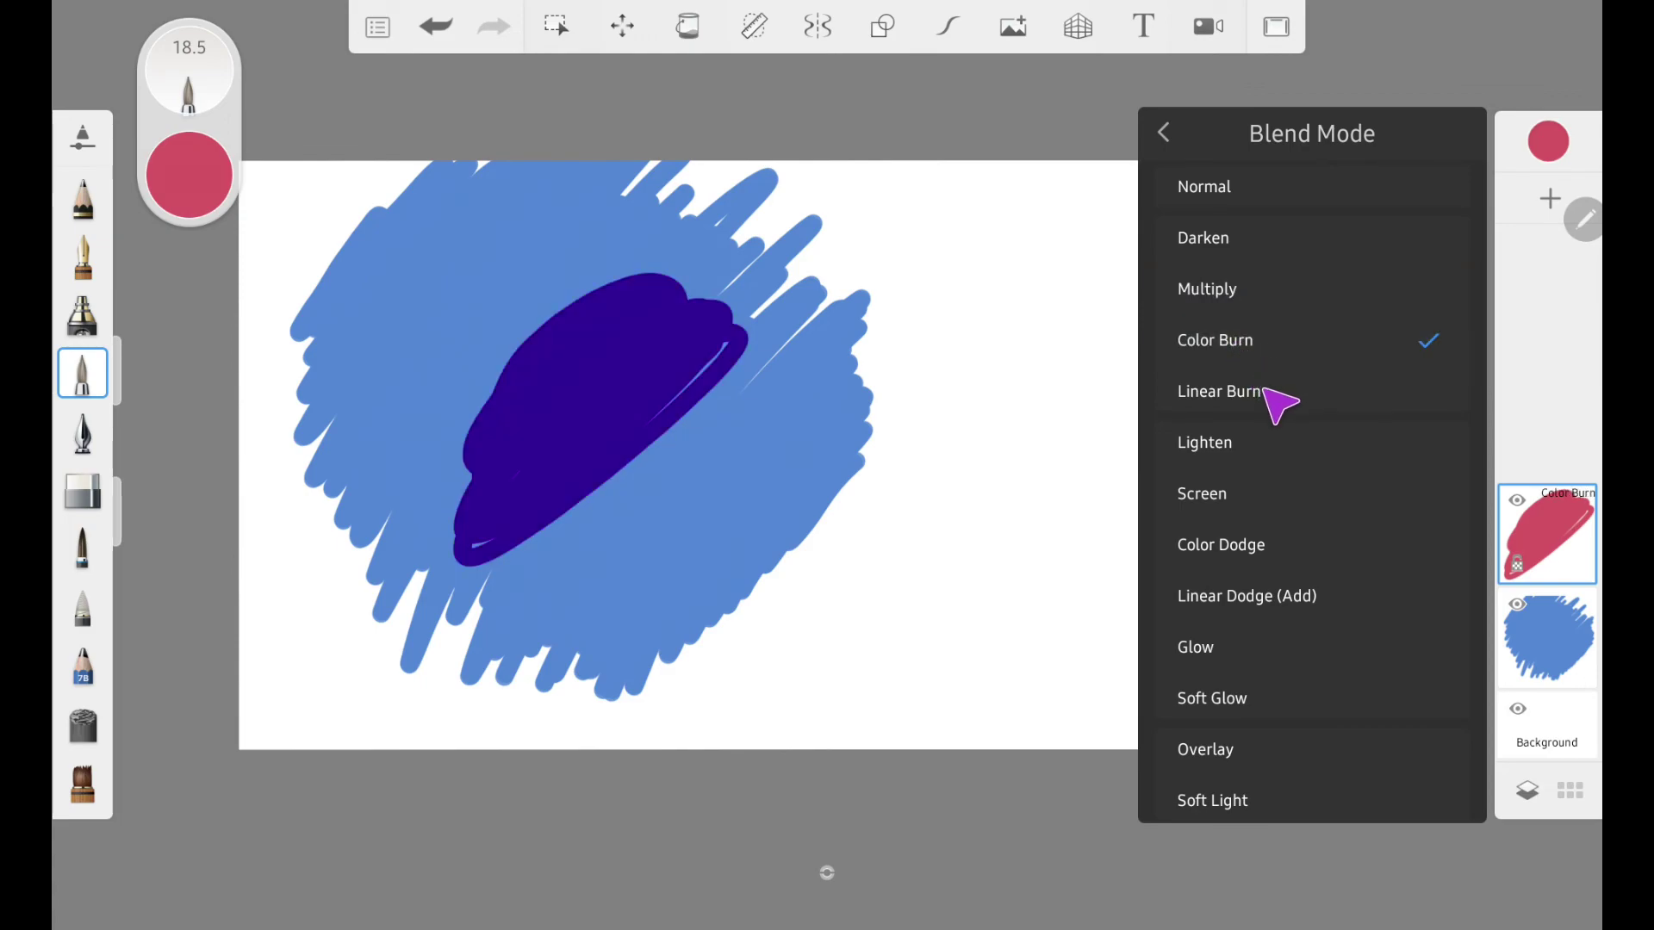
left_click(1265, 397)
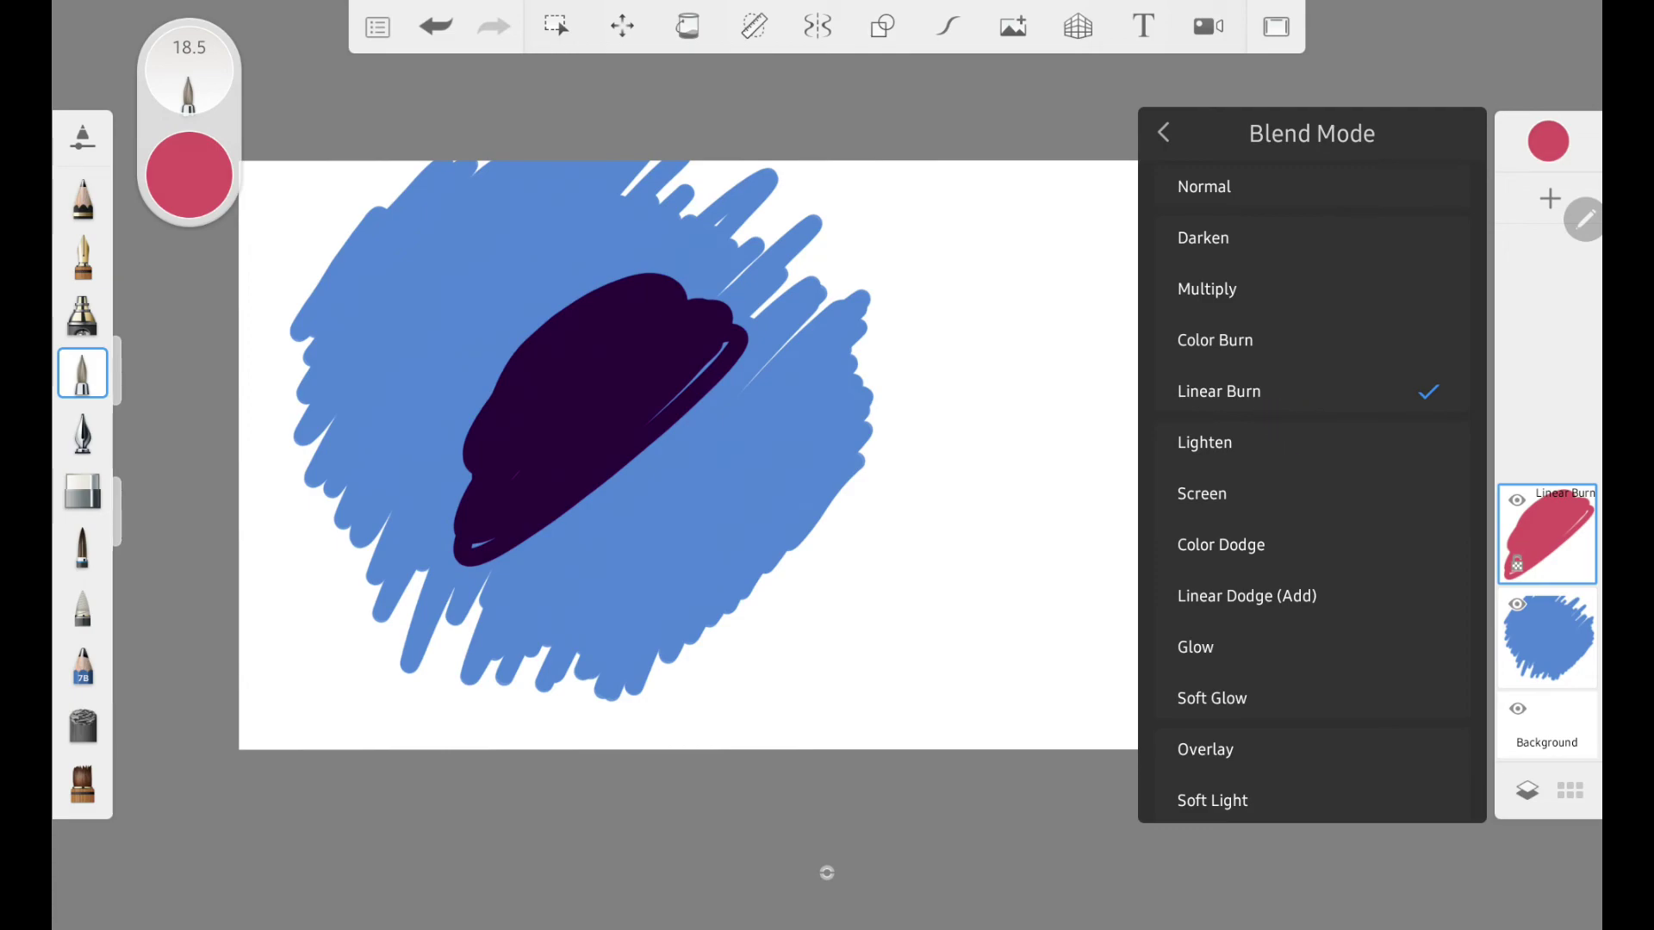
left_click(1269, 448)
left_click(1256, 498)
left_click_drag(1259, 564, 1266, 412)
left_click(1282, 419)
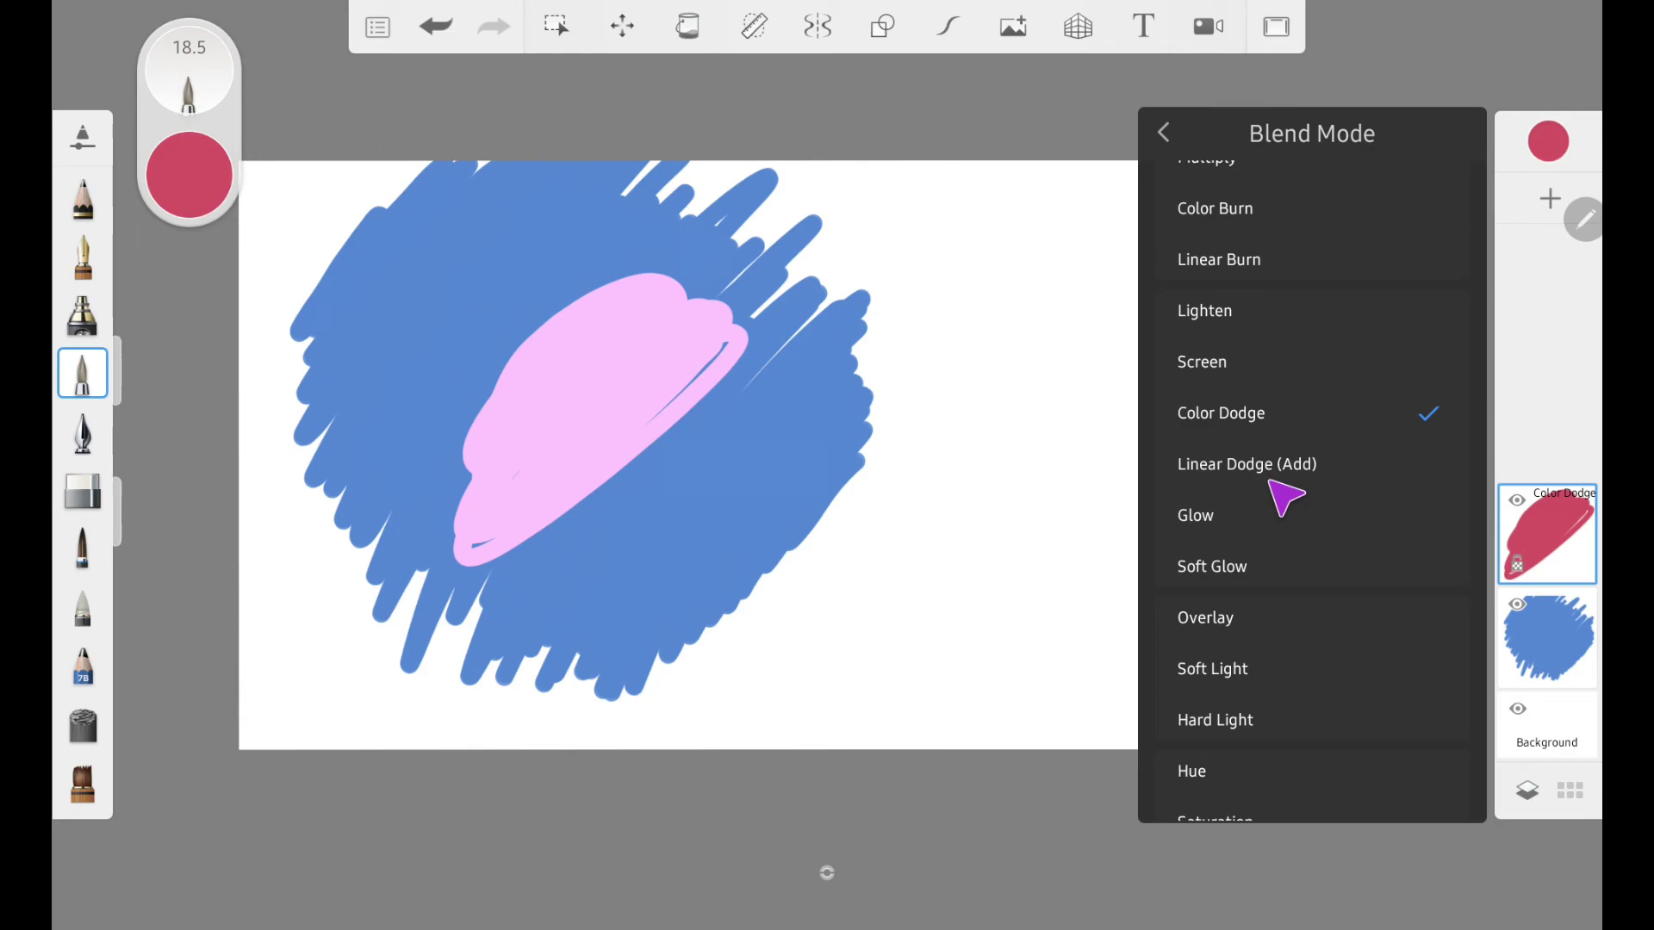
left_click(1281, 475)
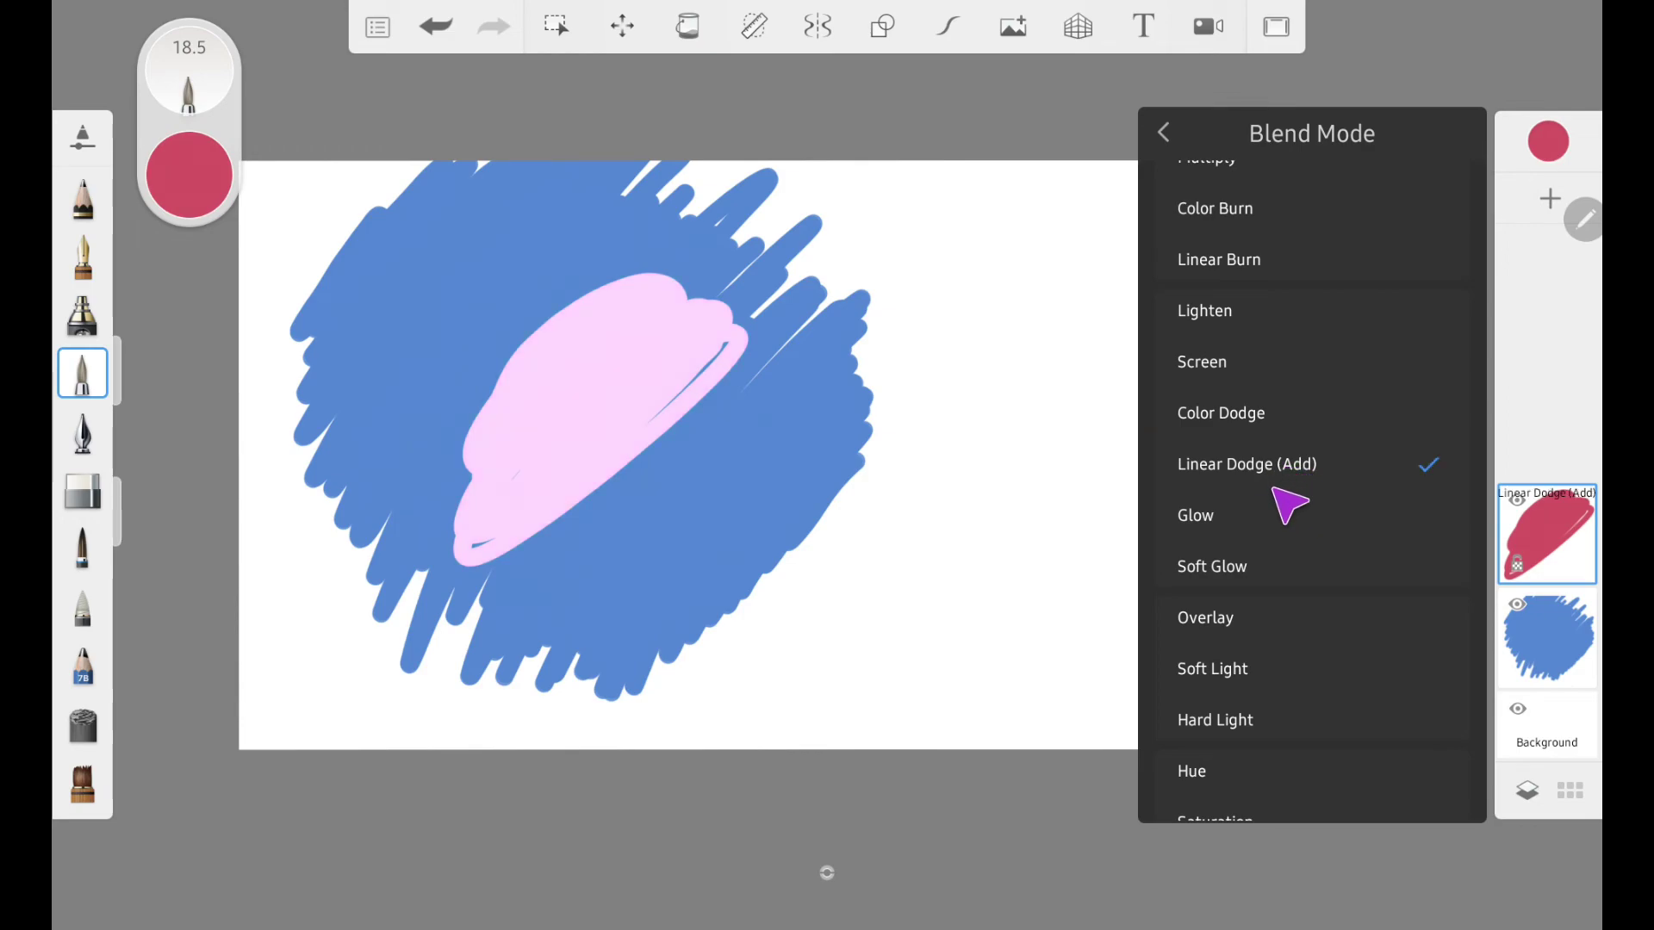
left_click(1228, 523)
Try Soft Glow, Overlay, Soft Light, Hard Light, Hue, Saturation, Color and Luminosity, then return to Normal.
left_click_drag(1284, 612, 1284, 483)
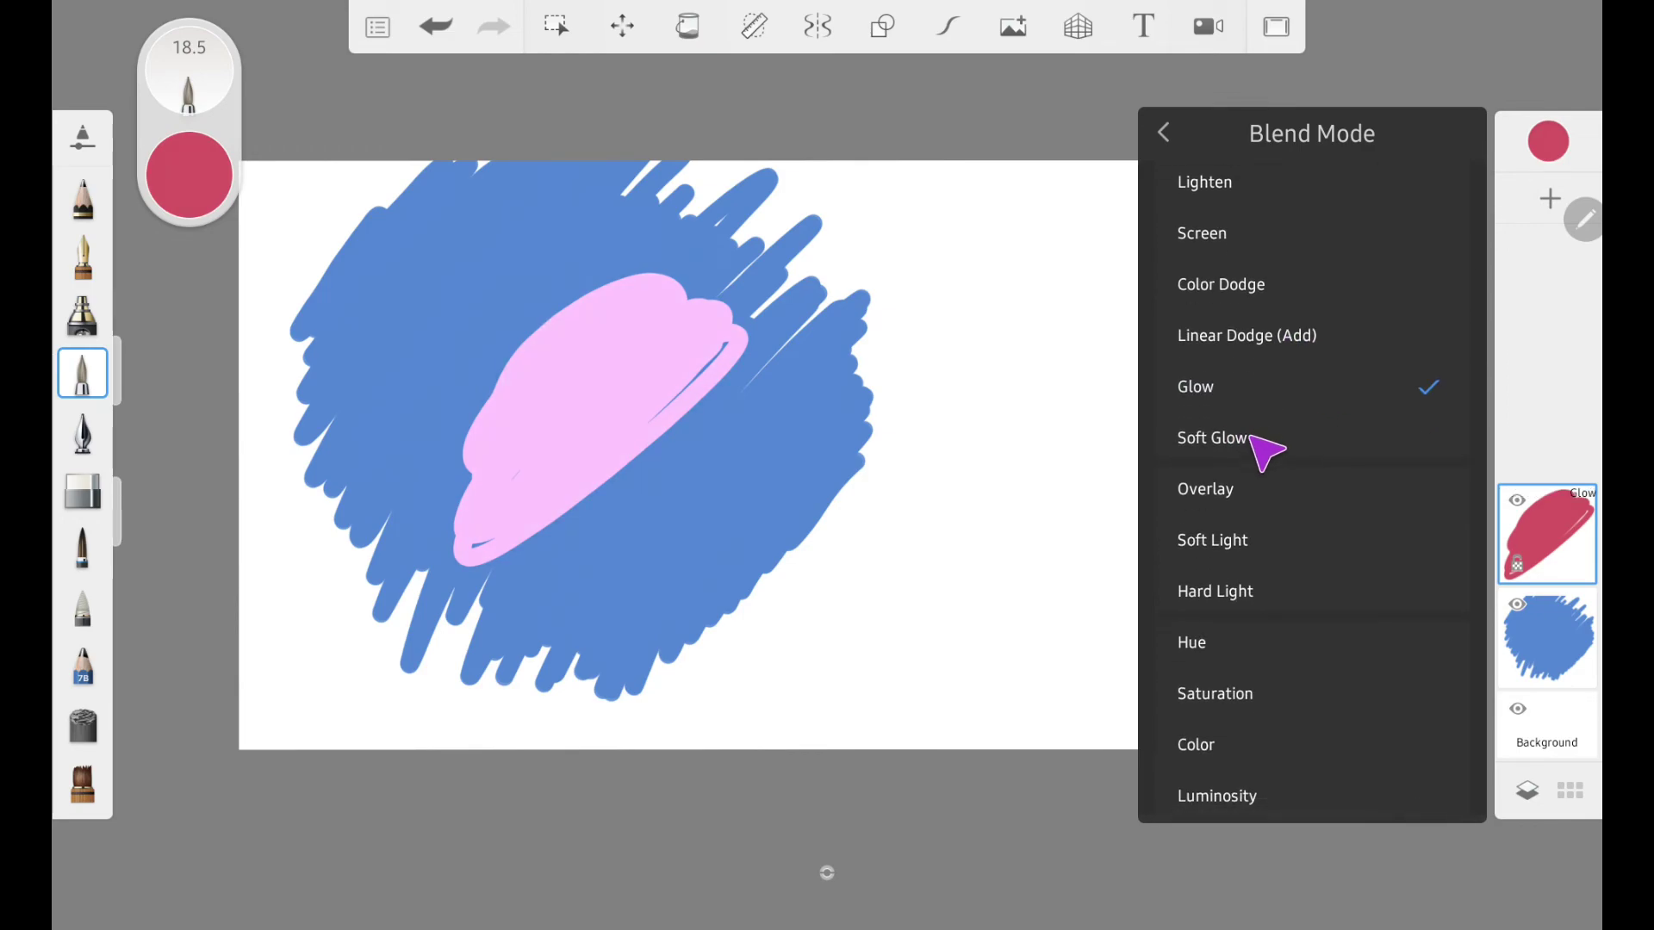
left_click(1252, 438)
left_click(1245, 492)
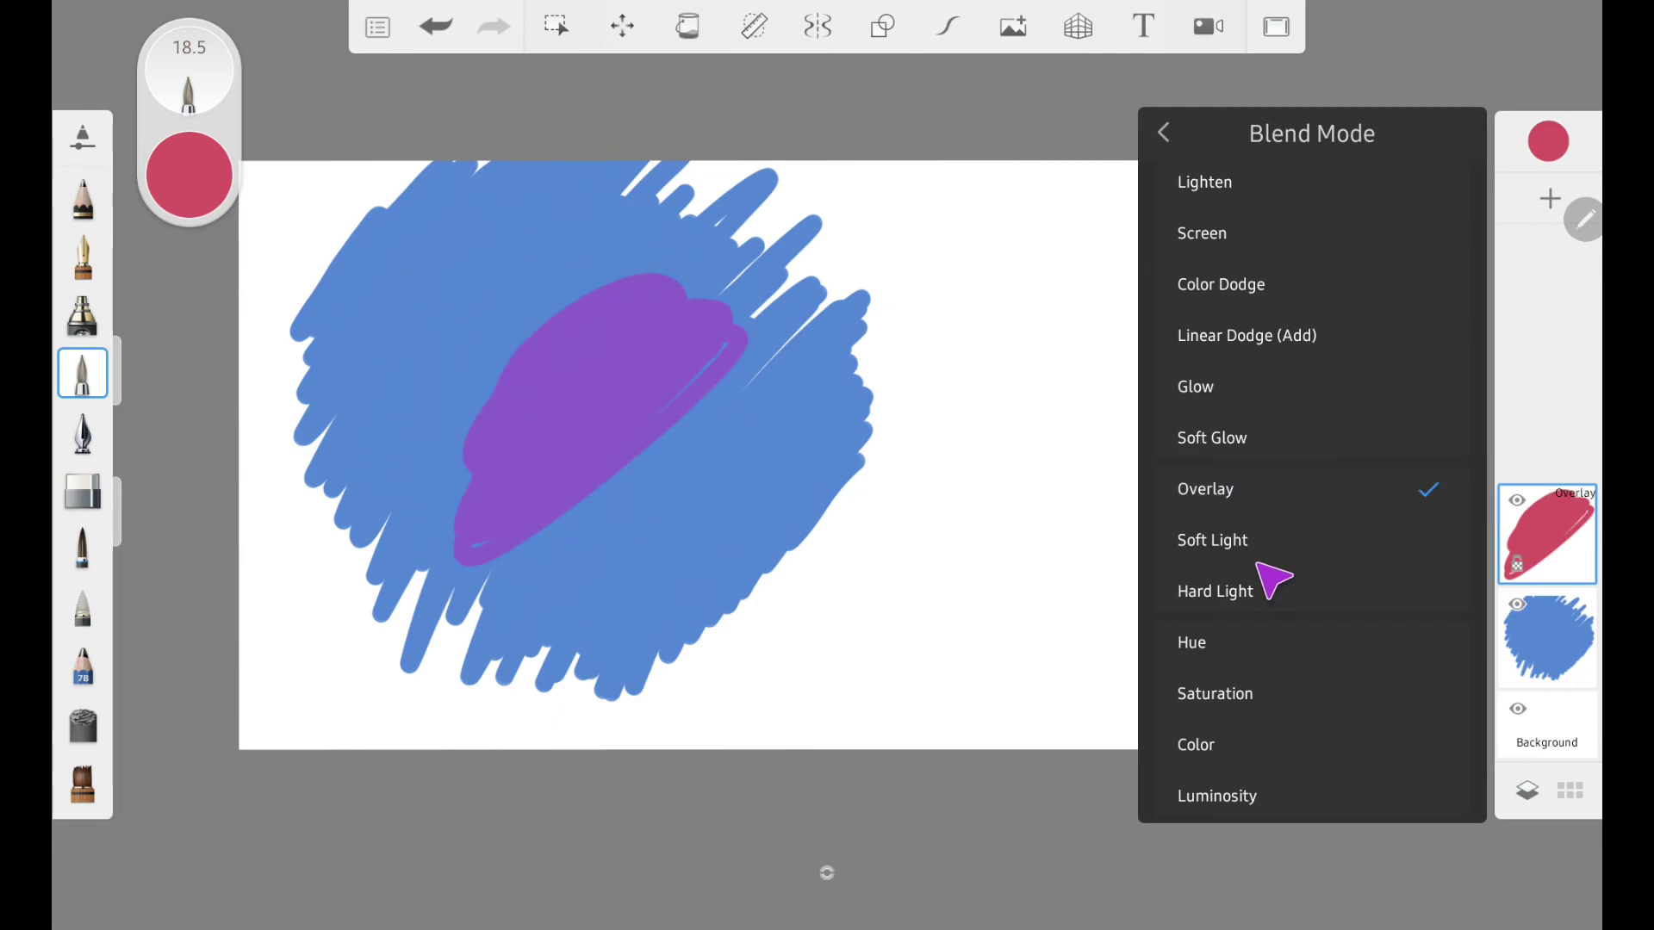
left_click(1240, 540)
left_click(1290, 603)
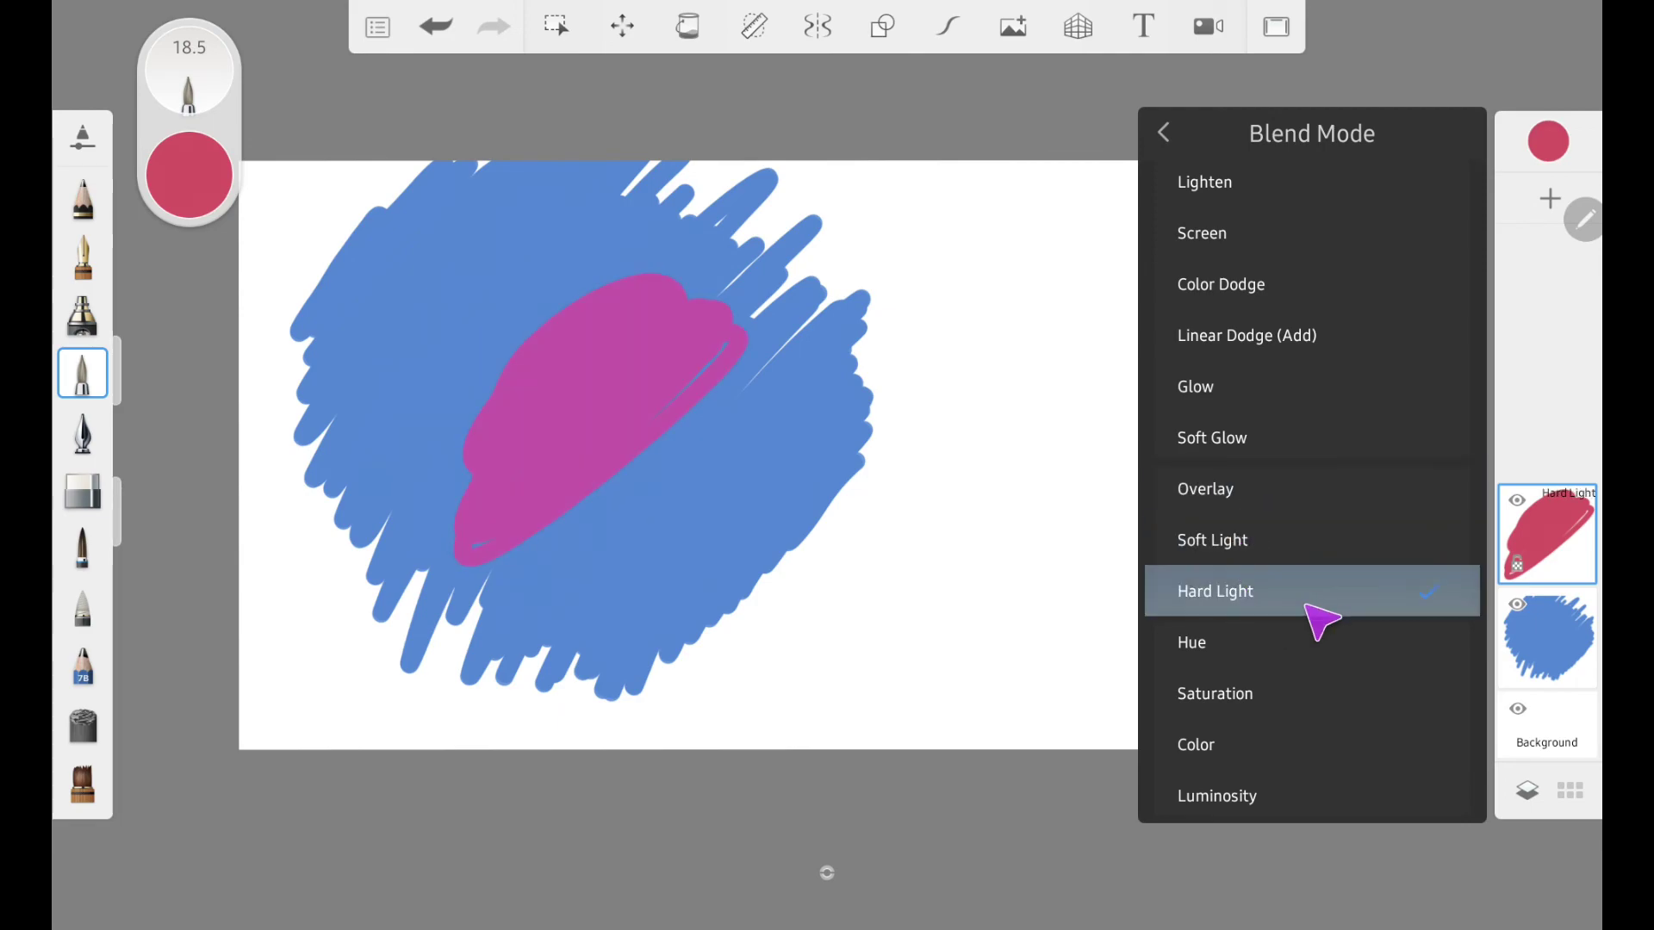
left_click(1331, 659)
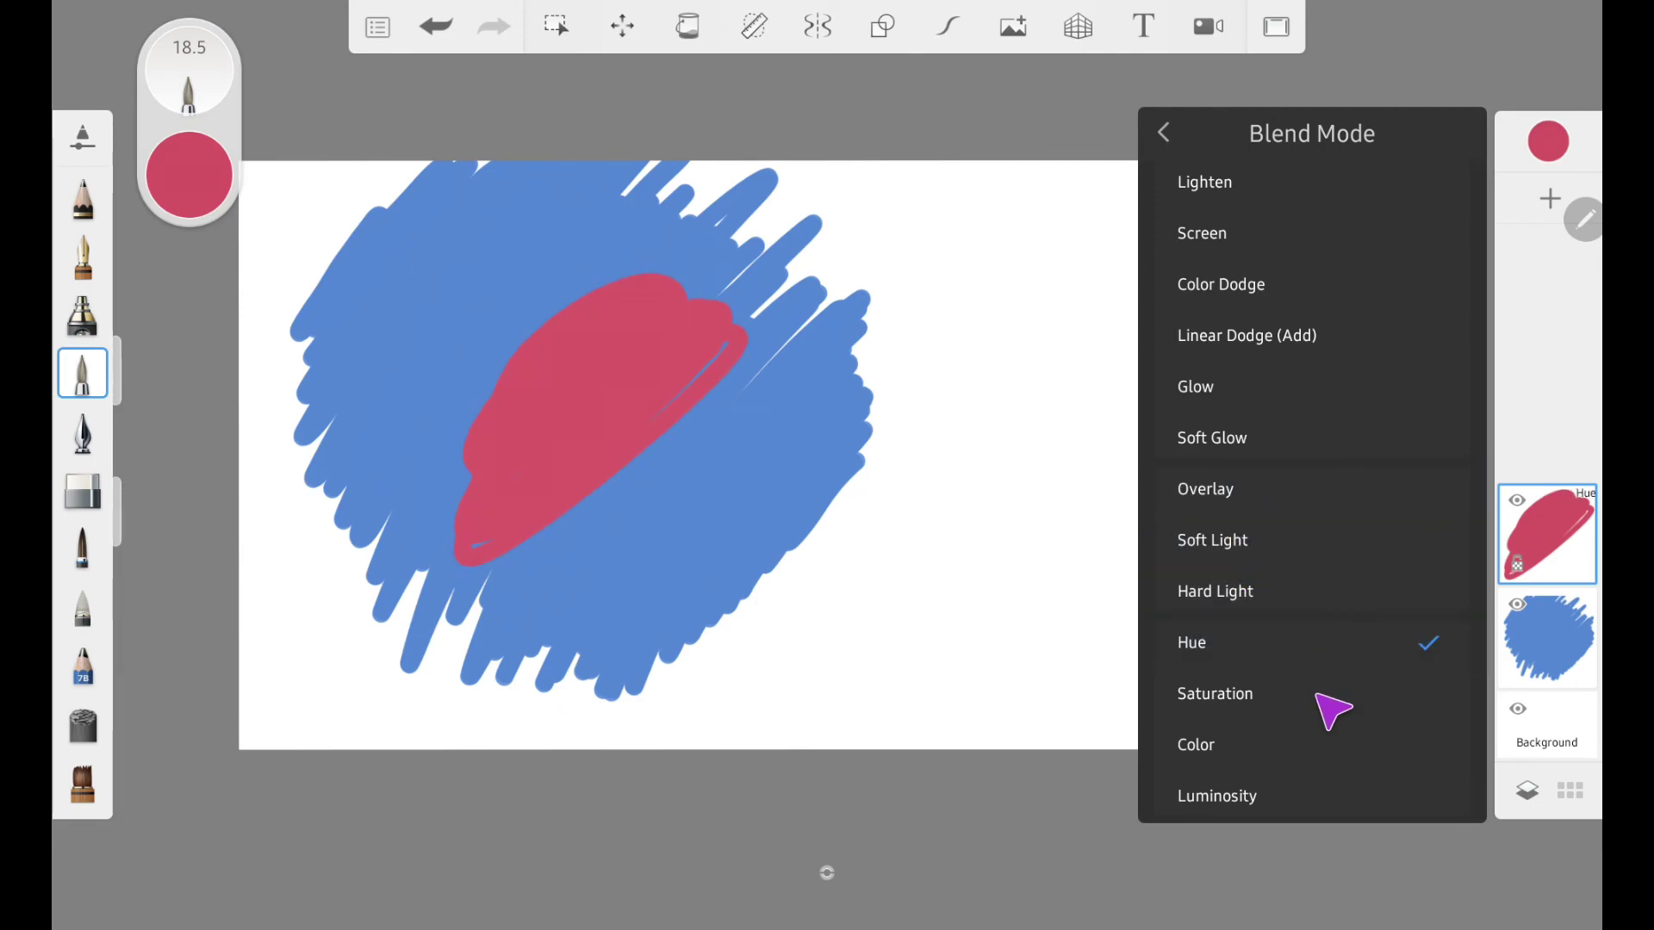
left_click(1330, 702)
left_click(1271, 748)
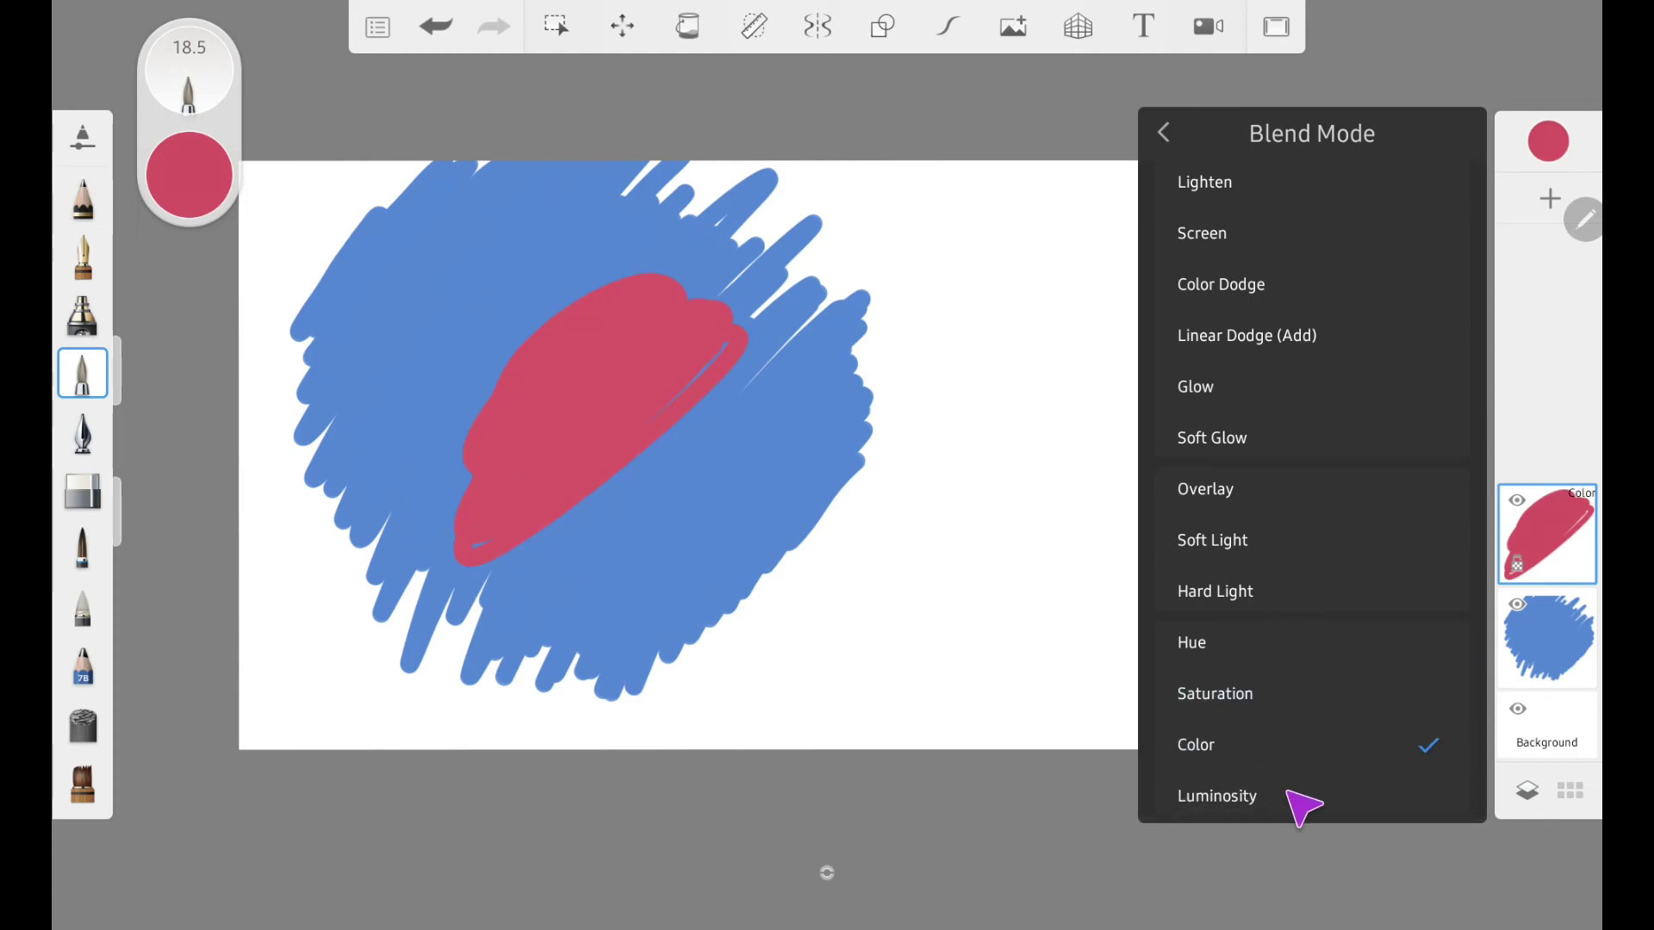
left_click(1318, 801)
scroll(1347, 340, "up", 3)
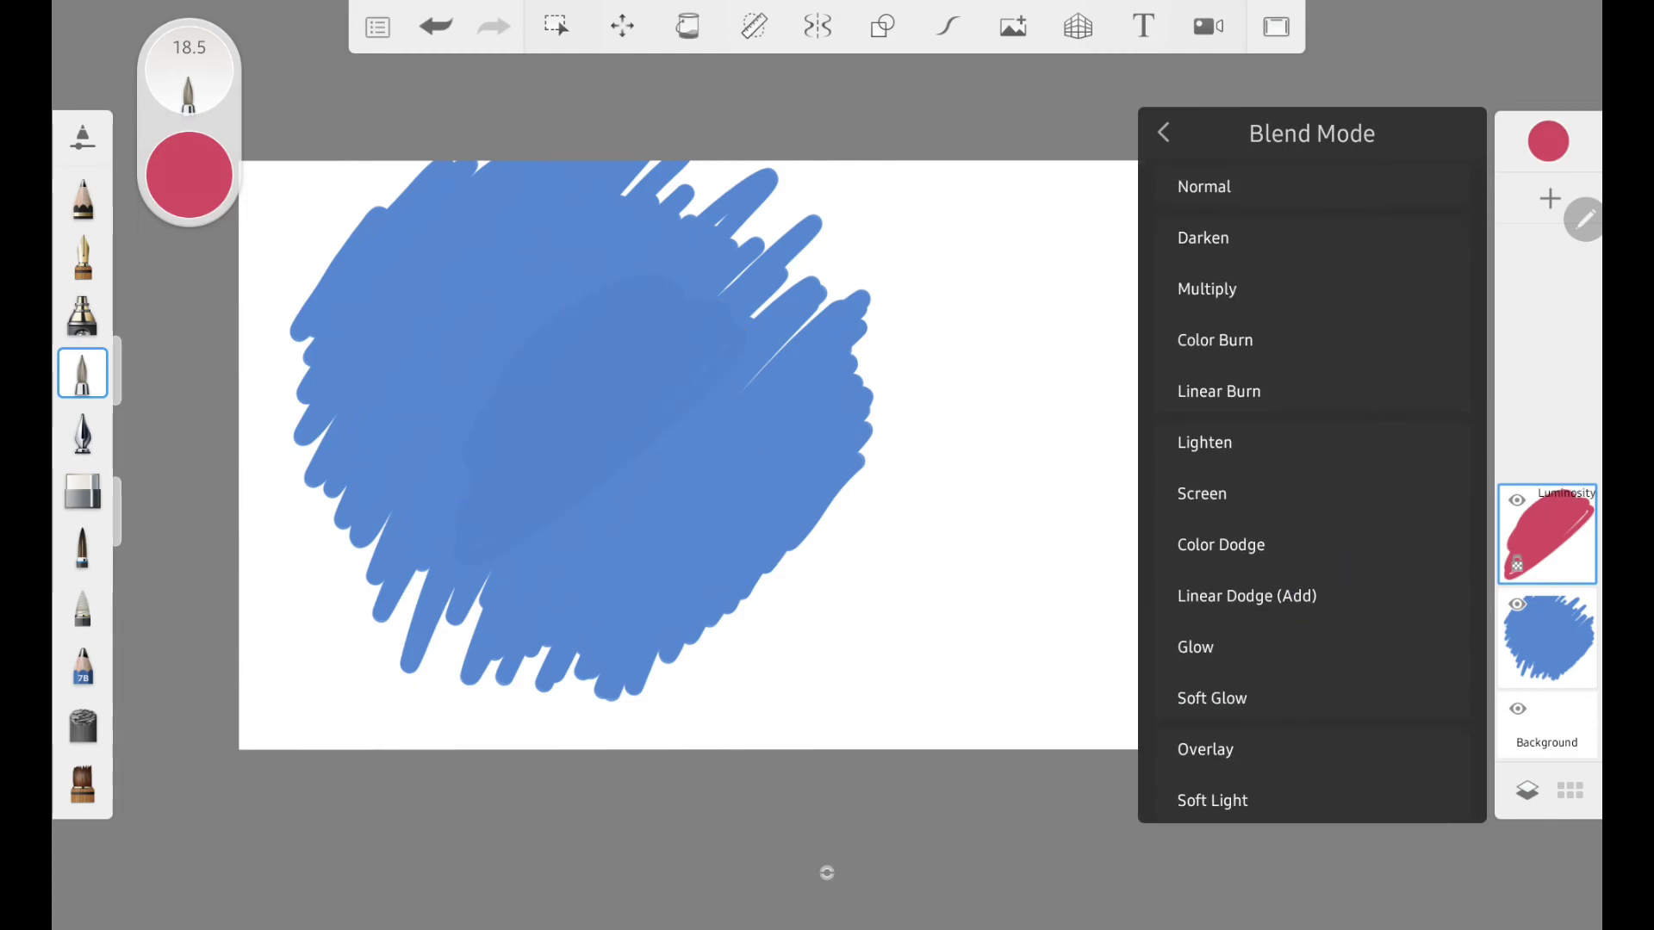
left_click(1206, 188)
left_click(1165, 132)
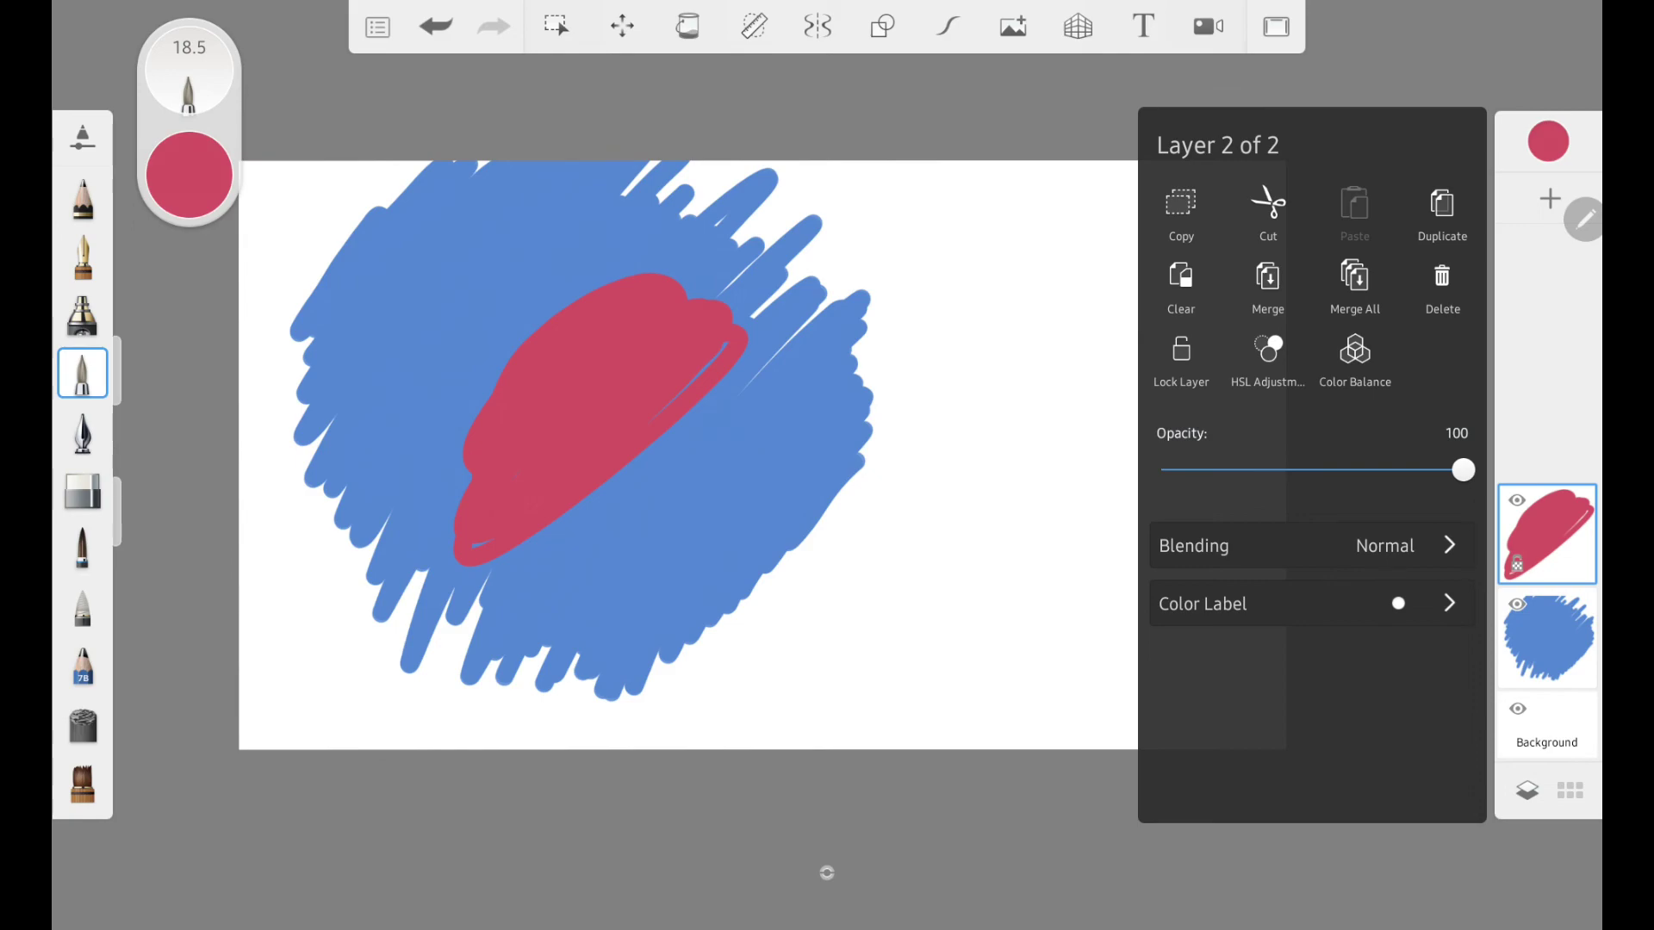
Delete the red layer and clear the blue scribble from Layer 1.
left_click(1525, 517)
left_click(1563, 564)
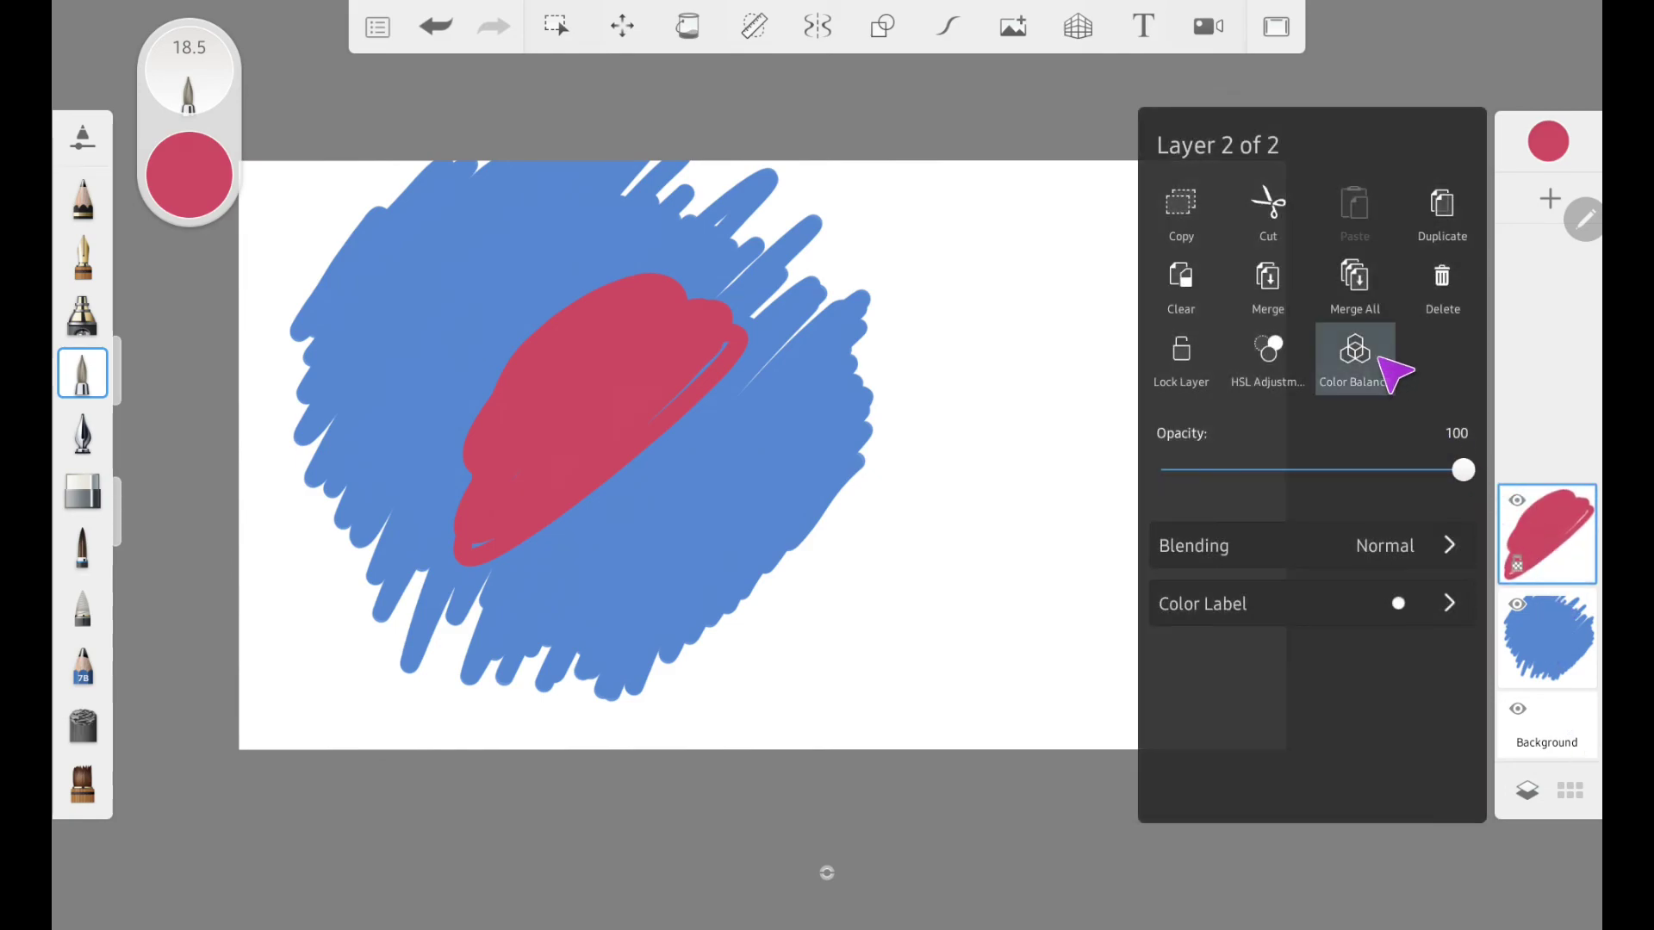
left_click(1438, 293)
left_click(1540, 652)
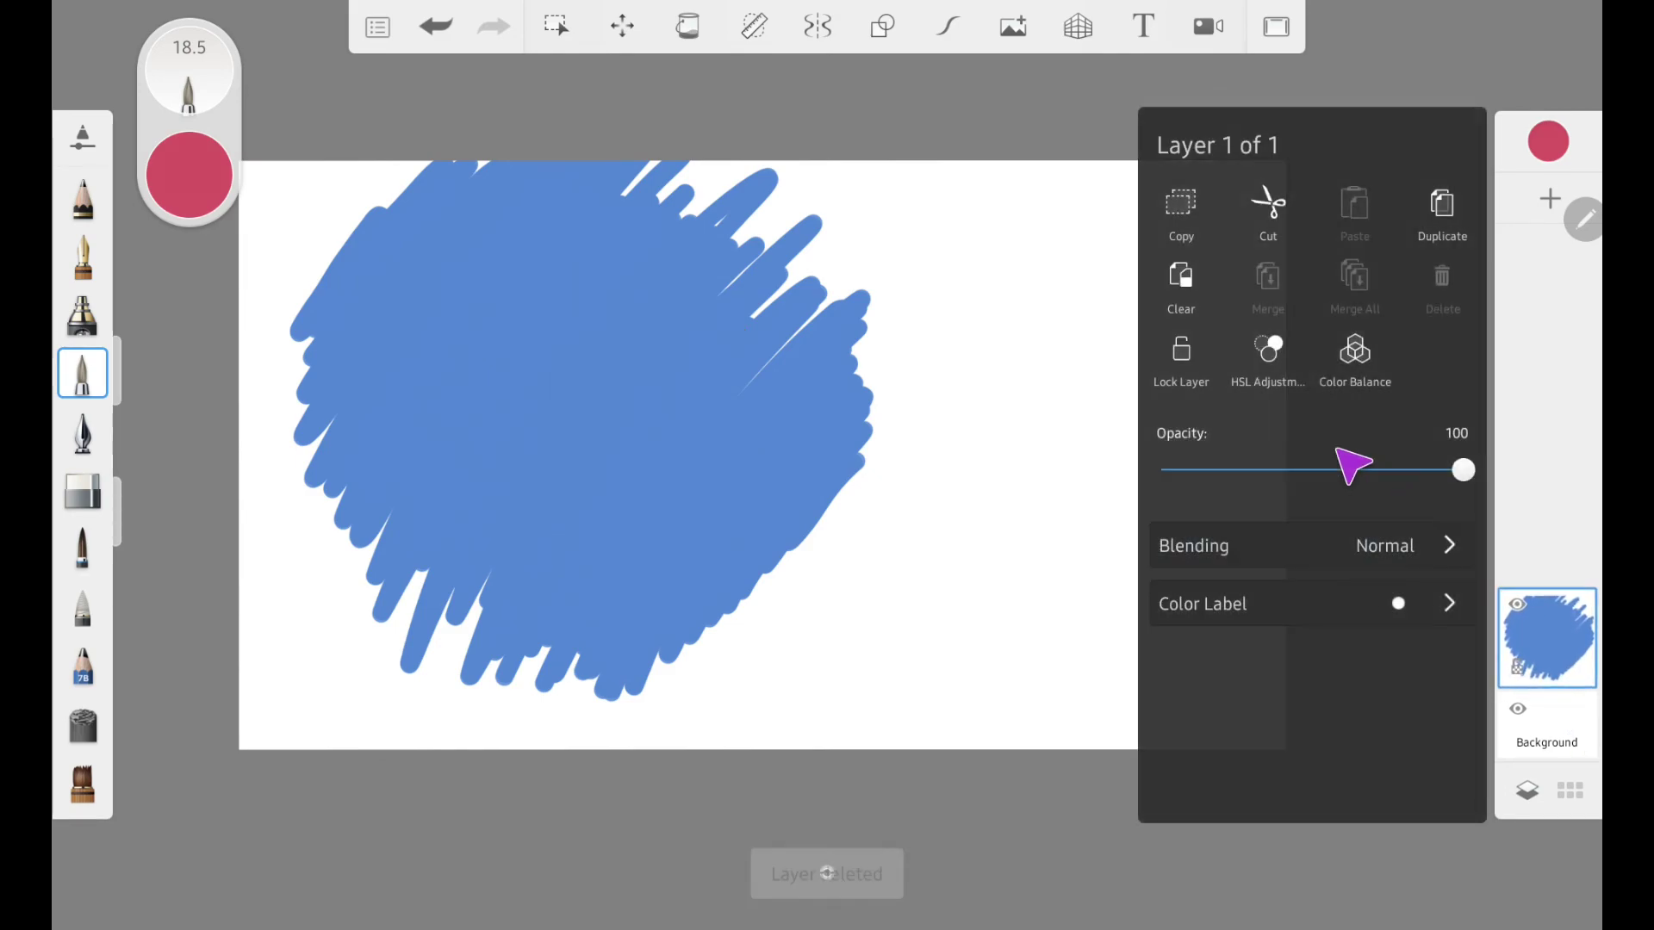
left_click(1193, 297)
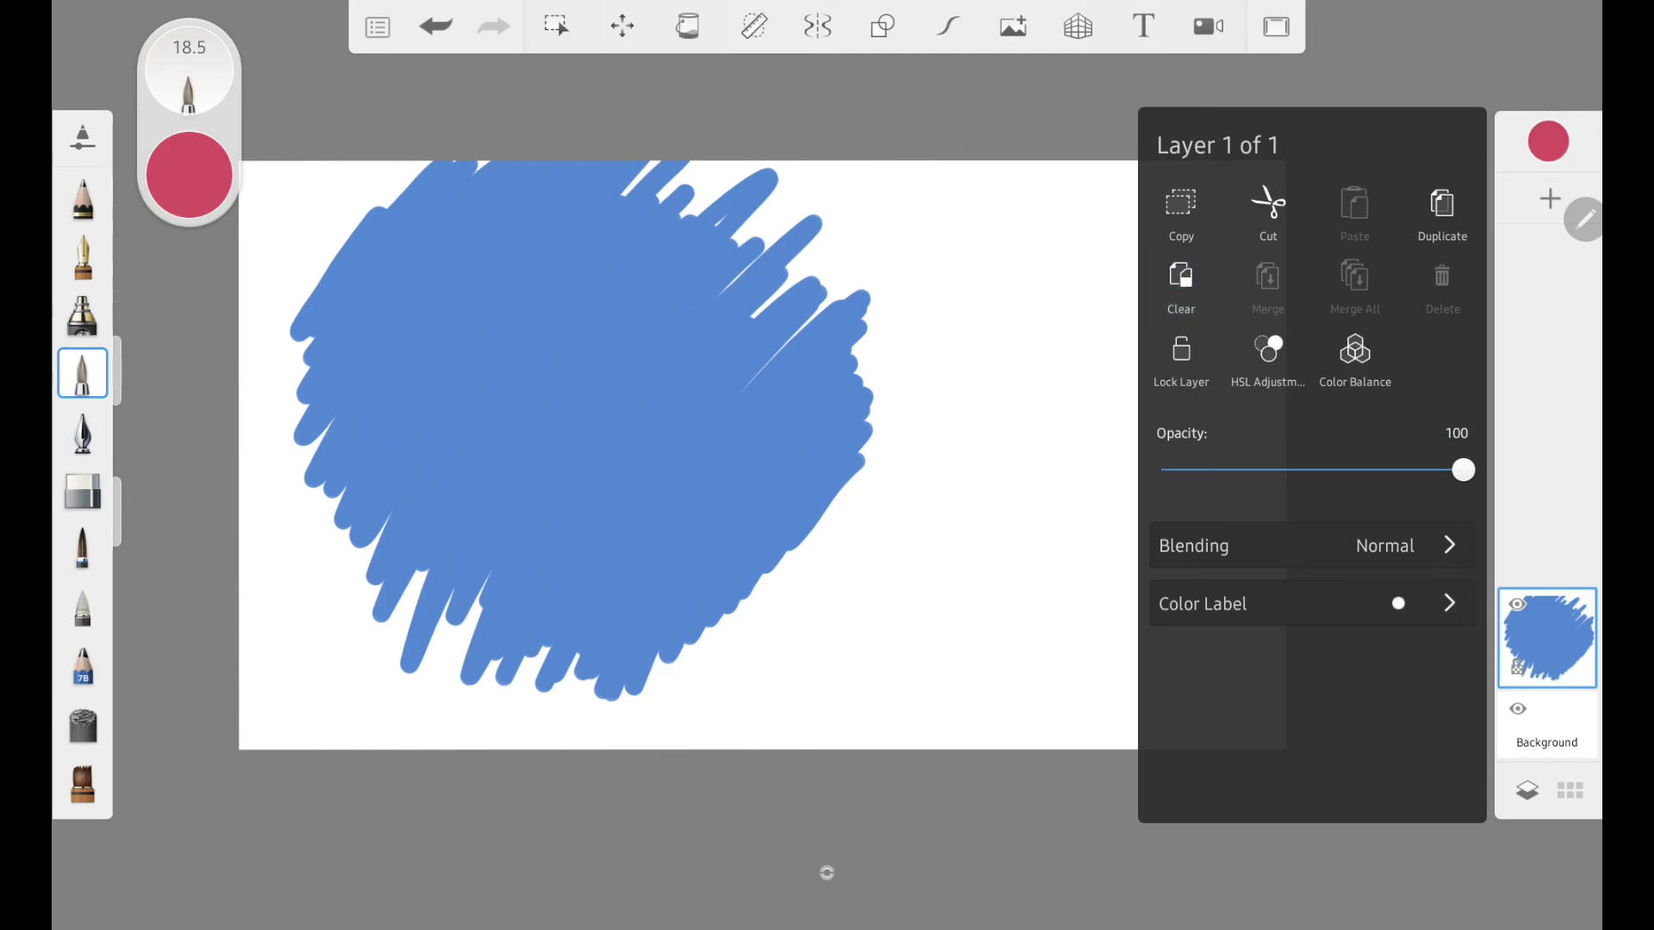
Lock and then unlock Layer 1, hide the interface, and bring up the main menu.
left_click(1555, 689)
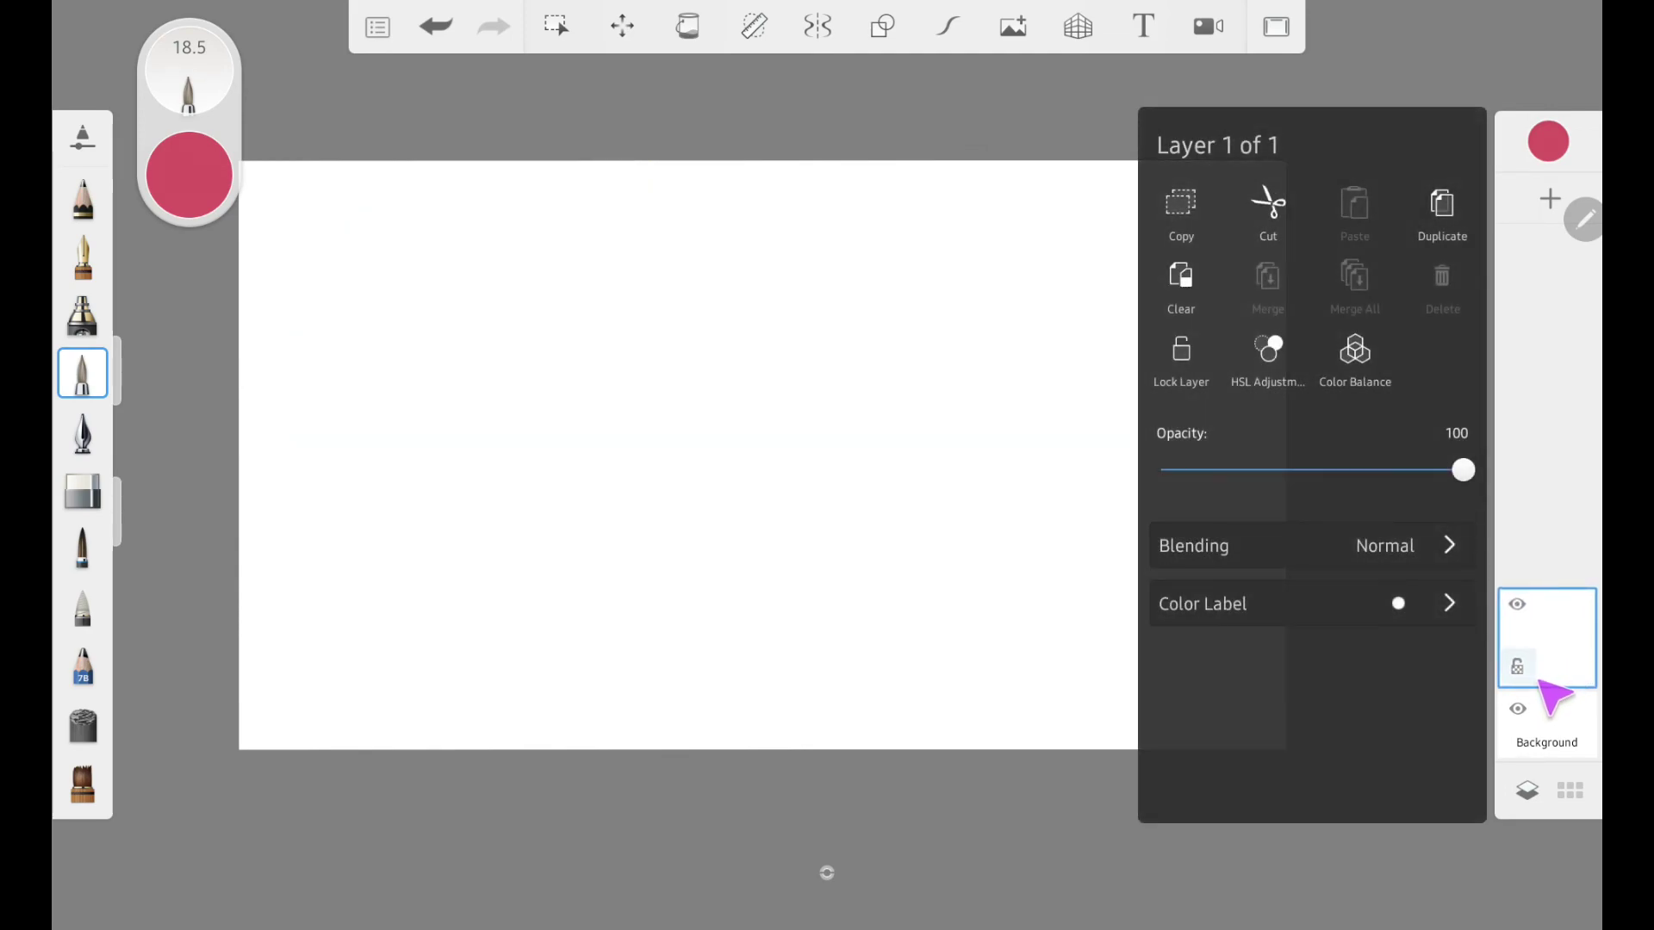
left_click(1204, 369)
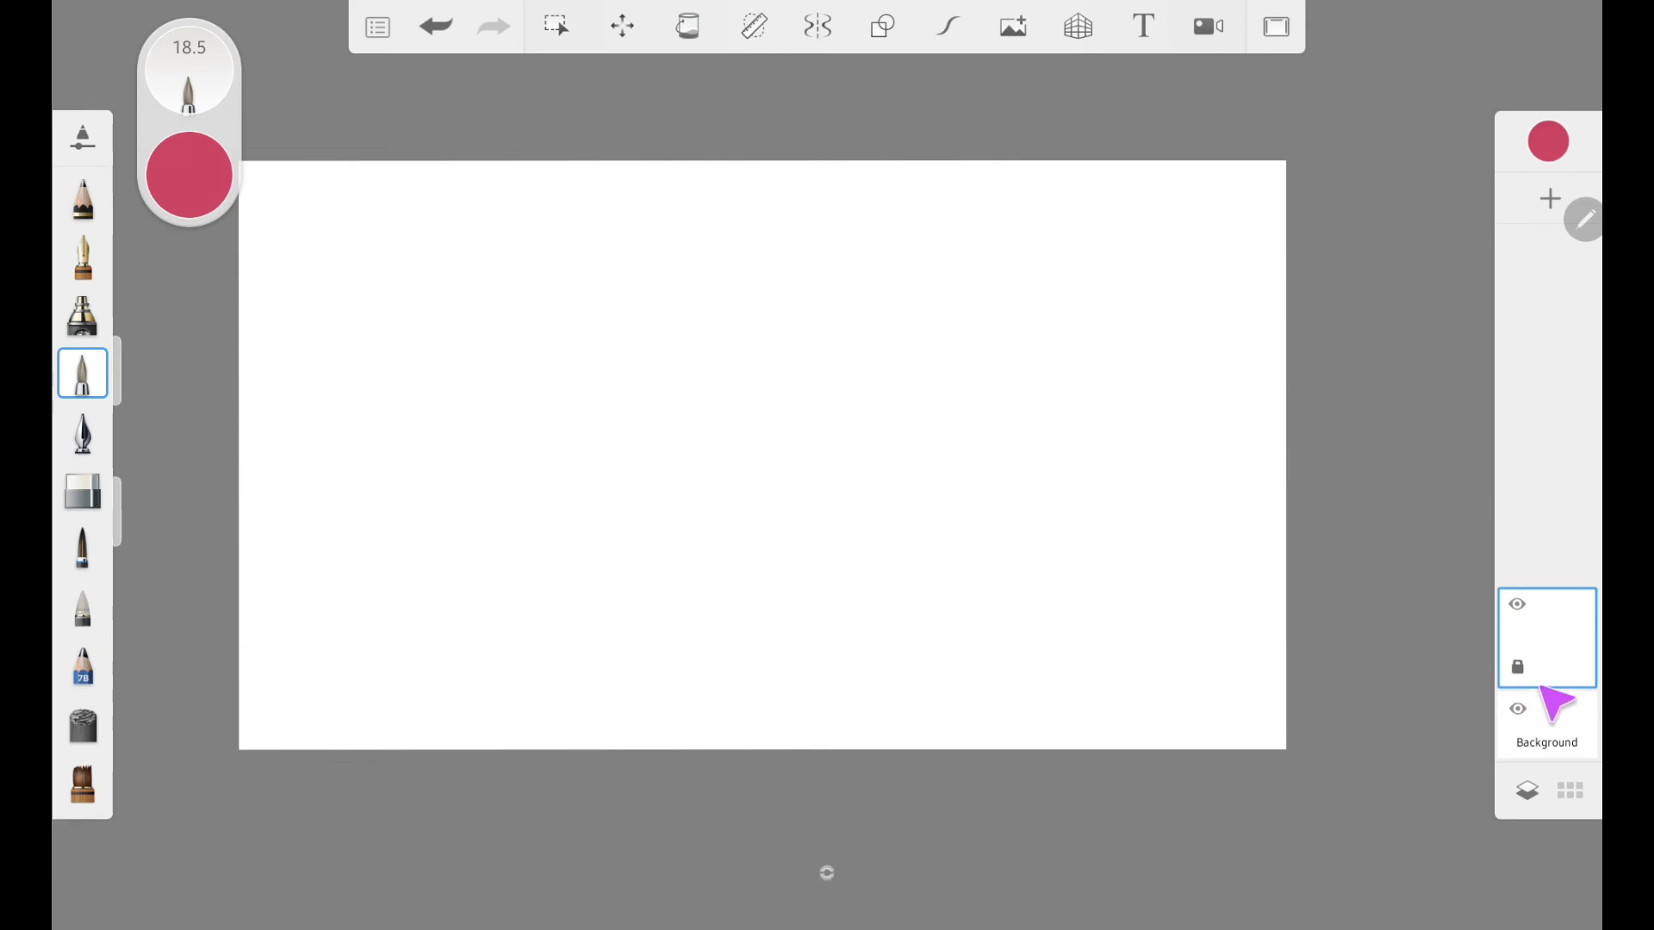
left_click(1563, 664)
left_click(1216, 355)
left_click(1273, 30)
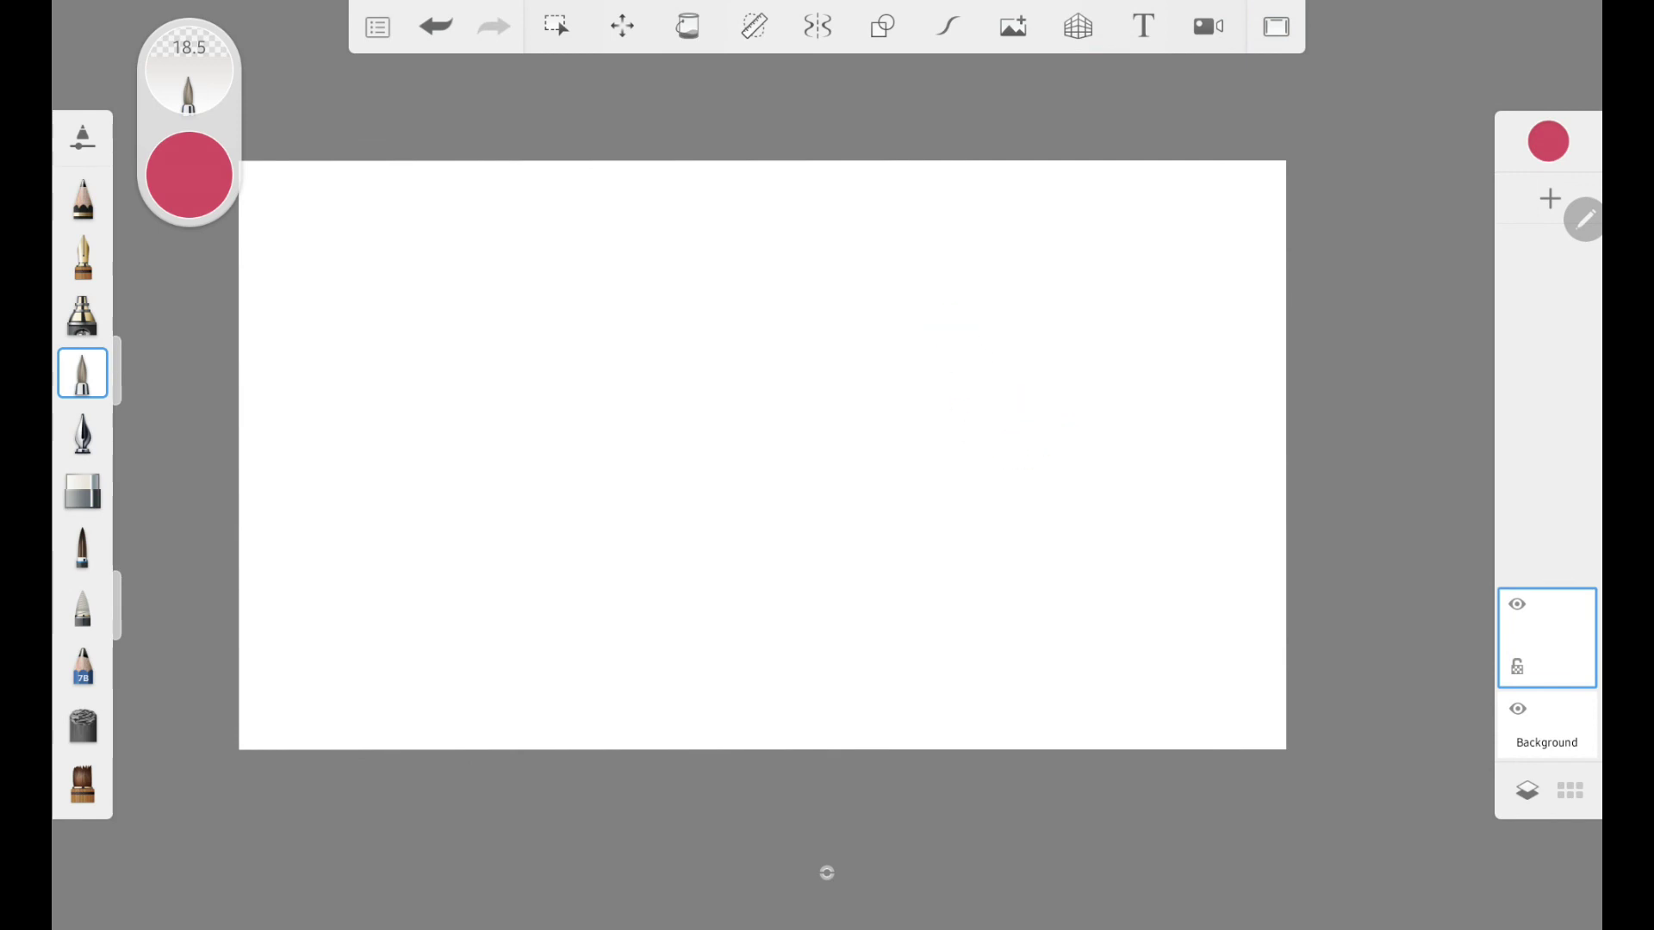
left_click(377, 27)
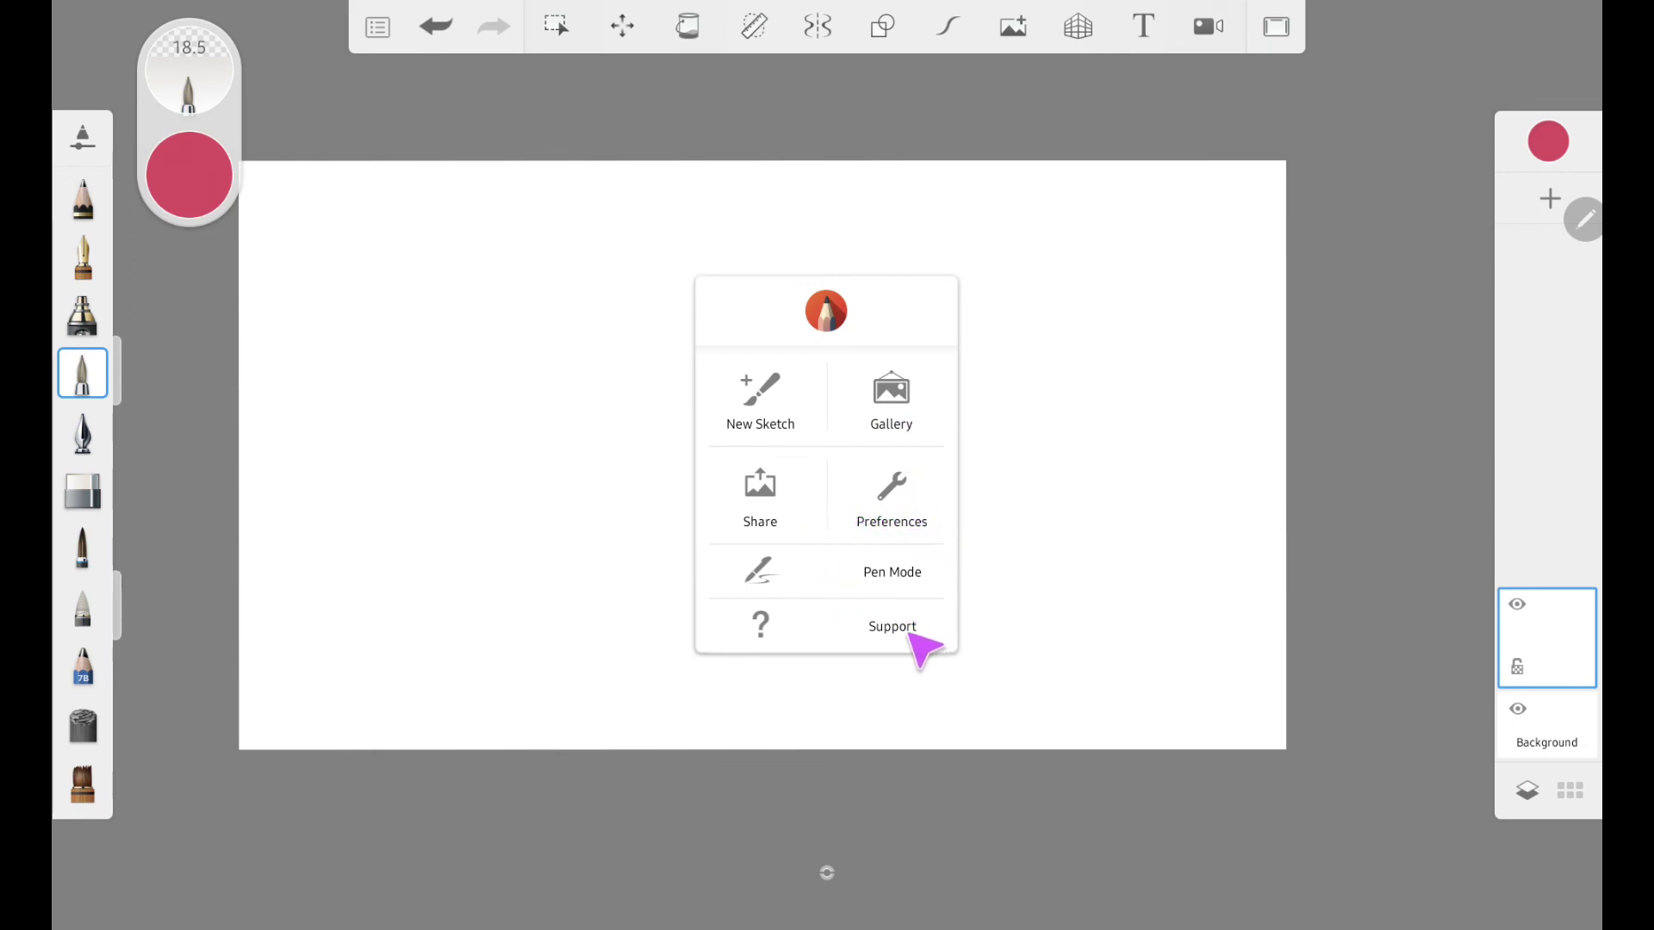
left_click(1189, 676)
left_click(1214, 369)
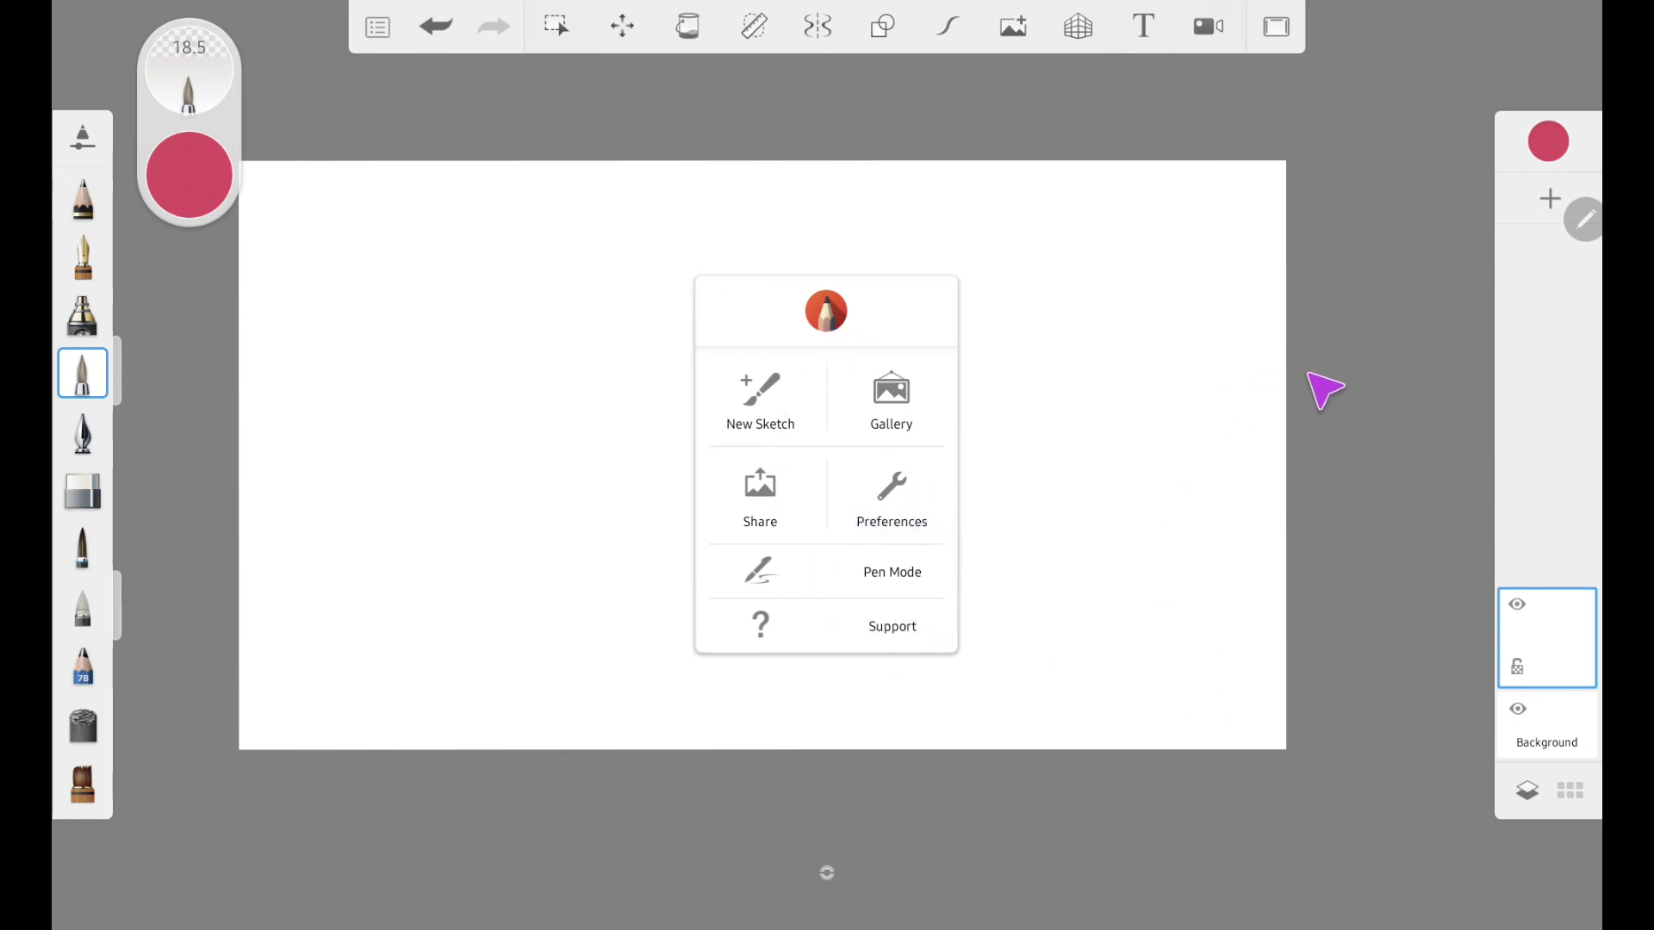